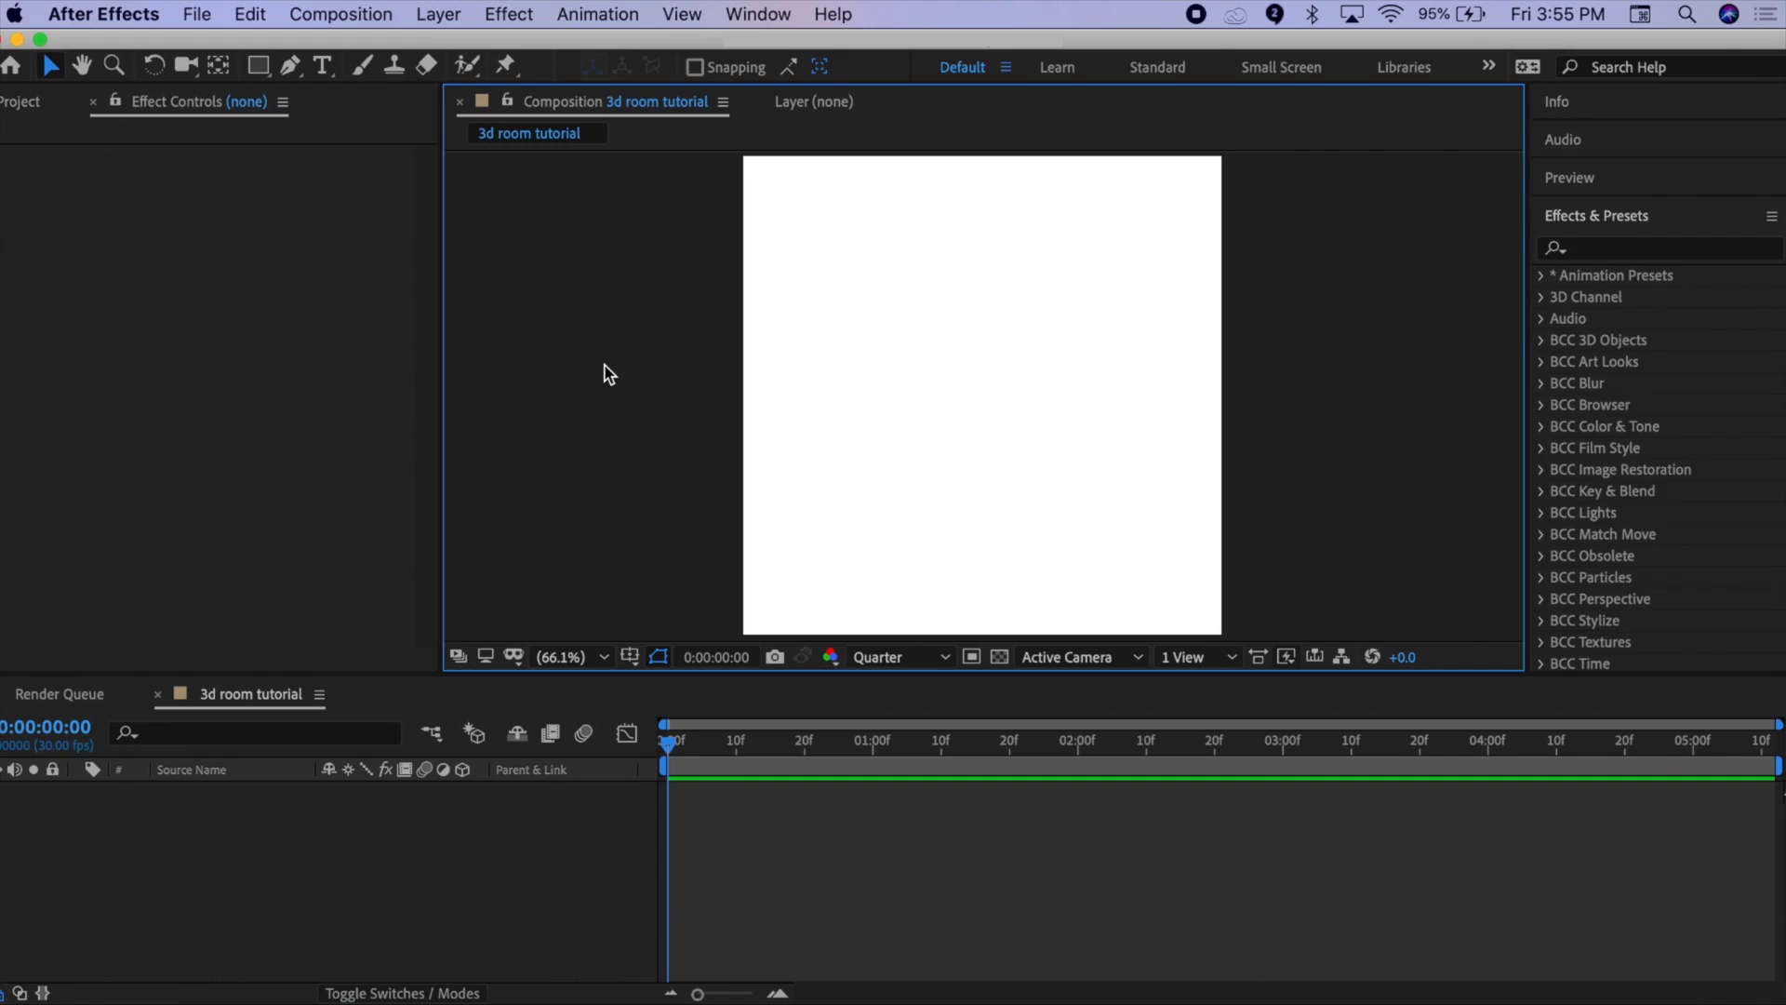
Add a new full-size black solid layer to the 3d room tutorial composition
left_click(455, 13)
mouse_move(447, 47)
left_click(749, 72)
left_click(1429, 675)
Apply the Video Copilot Element effect to the black solid and open its Scene Setup
left_click(1608, 249)
type("elem")
left_click_drag(1624, 297, 817, 791)
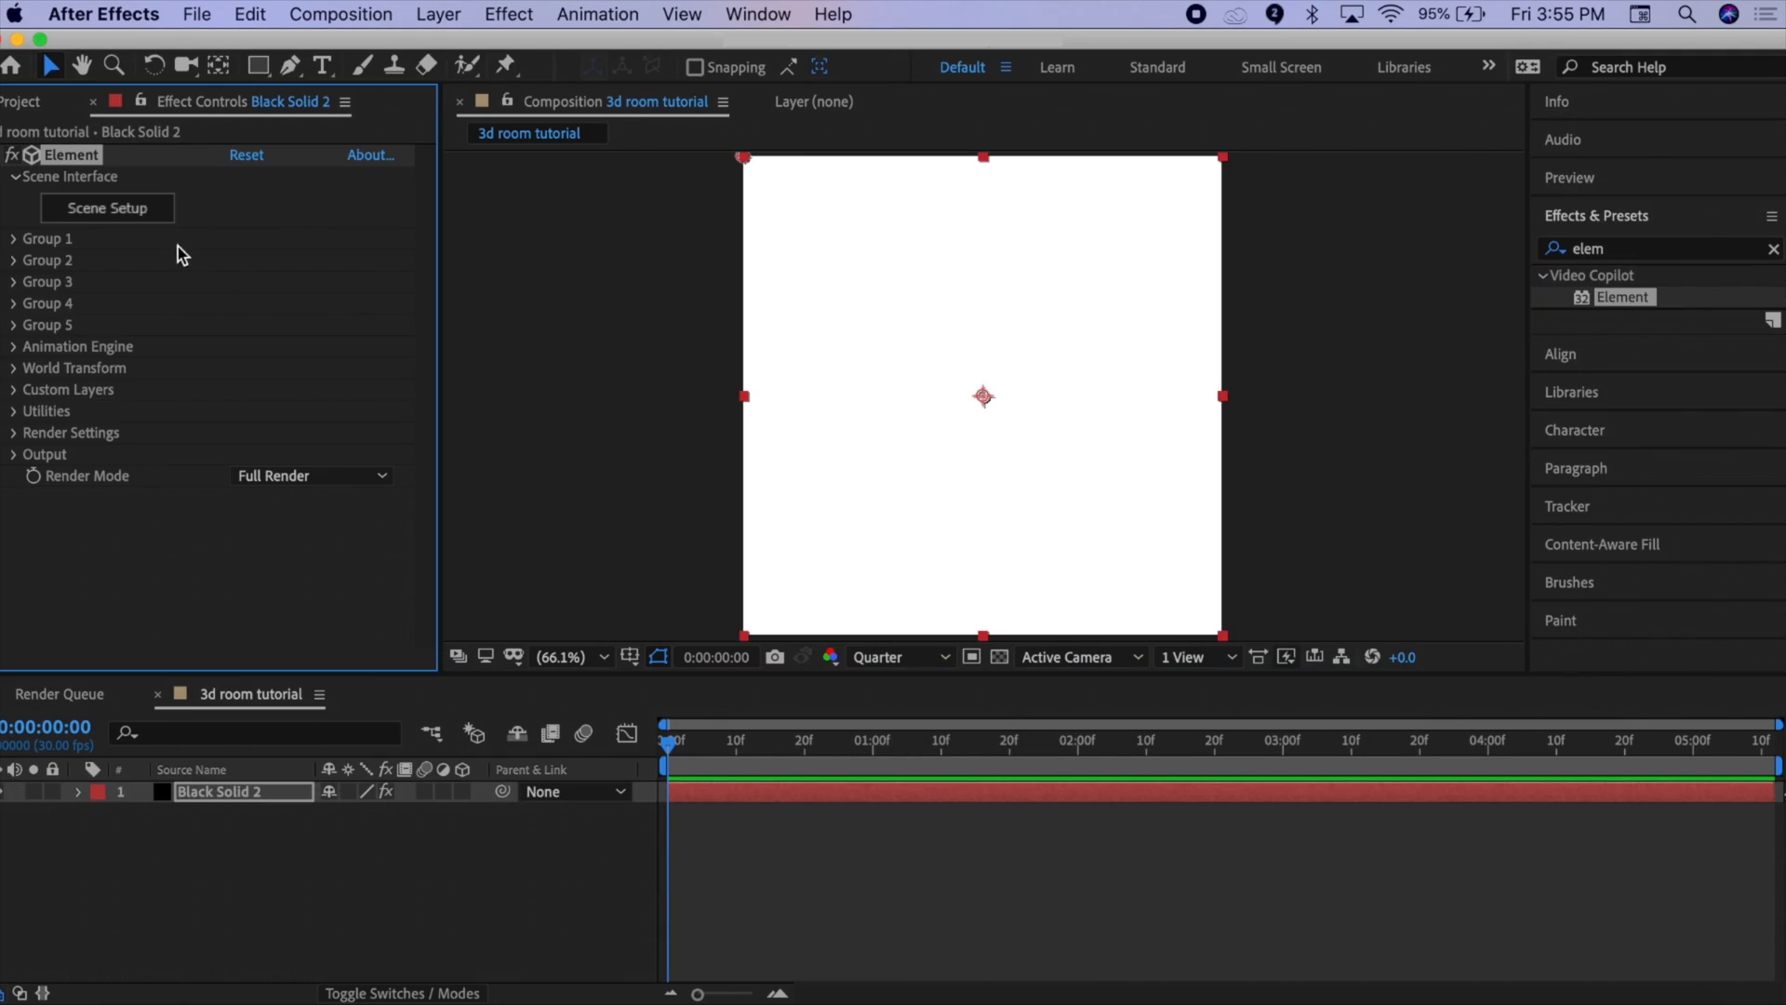
left_click(159, 208)
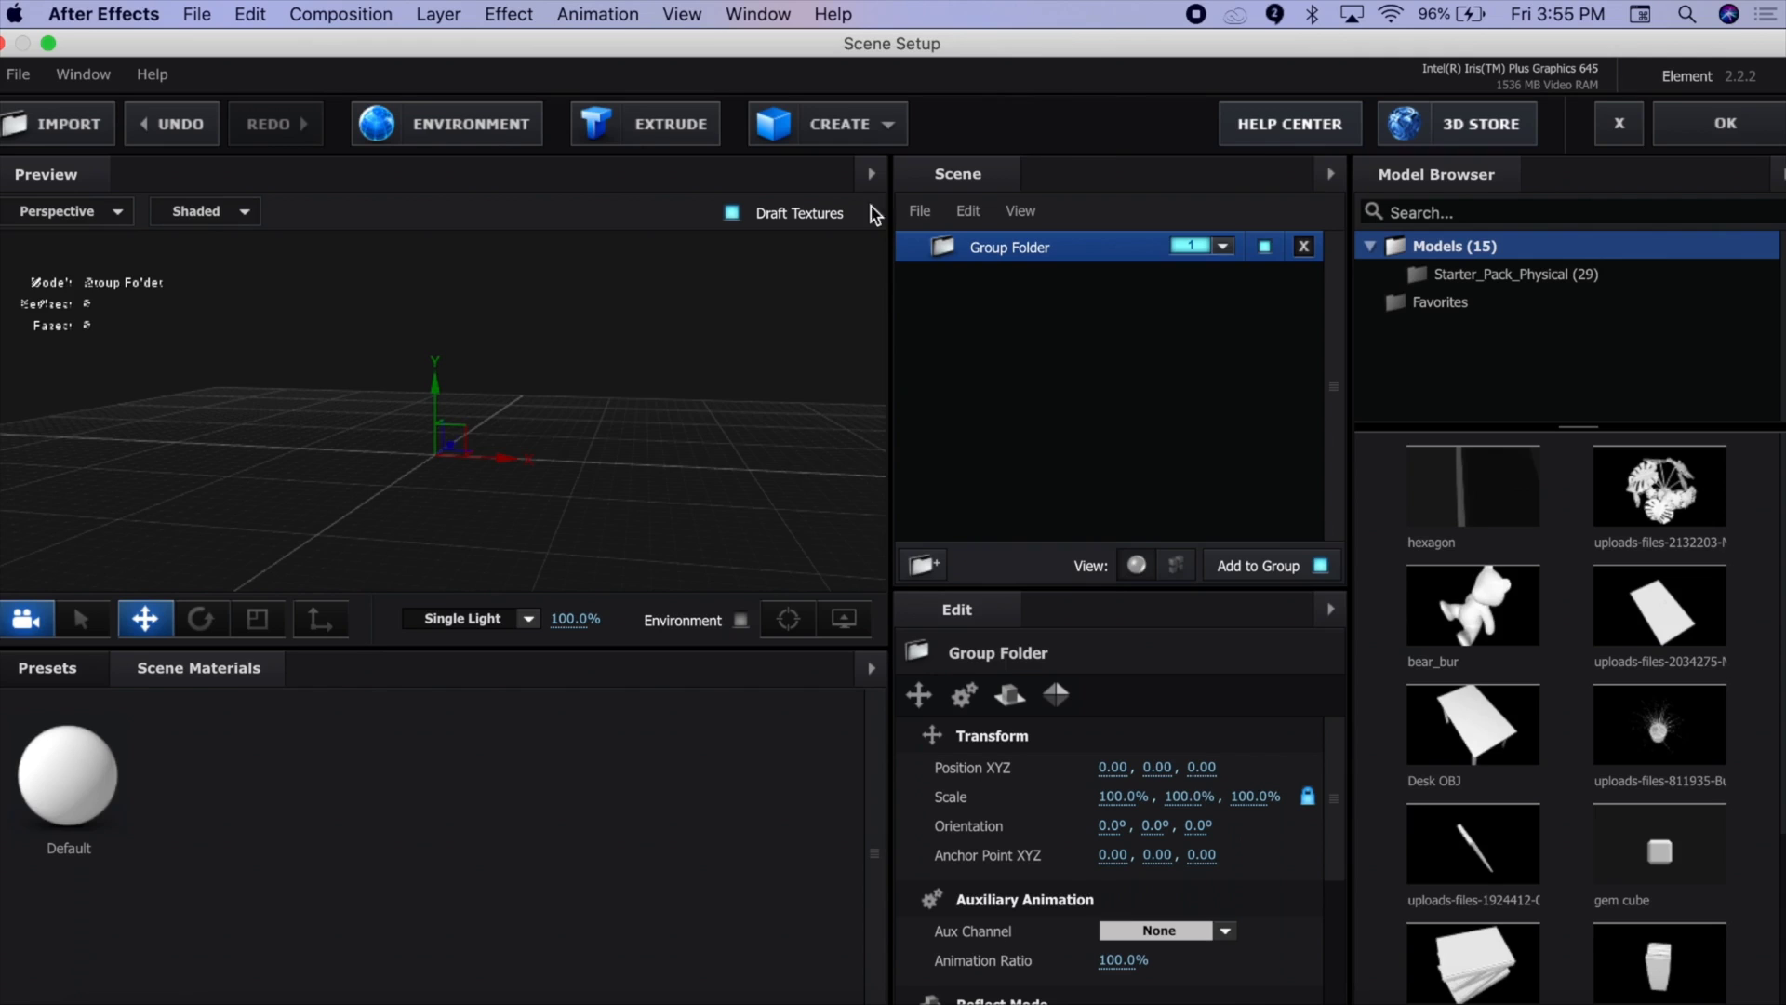
Create a box model and flatten it into a floor slab by setting its Y size to 0.04
left_click(862, 138)
left_click(795, 181)
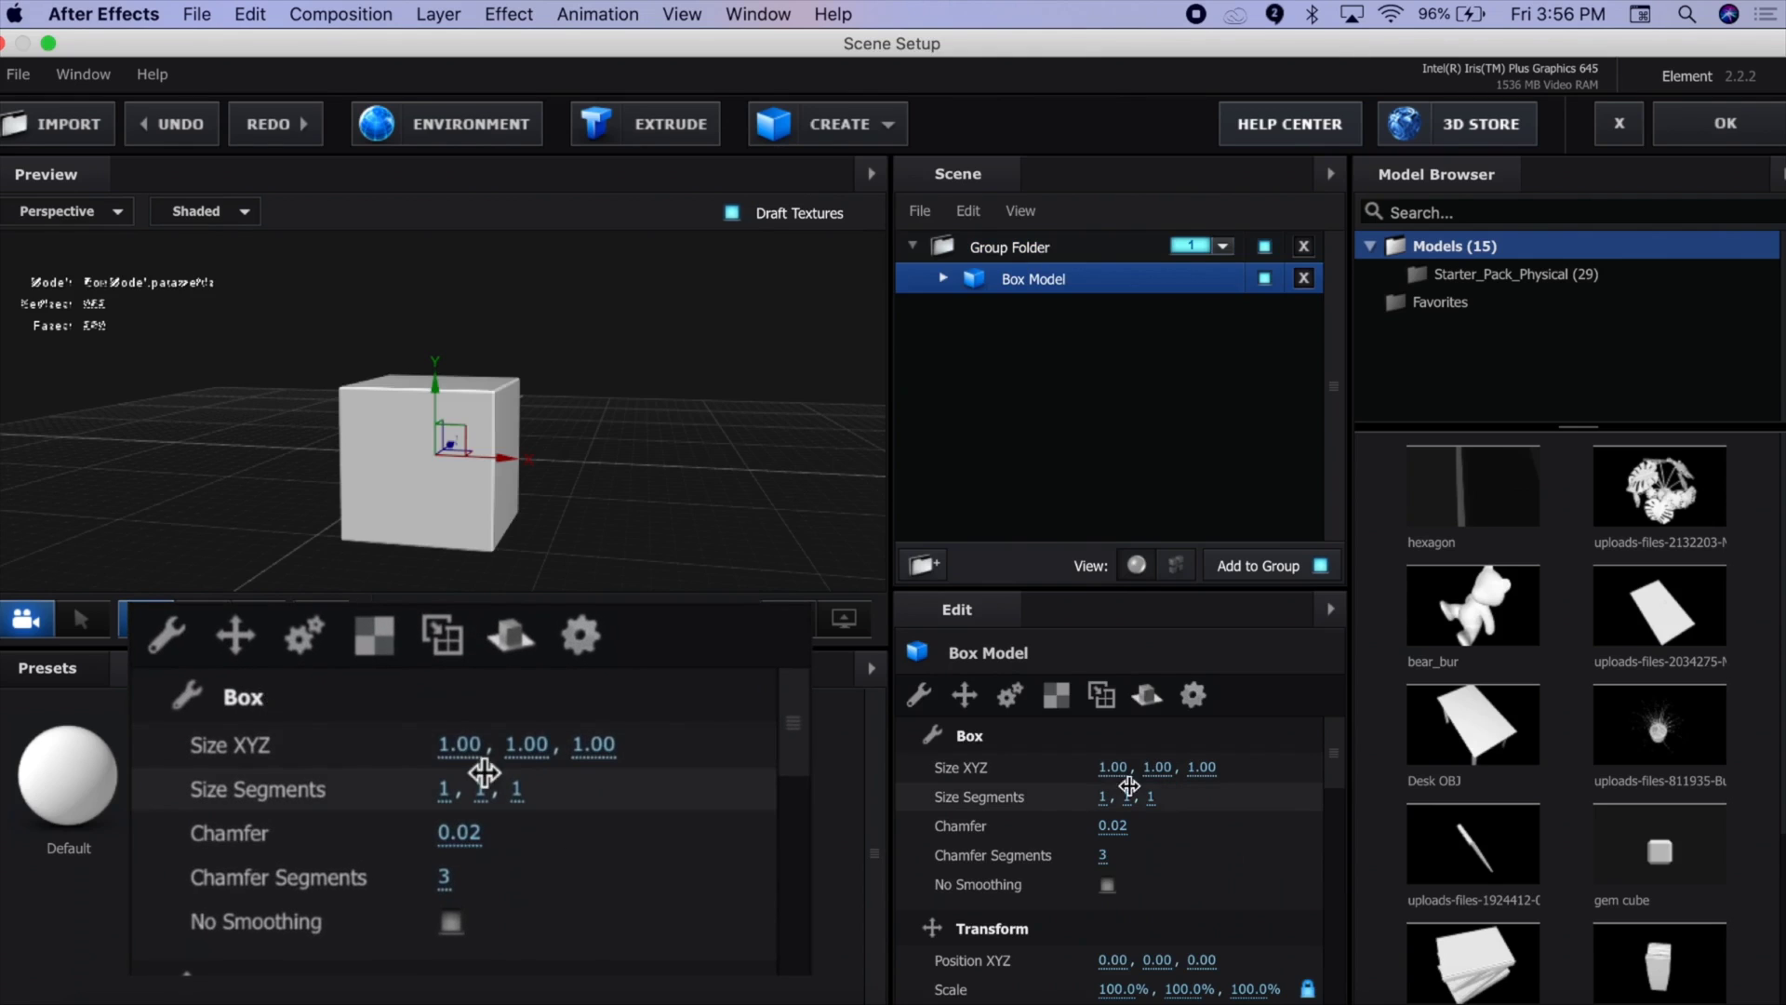
left_click_drag(1157, 766, 1067, 814)
mouse_move(645, 518)
left_mouse_down()
mouse_move(618, 546)
mouse_move(638, 466)
mouse_move(658, 518)
left_mouse_up()
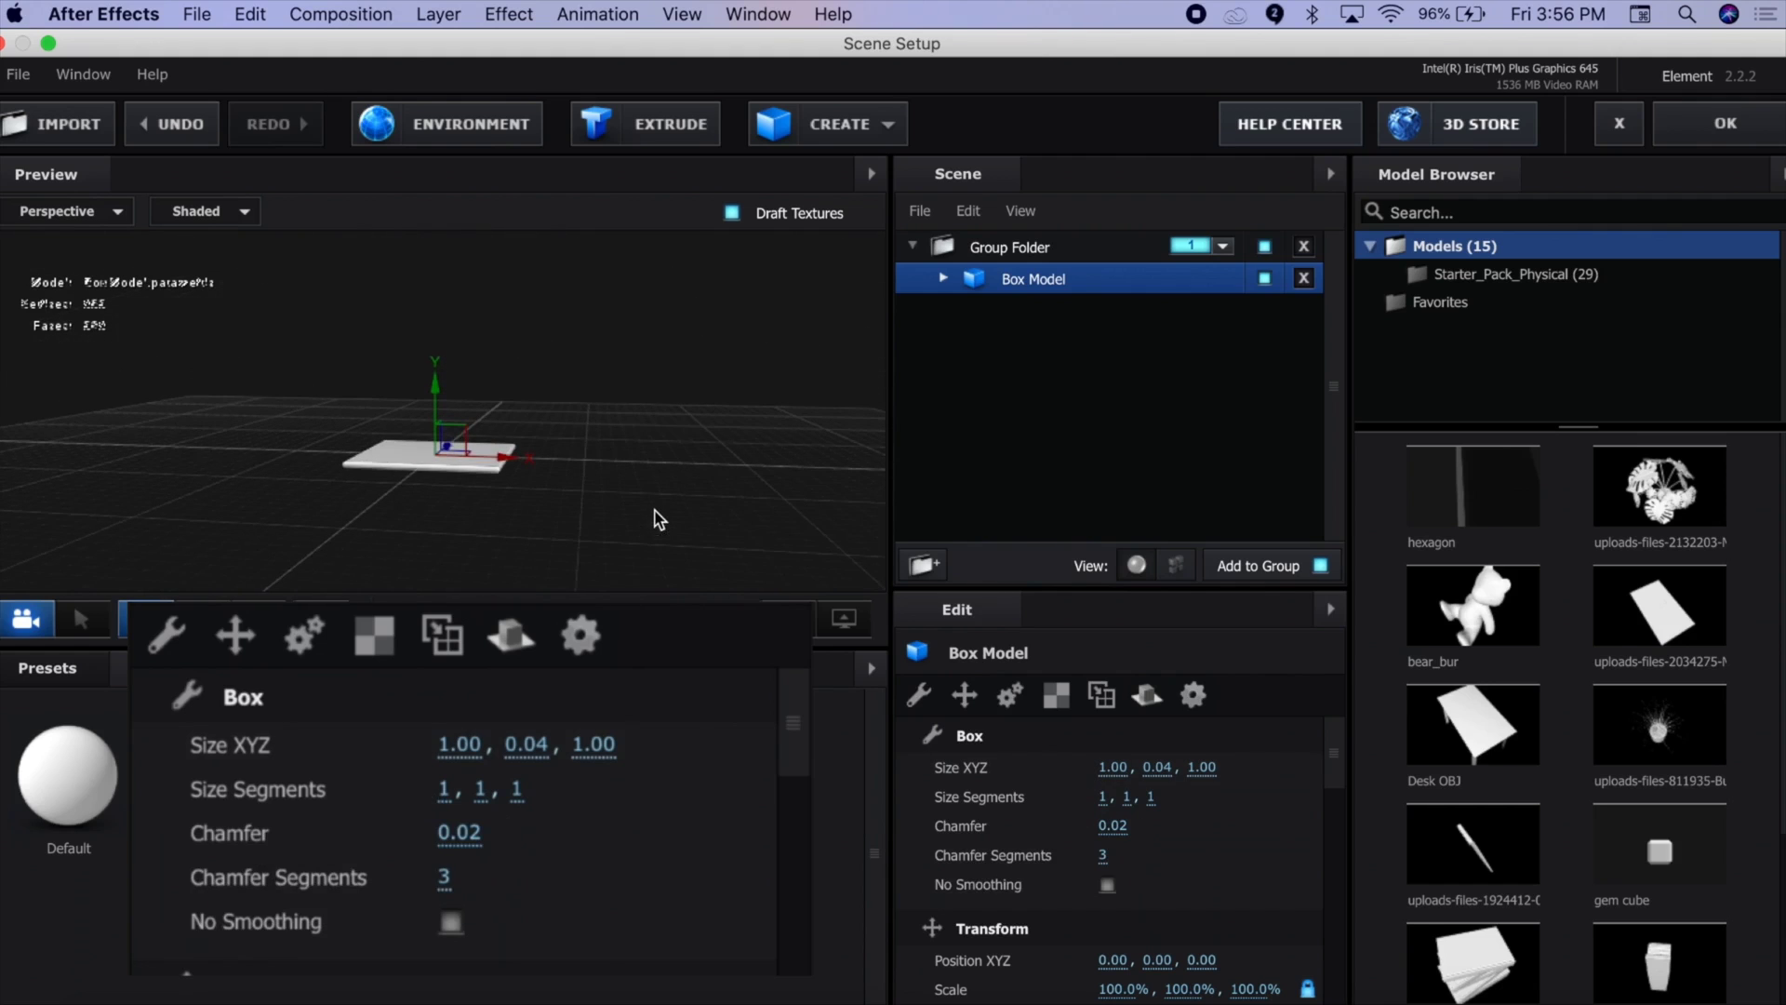
Scale the floor box uniformly to 500% and set its X size to 1.30
left_click(237, 637)
left_click_drag(1109, 802, 1223, 793)
left_click(1132, 797)
type("500")
key("Return")
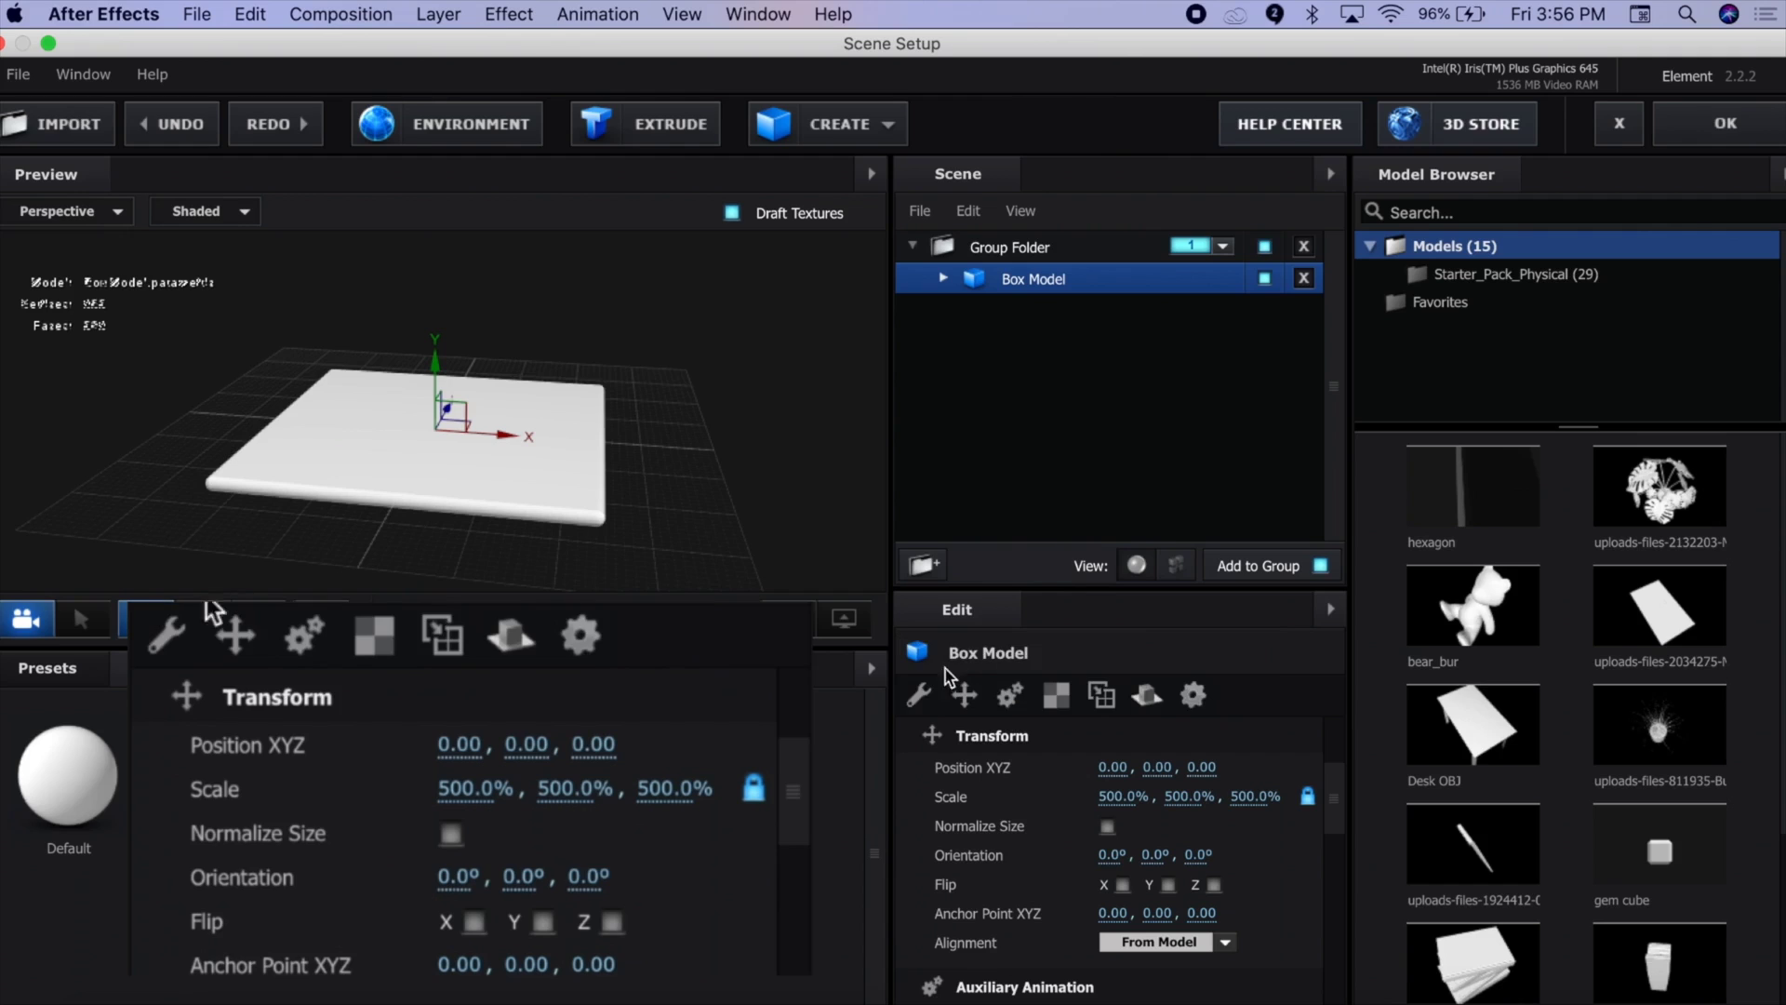
left_click(919, 695)
left_click_drag(1113, 767, 1143, 766)
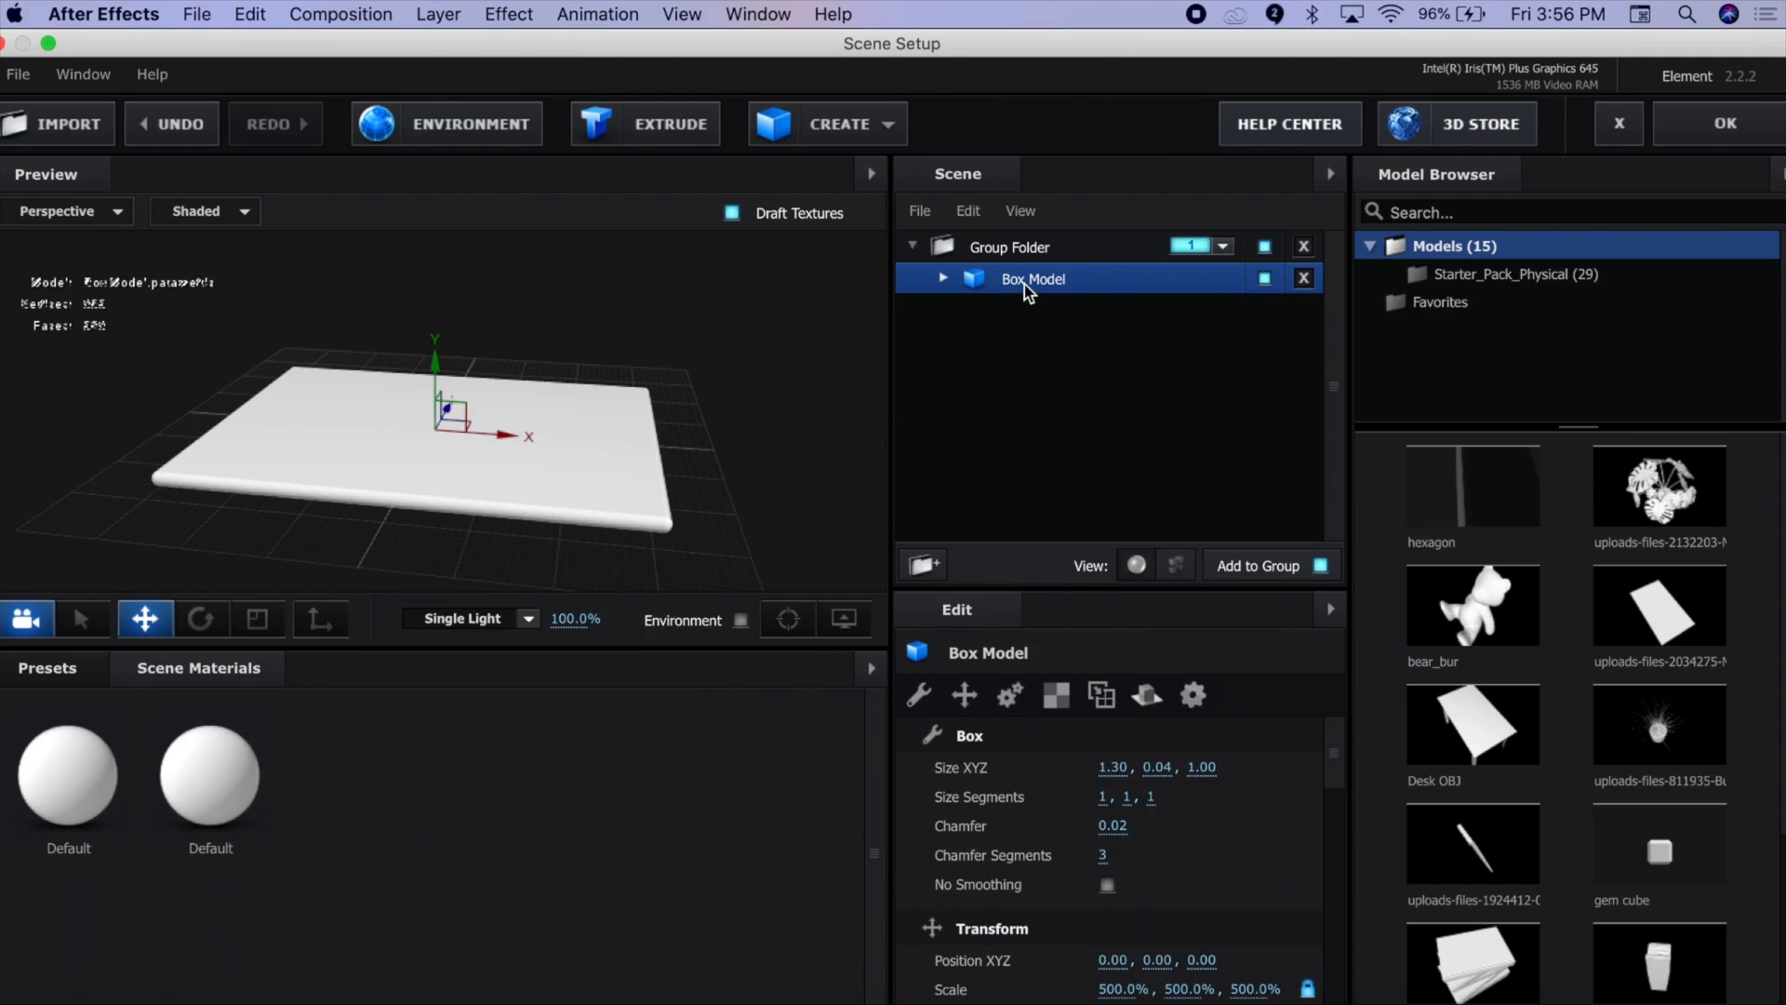
Duplicate the floor box, raise the copy to about 1.39 on Y, and set its Y size to 1.00
key("super+d")
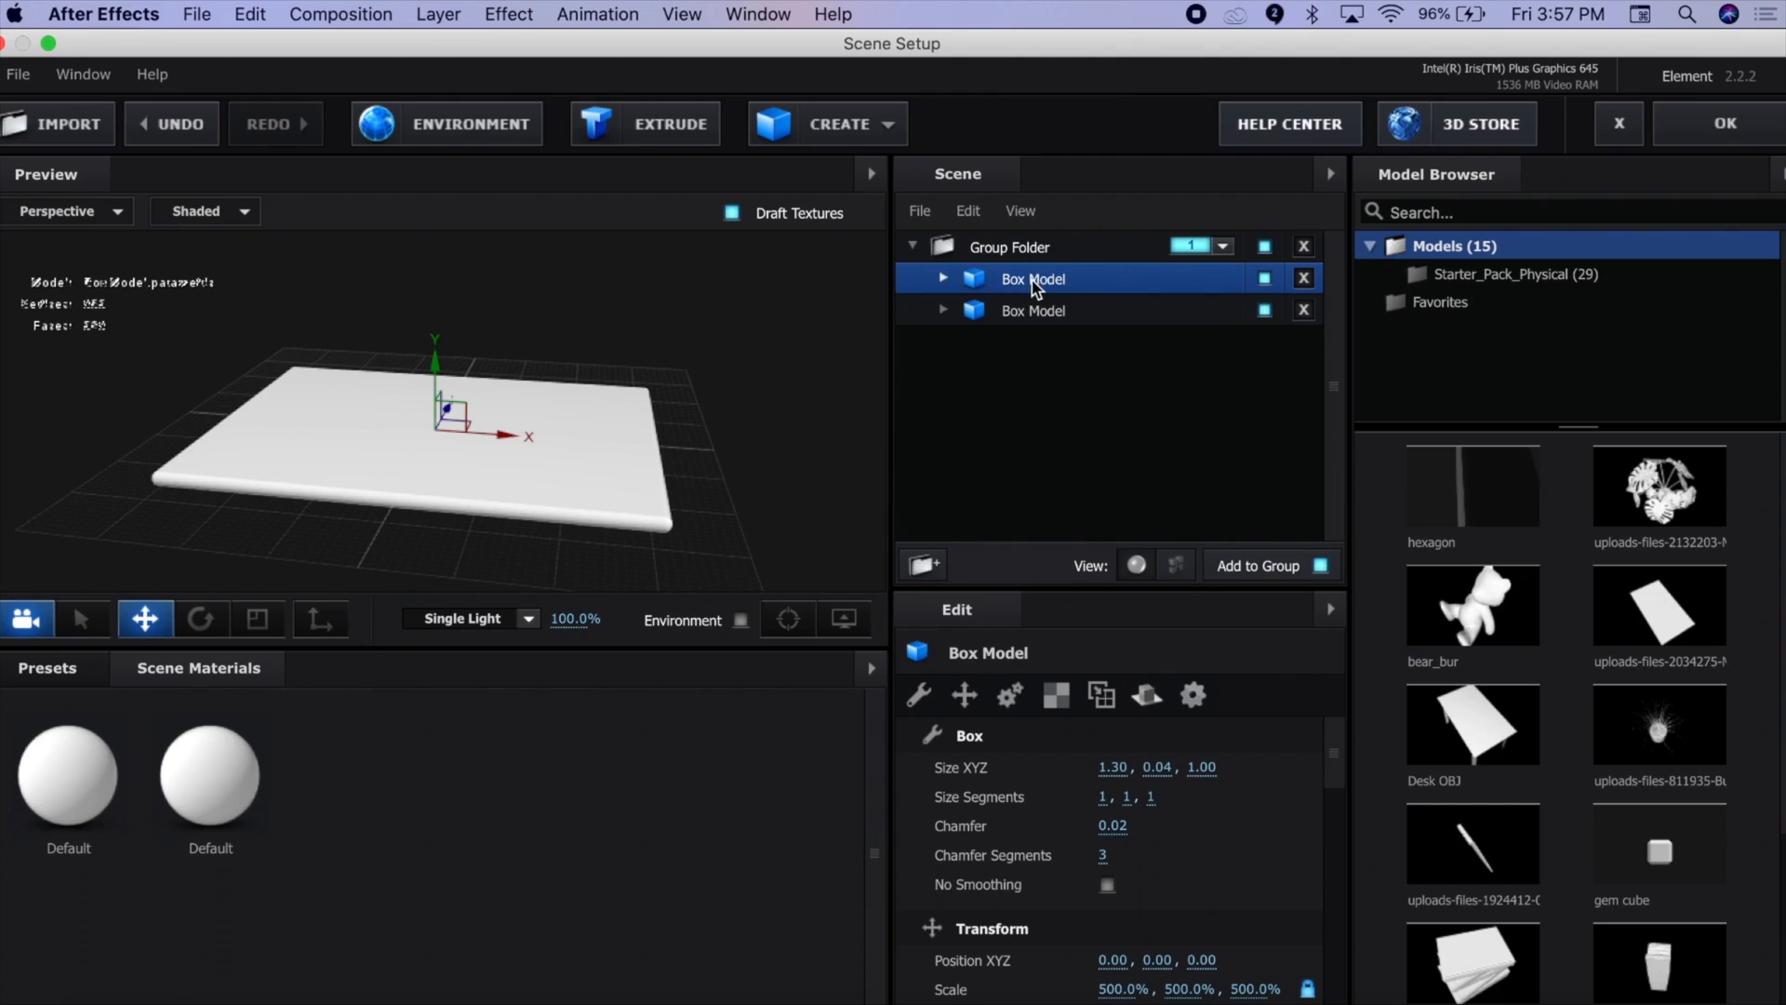
left_click_drag(434, 381, 436, 305)
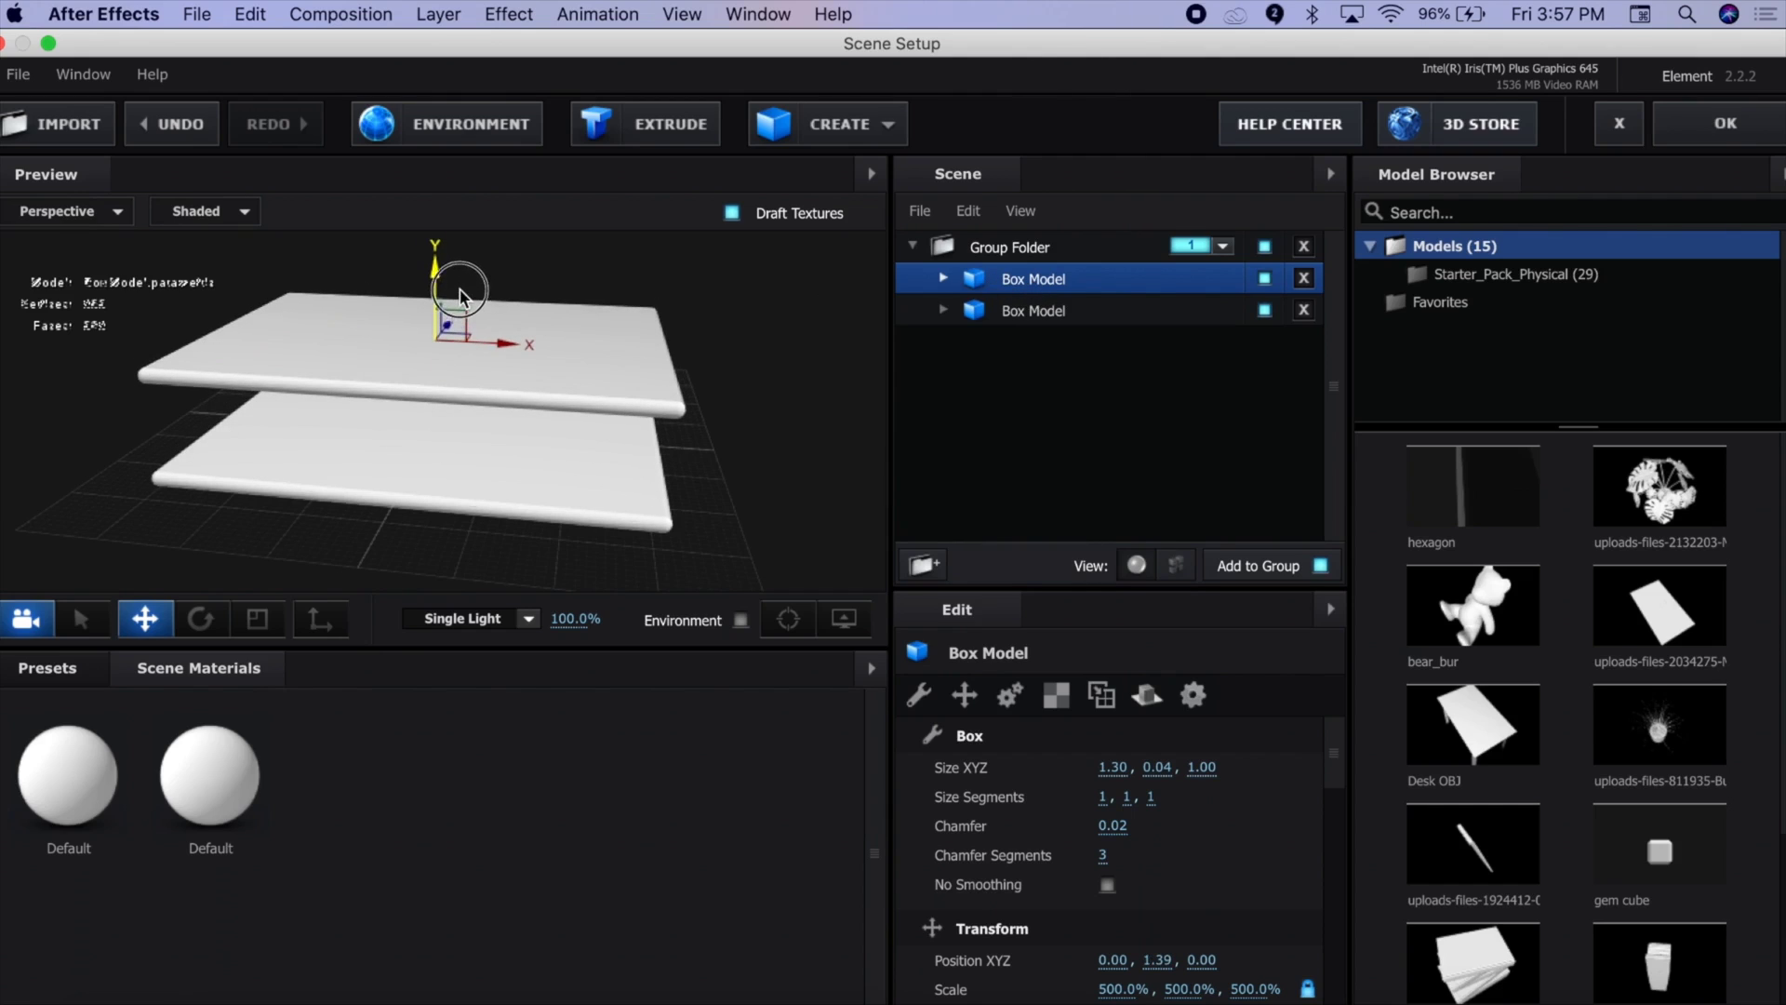
left_click(1154, 767)
type("1")
key("Return")
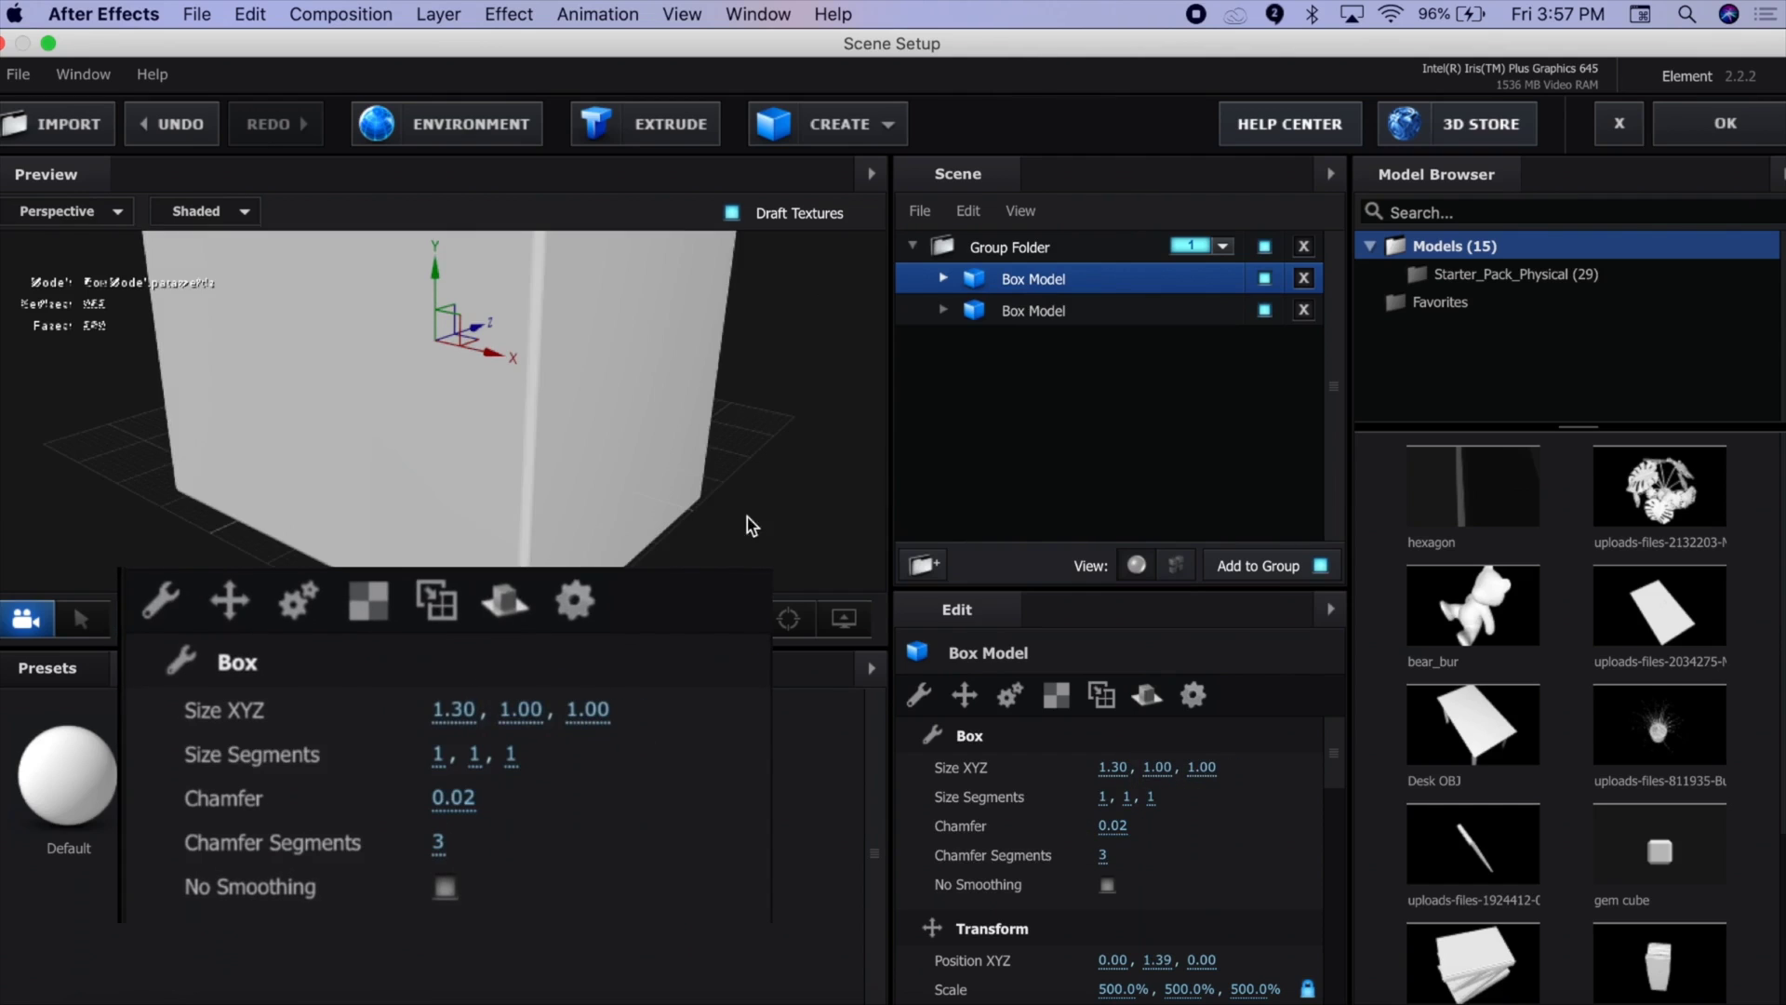
Turn the copy into a wall on the floor's back edge, with Z size 0.04 and Y size 0.73, at about Z 2.46
left_click_drag(1201, 765, 1082, 793)
left_click_drag(651, 423, 514, 421)
left_click_drag(488, 348, 604, 340)
left_click_drag(1163, 767, 1134, 767)
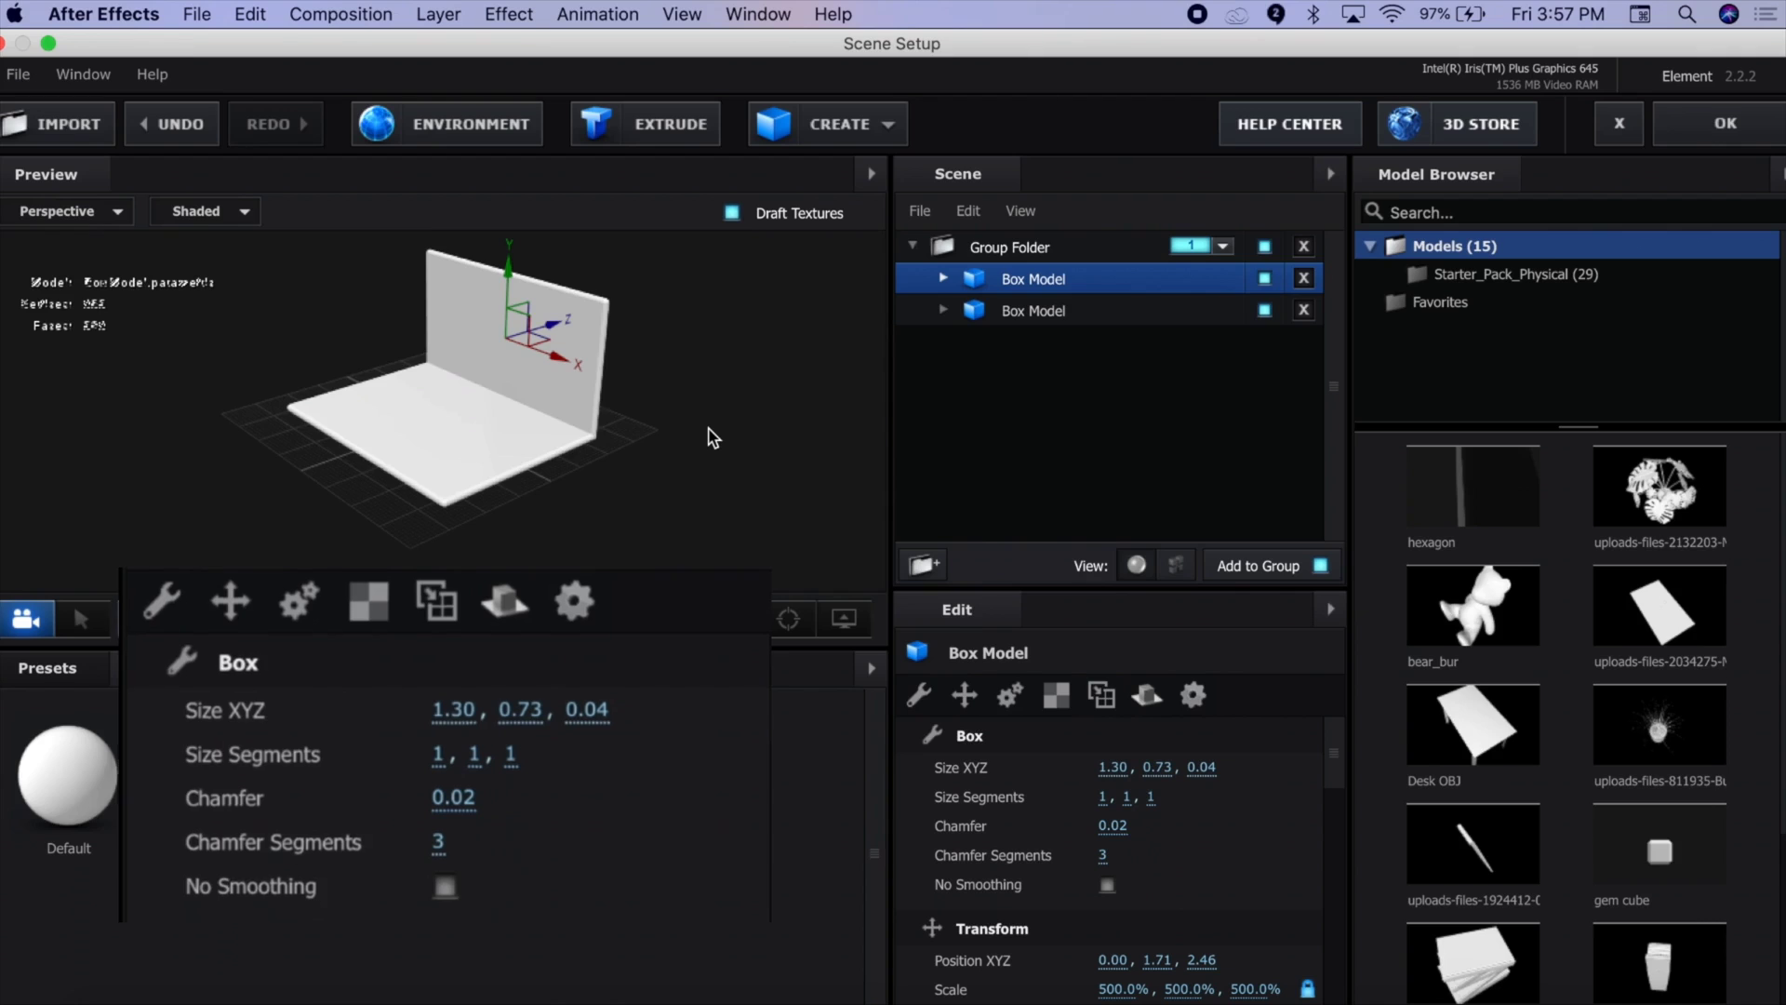
Duplicate the back wall and move the copy to the opposite long edge of the floor, at about Z -2.41
key("super+d")
left_click_drag(708, 430, 680, 476)
left_click_drag(577, 321, 416, 426)
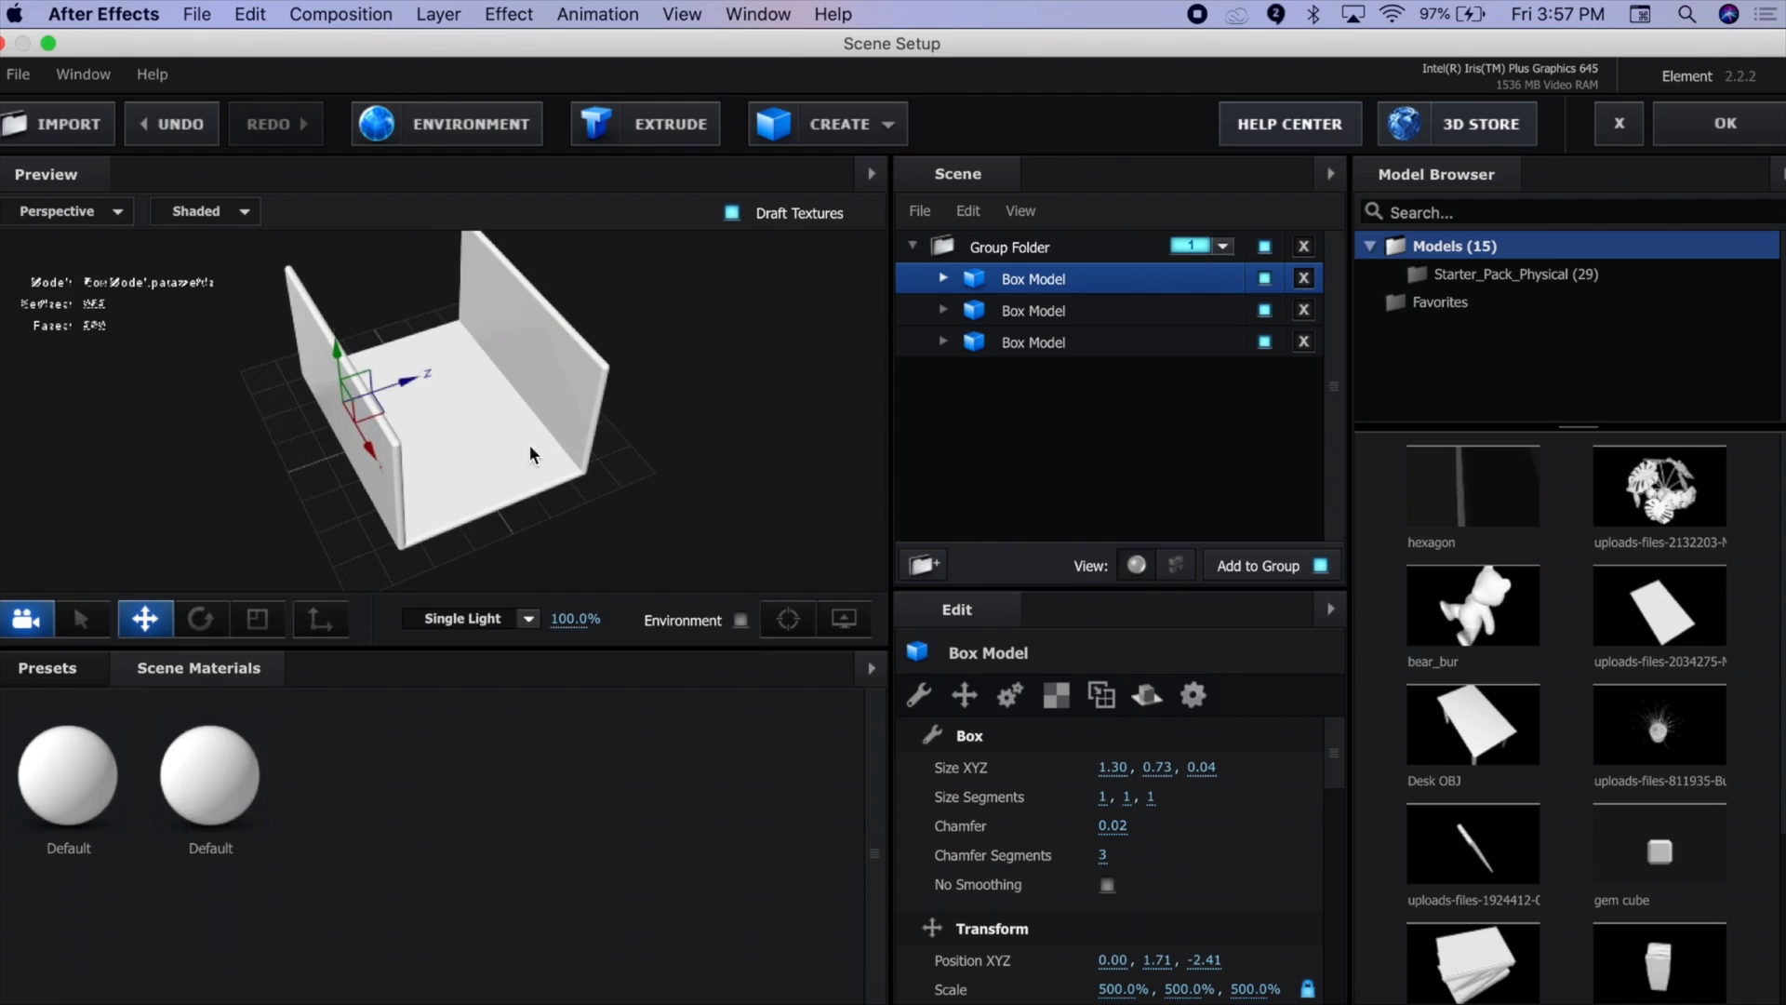
Duplicate the front wall, move the copy inward to about Z -0.87, and set its Y orientation to 90°
left_click_drag(528, 444, 697, 460)
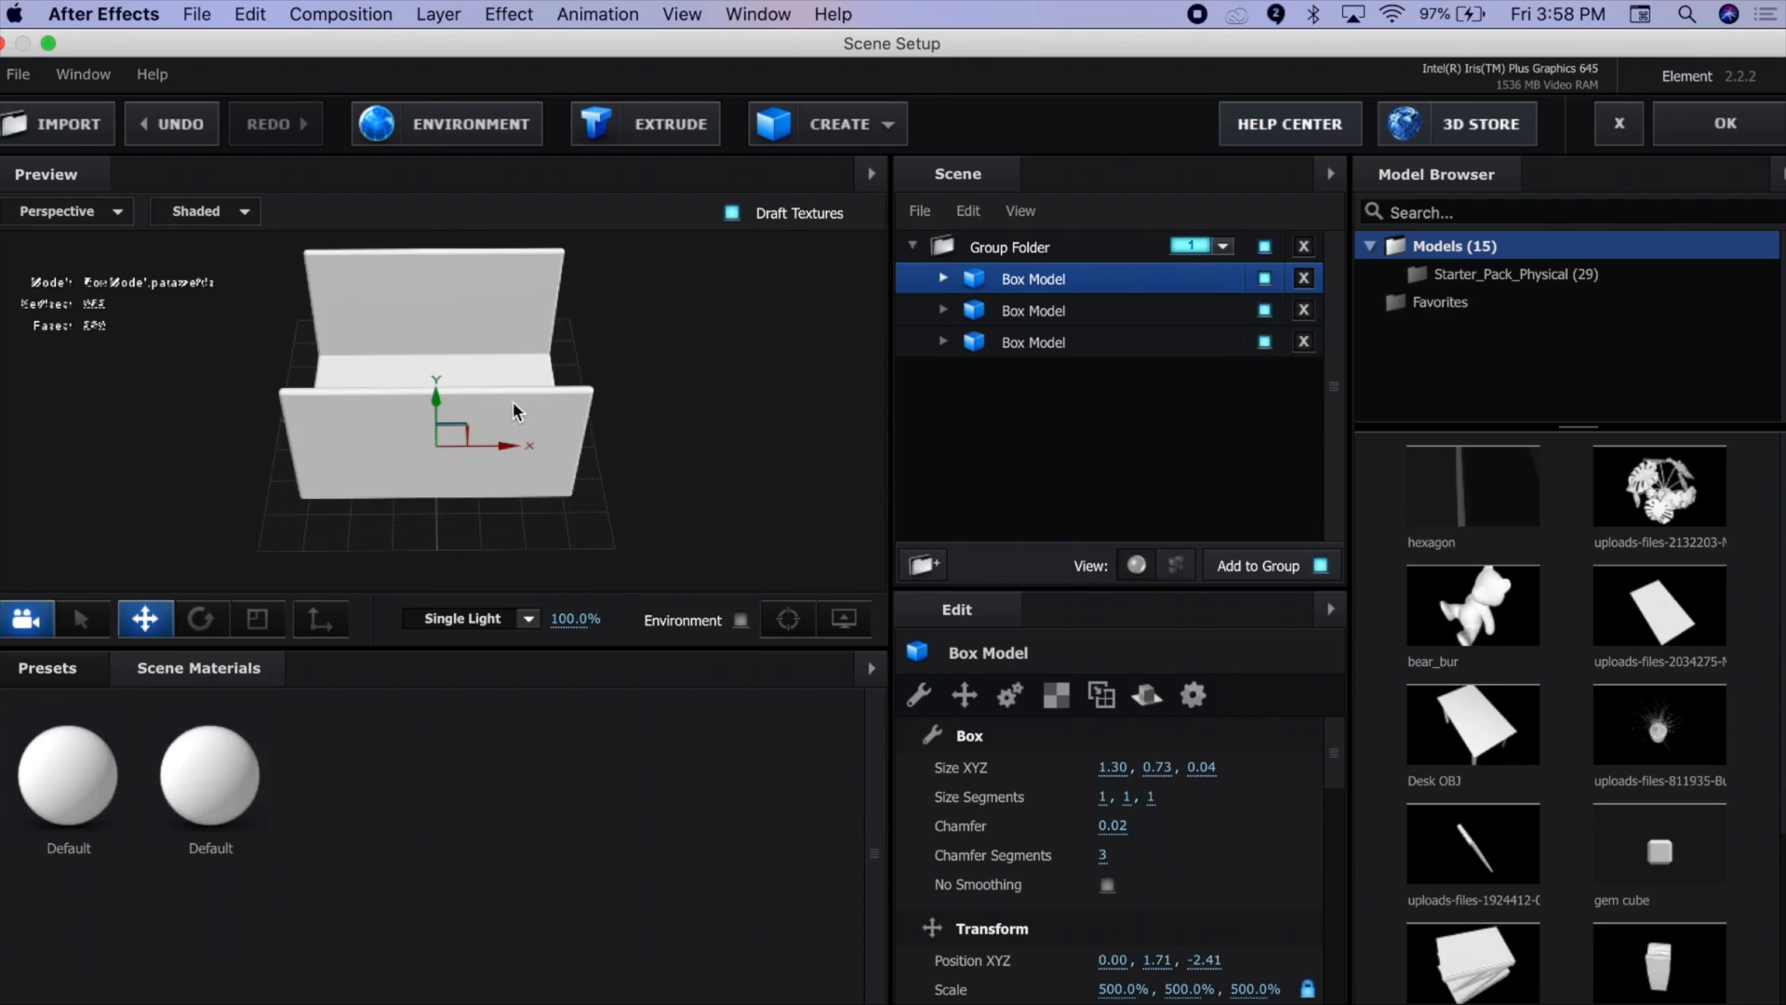
key("super+d")
left_click_drag(612, 405, 505, 526)
left_click_drag(404, 396, 458, 378)
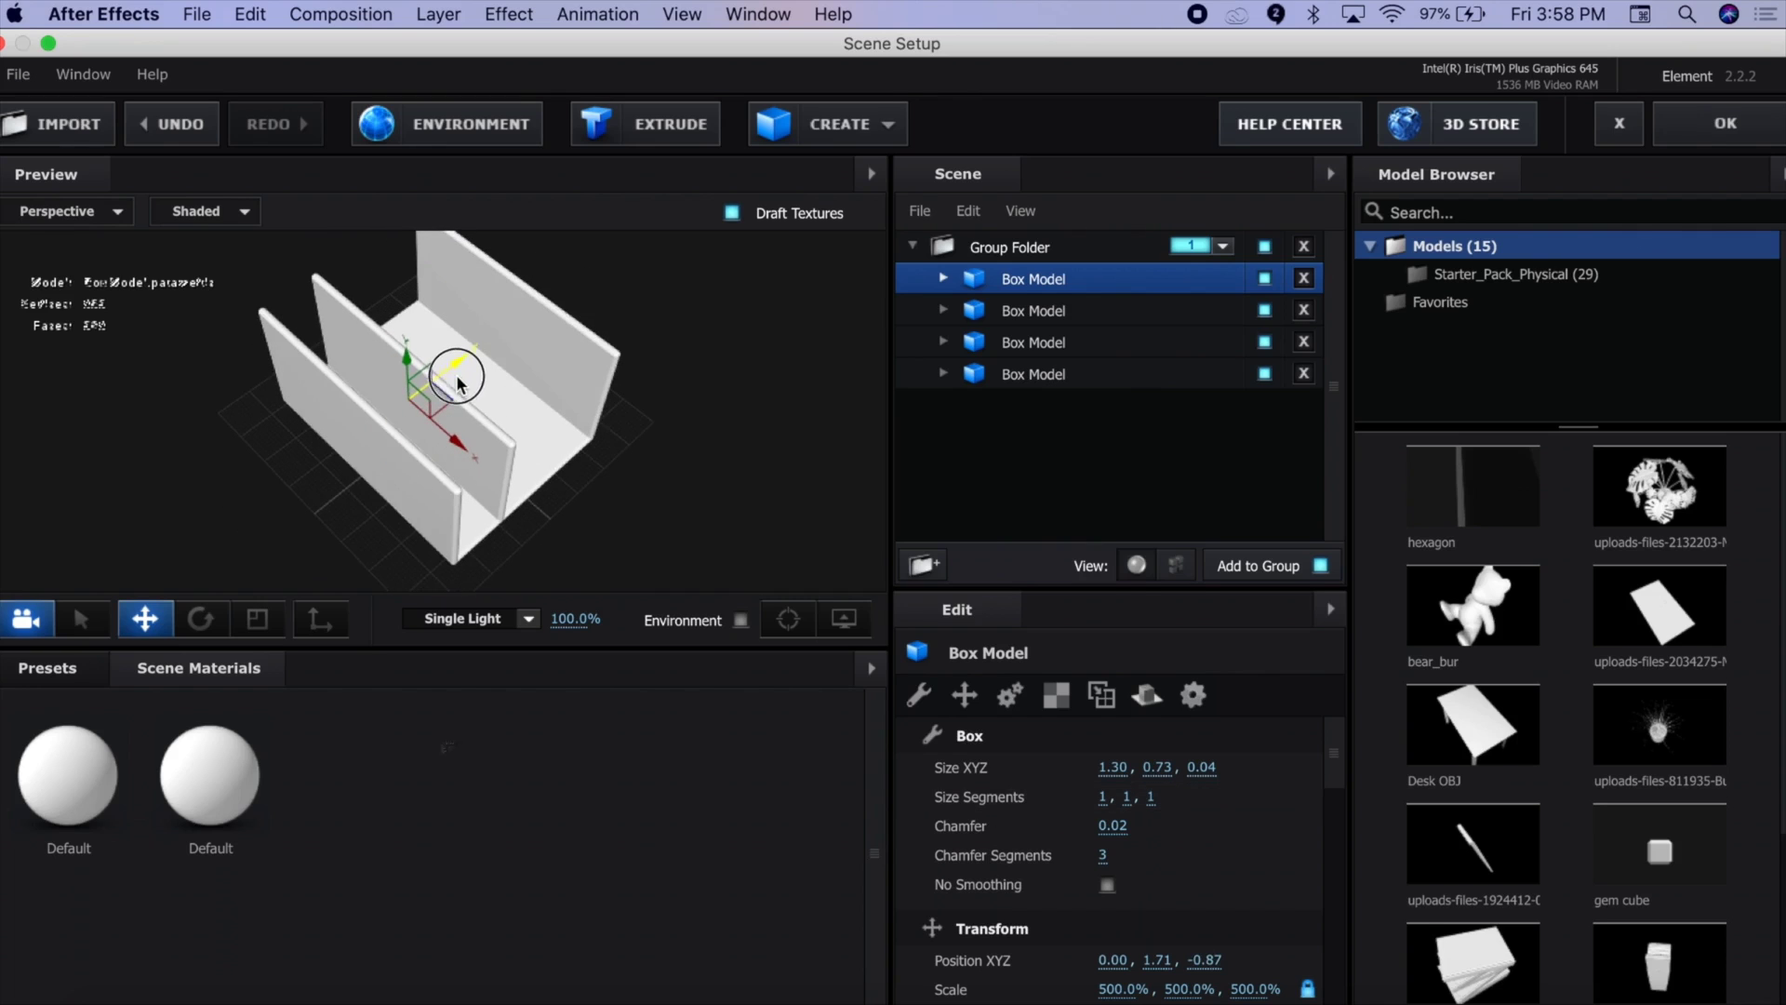
left_click(967, 698)
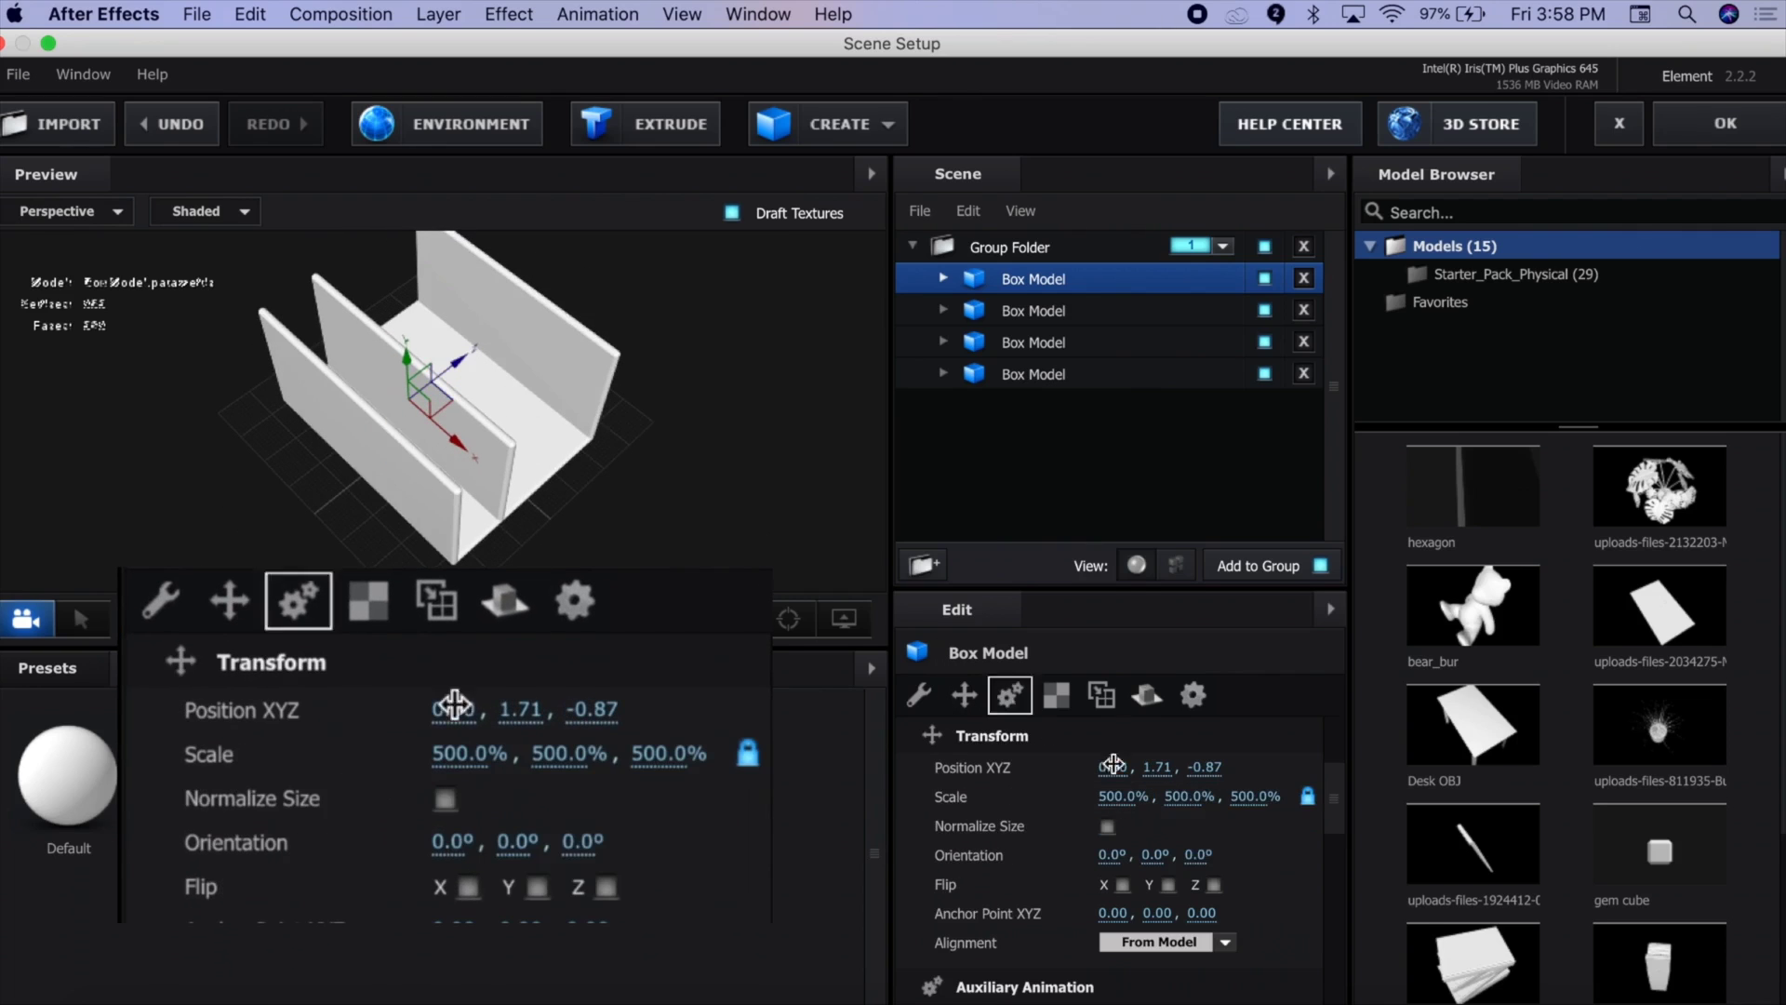
left_click(1153, 854)
type("90")
key("Return")
Move the rotated wall to one short side of the floor, at about X -3.24 and Z 0.11
left_click_drag(521, 438, 359, 367)
key("ctrl+z")
left_click_drag(378, 291, 409, 267)
left_click_drag(544, 322, 596, 424)
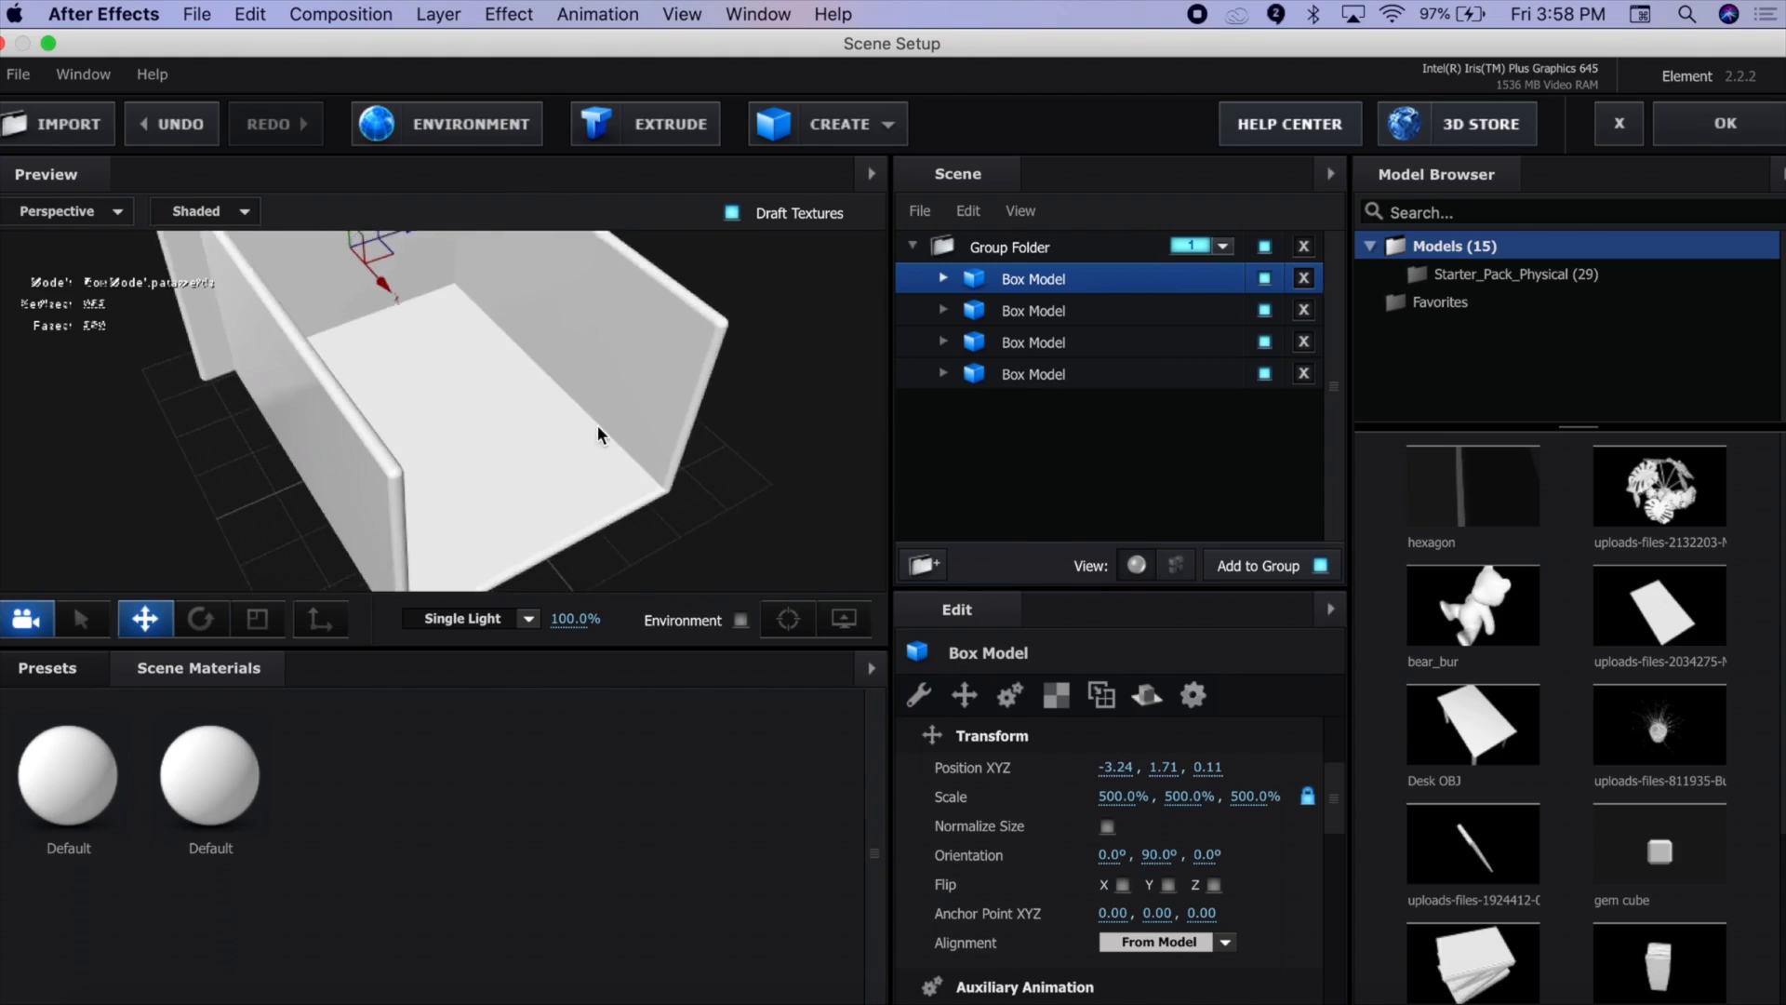
Duplicate the side wall and move the copy to the opposite short side of the room, at about X 3.20
key("super+d")
left_click_drag(397, 334, 561, 480)
key("super+z")
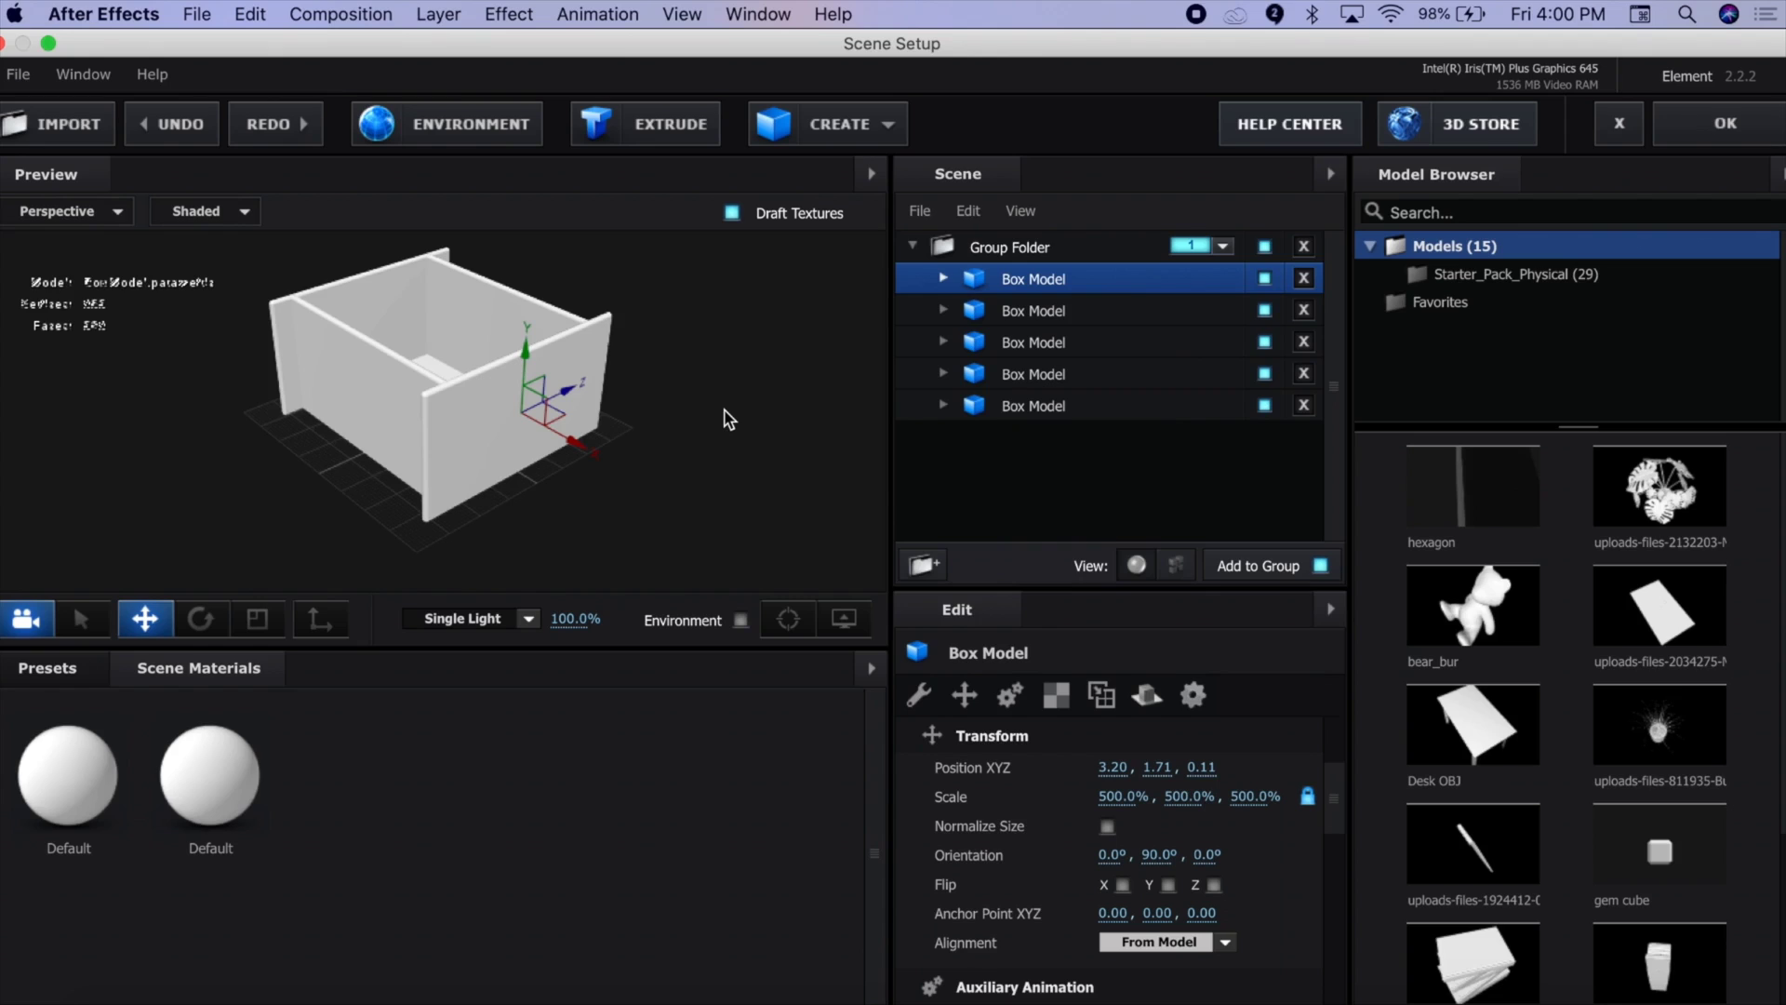
Duplicate the floor box, raise the copy on top of the walls as a ceiling, and accept the Scene Setup changes
left_click_drag(728, 415, 729, 476)
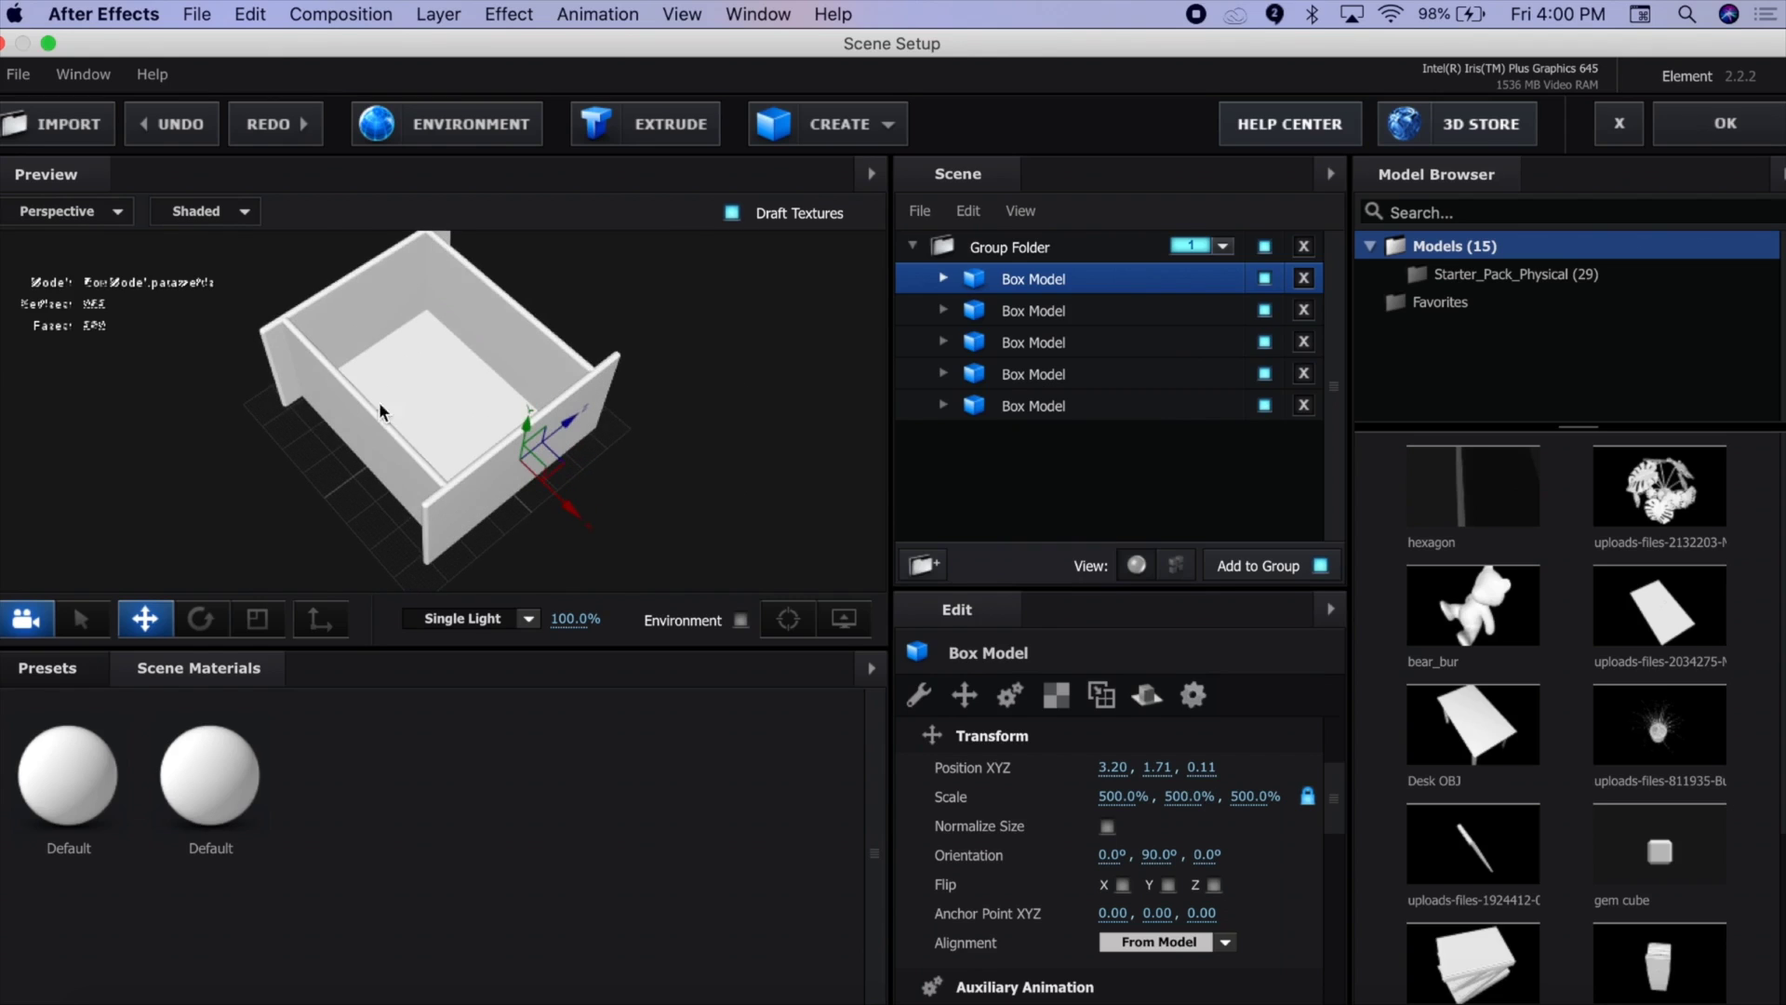
left_click(81, 619)
left_click(428, 411)
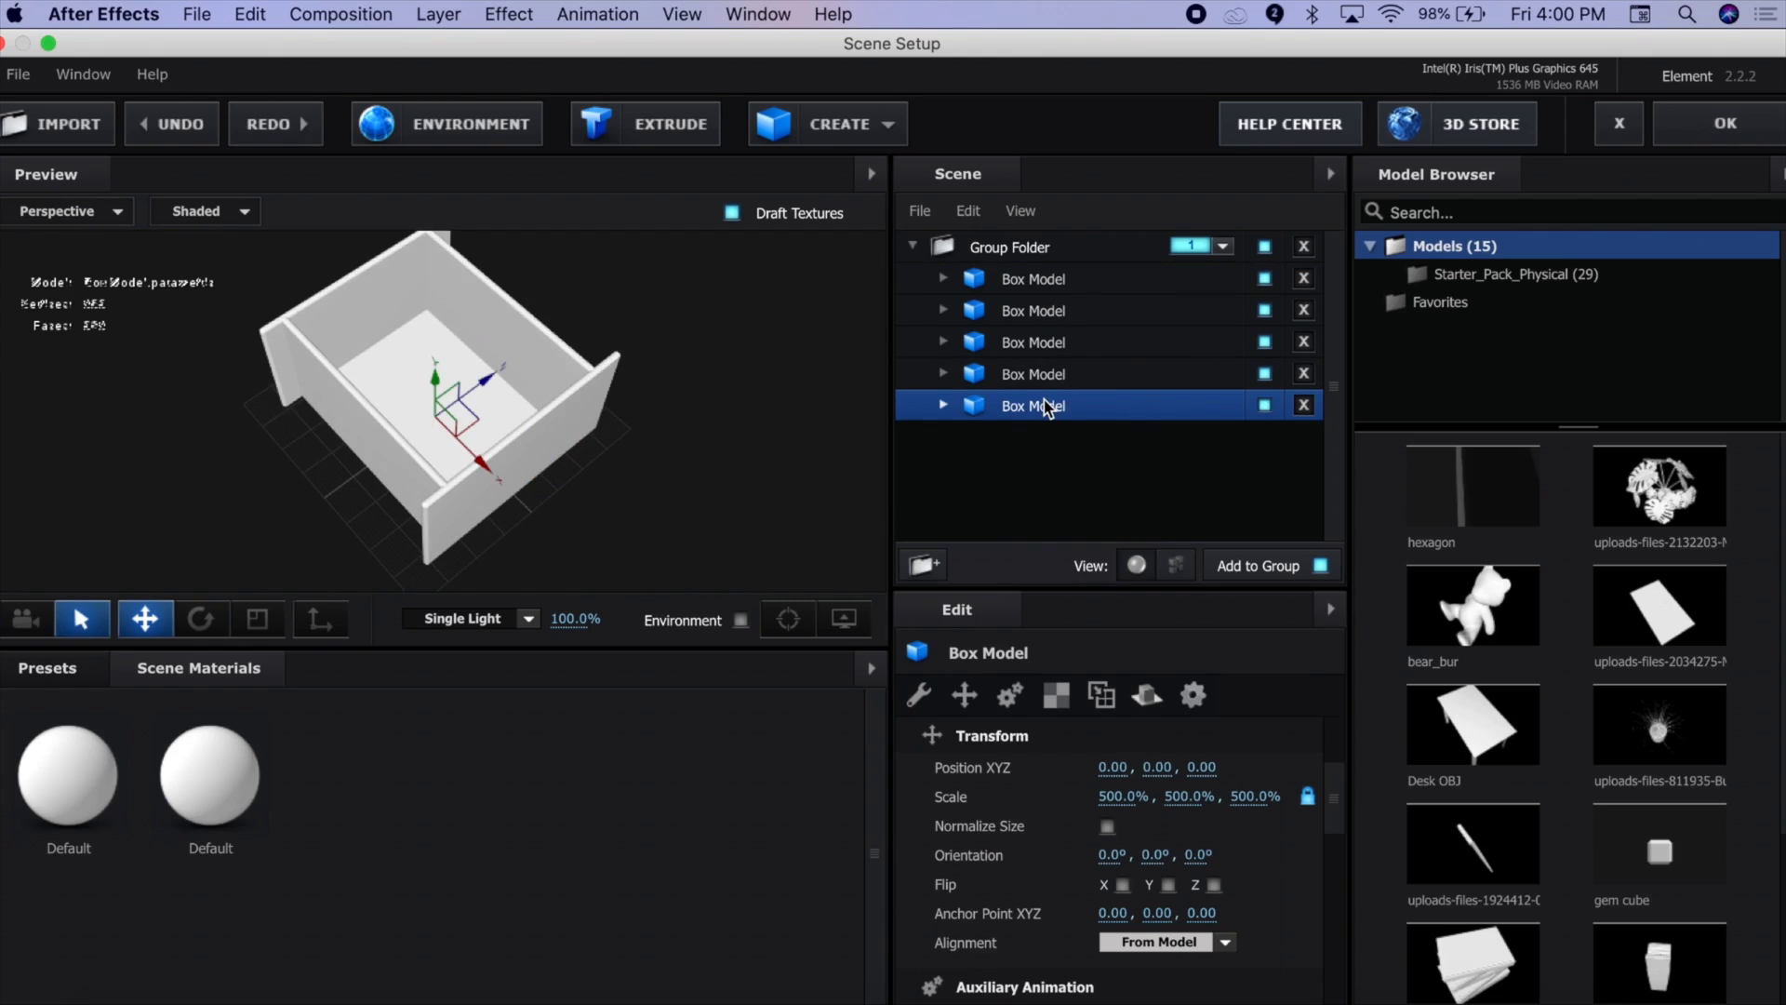
left_click(26, 619)
left_click_drag(577, 428, 609, 382)
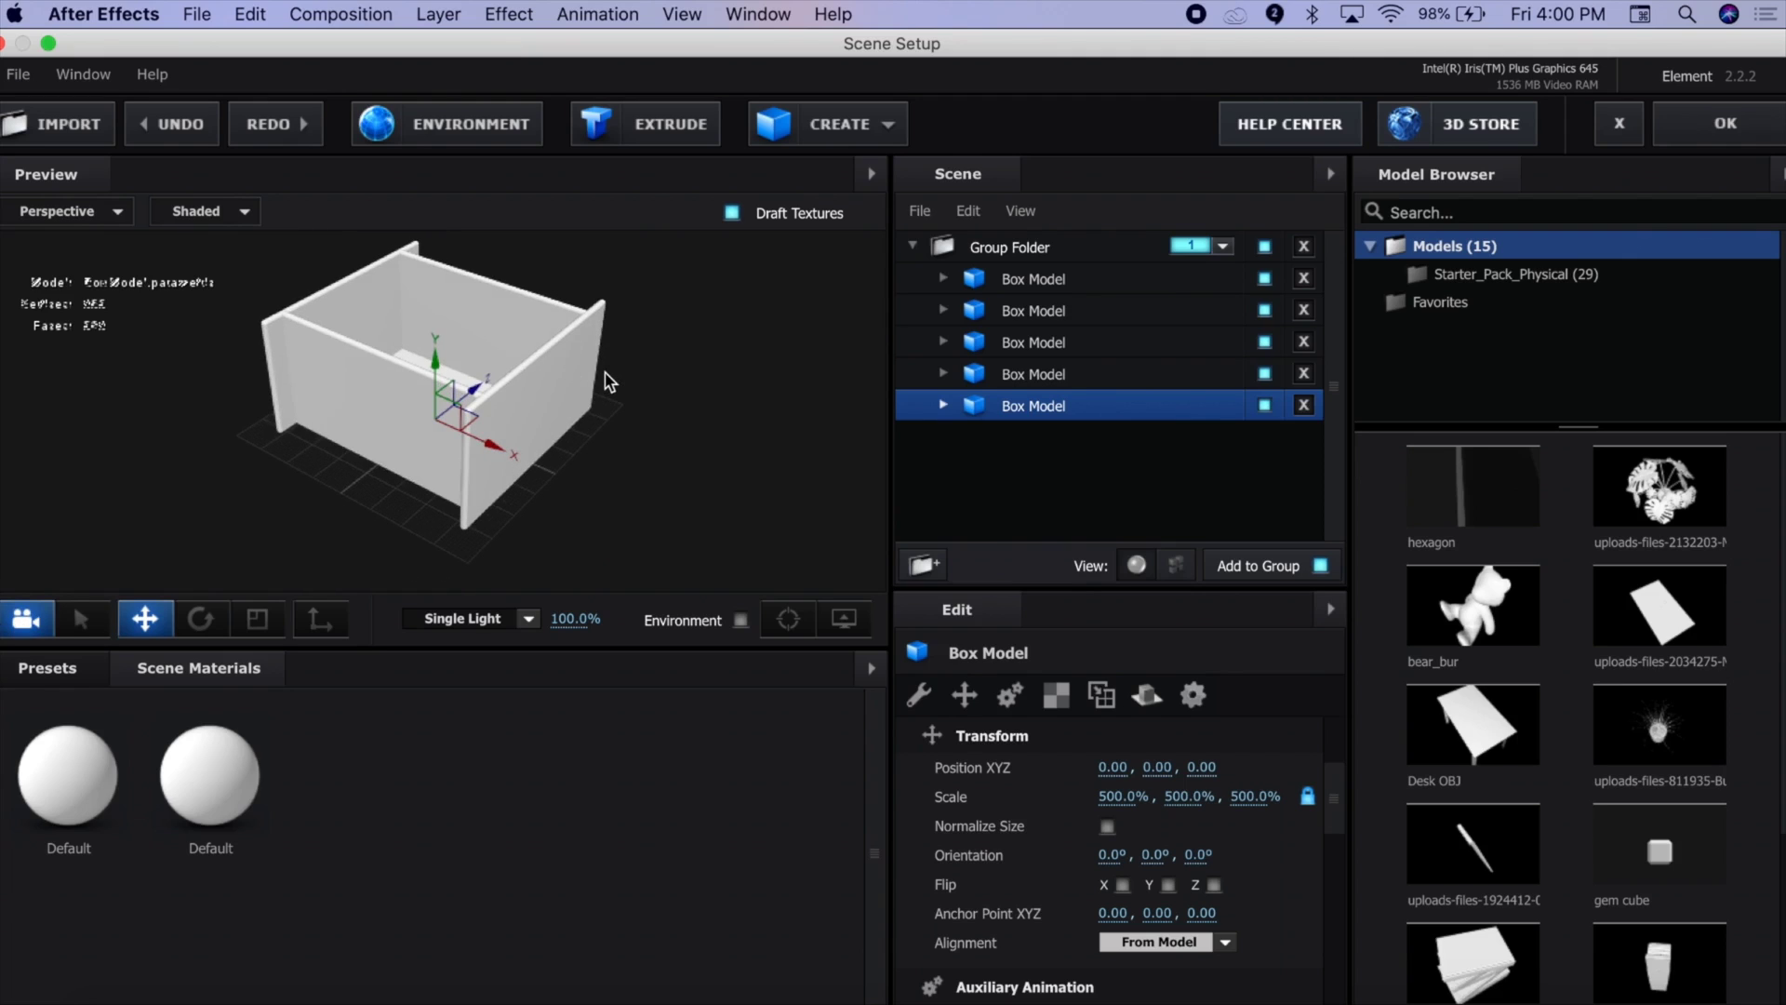
key("super+d")
left_click_drag(458, 358, 506, 246)
mouse_move(562, 502)
left_mouse_down()
mouse_move(673, 307)
mouse_move(491, 530)
mouse_move(650, 443)
mouse_move(462, 498)
mouse_move(598, 499)
mouse_move(571, 487)
left_mouse_up()
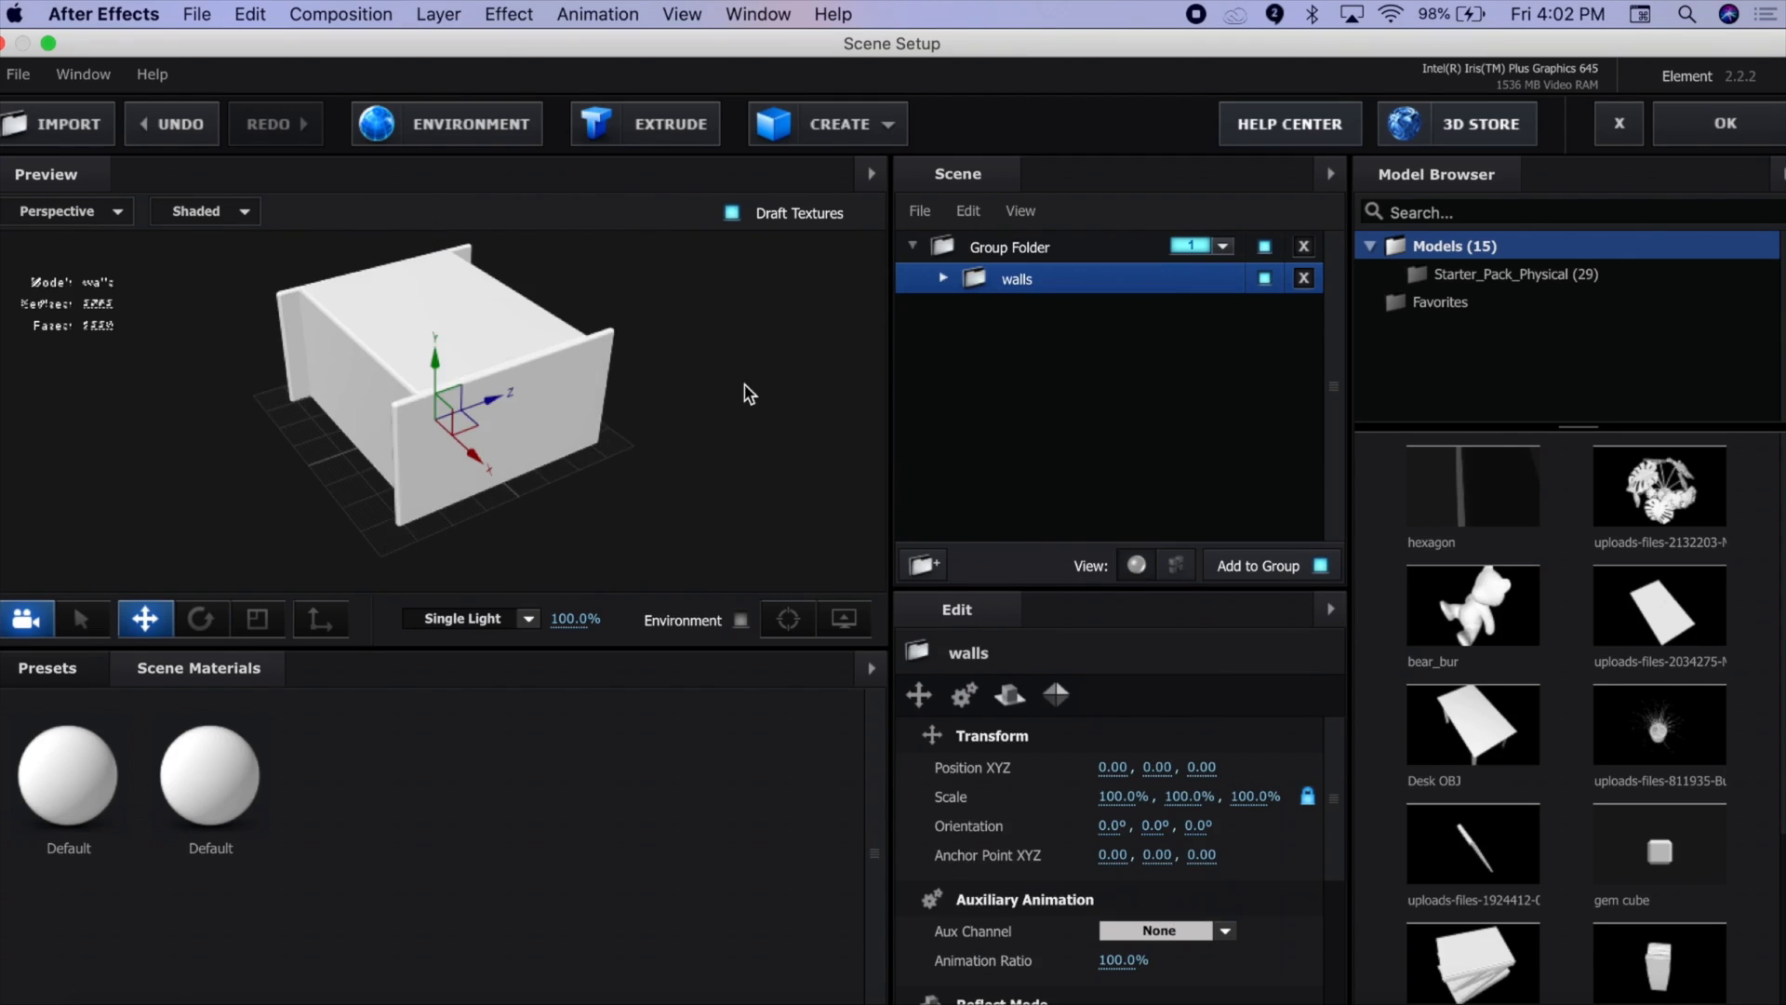
left_click(1724, 122)
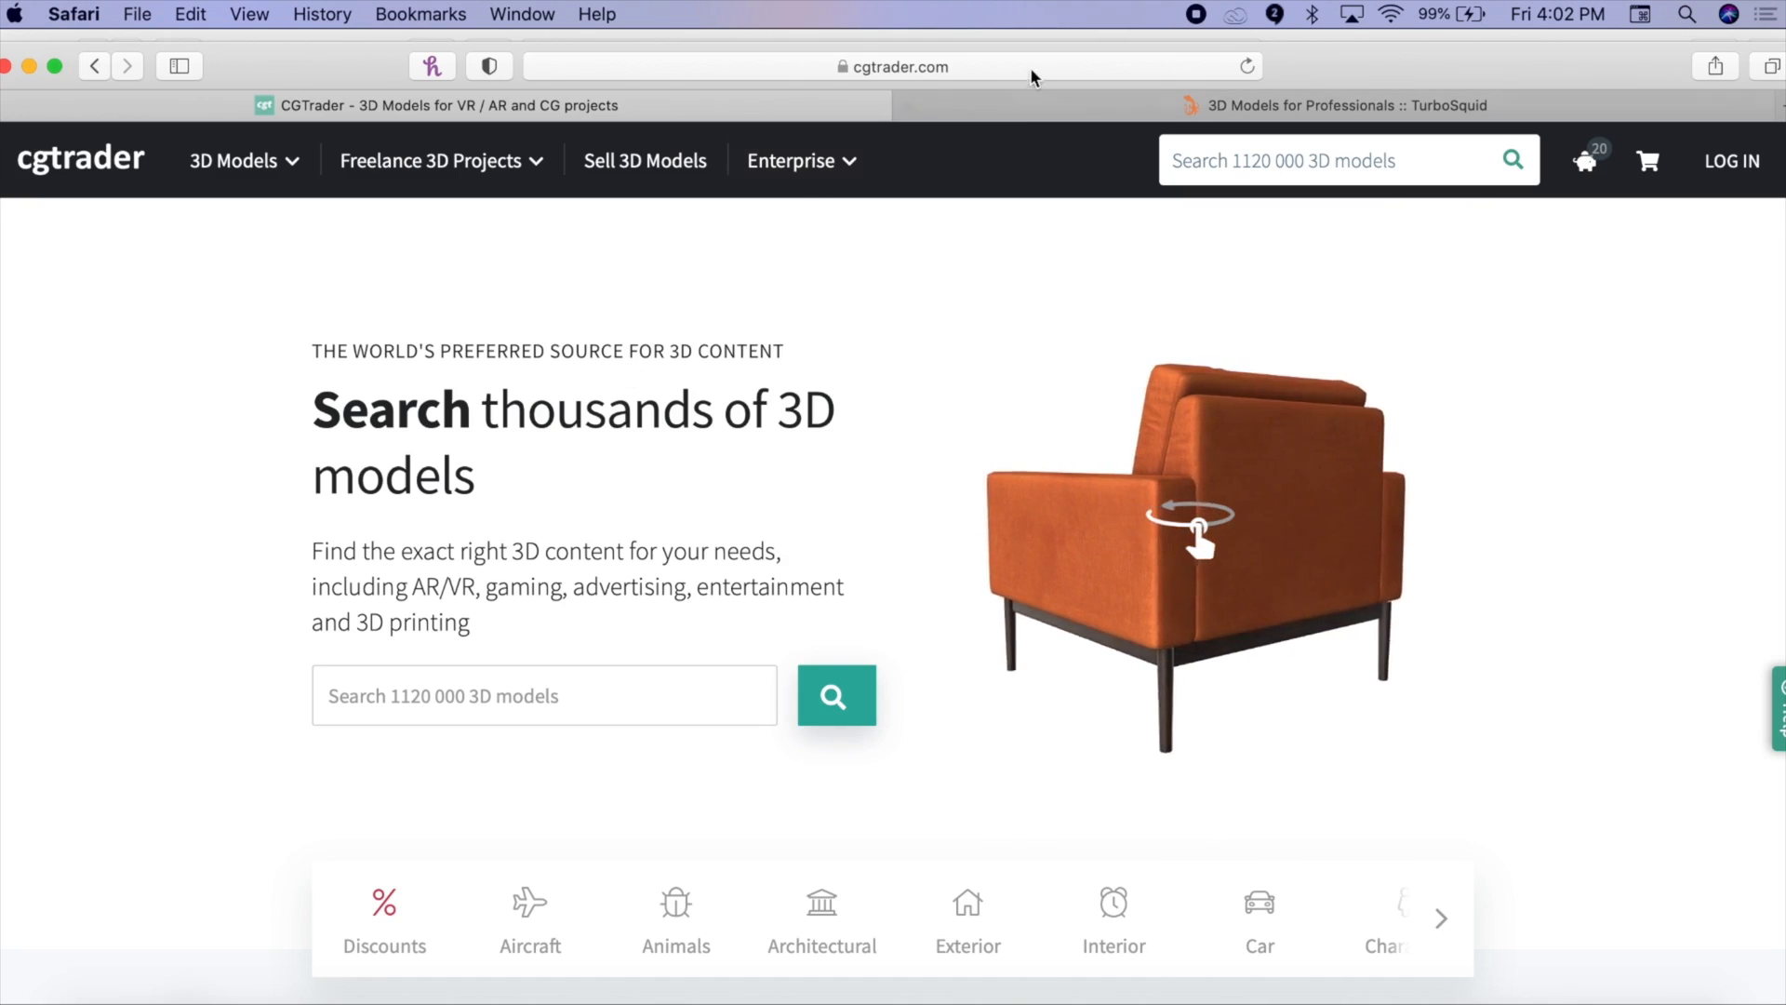
In Safari, view the TurboSquid home page and search CGTrader for "bed"
left_click(1031, 96)
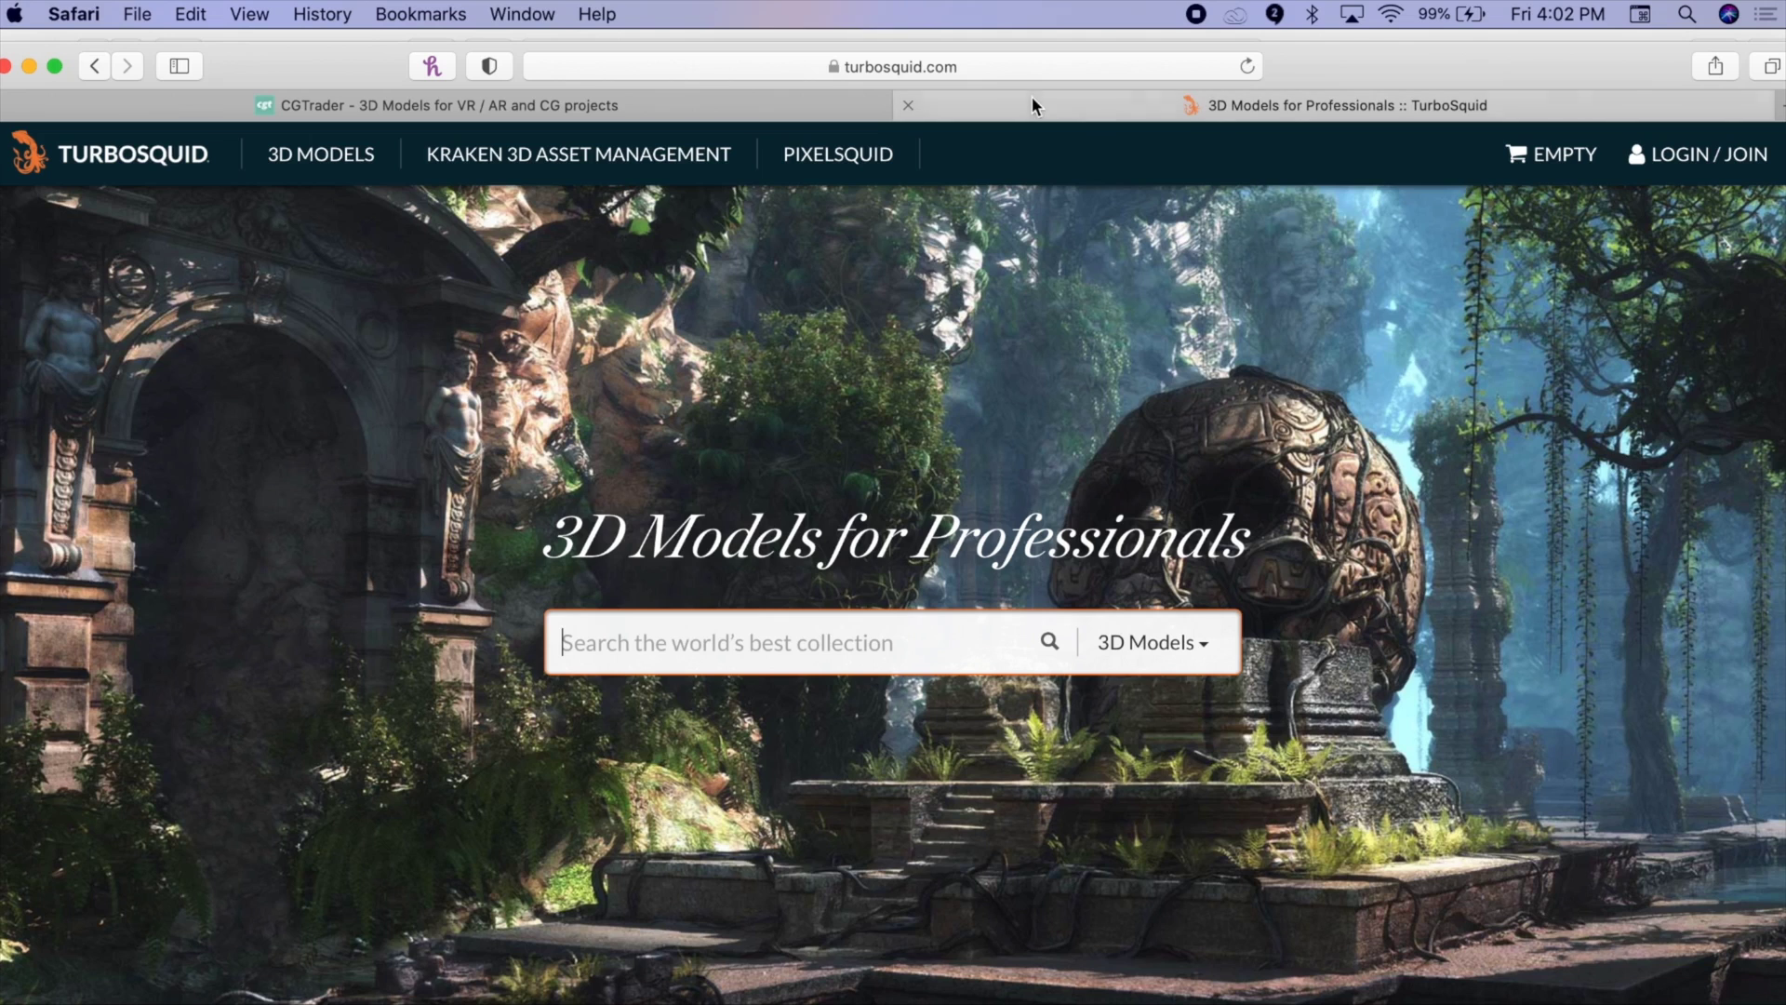
left_click(856, 119)
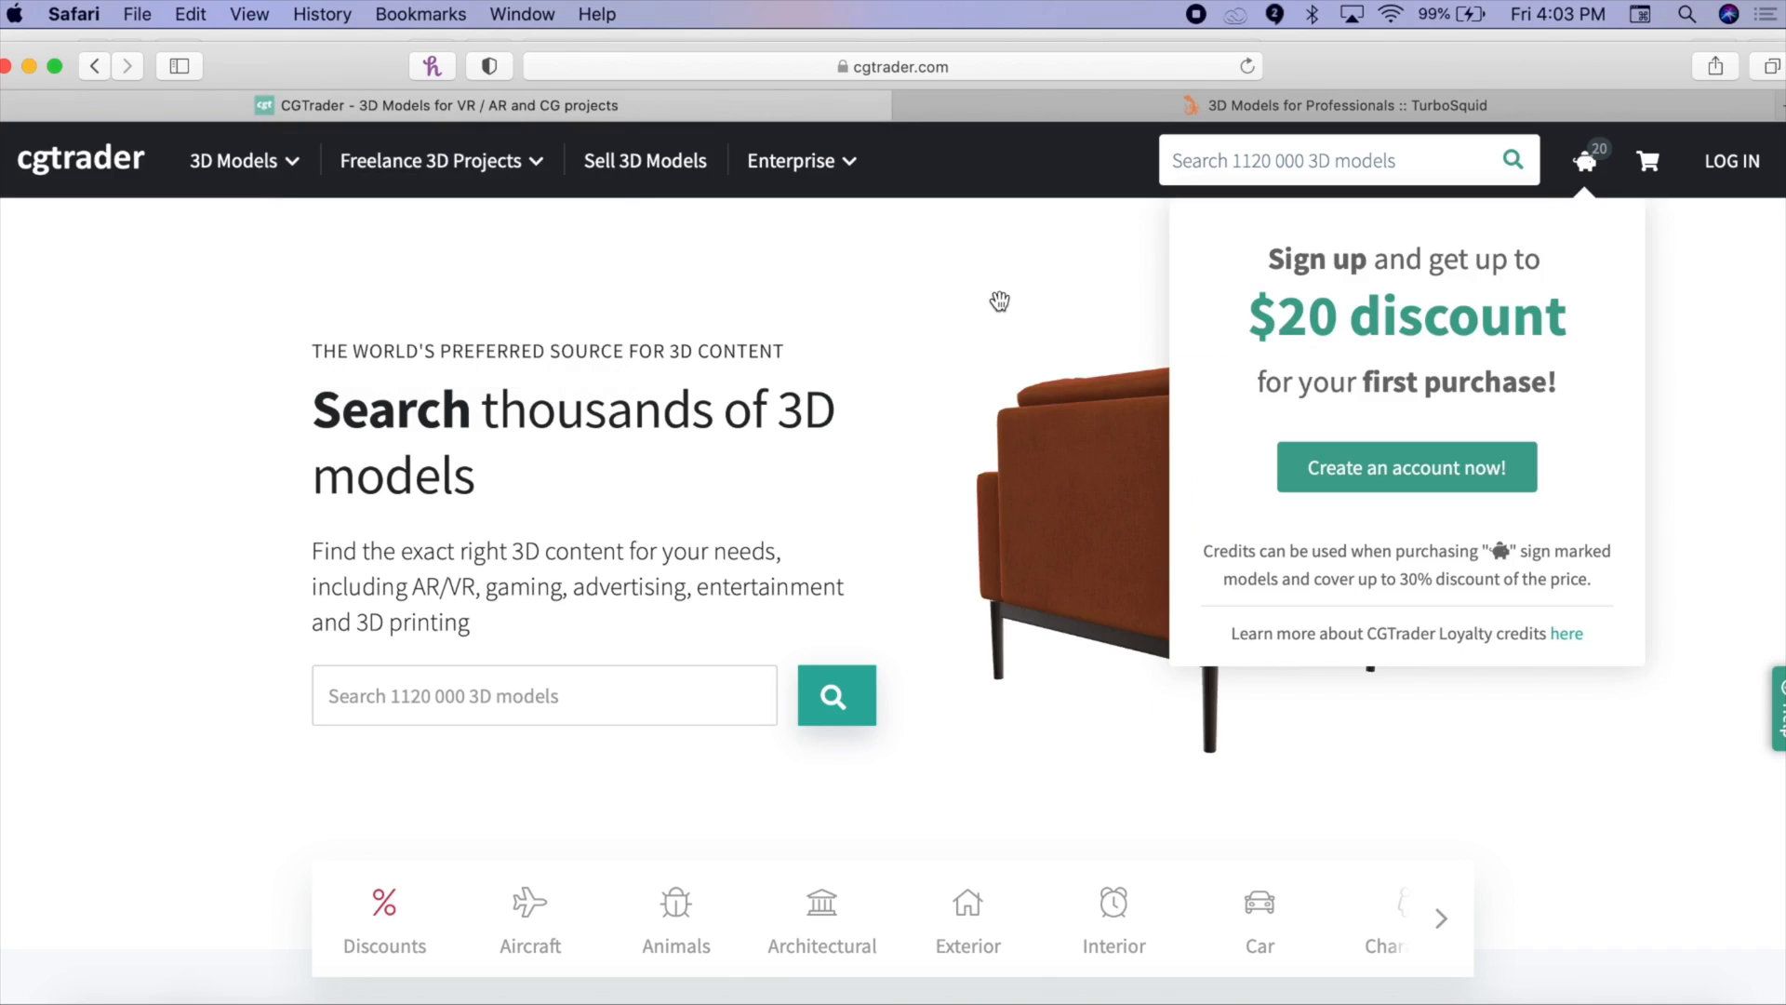
left_click(545, 694)
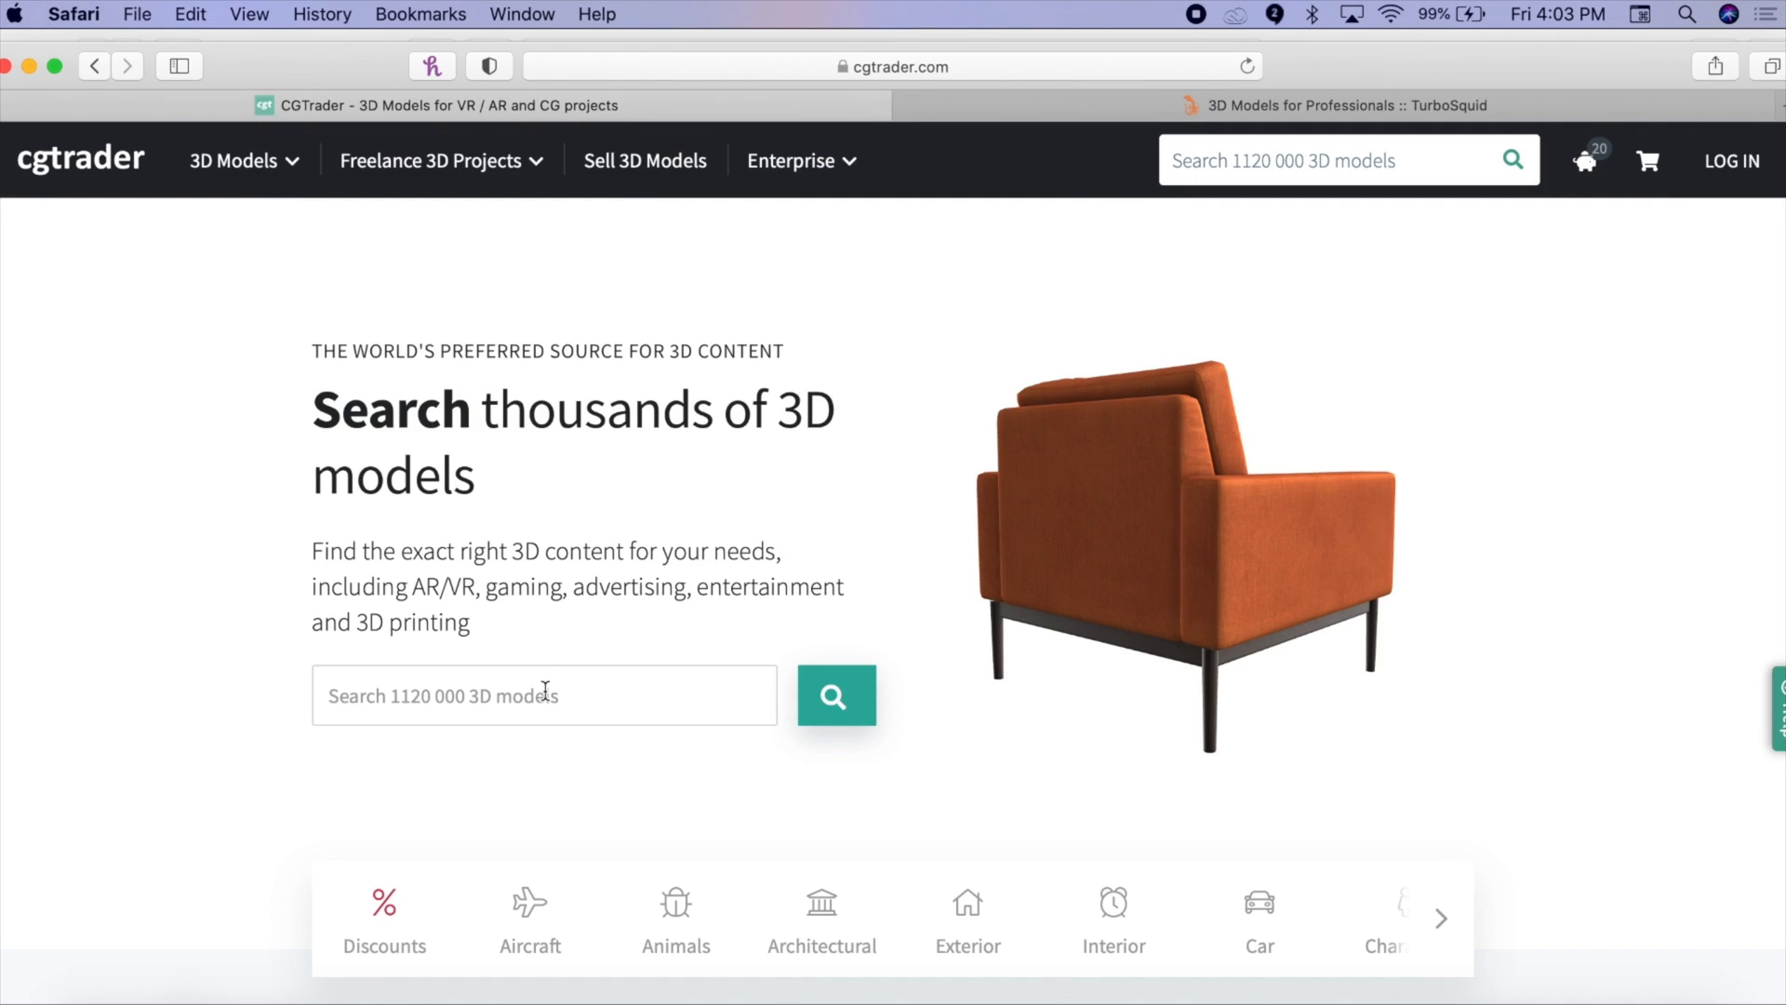
type("bed")
key("Return")
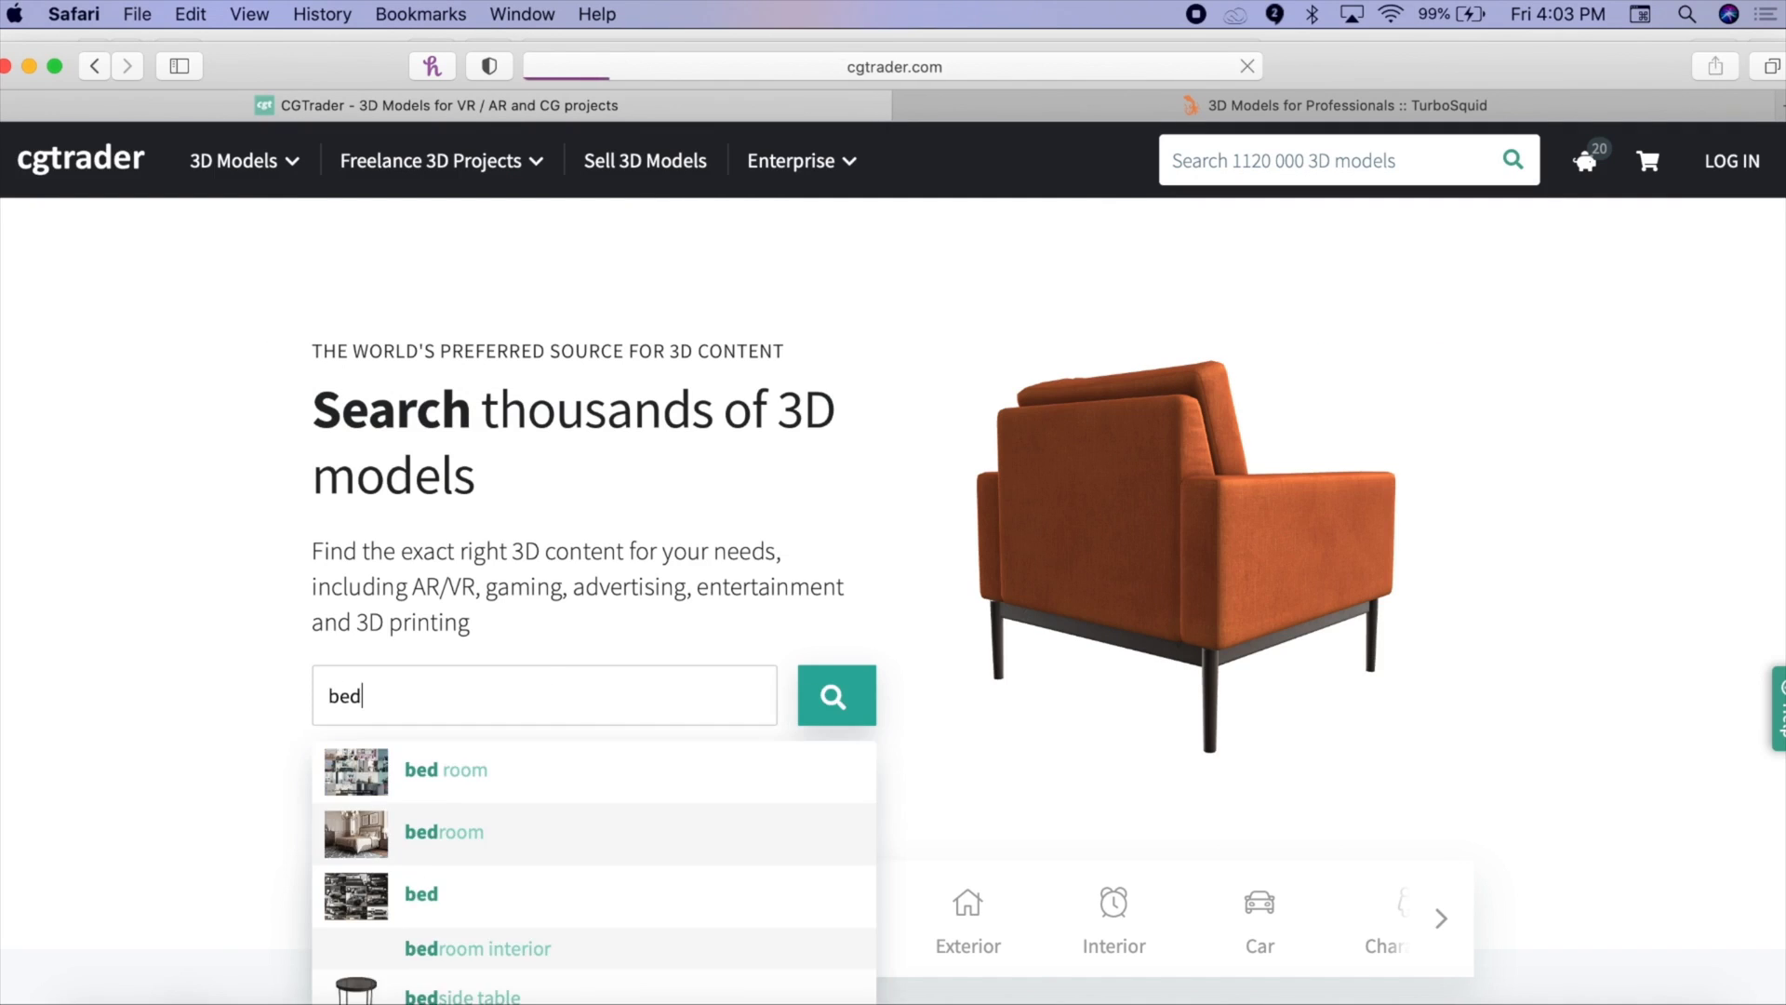
Filter the bed results to free models in OBJ (.obj, .mtl) format
left_click(383, 265)
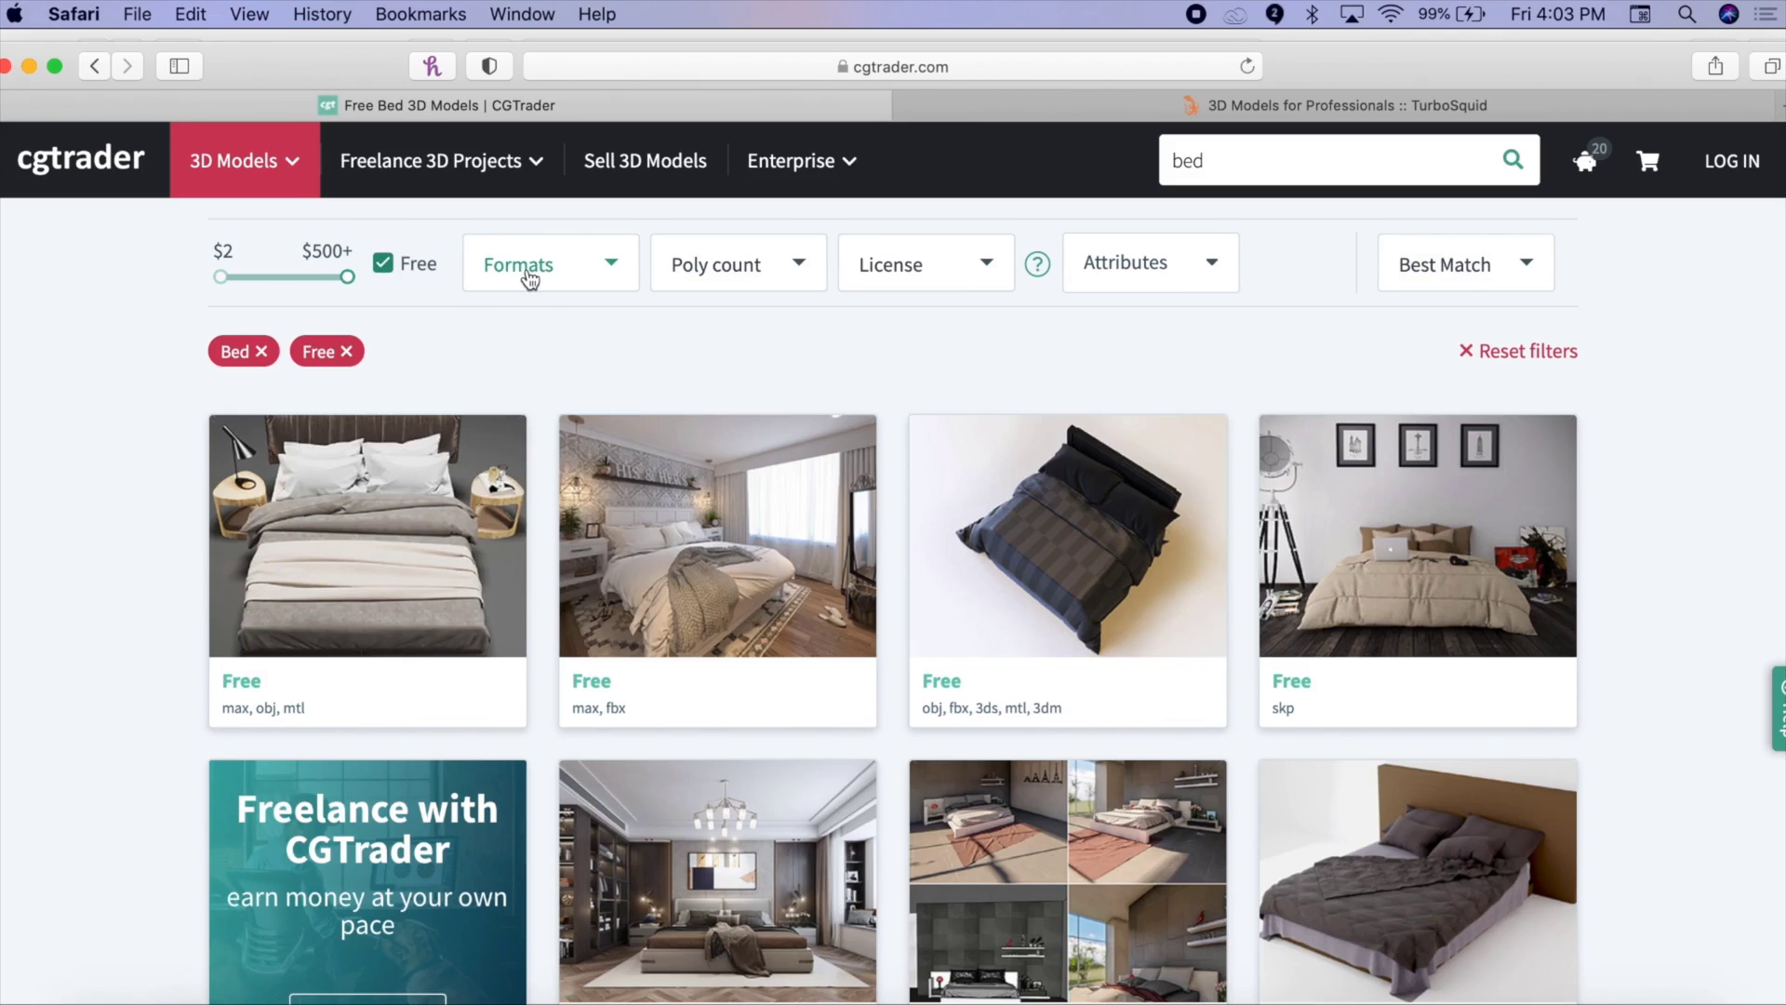
left_click(530, 277)
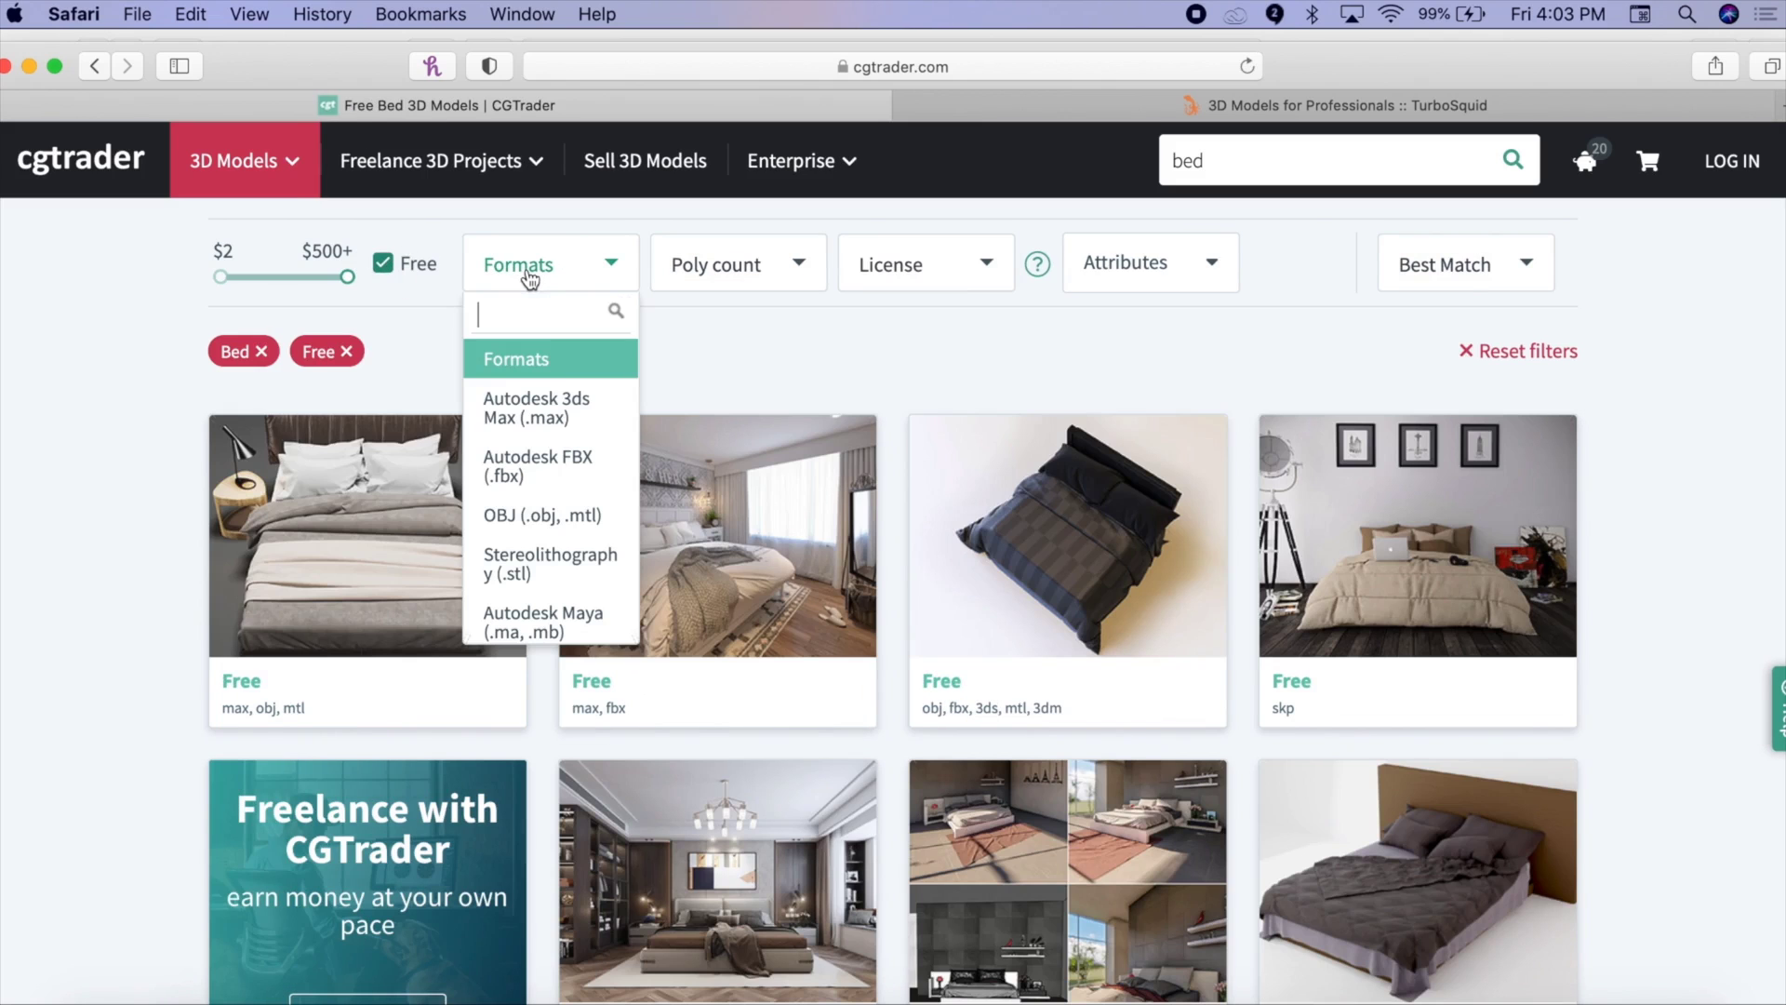
left_click(523, 517)
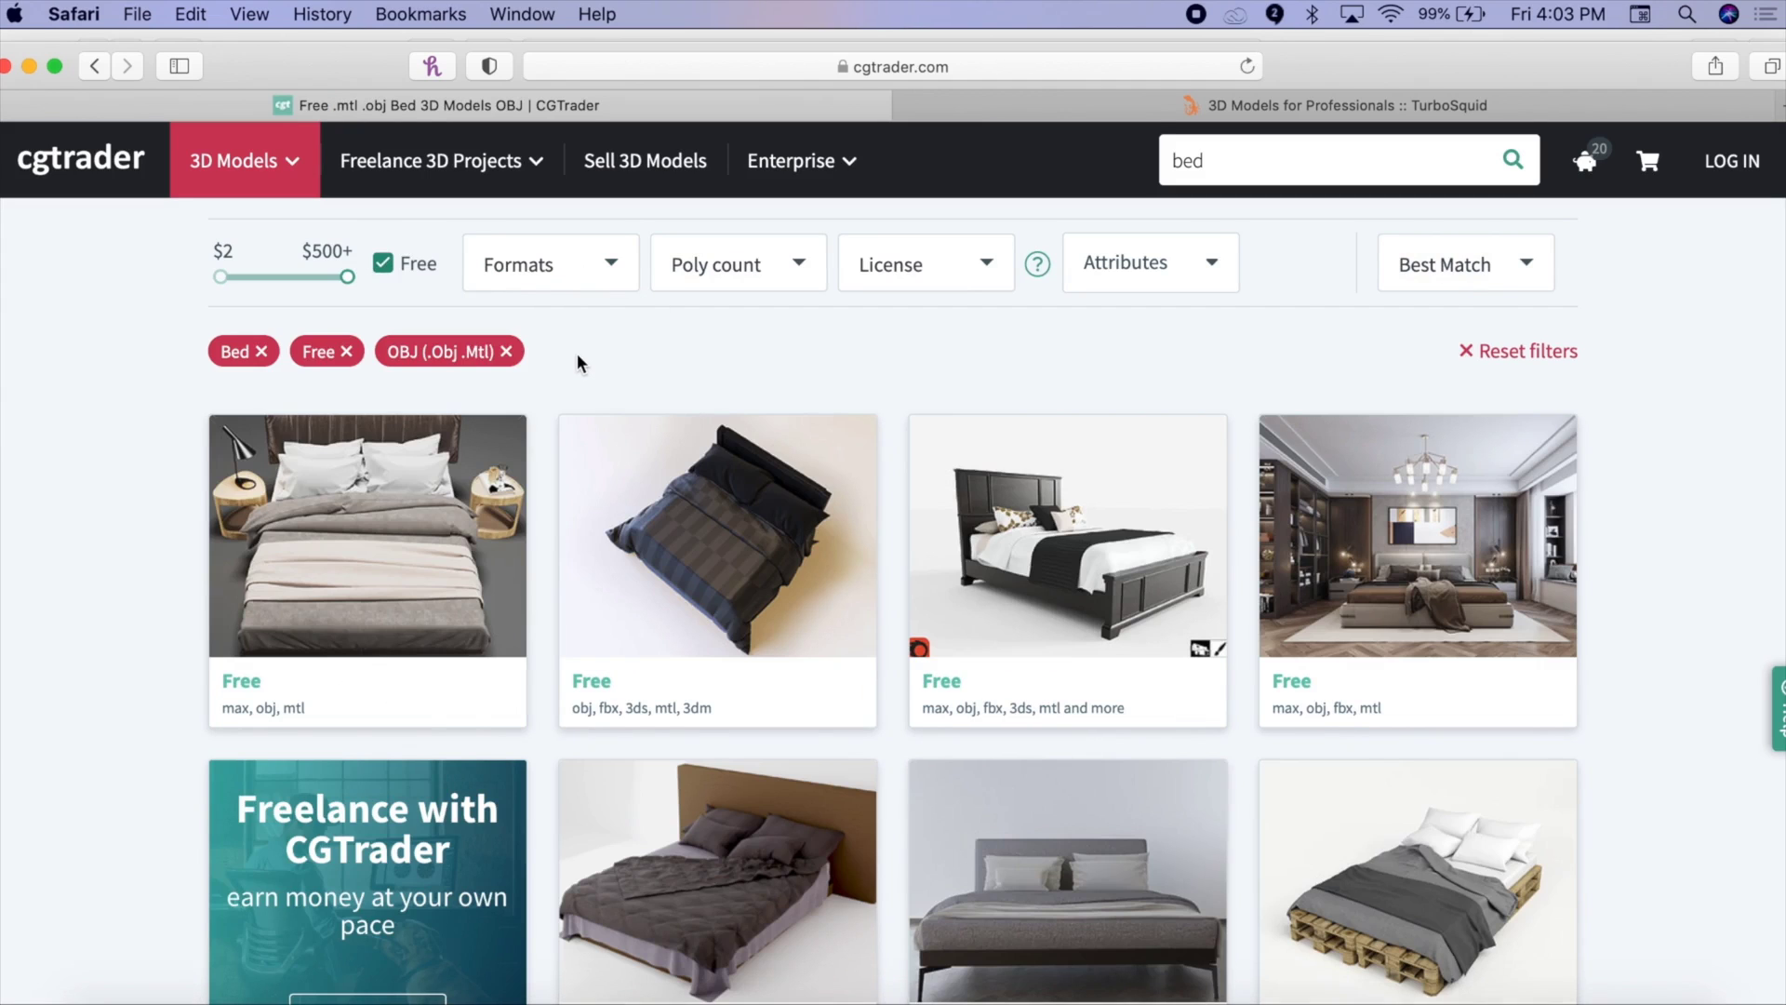
Browse the filtered beds, open the Minimalism Bed Design model, and choose its free download
scroll(600, 344, "down", 10)
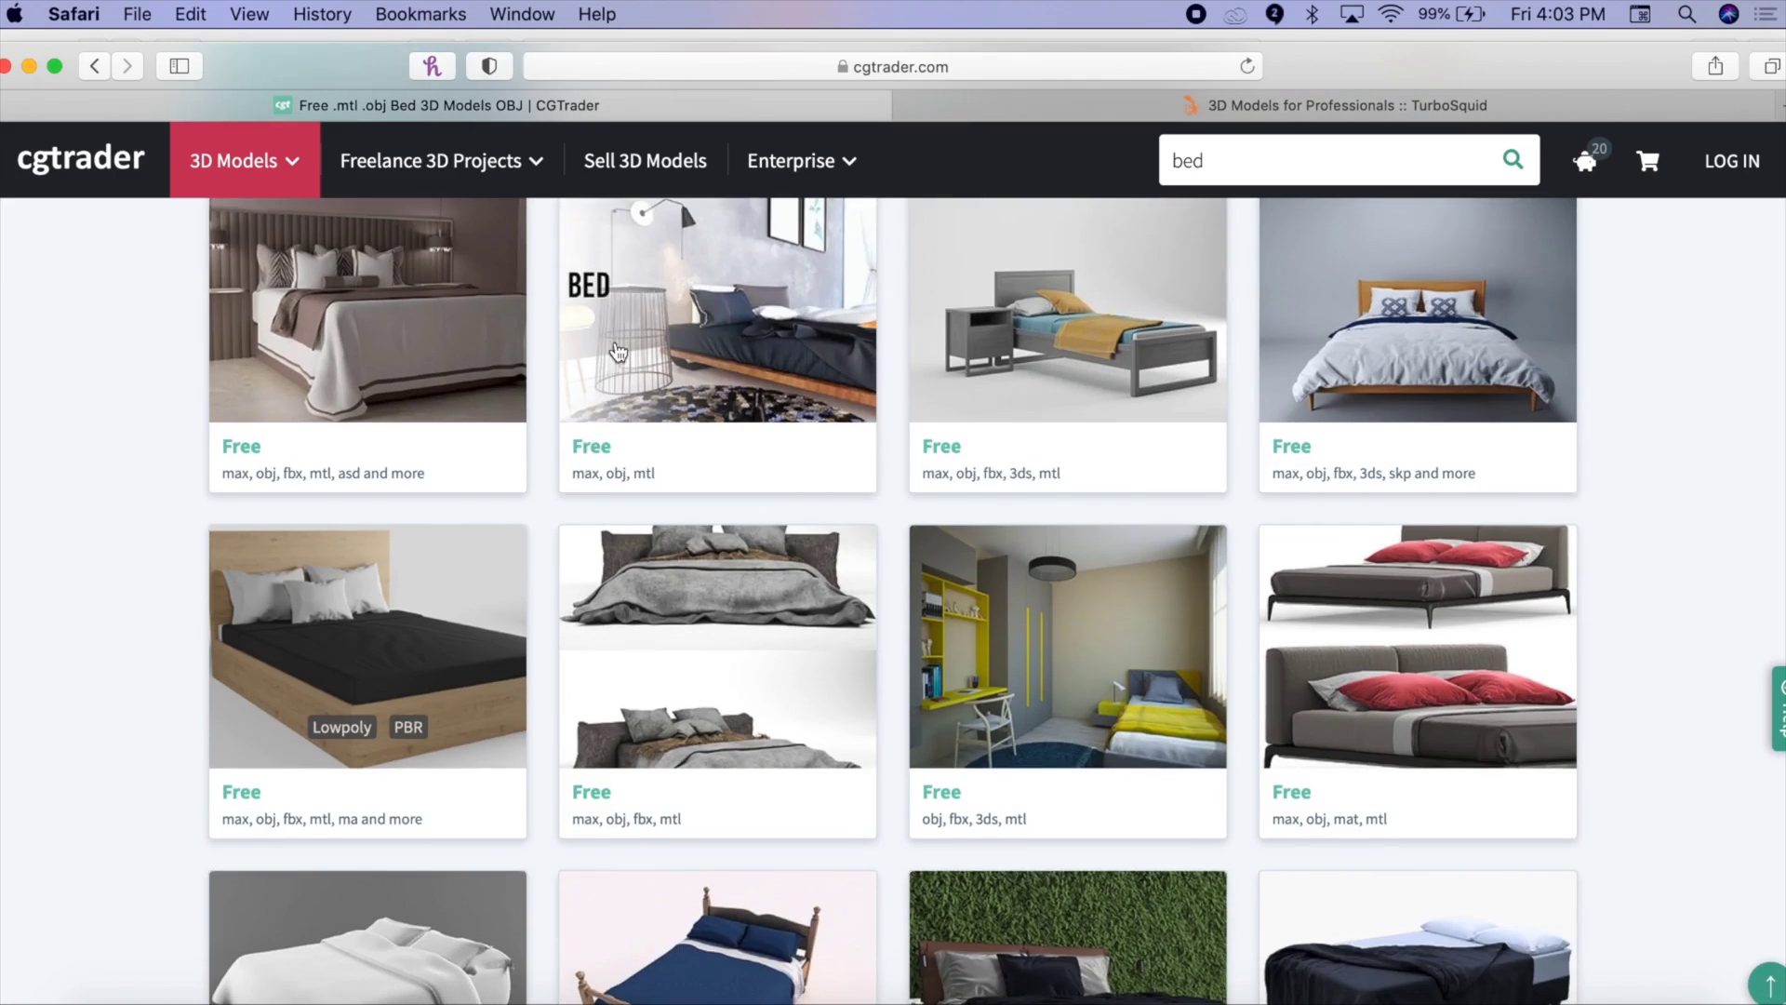
scroll(1029, 437, "up", 8)
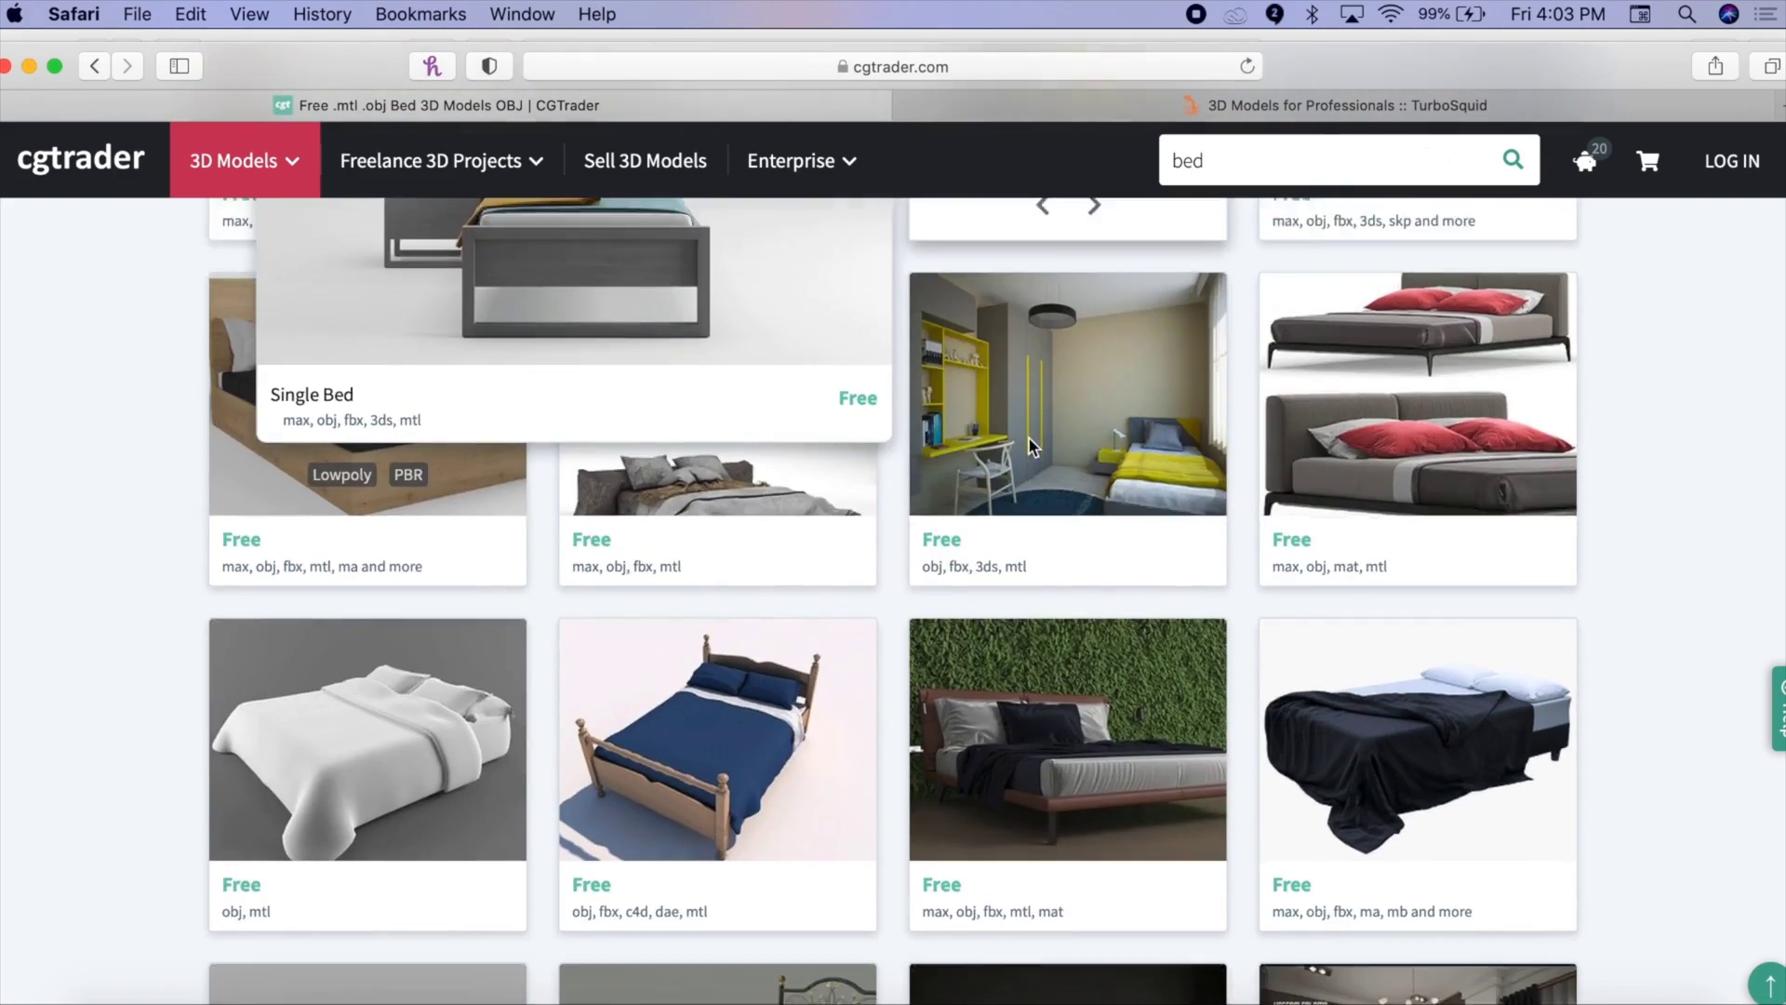
scroll(1028, 437, "down", 5)
scroll(1029, 445, "down", 4)
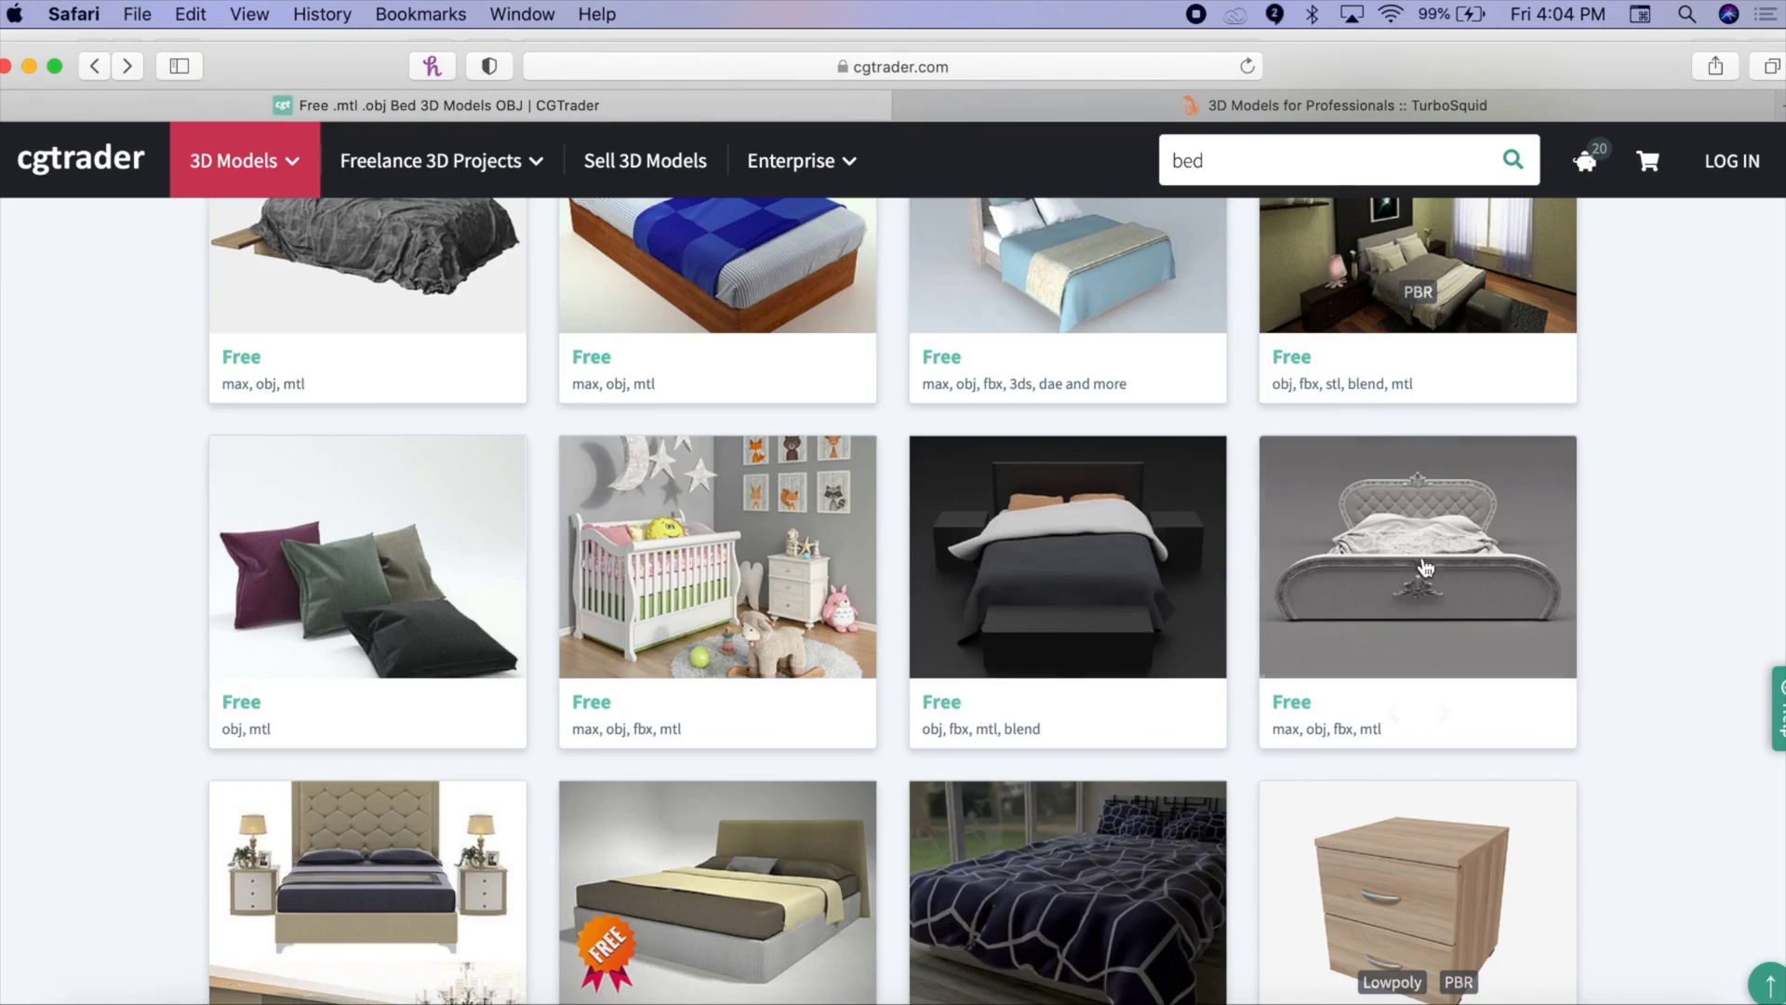
left_click(1129, 589)
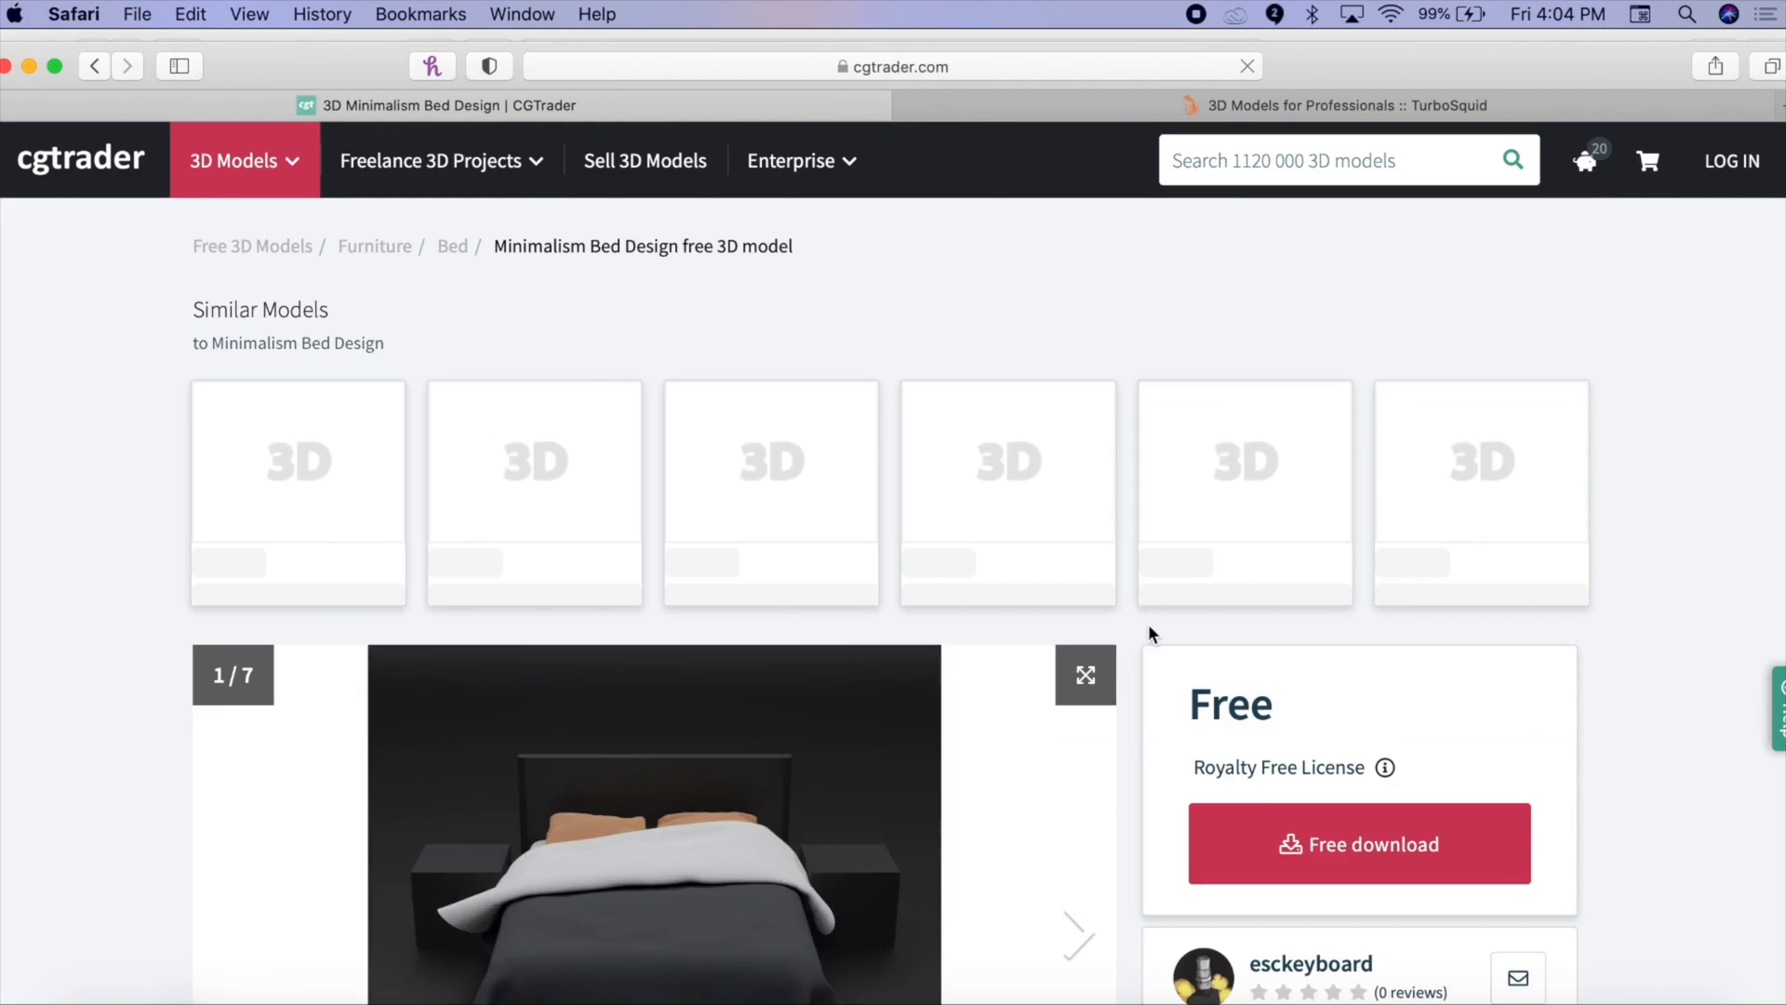
scroll(1148, 623, "down", 3)
left_click(1240, 595)
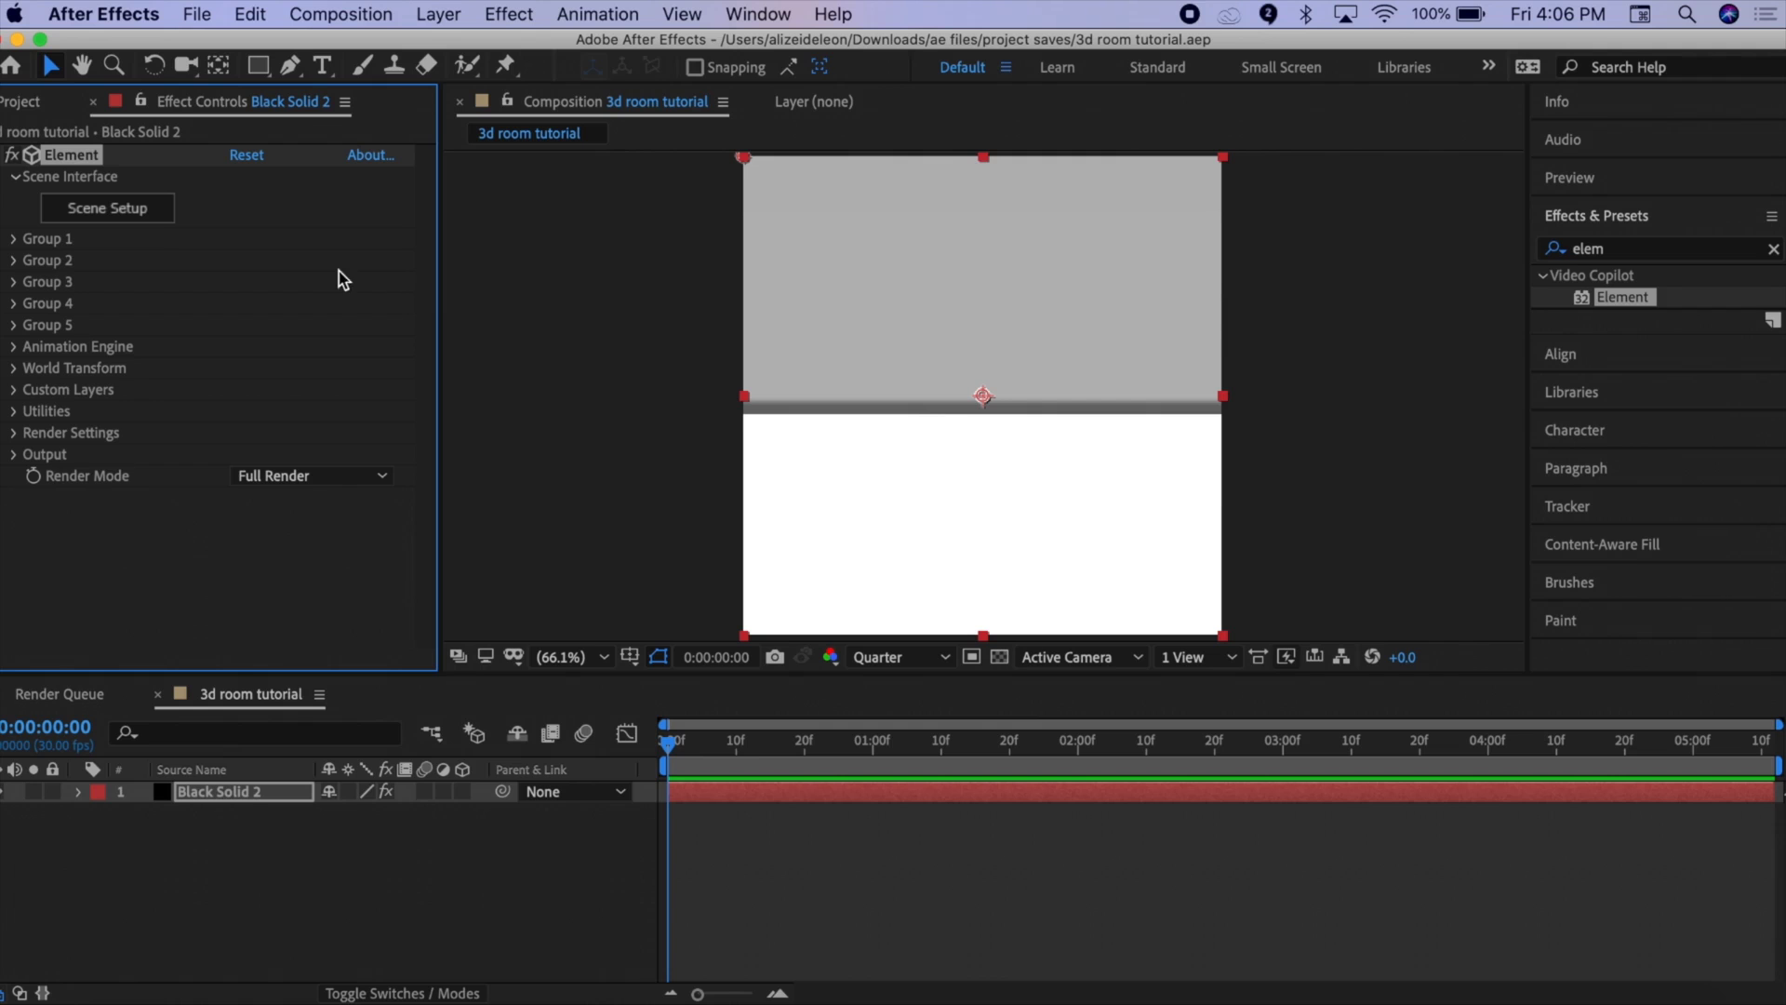
Reopen Element's Scene Setup and import the downloaded bed model uploads-files-1912918-desain-kasur into the Group Folder with the default import preferences
left_click(140, 227)
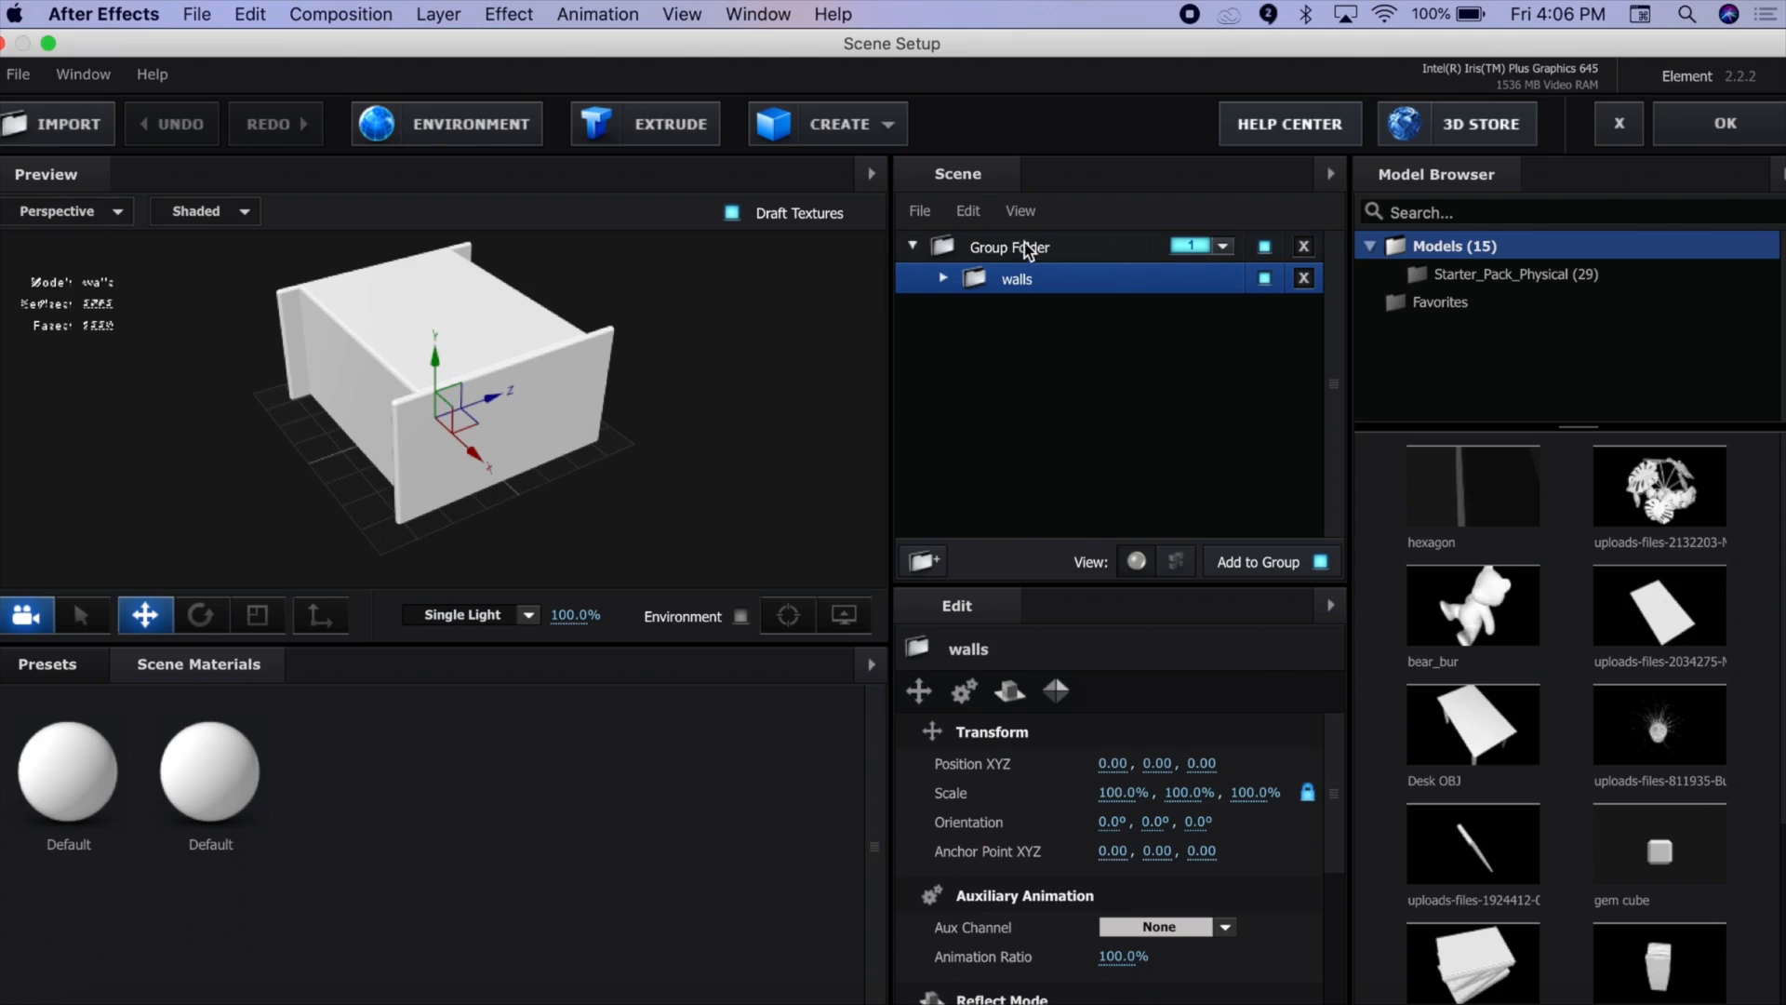
left_click(1026, 256)
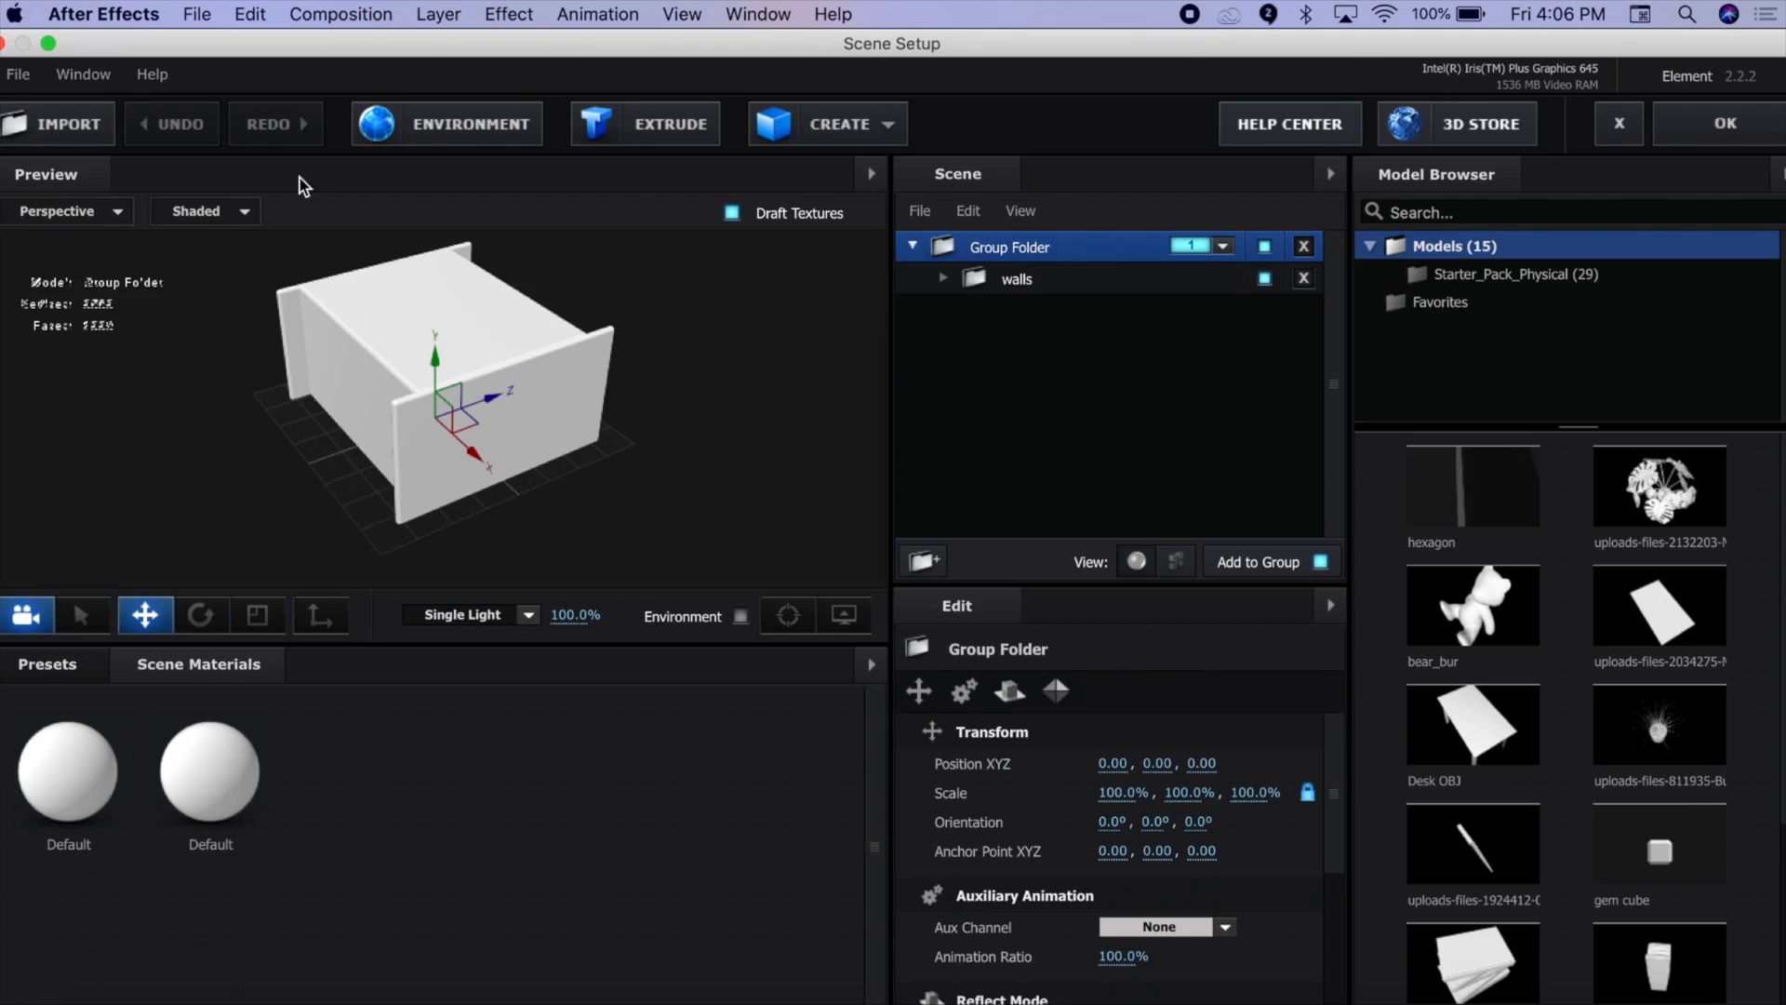
left_click(107, 130)
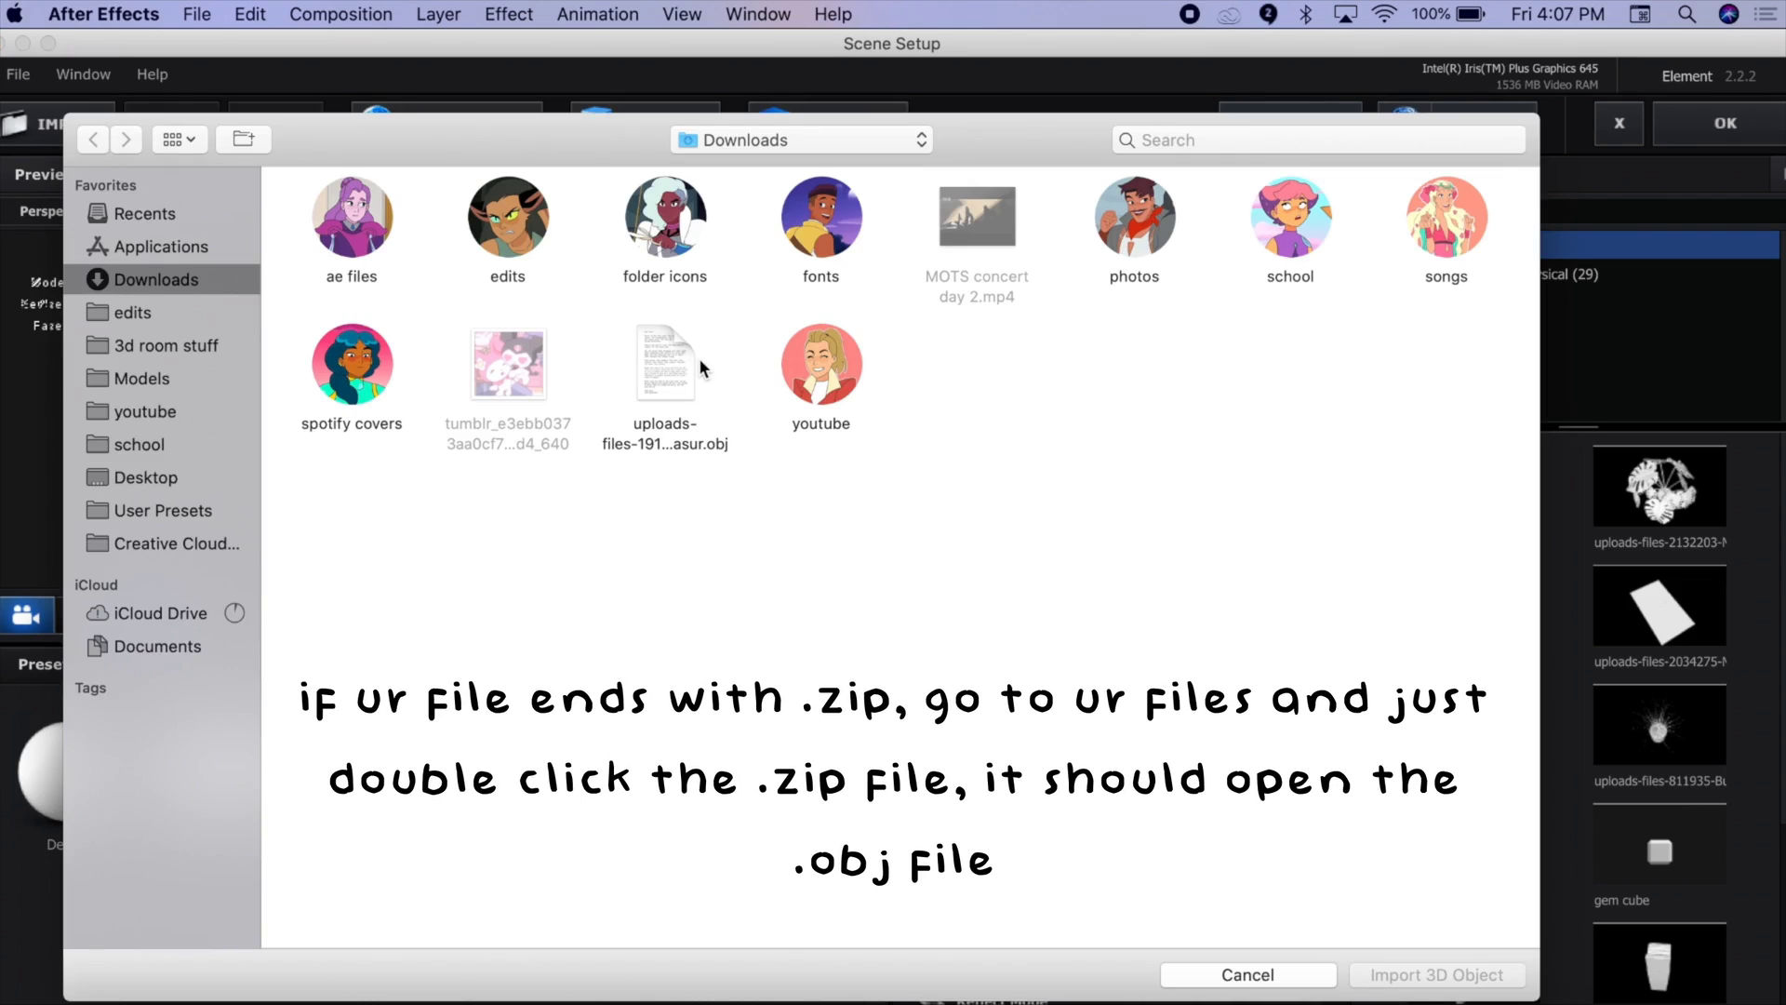
double_click(670, 367)
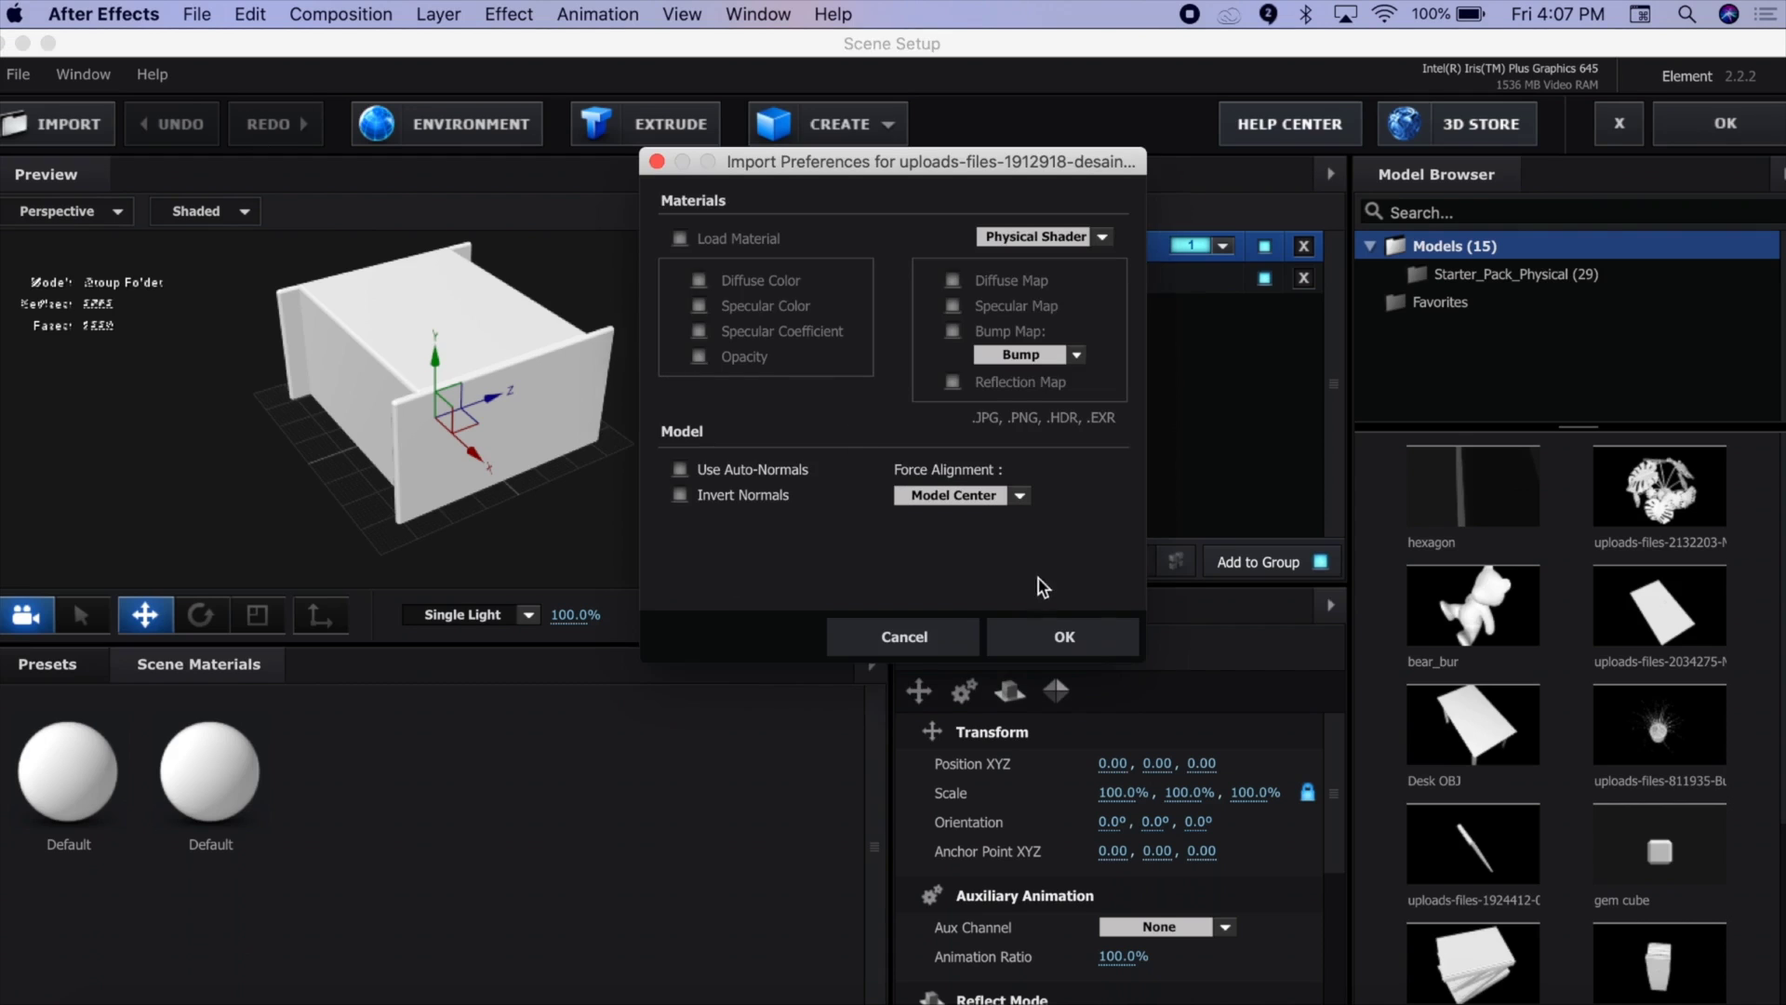
left_click(1029, 634)
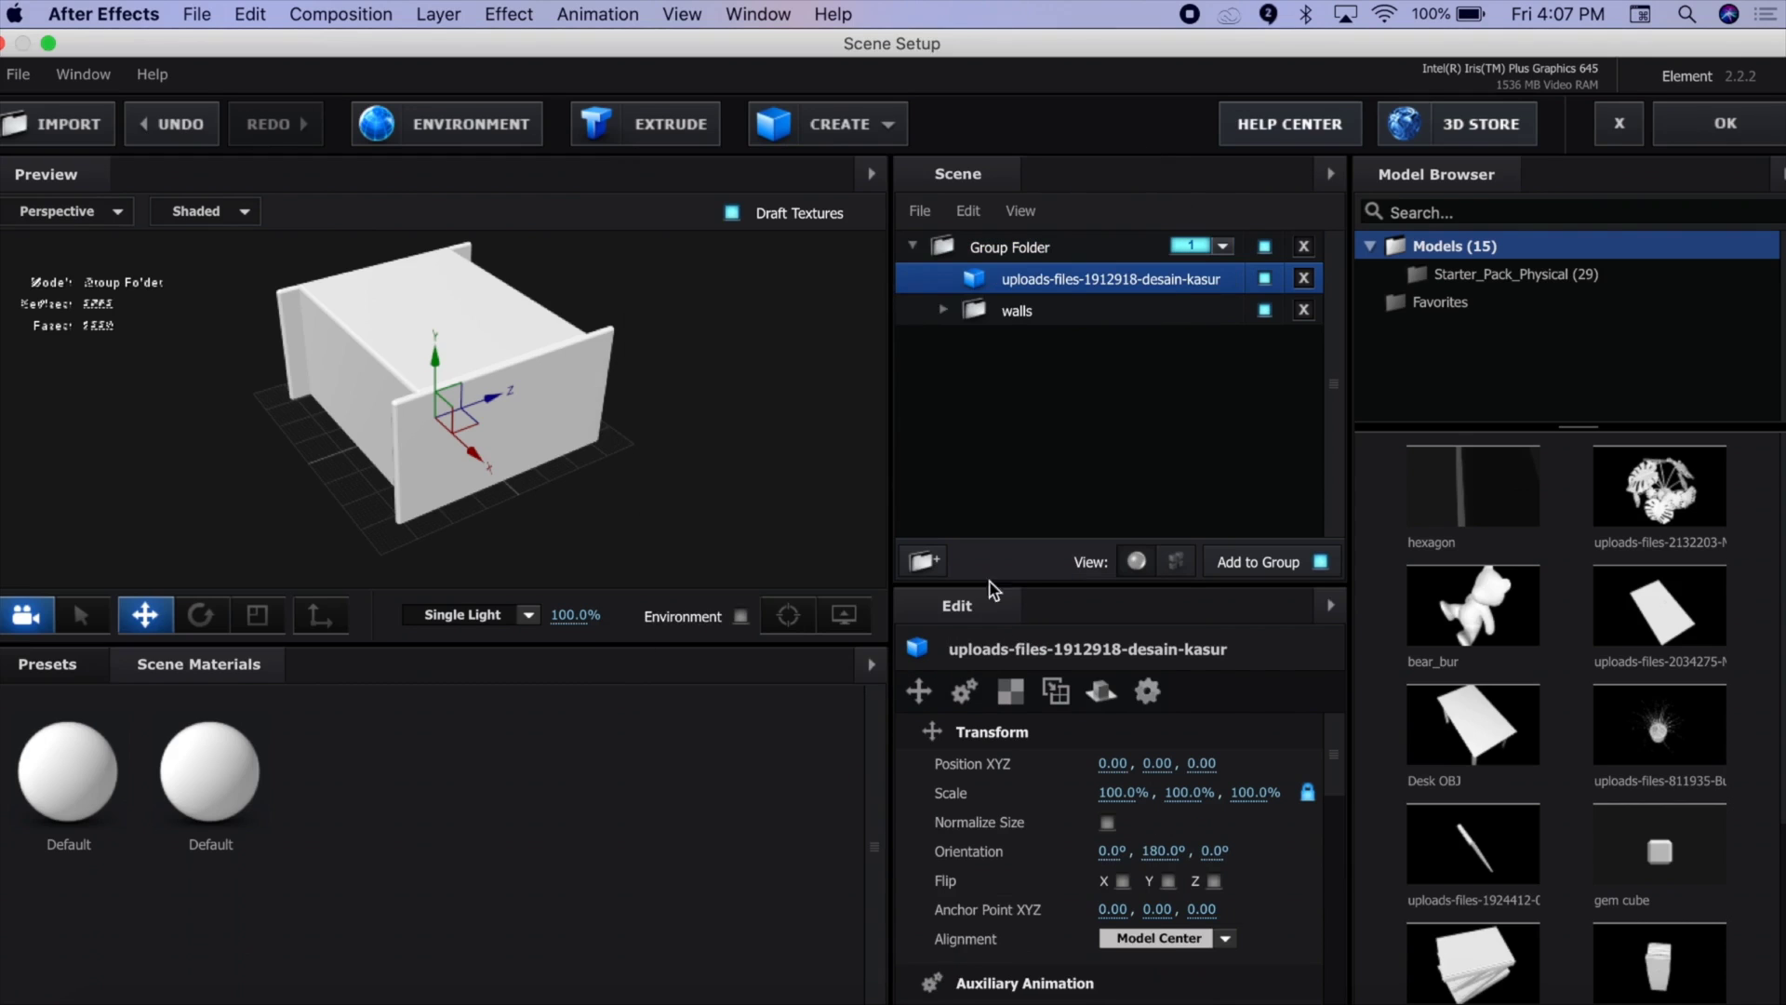
Hide the walls folder, turn on Normalize Size for the imported bed, and set its scale to 260%
left_click(1264, 311)
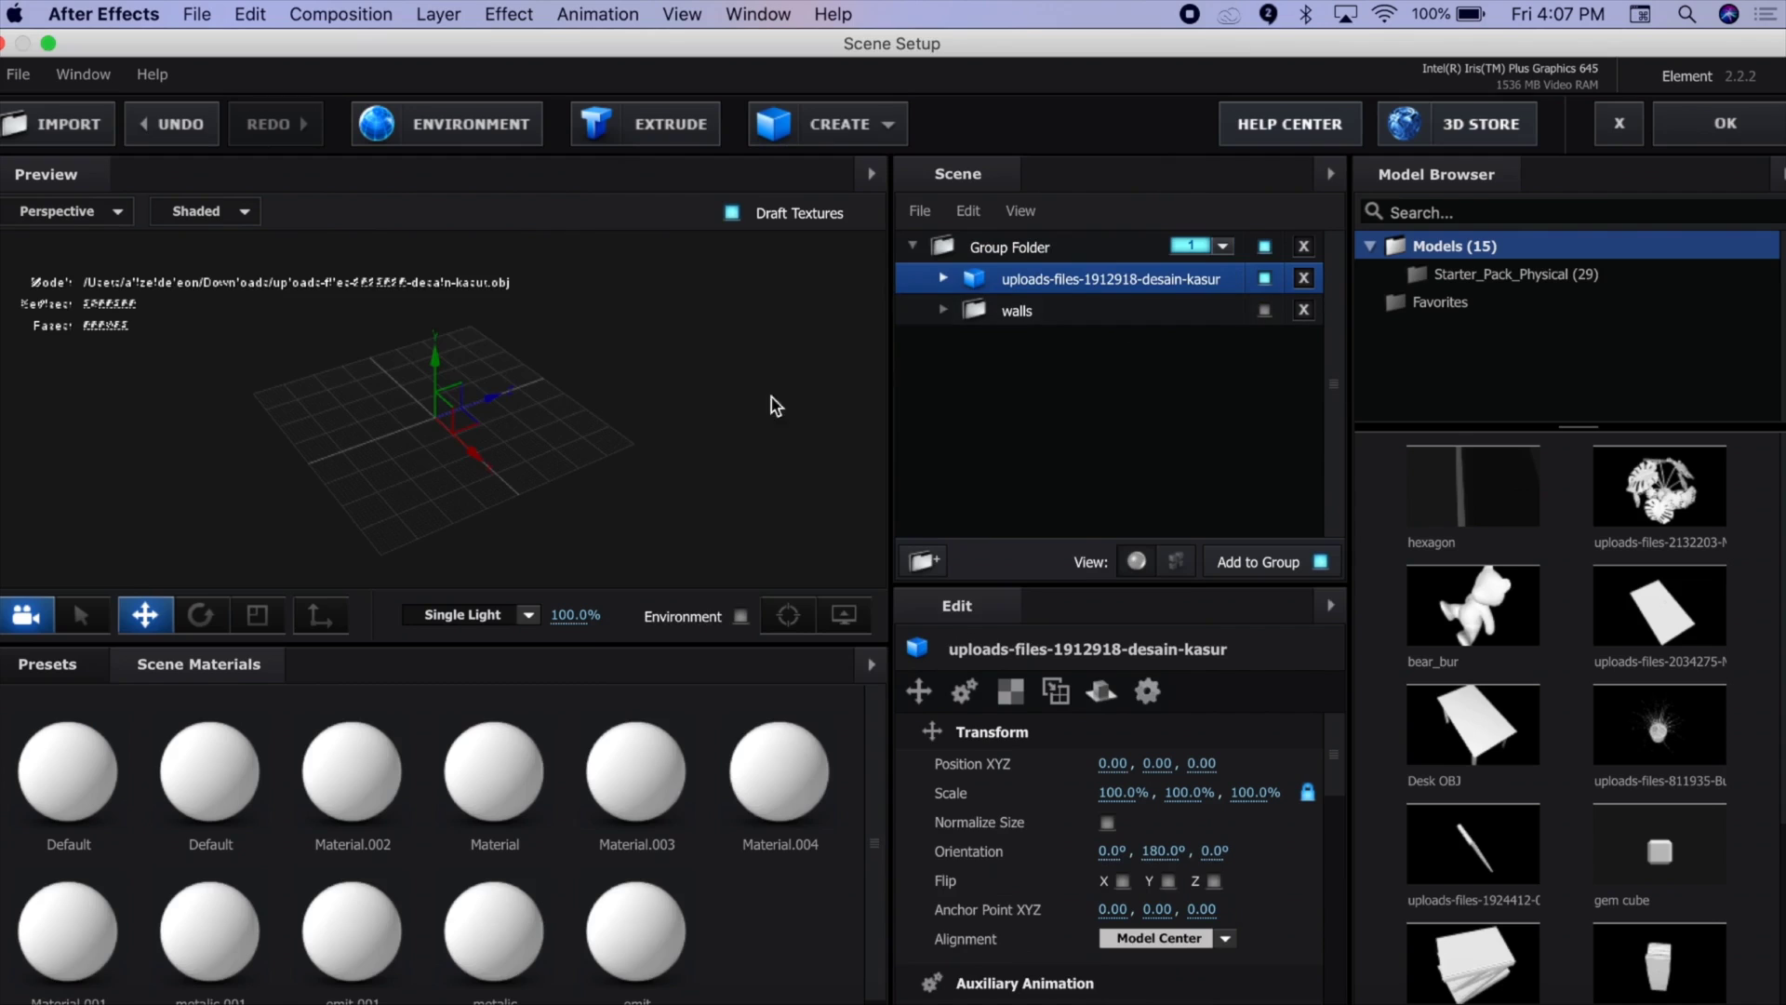
left_click_drag(729, 421, 750, 539)
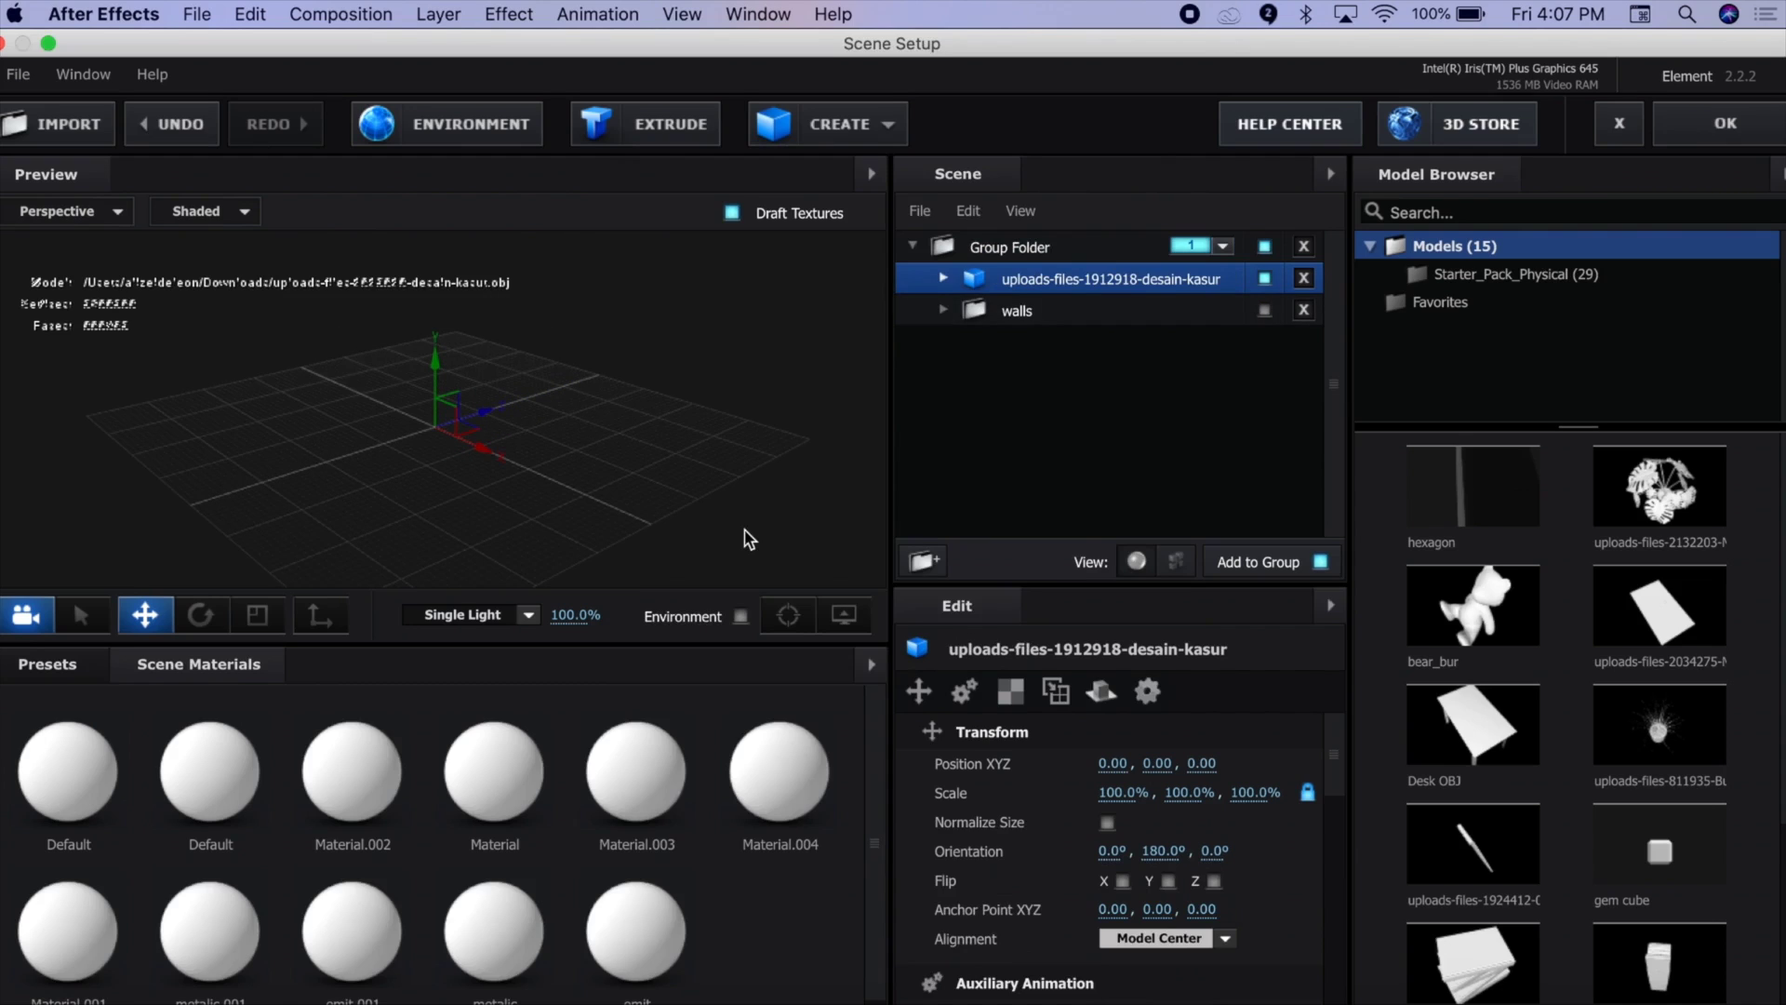
mouse_move(651, 512)
left_mouse_down()
mouse_move(758, 478)
mouse_move(665, 521)
left_mouse_up()
left_click_drag(1113, 800, 1768, 726)
left_click_drag(1120, 790, 1781, 740)
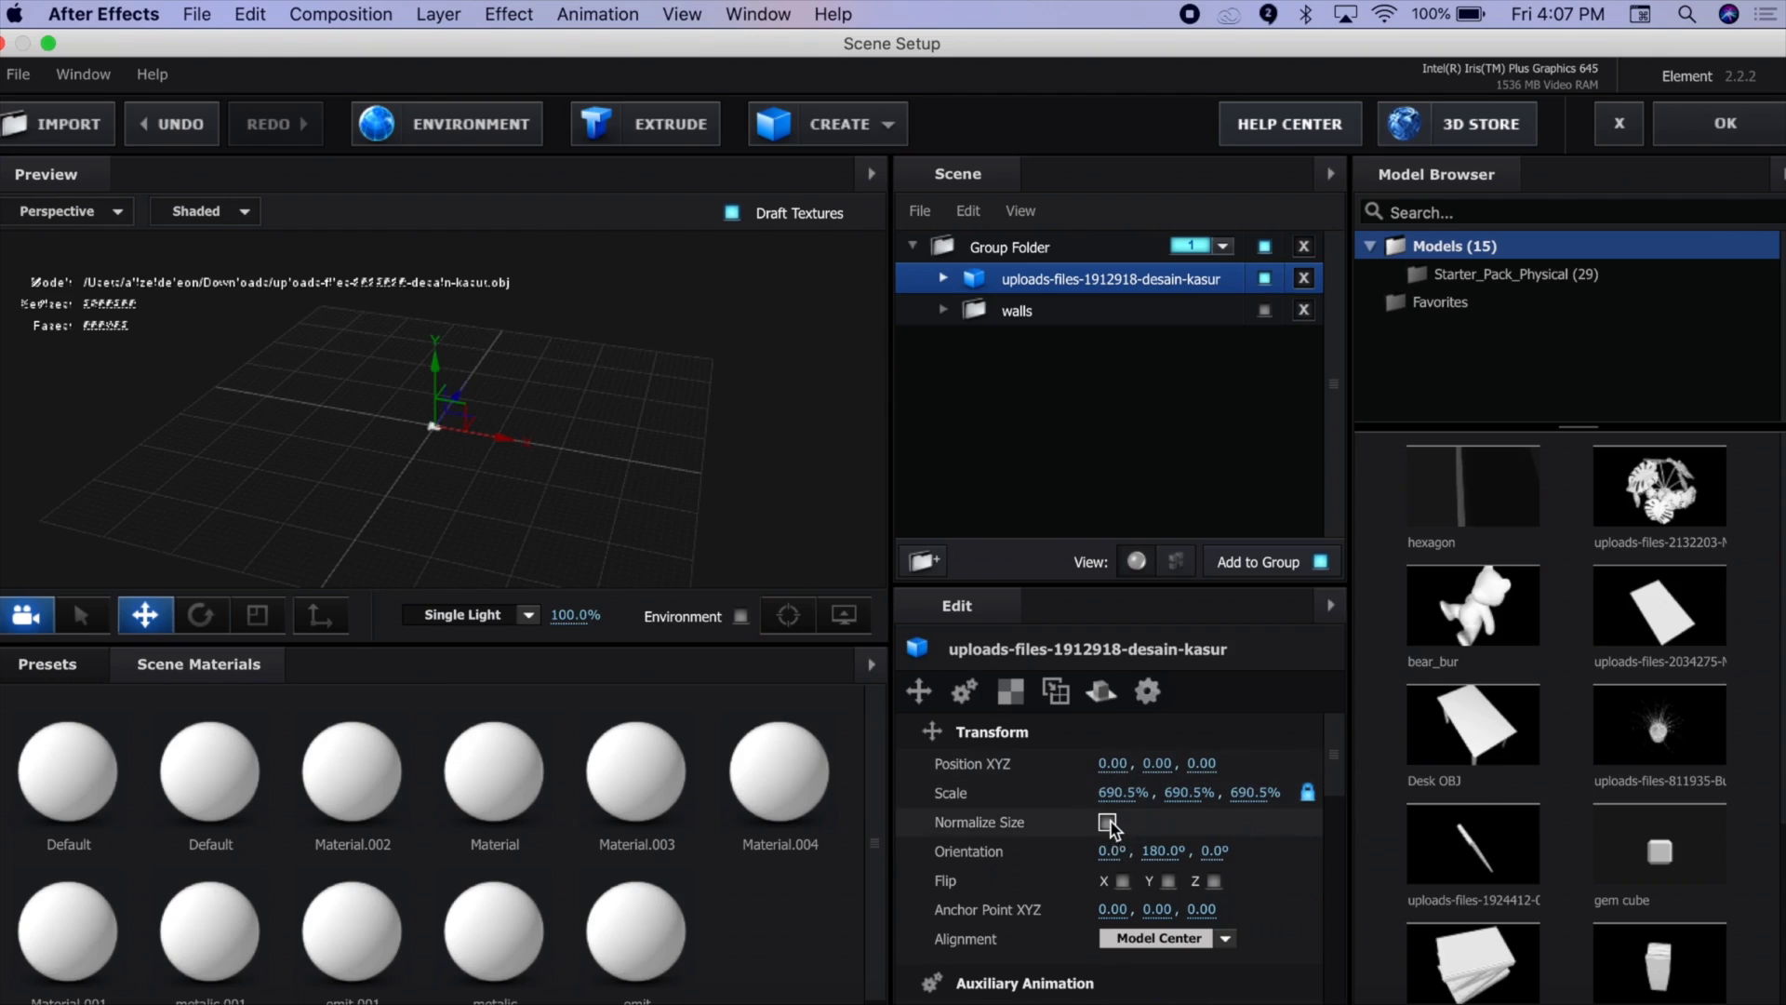
left_click(1107, 822)
left_click_drag(1108, 792, 796, 369)
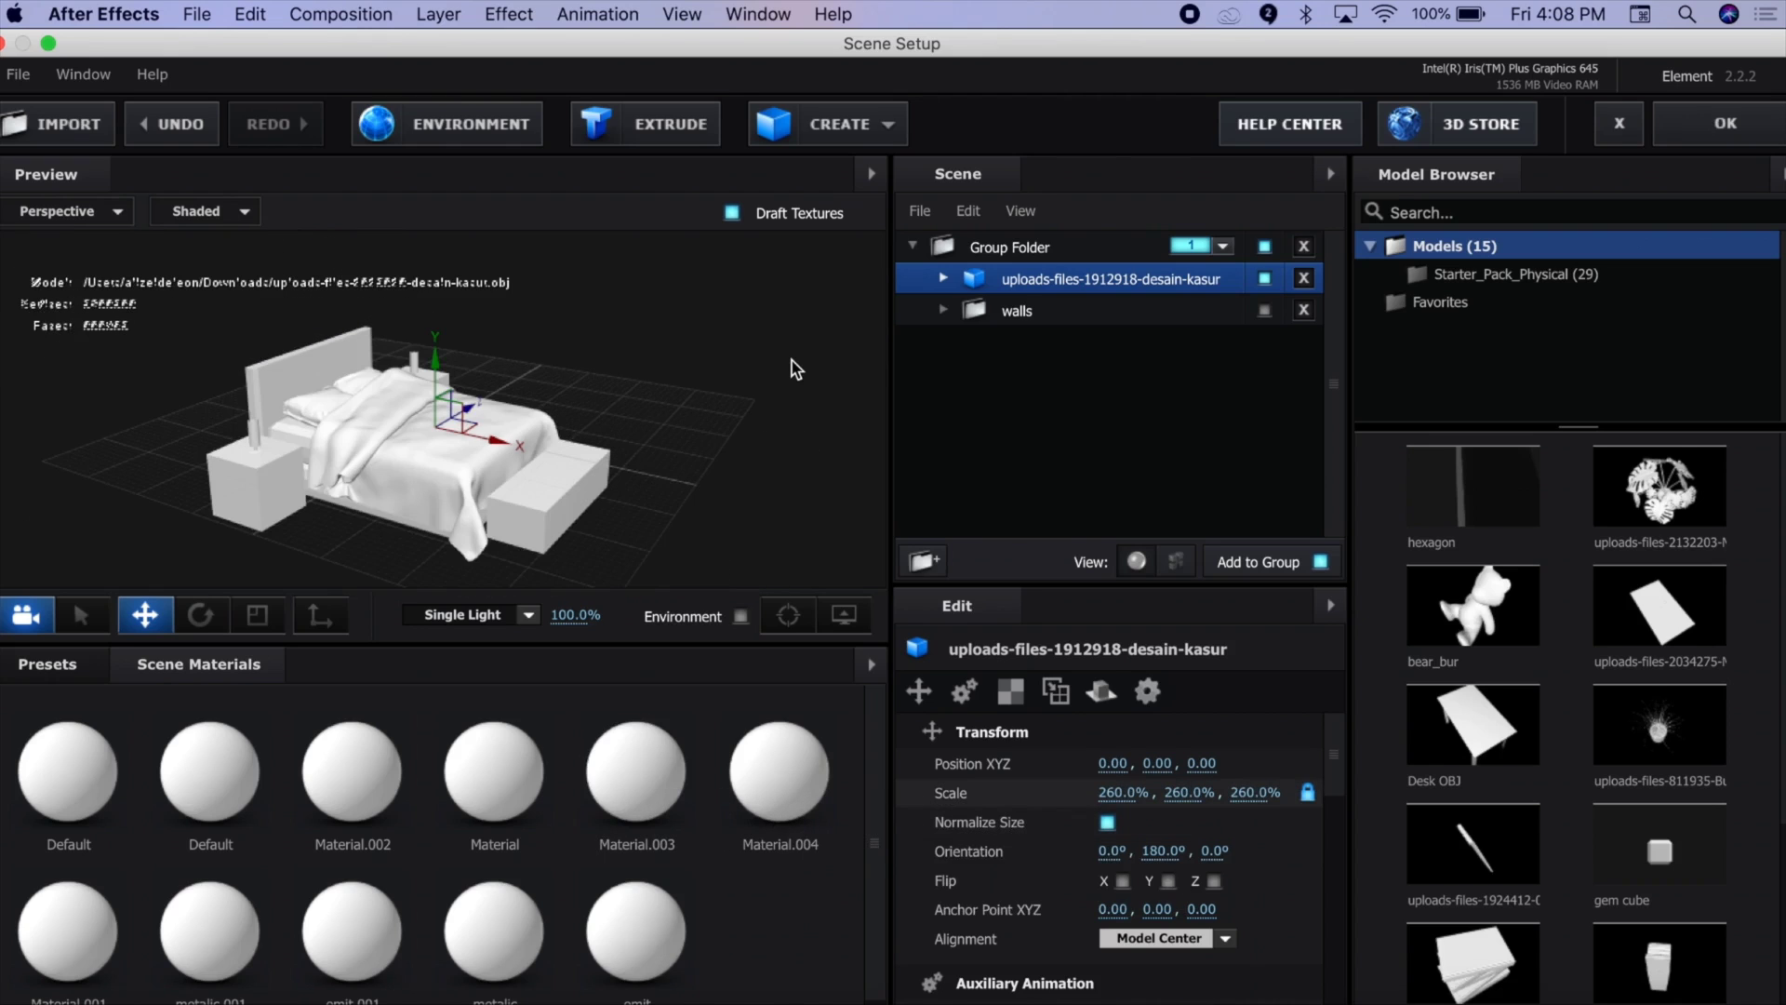
Expand the bed model's materials and show the basic settings of Material.002
left_click(944, 279)
scroll(930, 372, "down", 3)
scroll(857, 355, "down", 2)
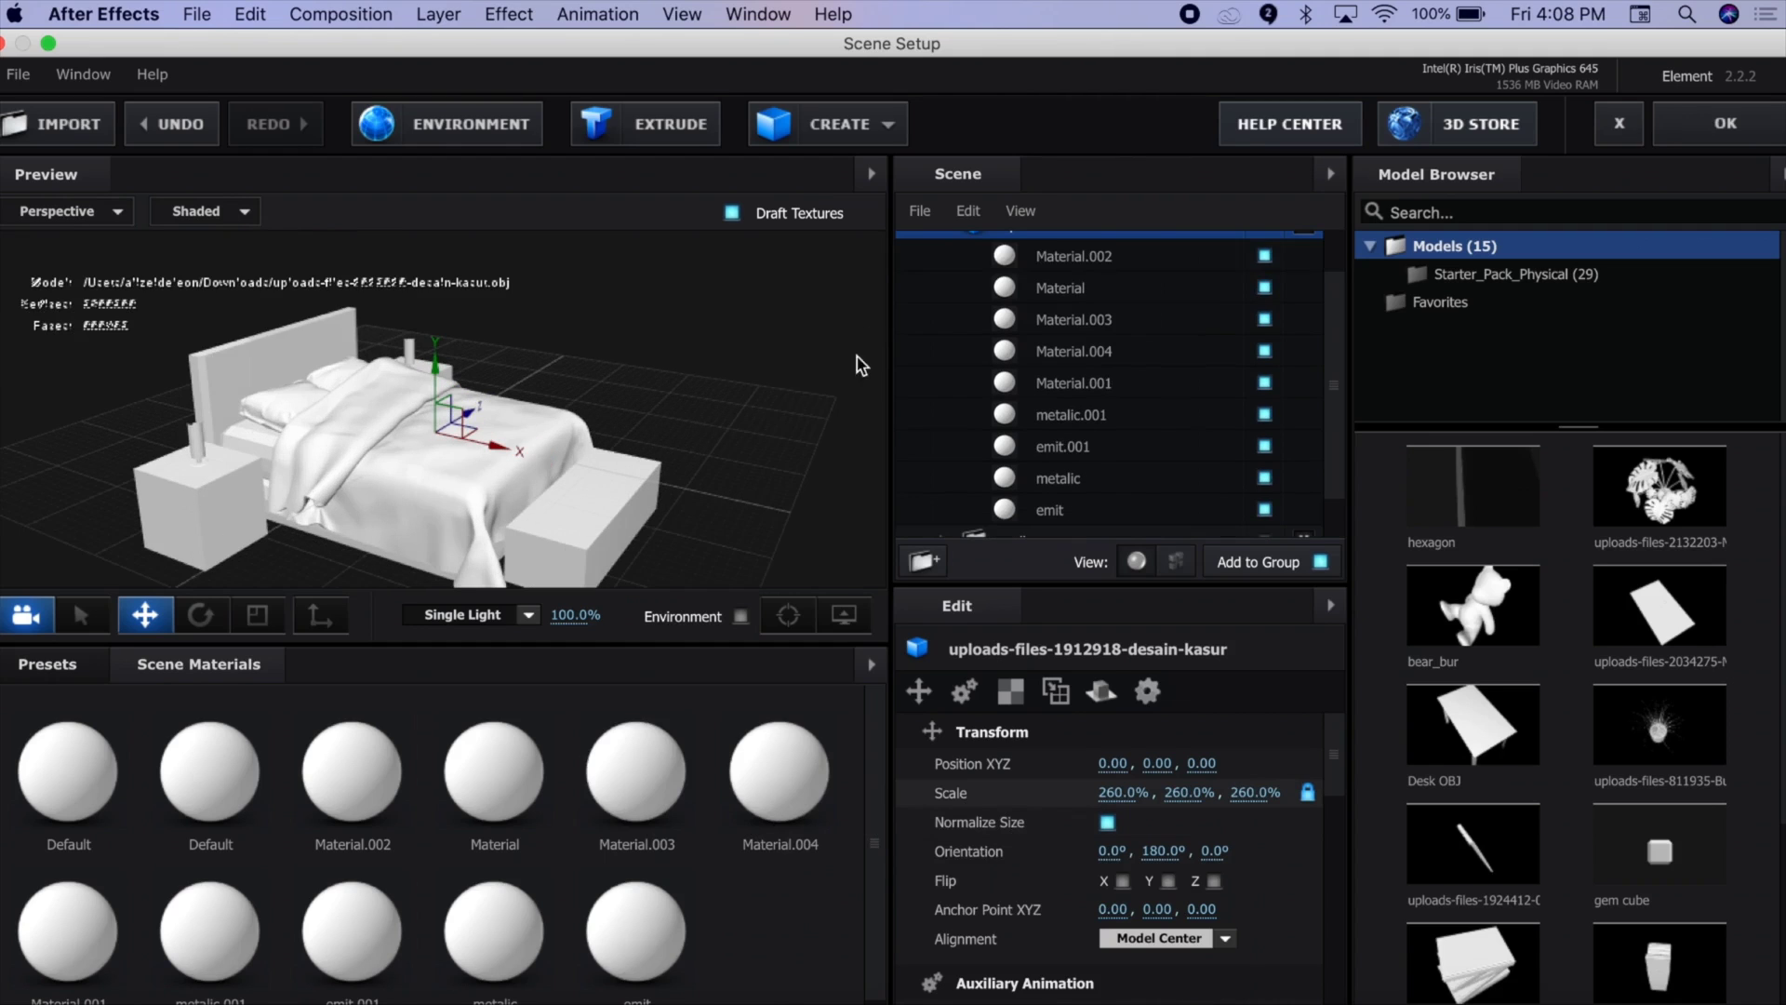
left_click(1036, 256)
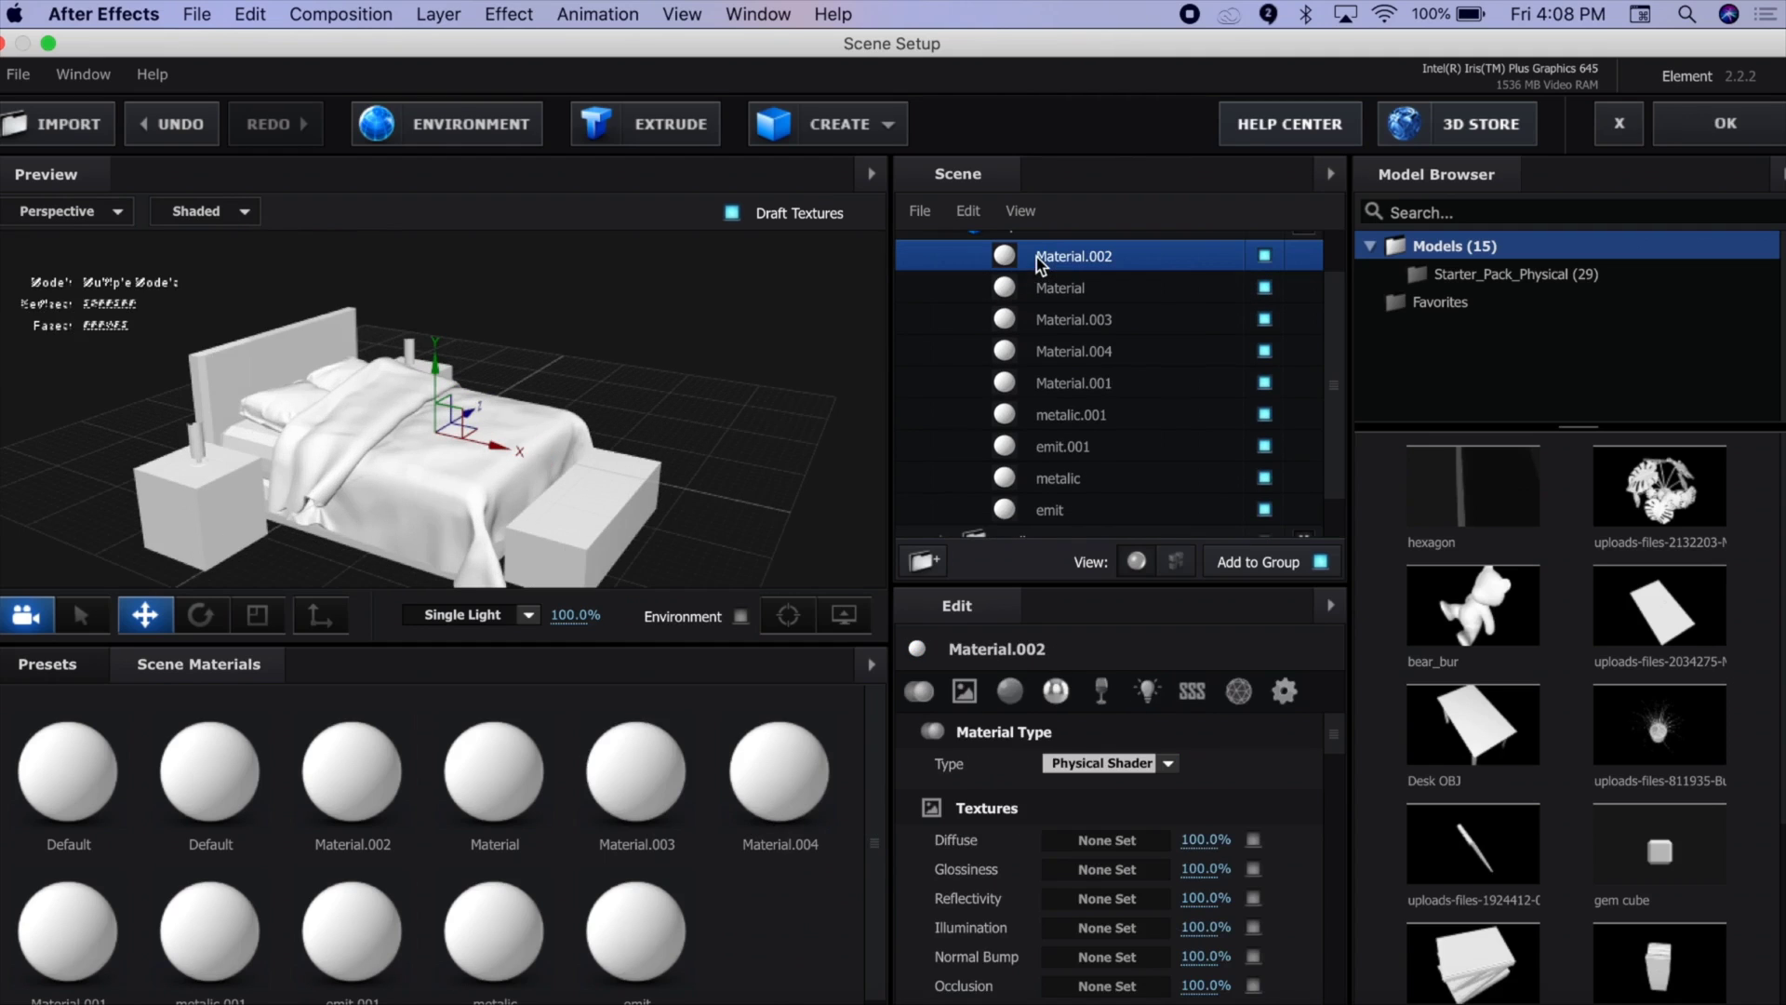
left_click(1009, 690)
Test red FF0000 as the diffuse color of Material.002 and discard it
left_click(1116, 764)
left_click(964, 333)
left_click(979, 225)
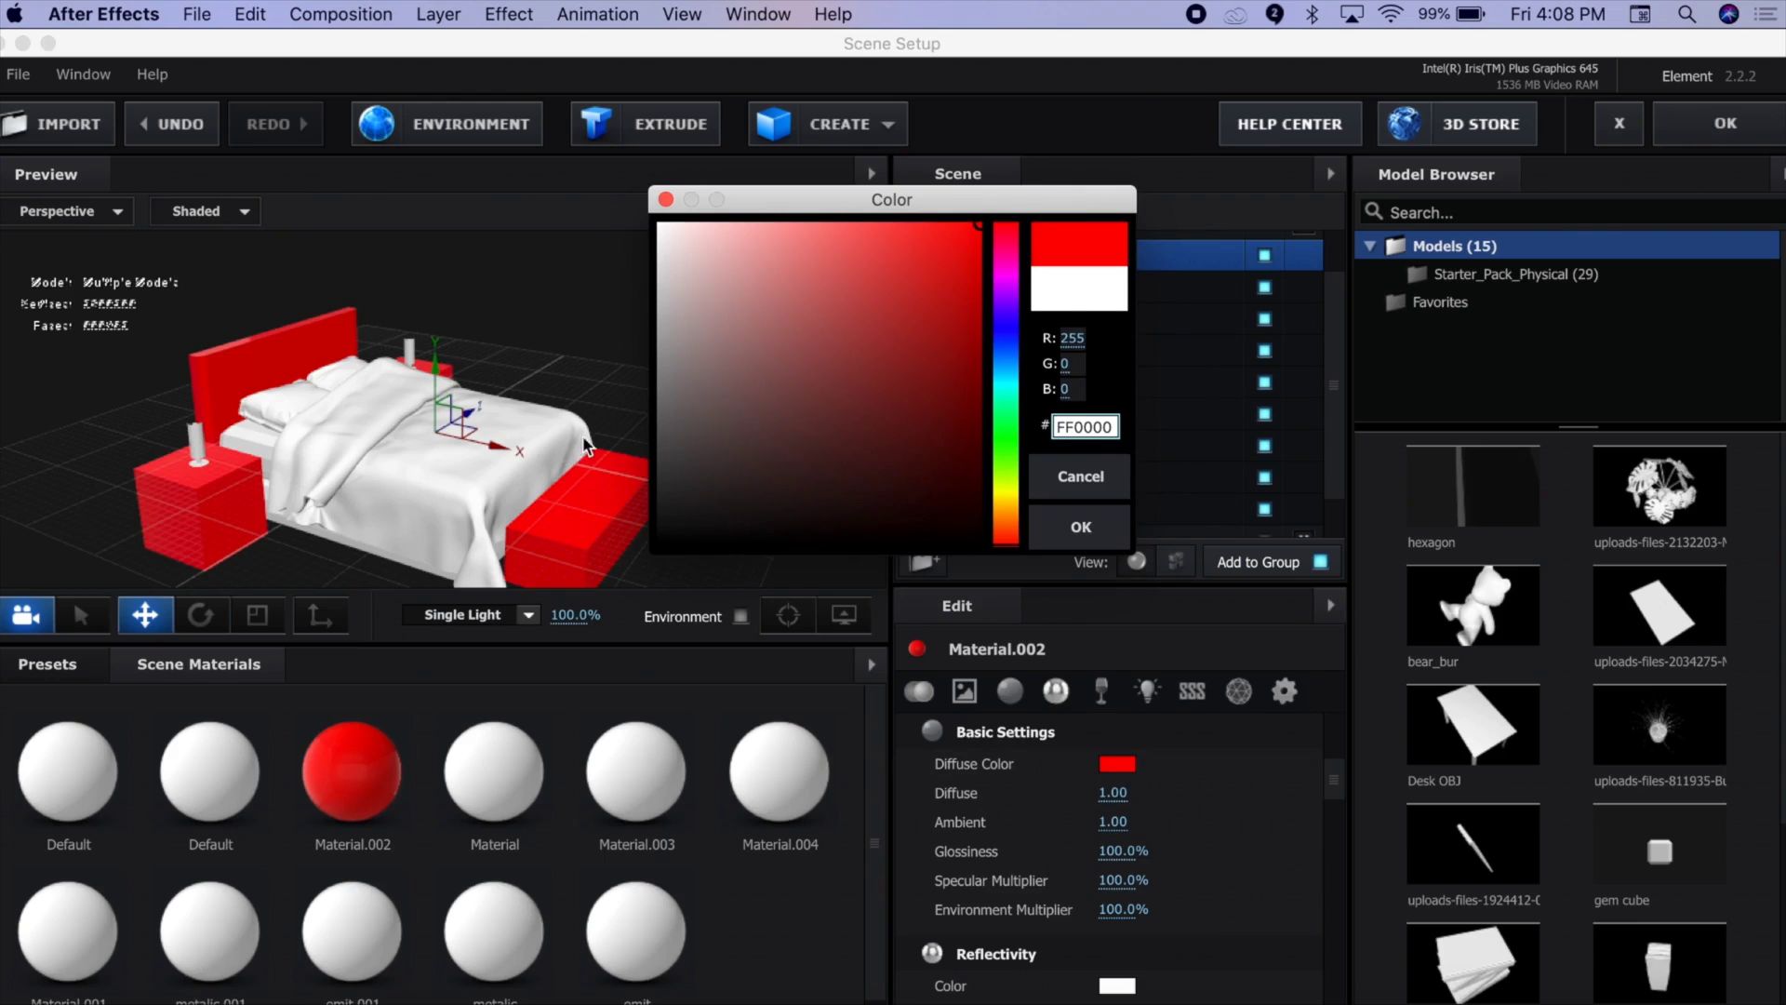
left_click(1065, 485)
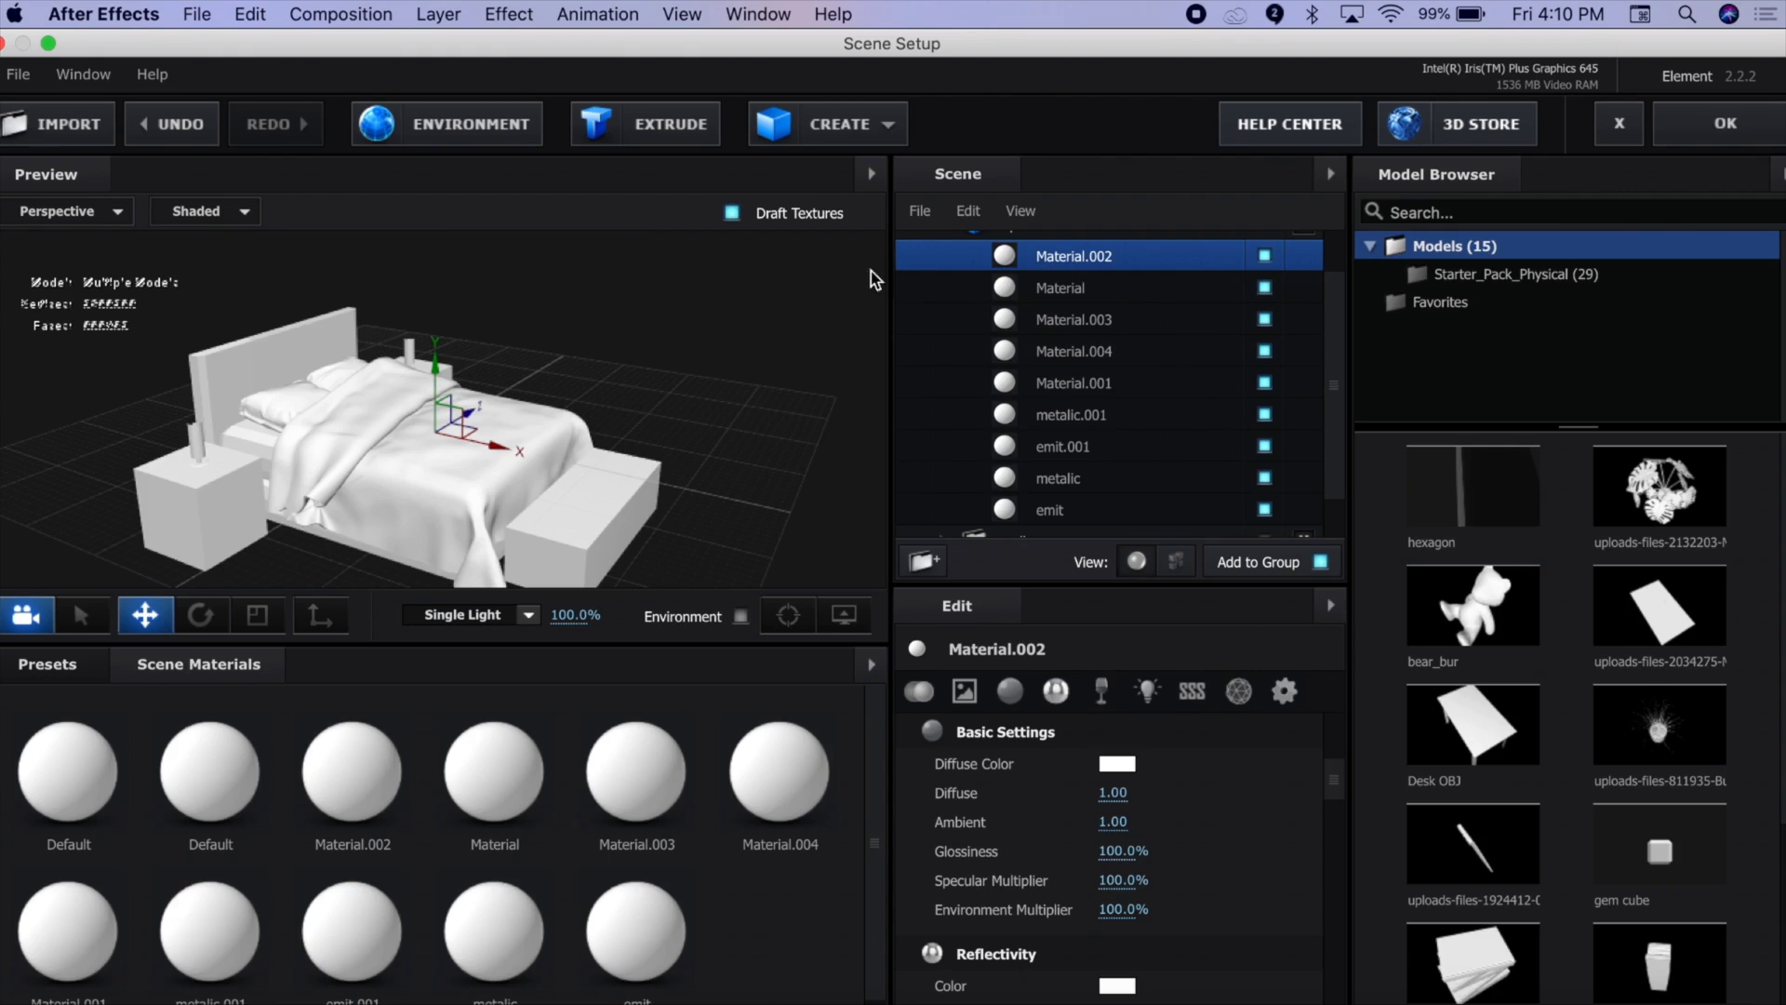
Set the diffuse color of Material.002 to dark brown 432C1D
left_click(1117, 764)
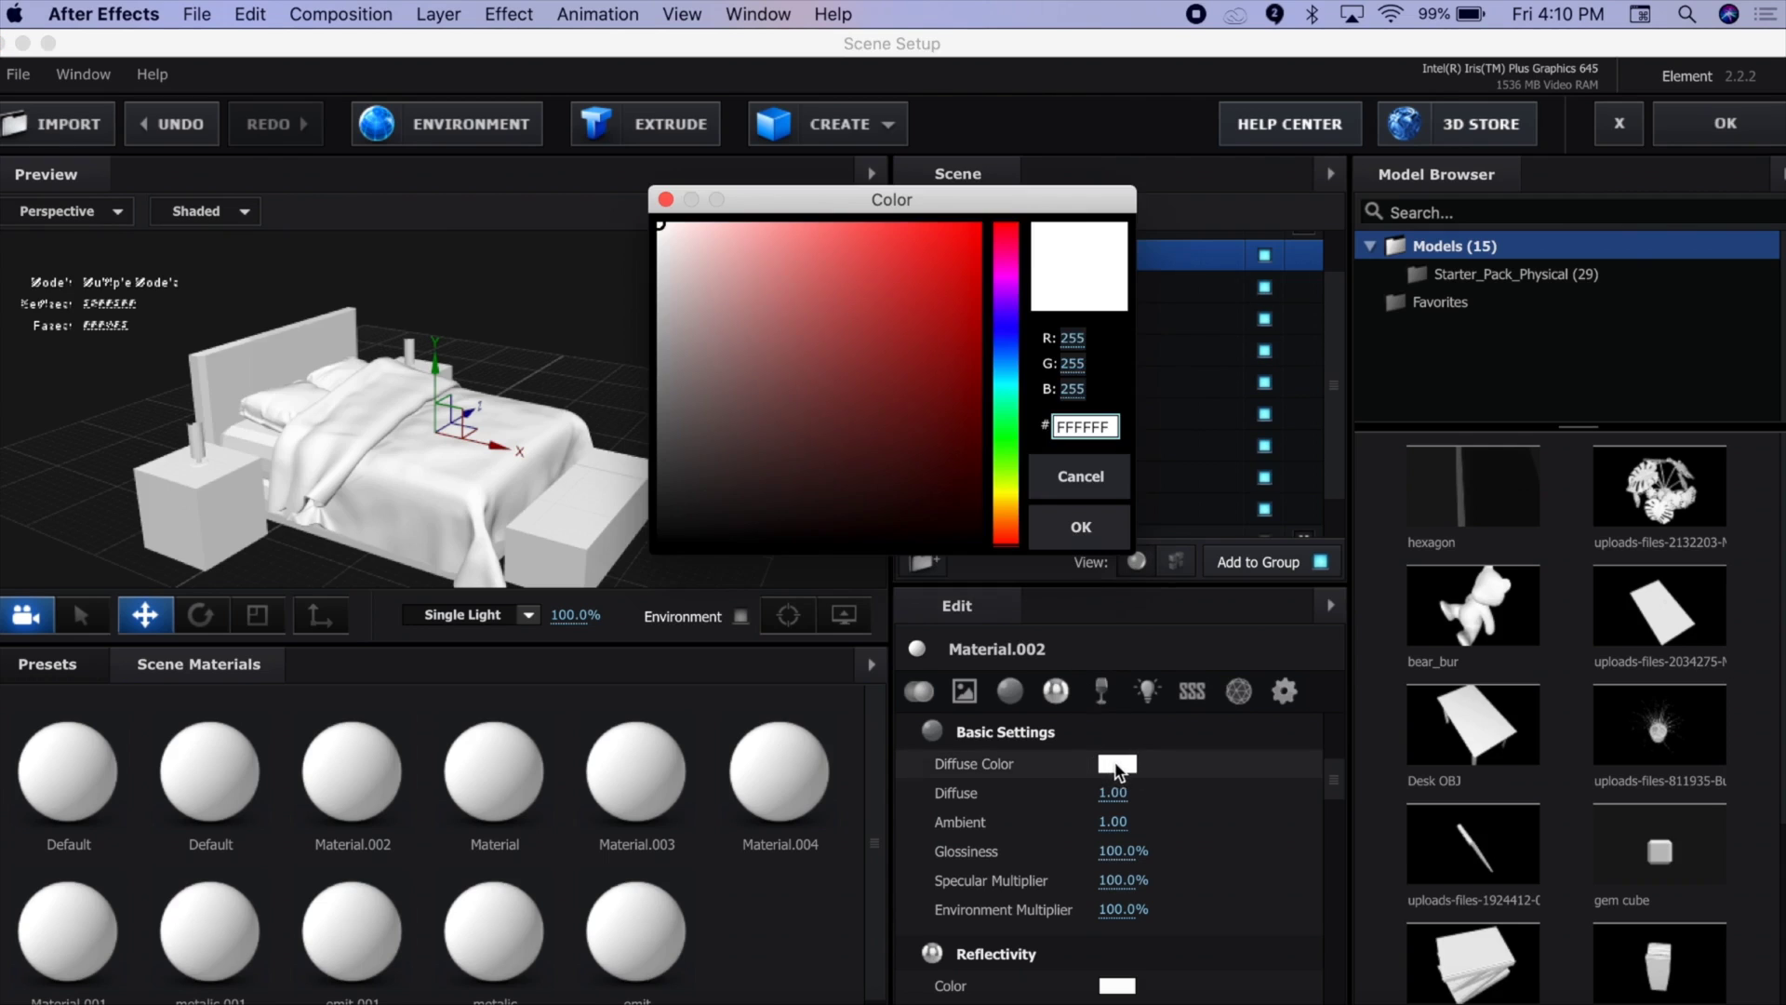
left_click_drag(977, 310, 1120, 147)
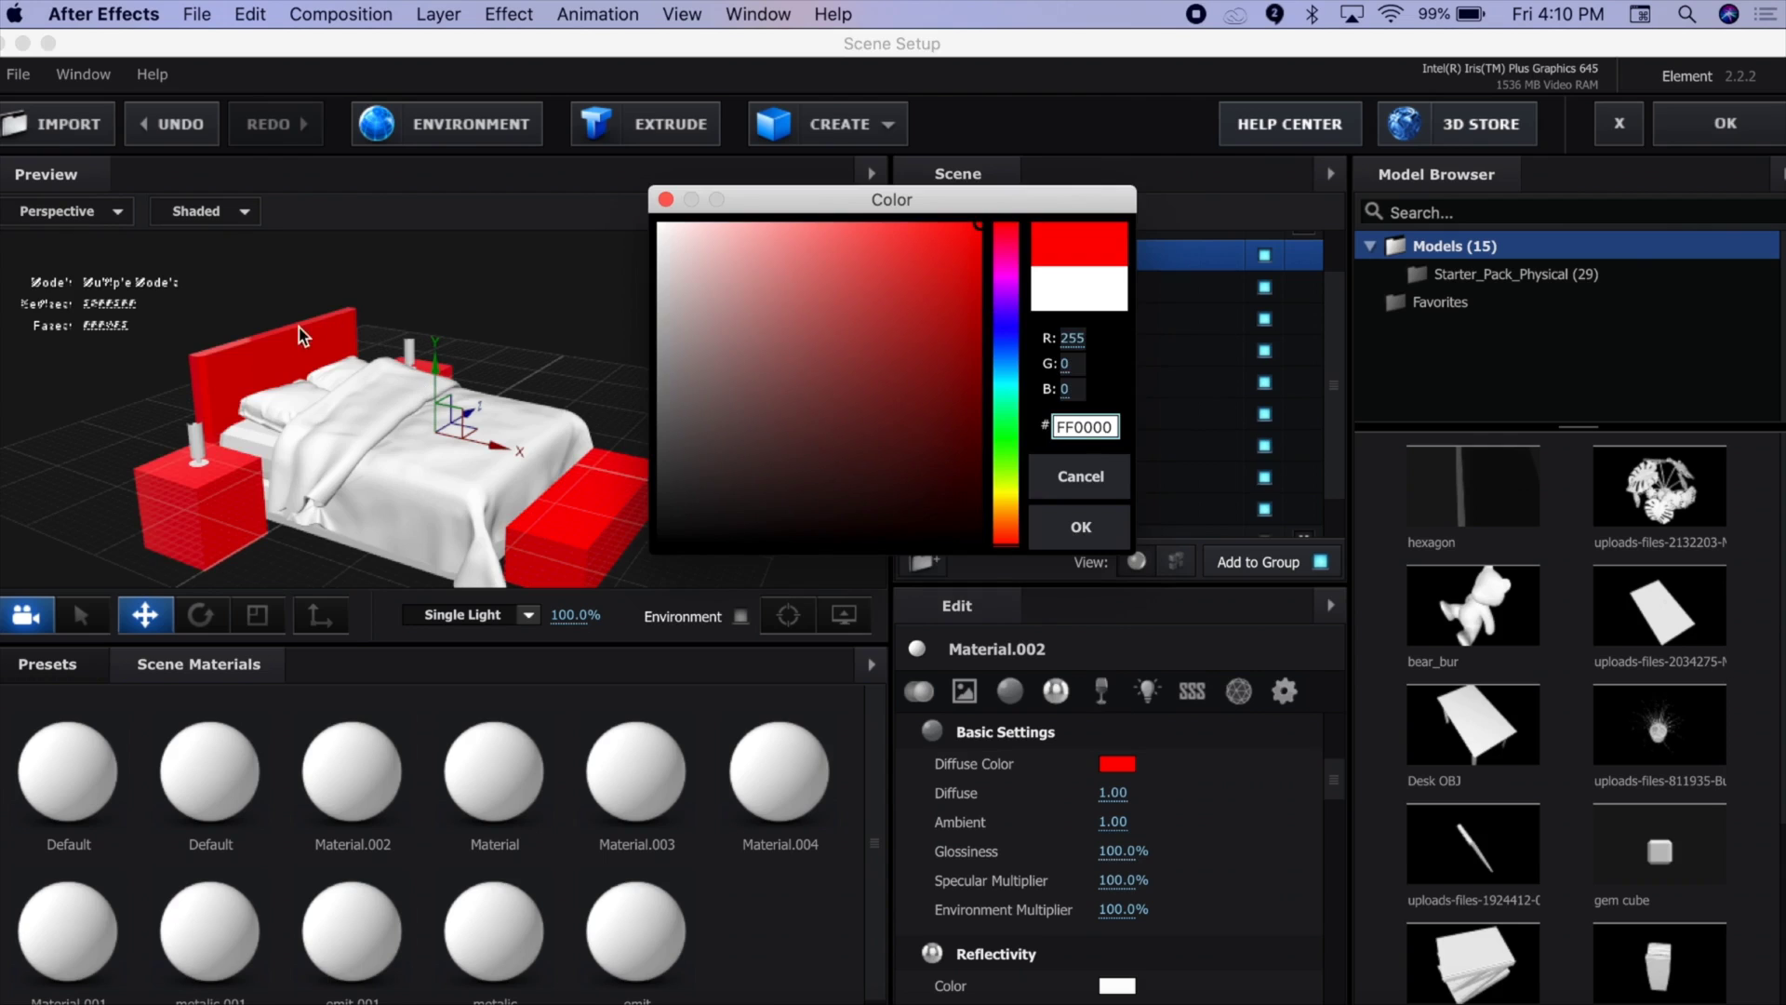
left_click_drag(997, 264, 1004, 535)
left_click(916, 442)
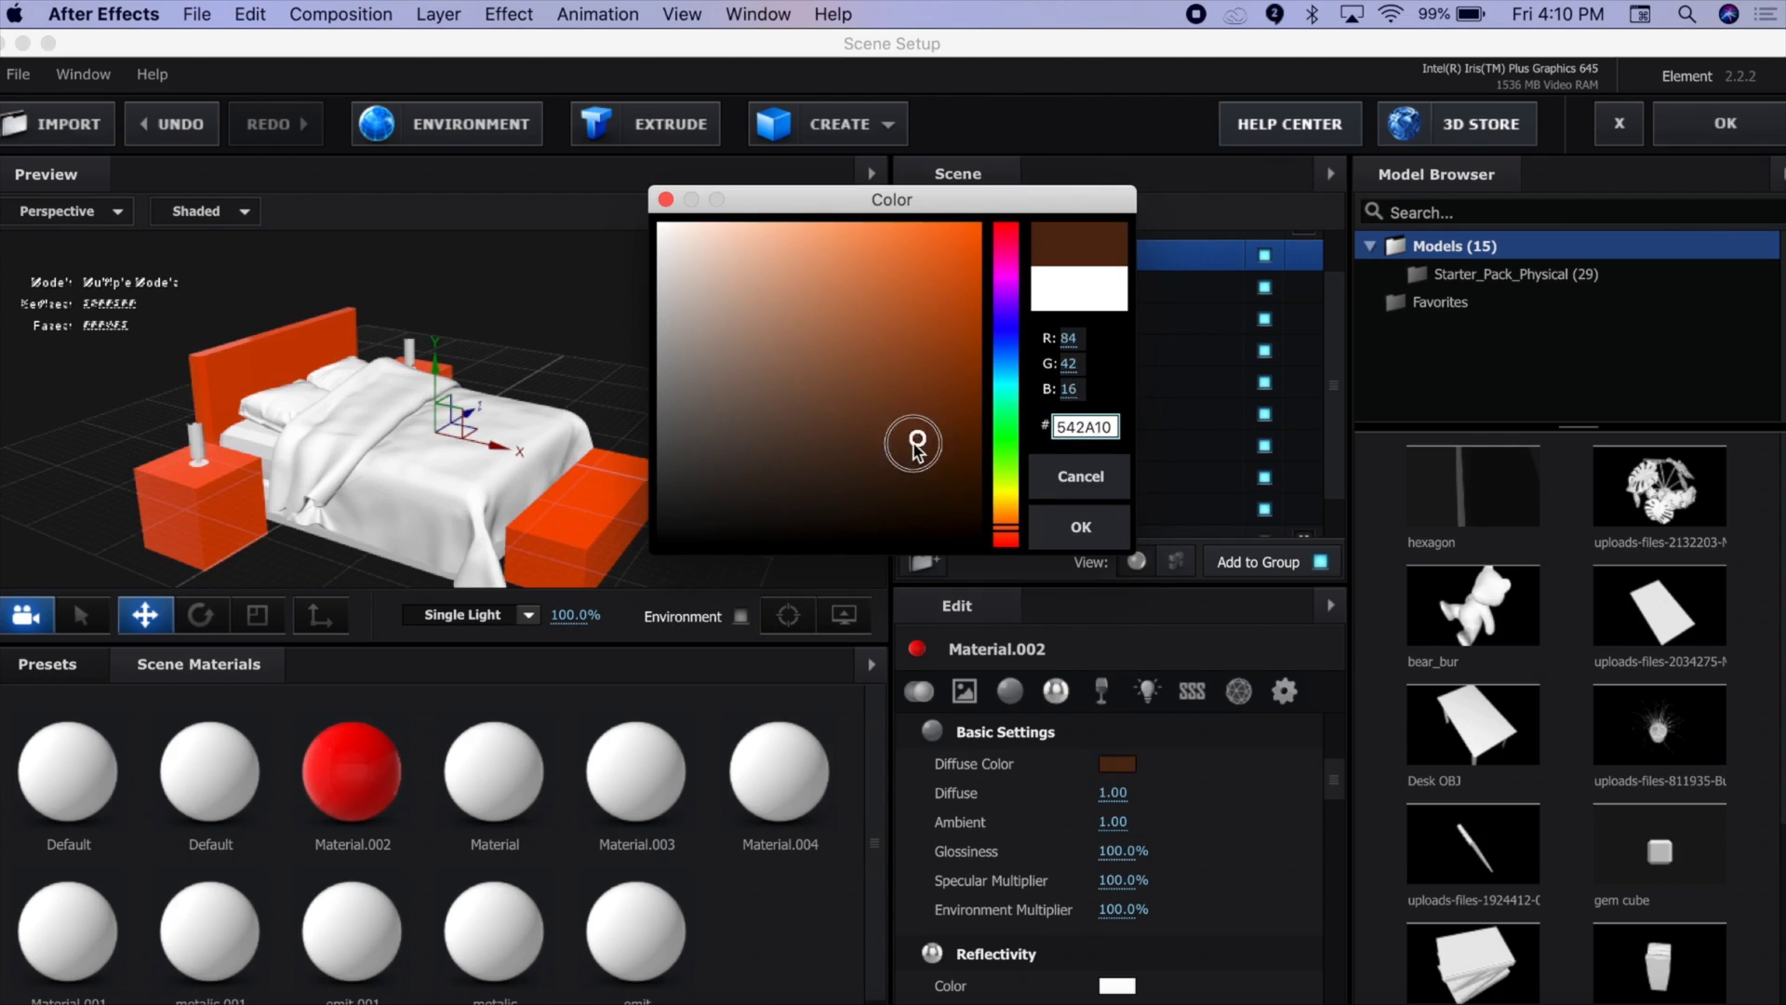
left_click_drag(825, 478, 840, 460)
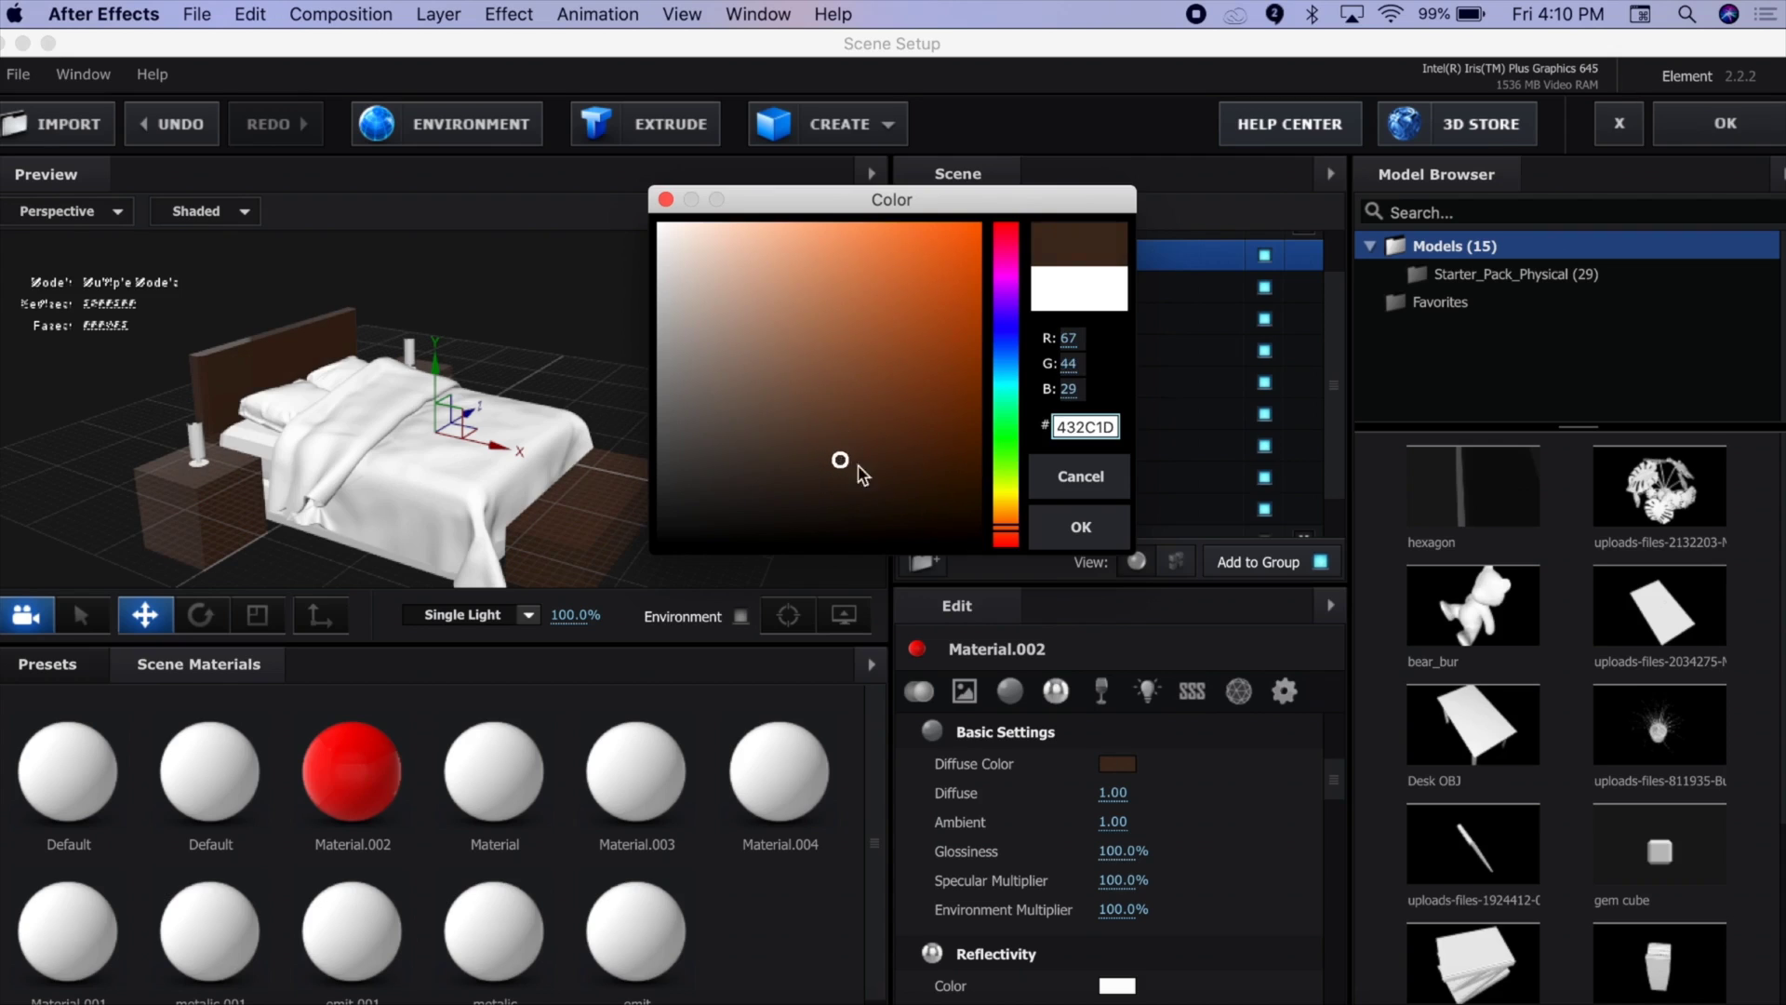
left_click(1080, 527)
Set the diffuse color of the bed material named Material to a warm gray, RGB 169, 160, 160
left_click(1094, 291)
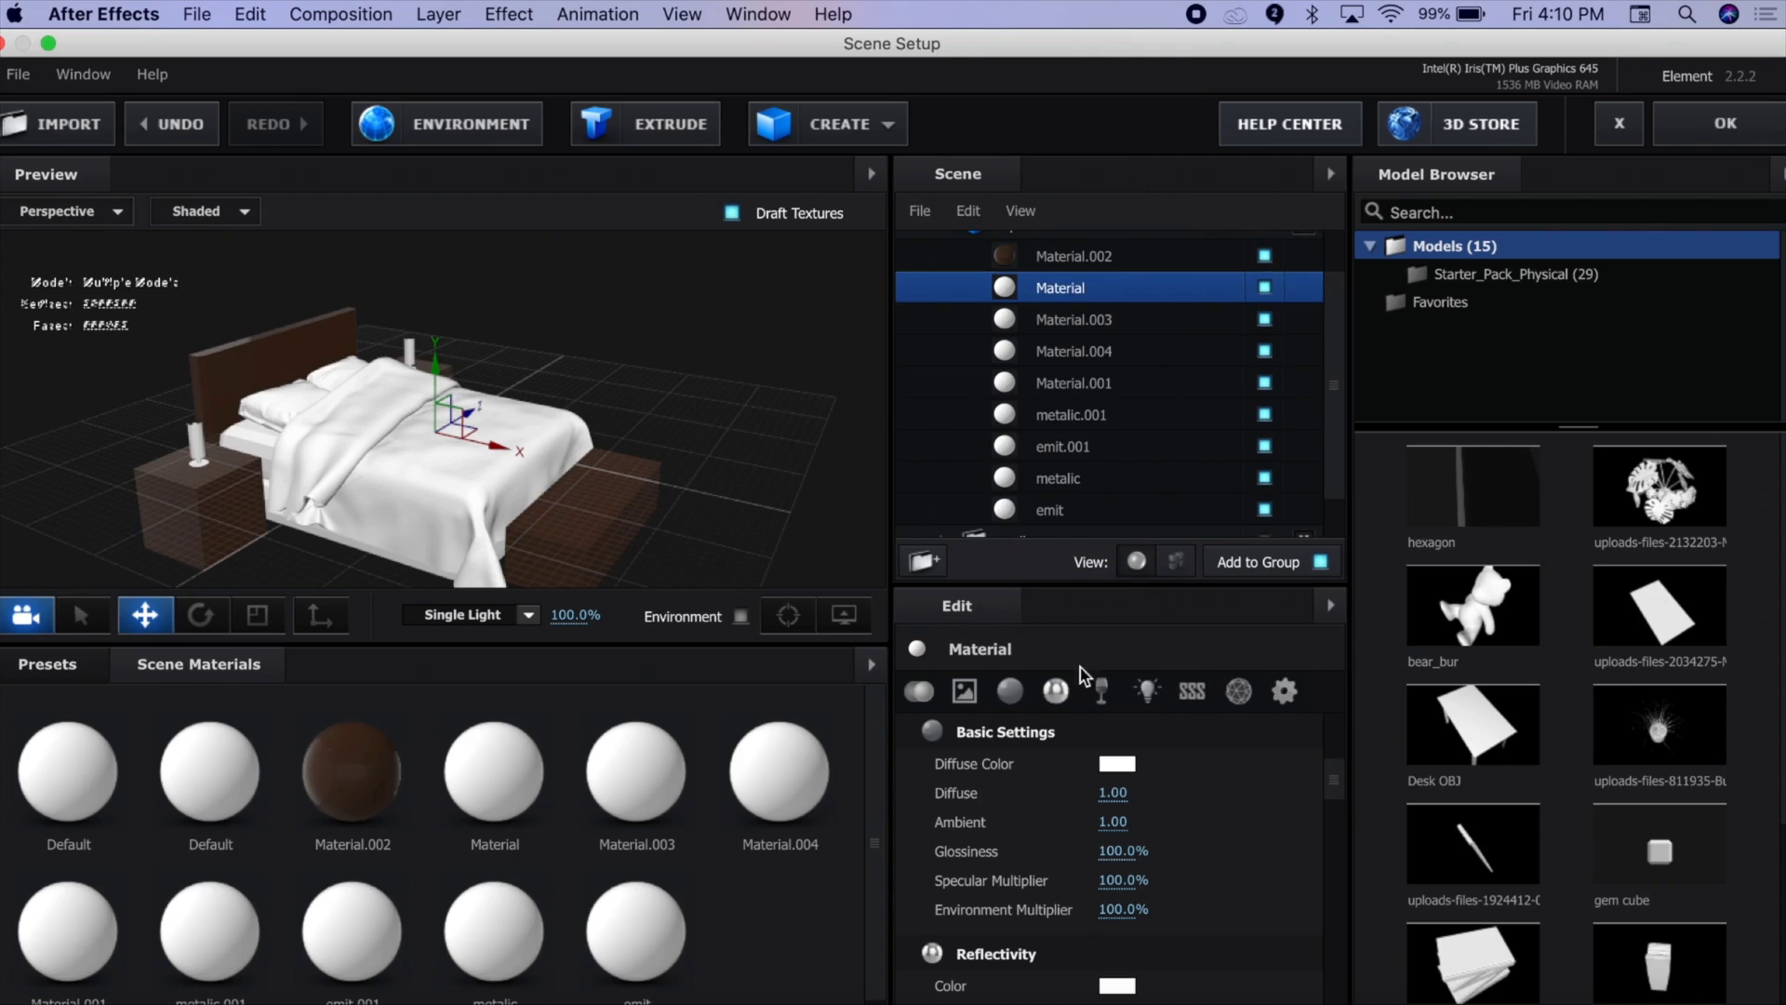
left_click(1112, 763)
left_click_drag(941, 271, 1104, 139)
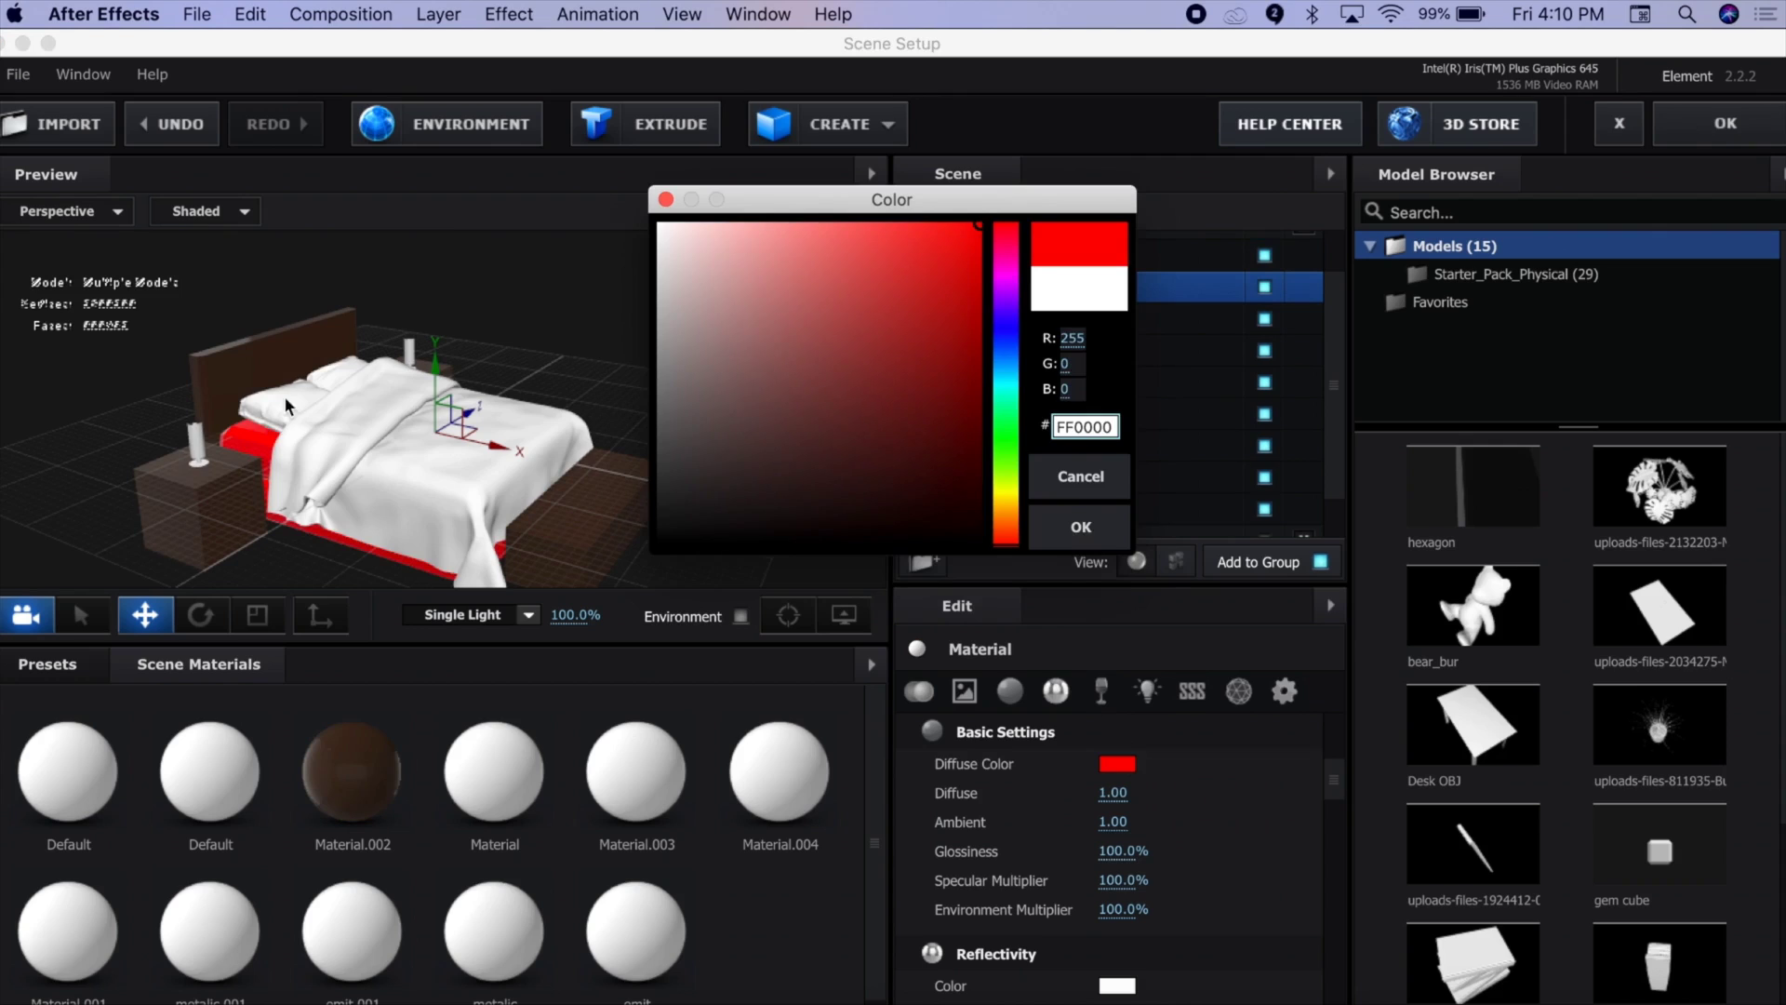
mouse_move(945, 228)
left_mouse_down()
mouse_move(606, 291)
mouse_move(658, 279)
mouse_move(675, 330)
left_mouse_up()
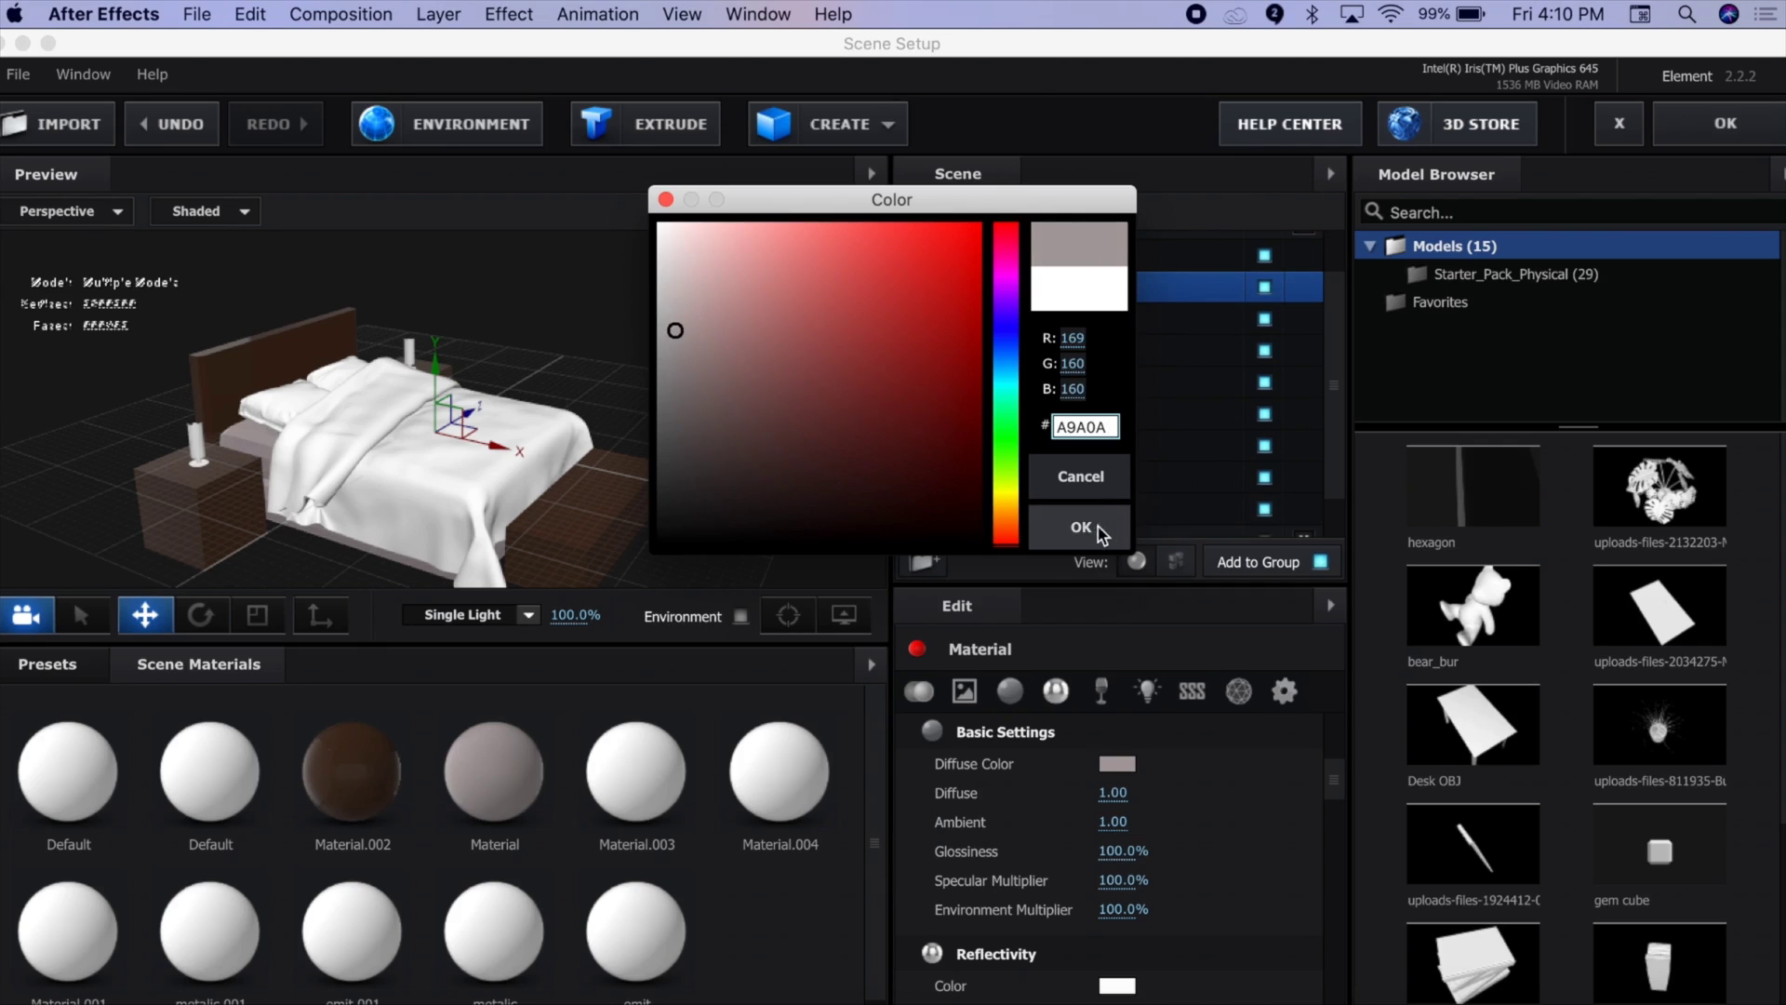
left_click(1102, 534)
Select Material.003 and test red FF0000 as its diffuse color, discarding the change
left_click(1059, 322)
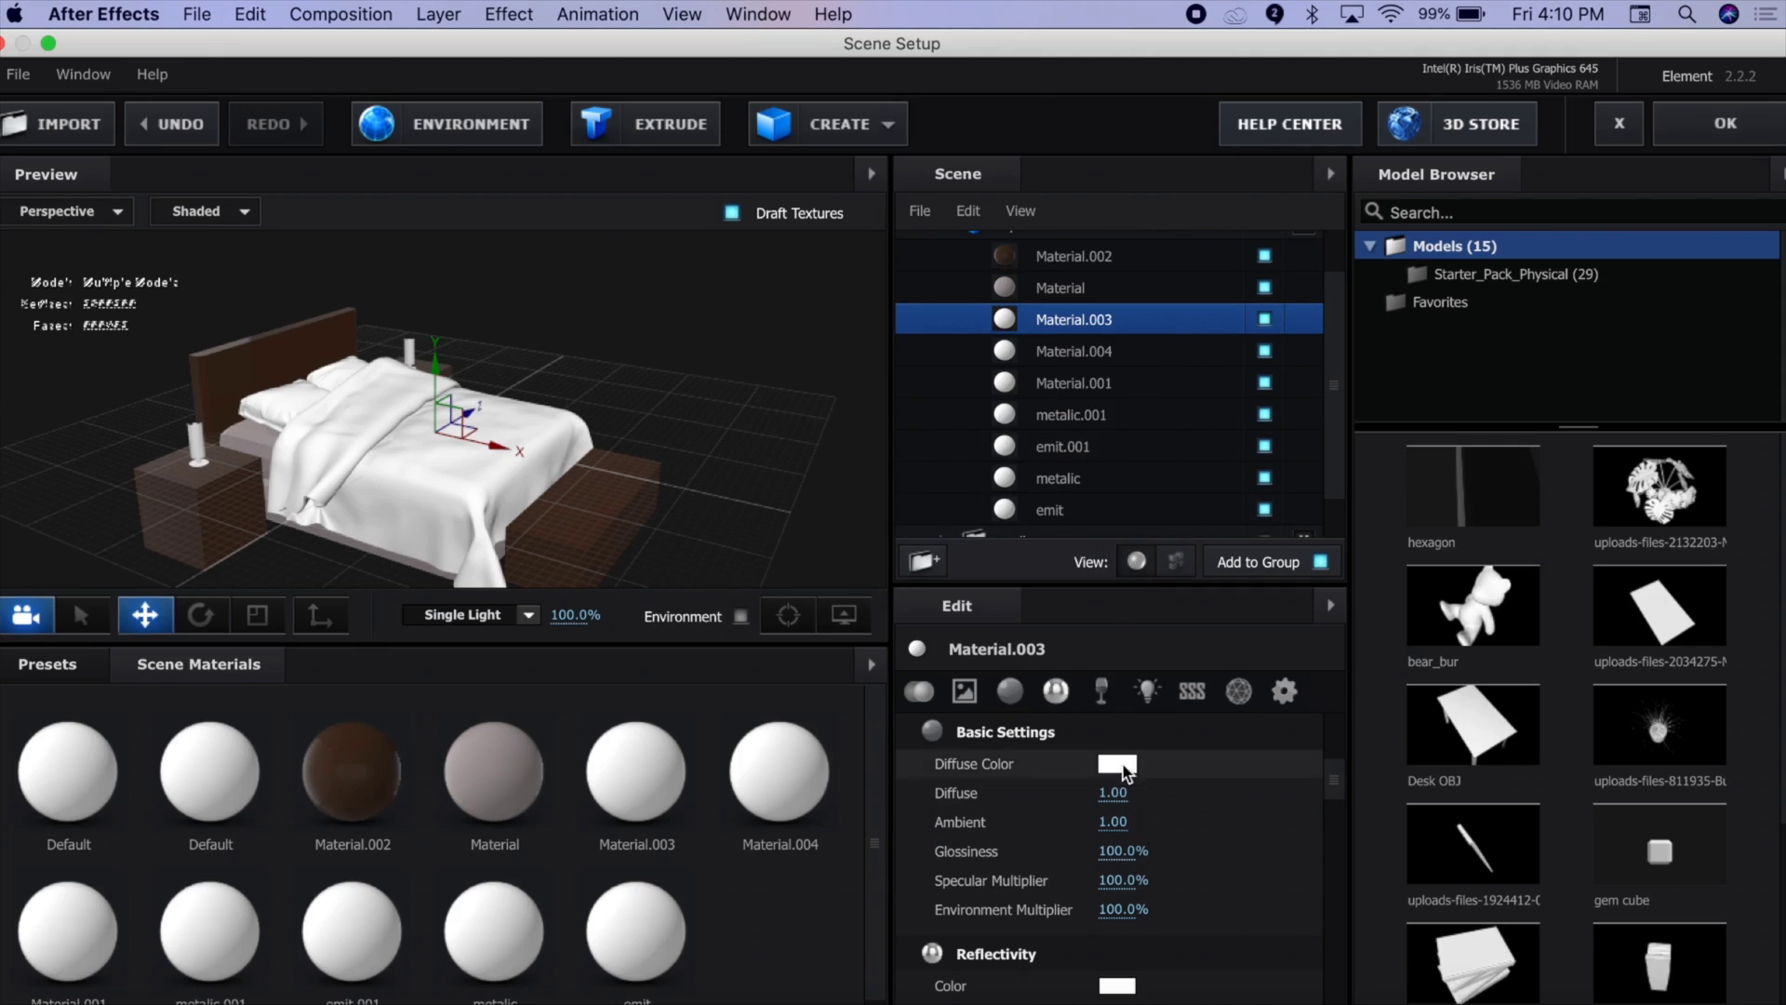
left_click(1117, 763)
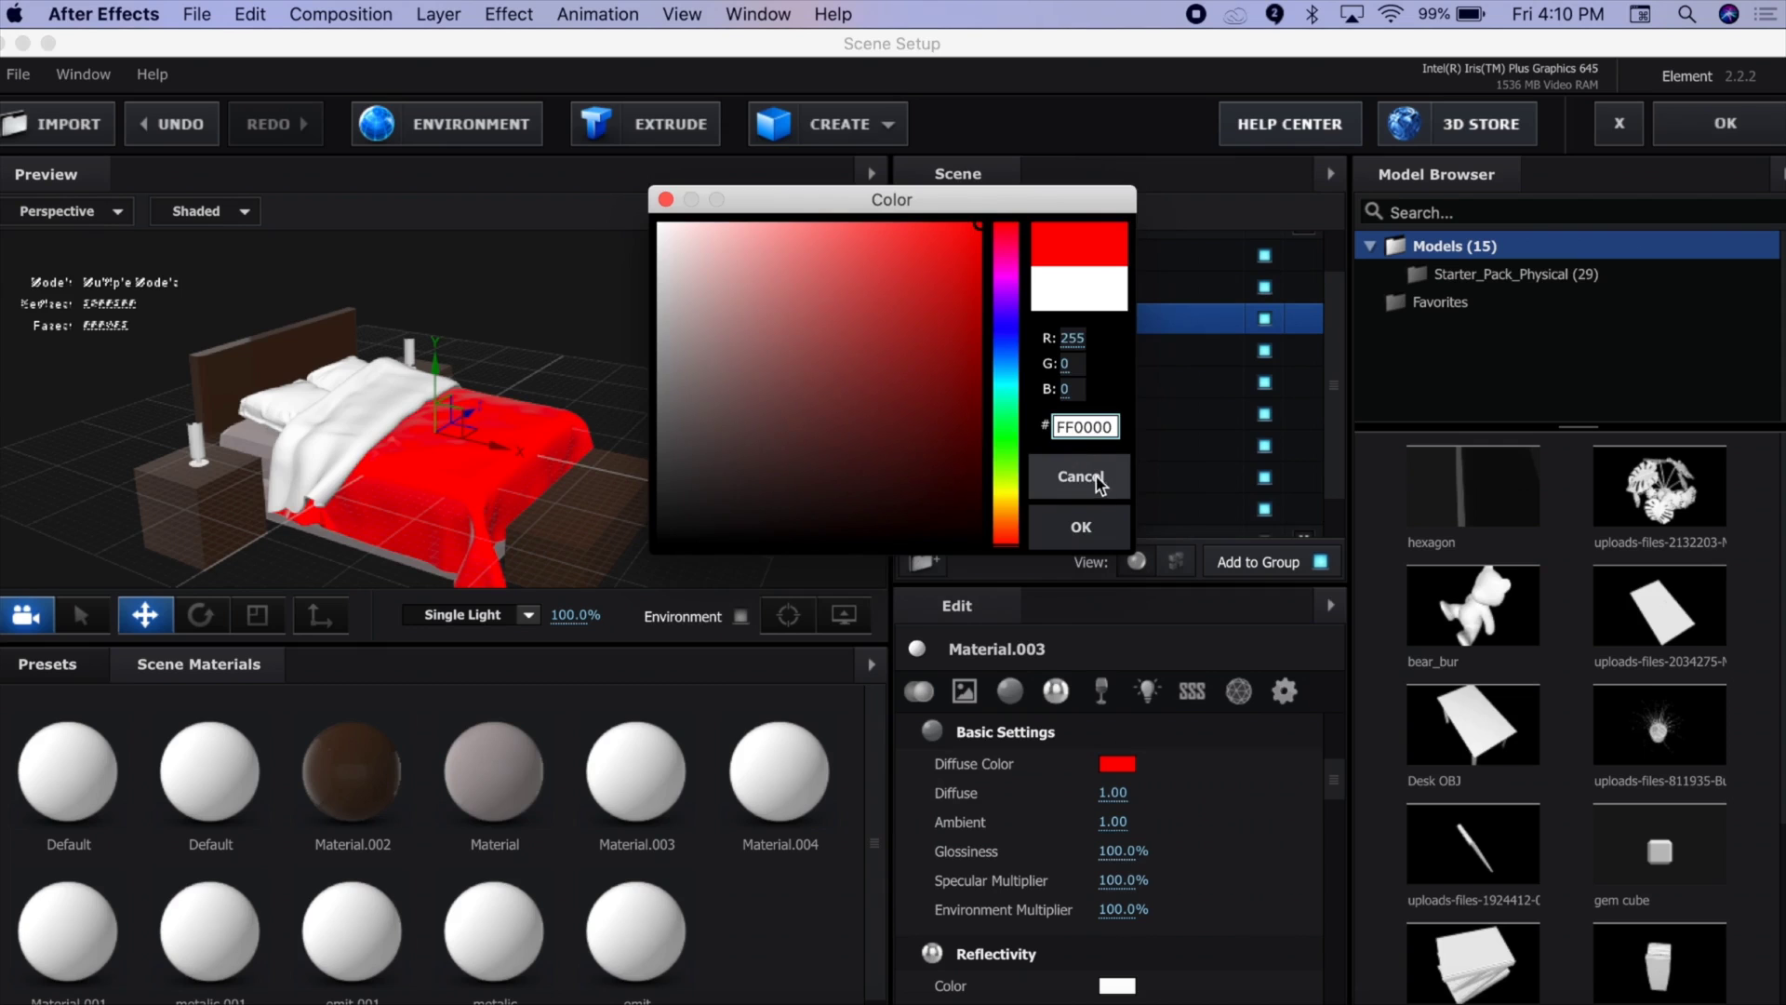
left_click_drag(1005, 244, 1005, 448)
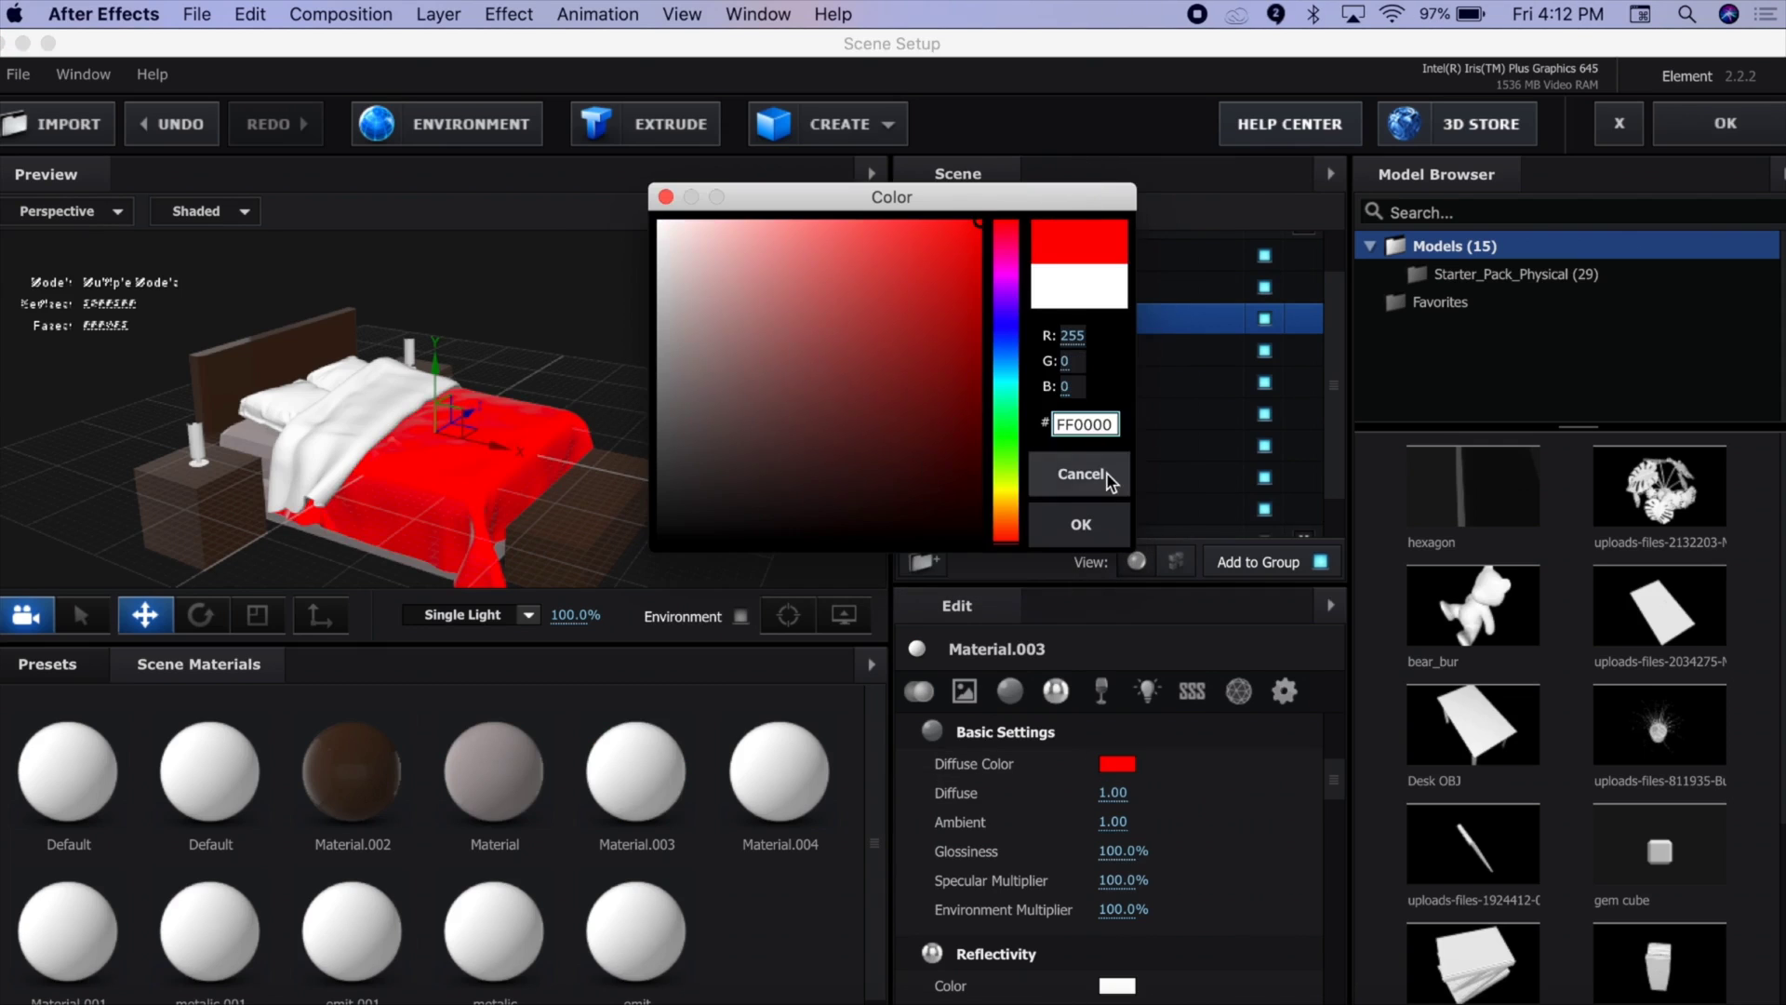
left_click(1109, 480)
Load the black image "1" from the 3d room stuff folder as the diffuse texture of Material.003
left_click(964, 690)
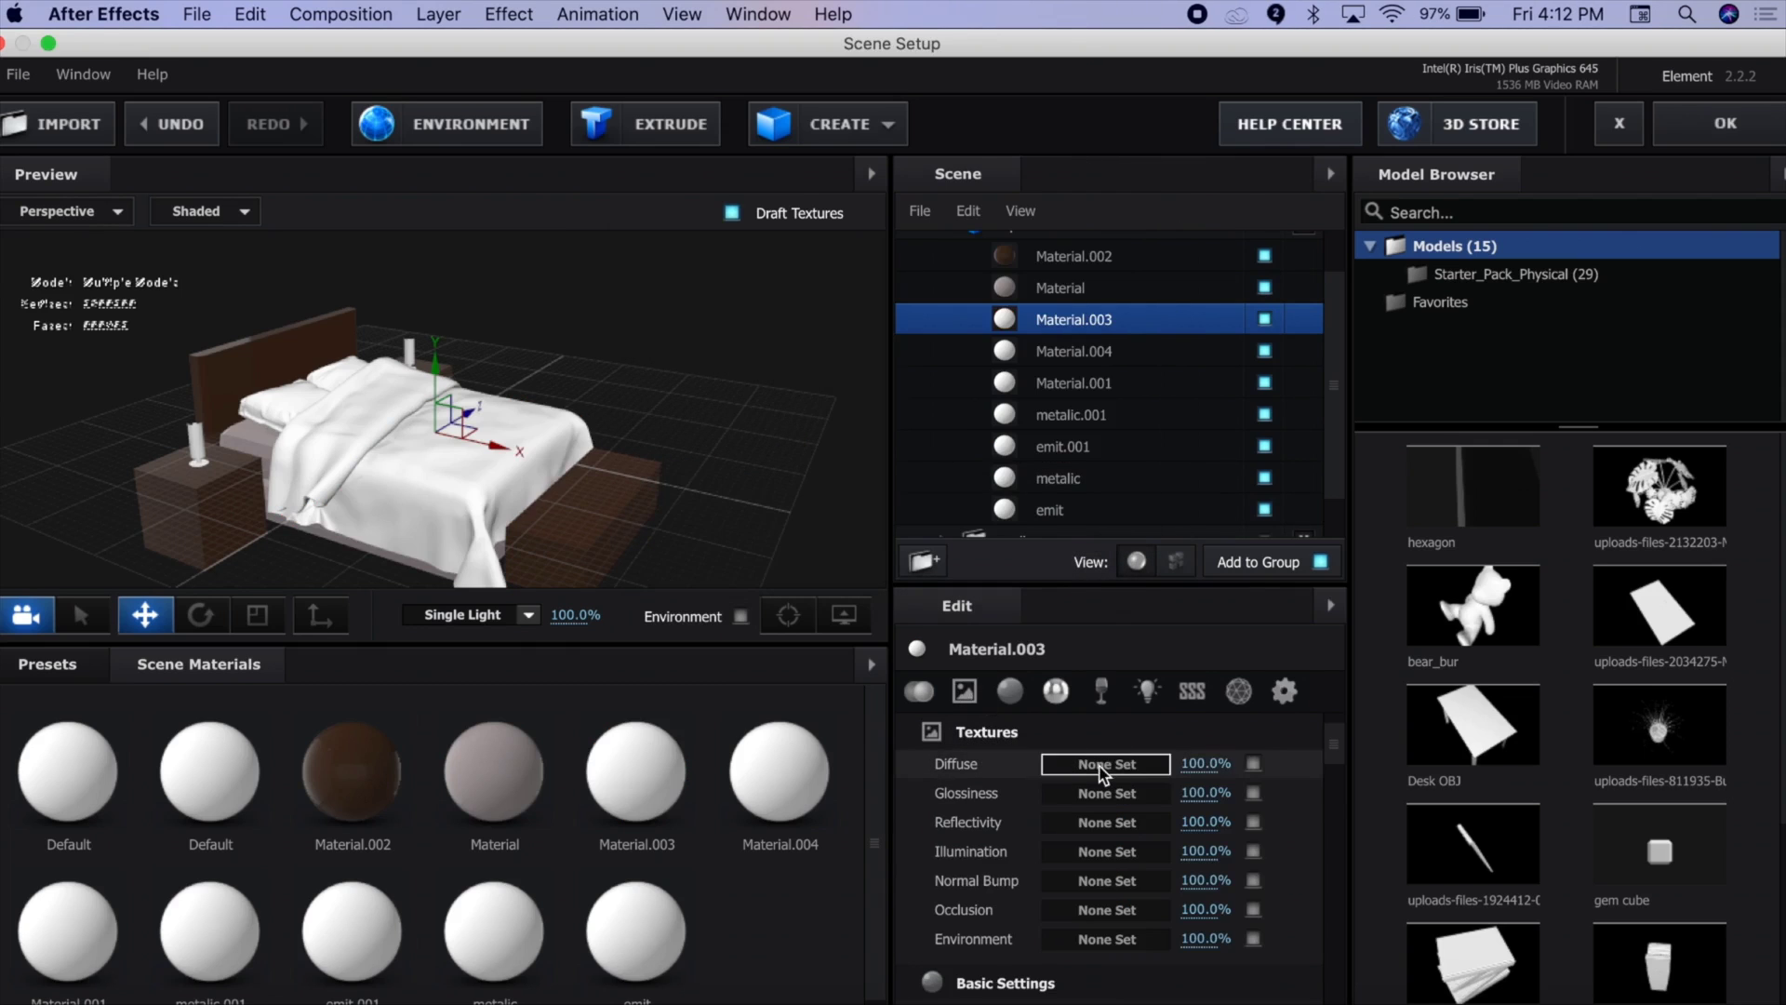
left_click(1102, 765)
left_click(432, 358)
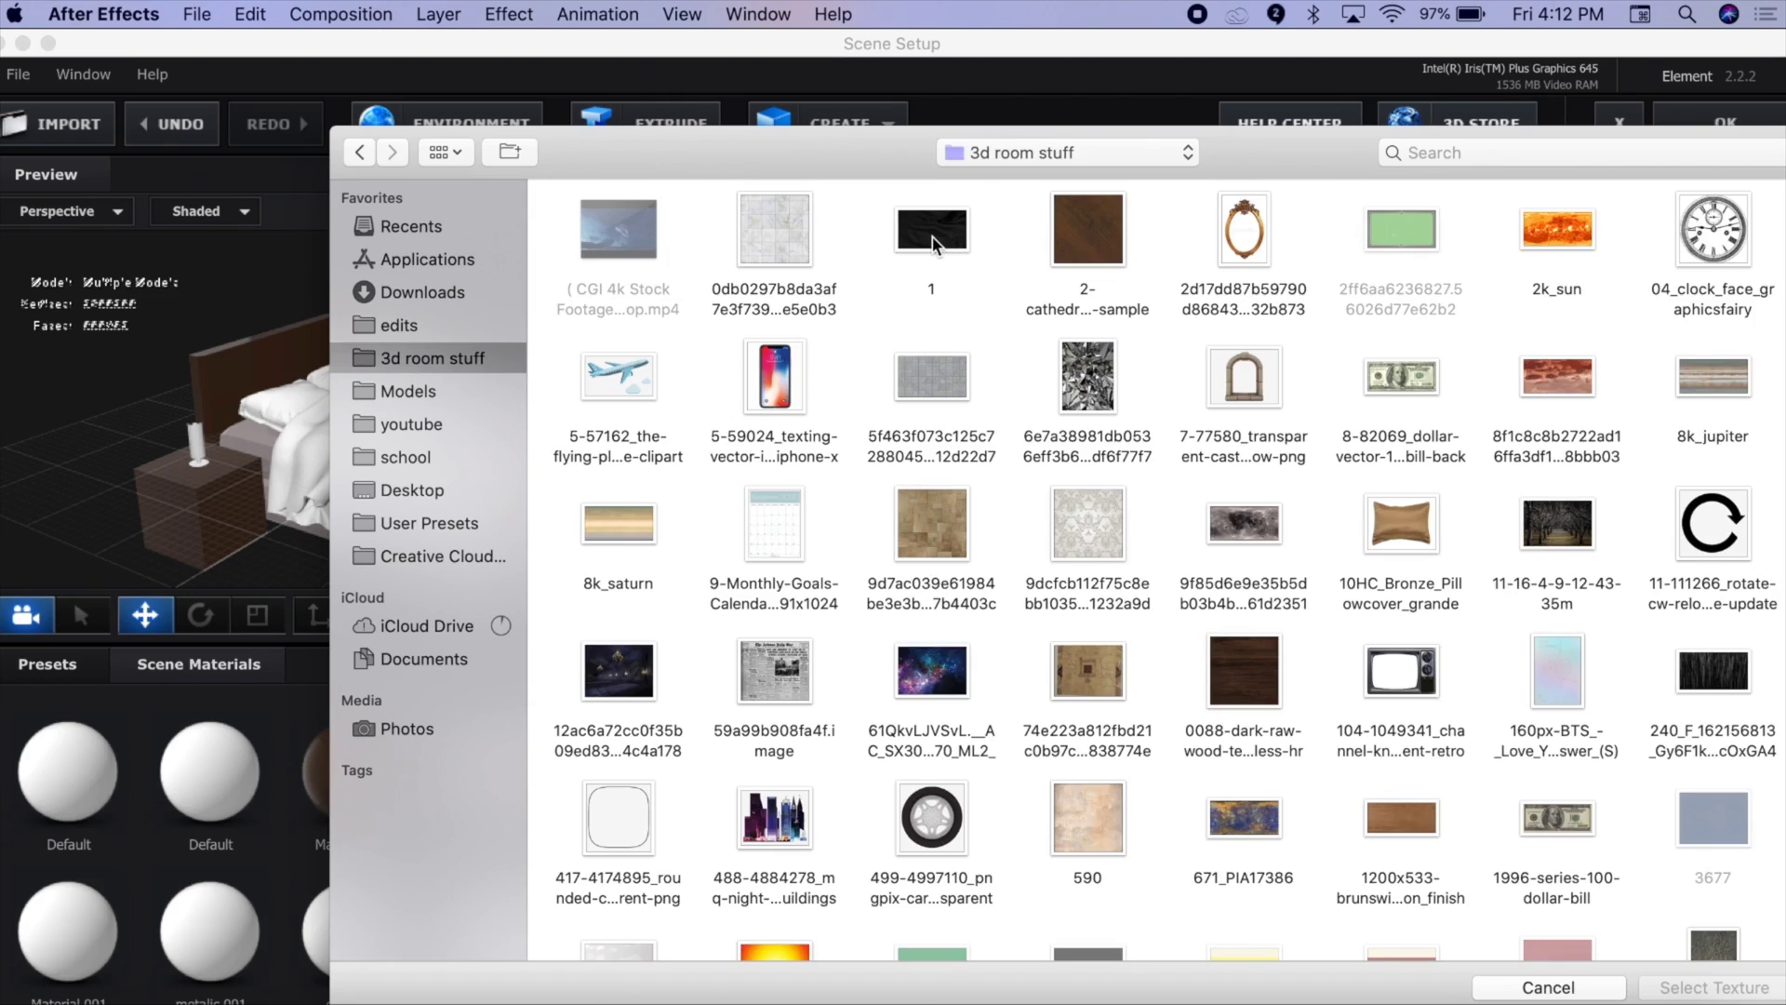
double_click(933, 244)
left_click(1180, 654)
Apply the black-textured Material.003 to the bed part that uses Material.004
left_click(664, 783)
left_click_drag(664, 783, 1100, 353)
left_click_drag(584, 549, 518, 559)
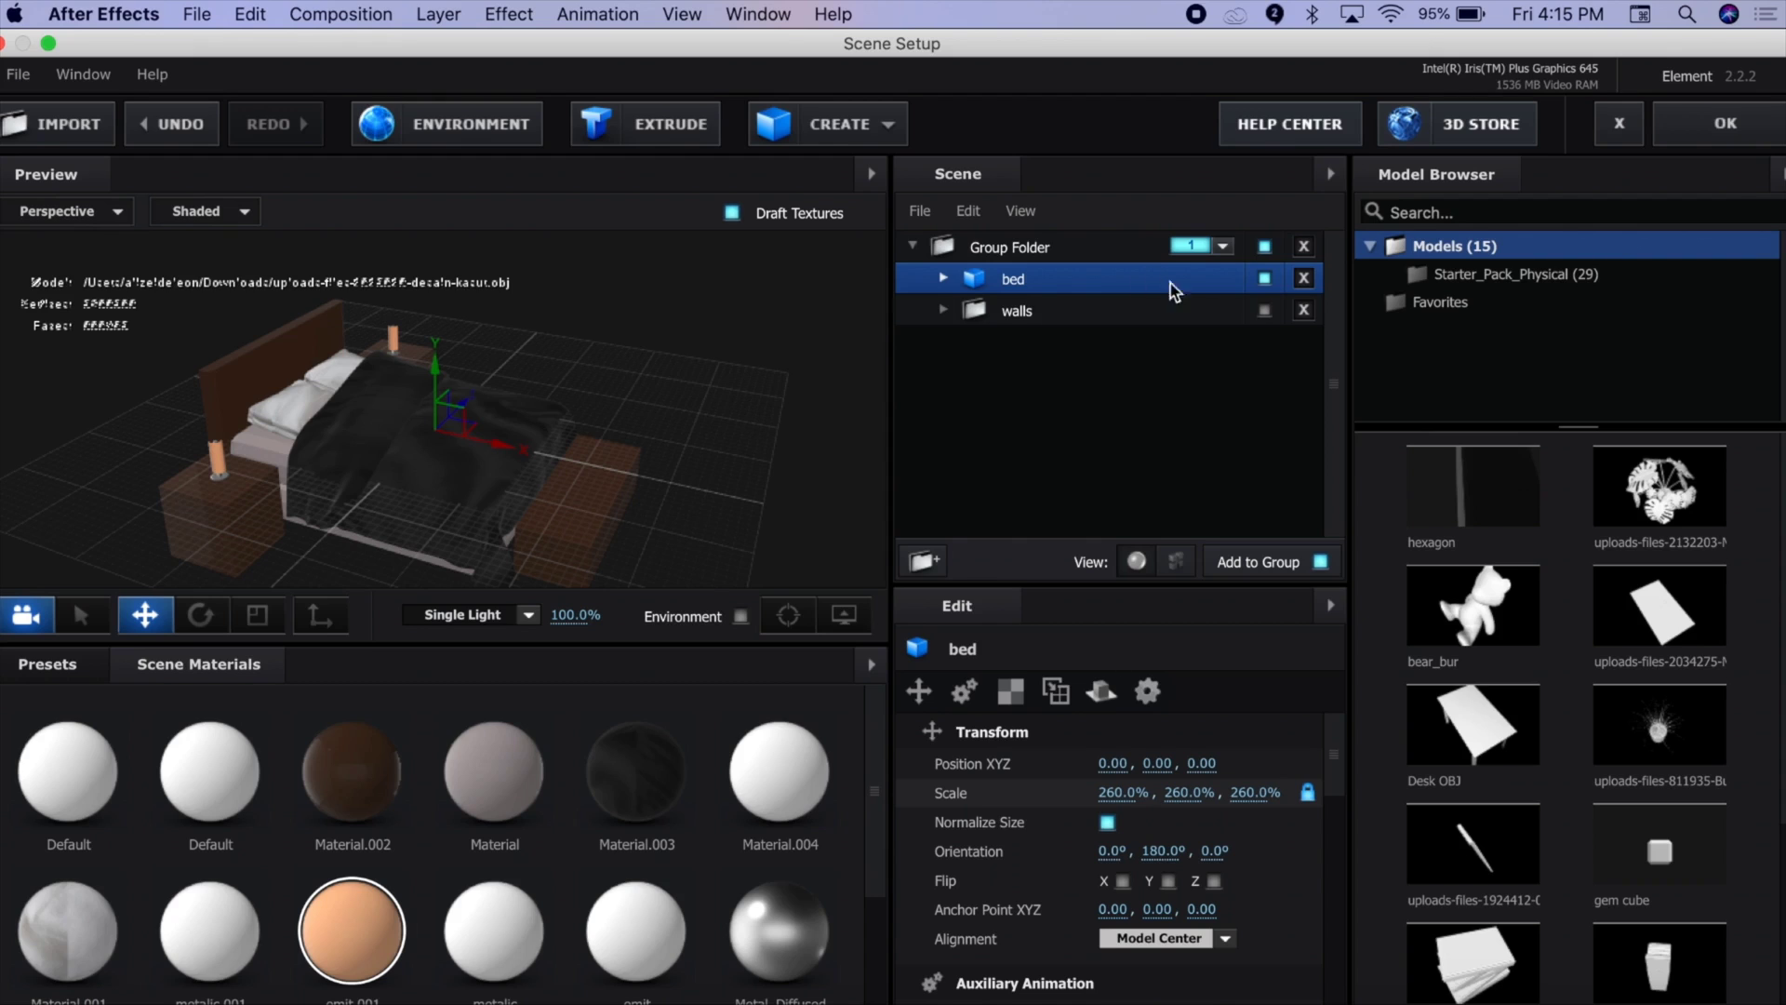
Show the walls folder again, expand it, and hide the ceiling
left_click(1264, 310)
left_click_drag(568, 510, 740, 400)
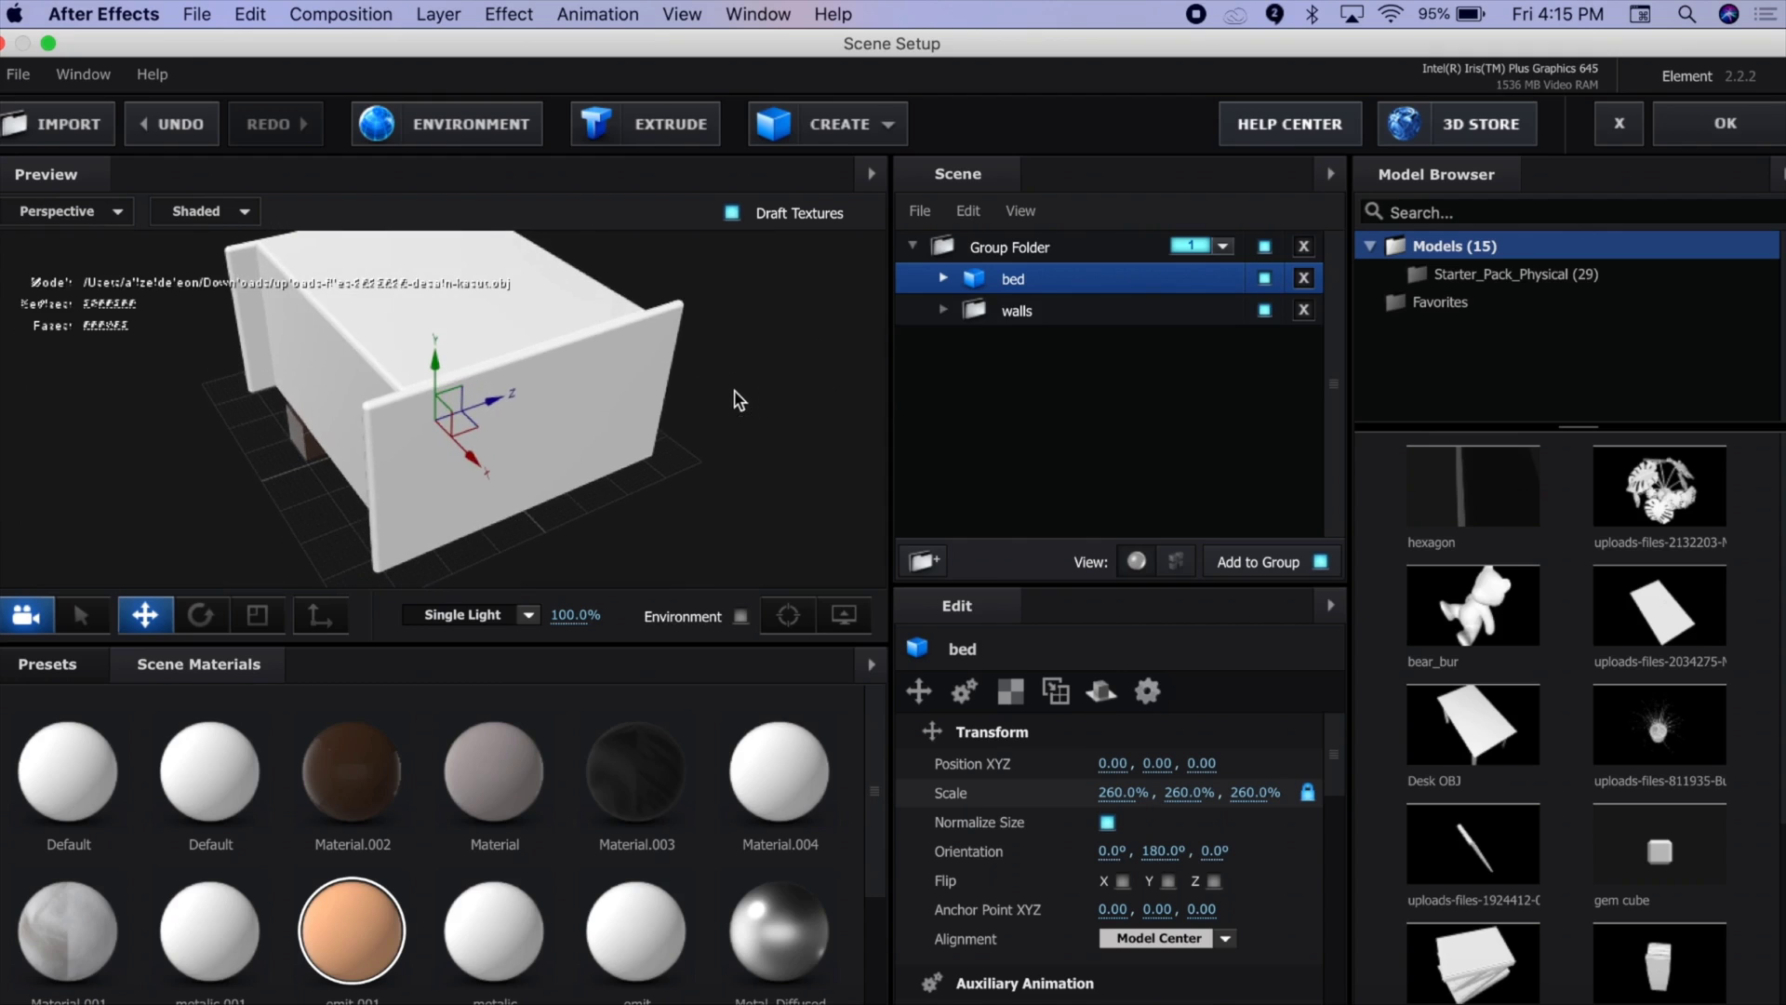
left_click(943, 311)
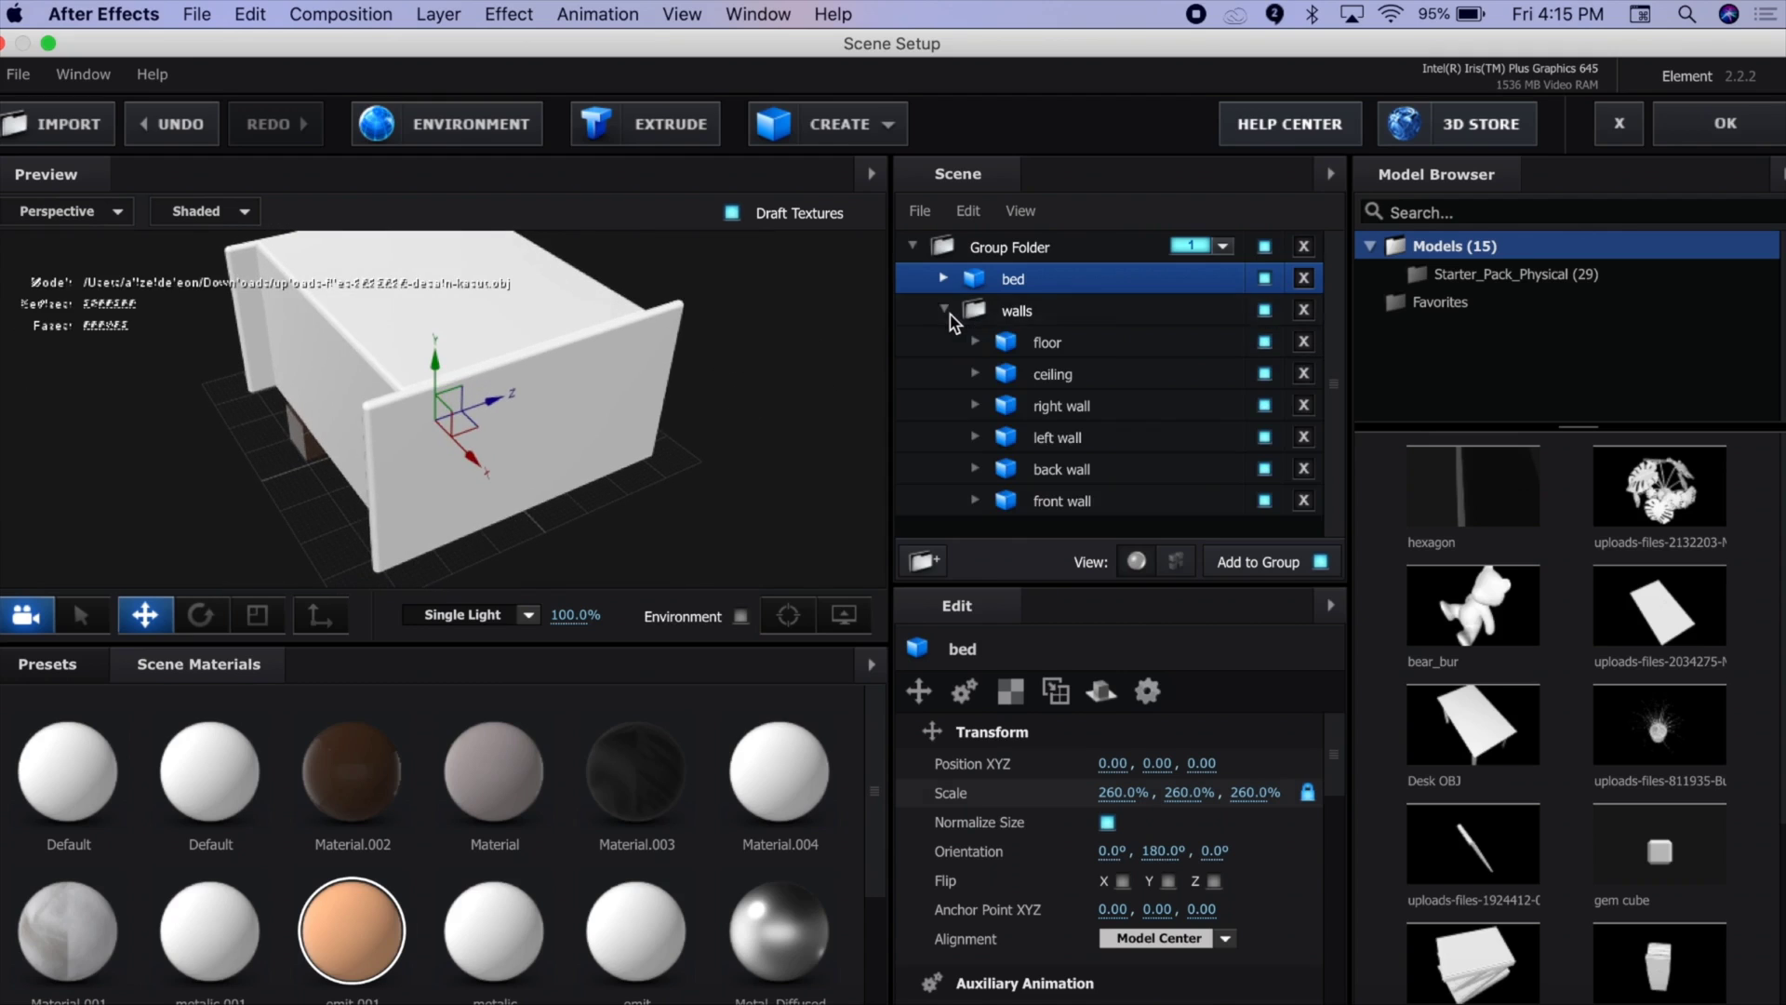
left_click(953, 320)
left_click(1060, 344)
left_click(1070, 375)
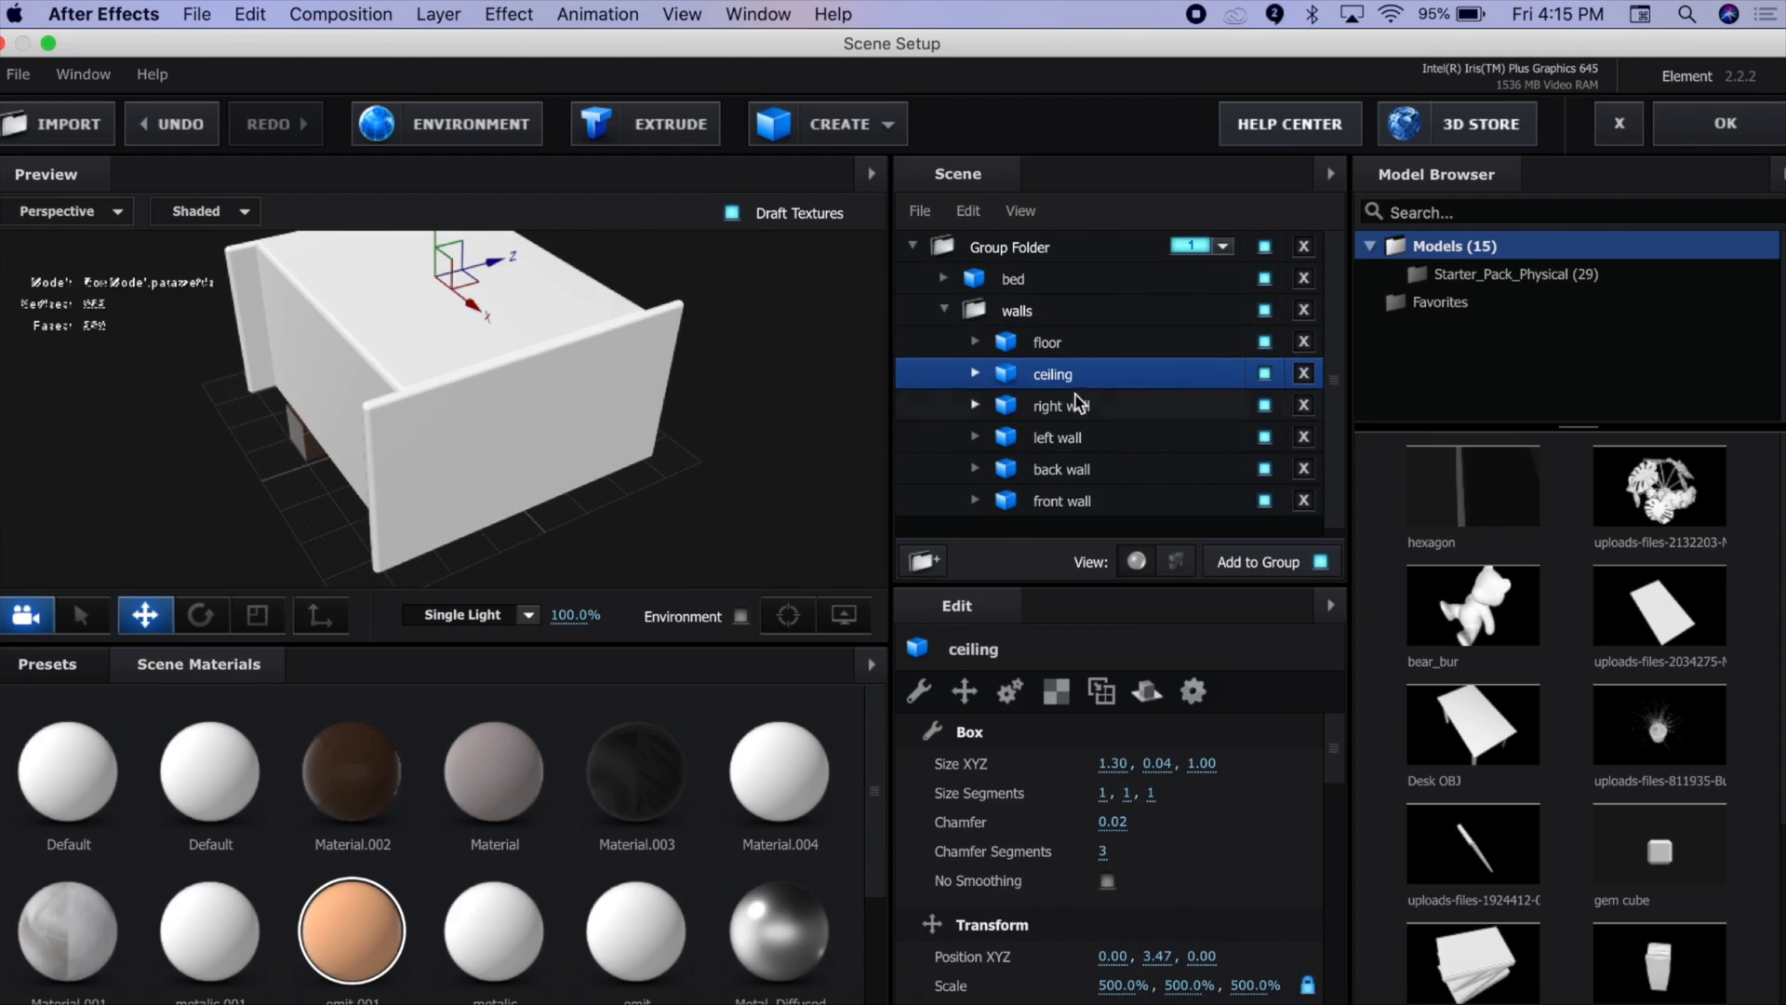
left_click(1265, 374)
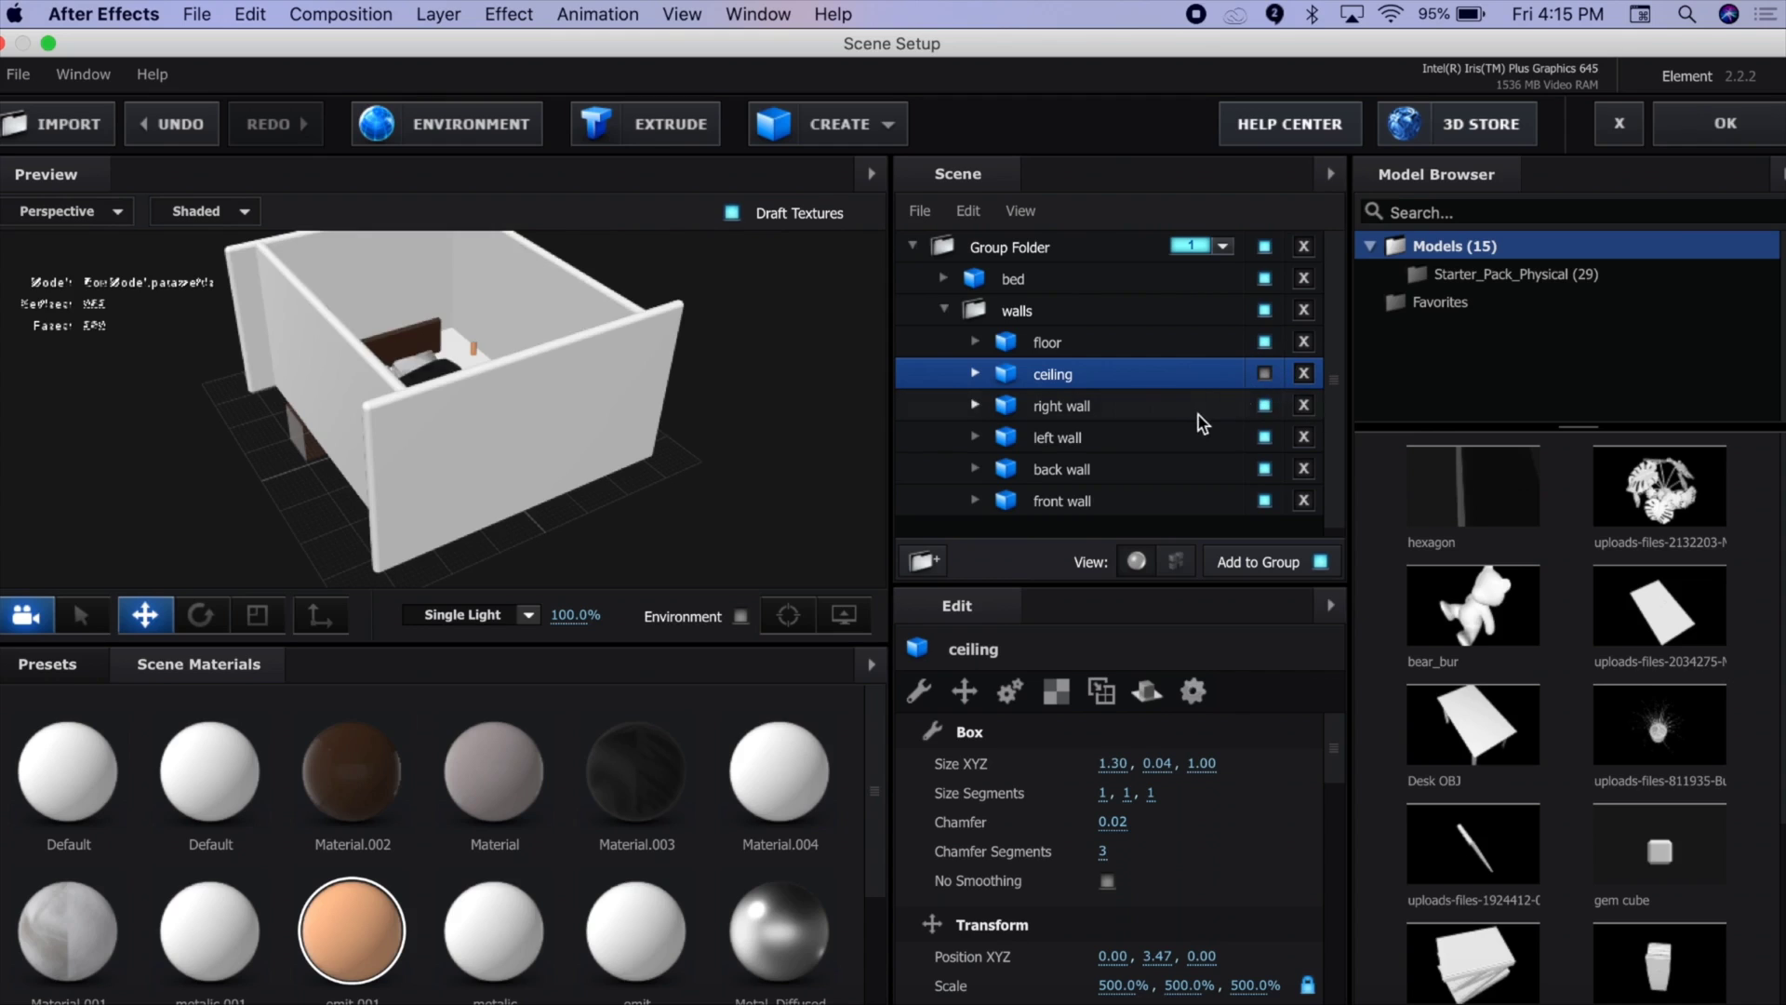
Hide the front wall to open up the view into the room
left_click(1163, 408)
left_click(1153, 439)
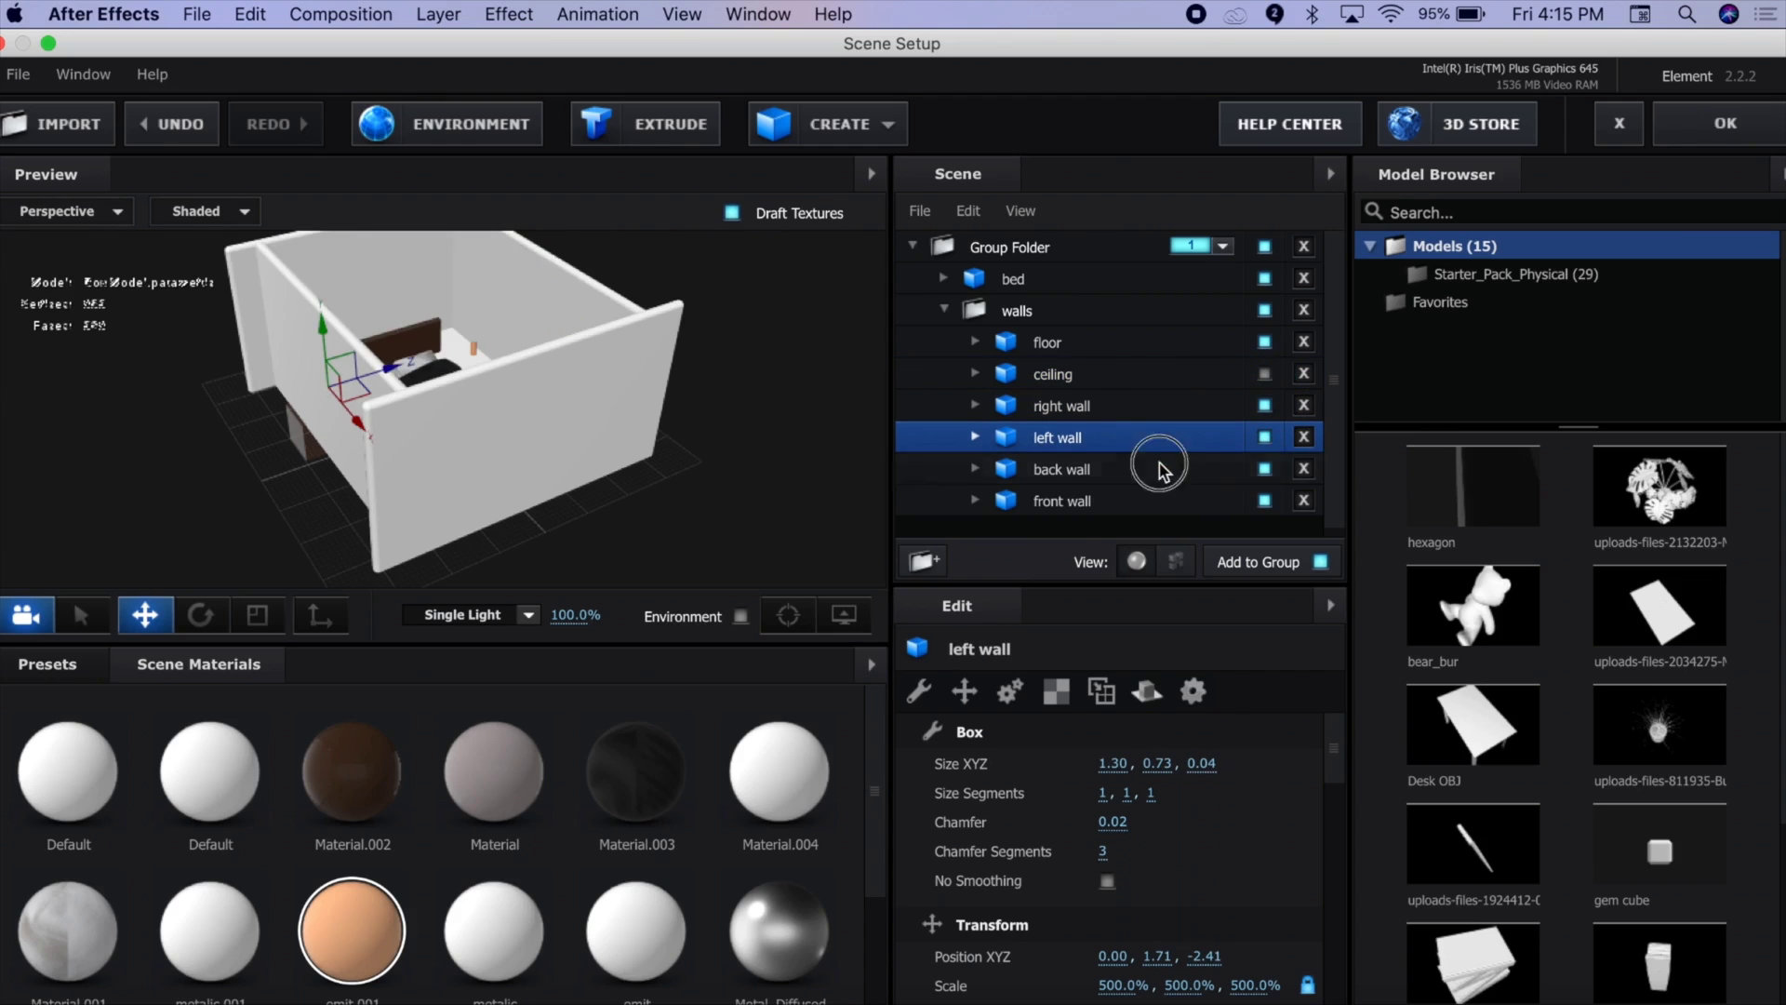
left_click(1158, 468)
left_click(1158, 502)
left_click(1265, 502)
left_click_drag(746, 480, 1051, 254)
Raise the bed onto the floor at a Y position of about 0.59 and set its scale to 150%
left_click(1043, 279)
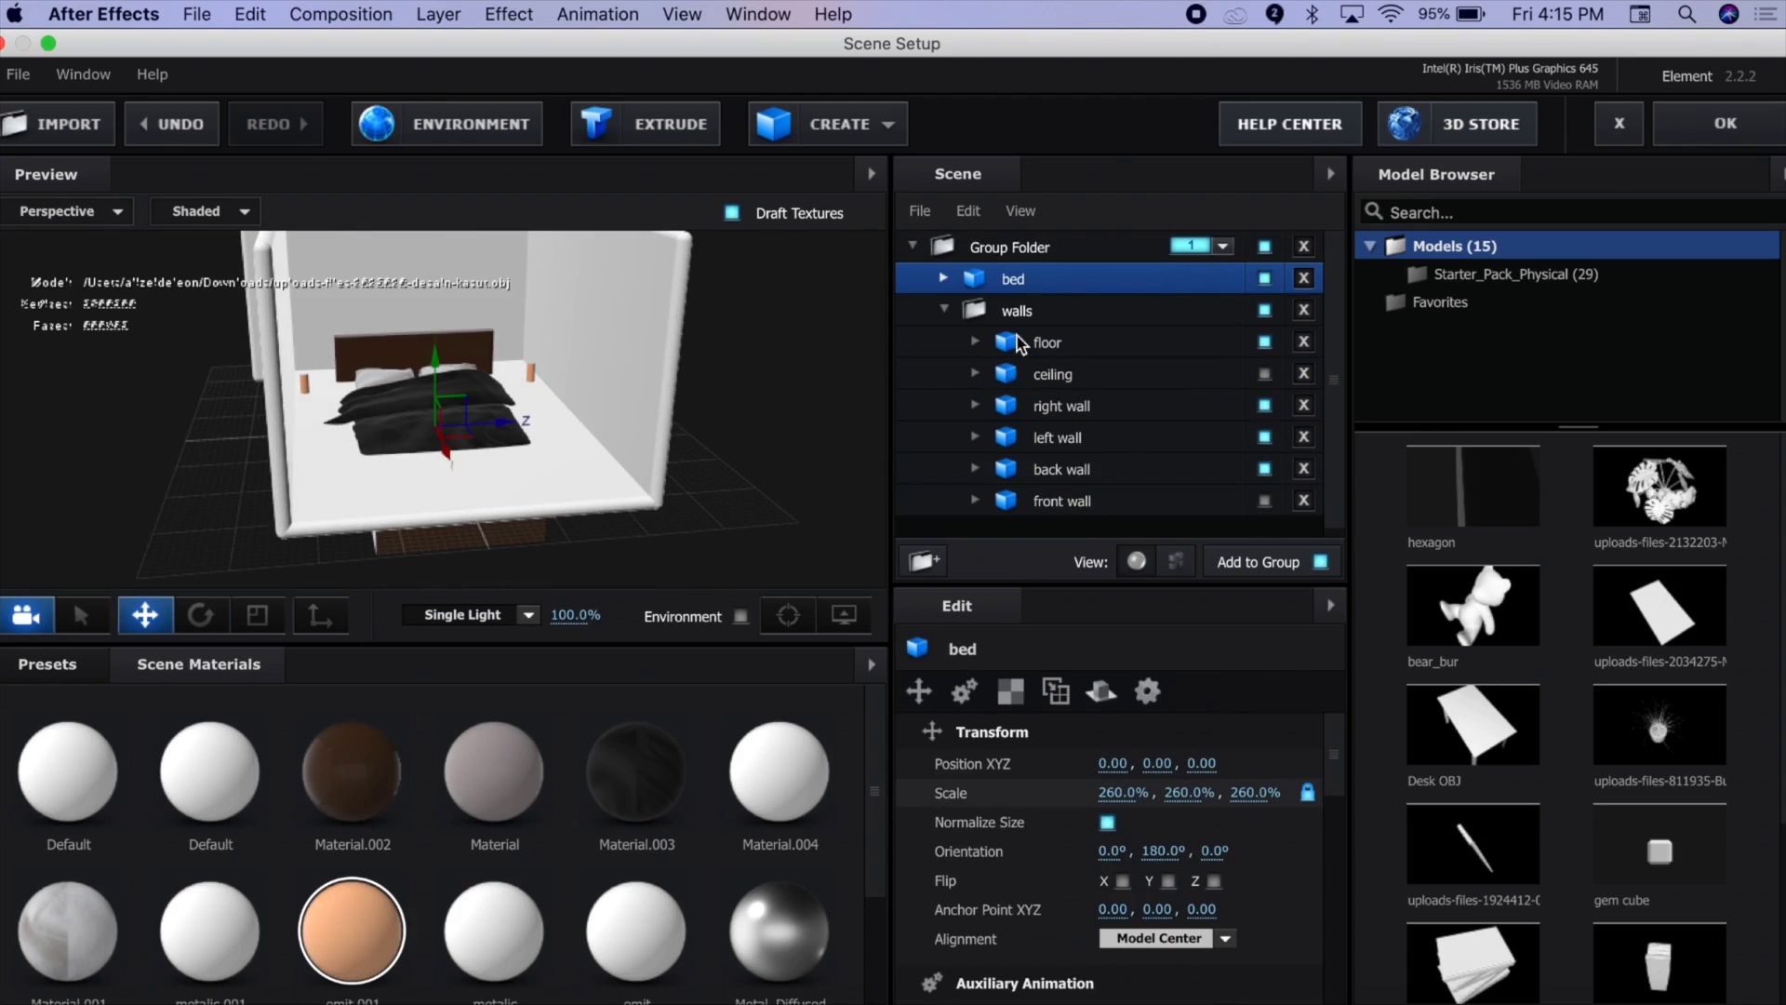
left_click_drag(1130, 794, 1045, 833)
left_click_drag(433, 372, 454, 340)
scroll(454, 372, "up", 3)
left_click(1123, 793)
type("150")
key("Return")
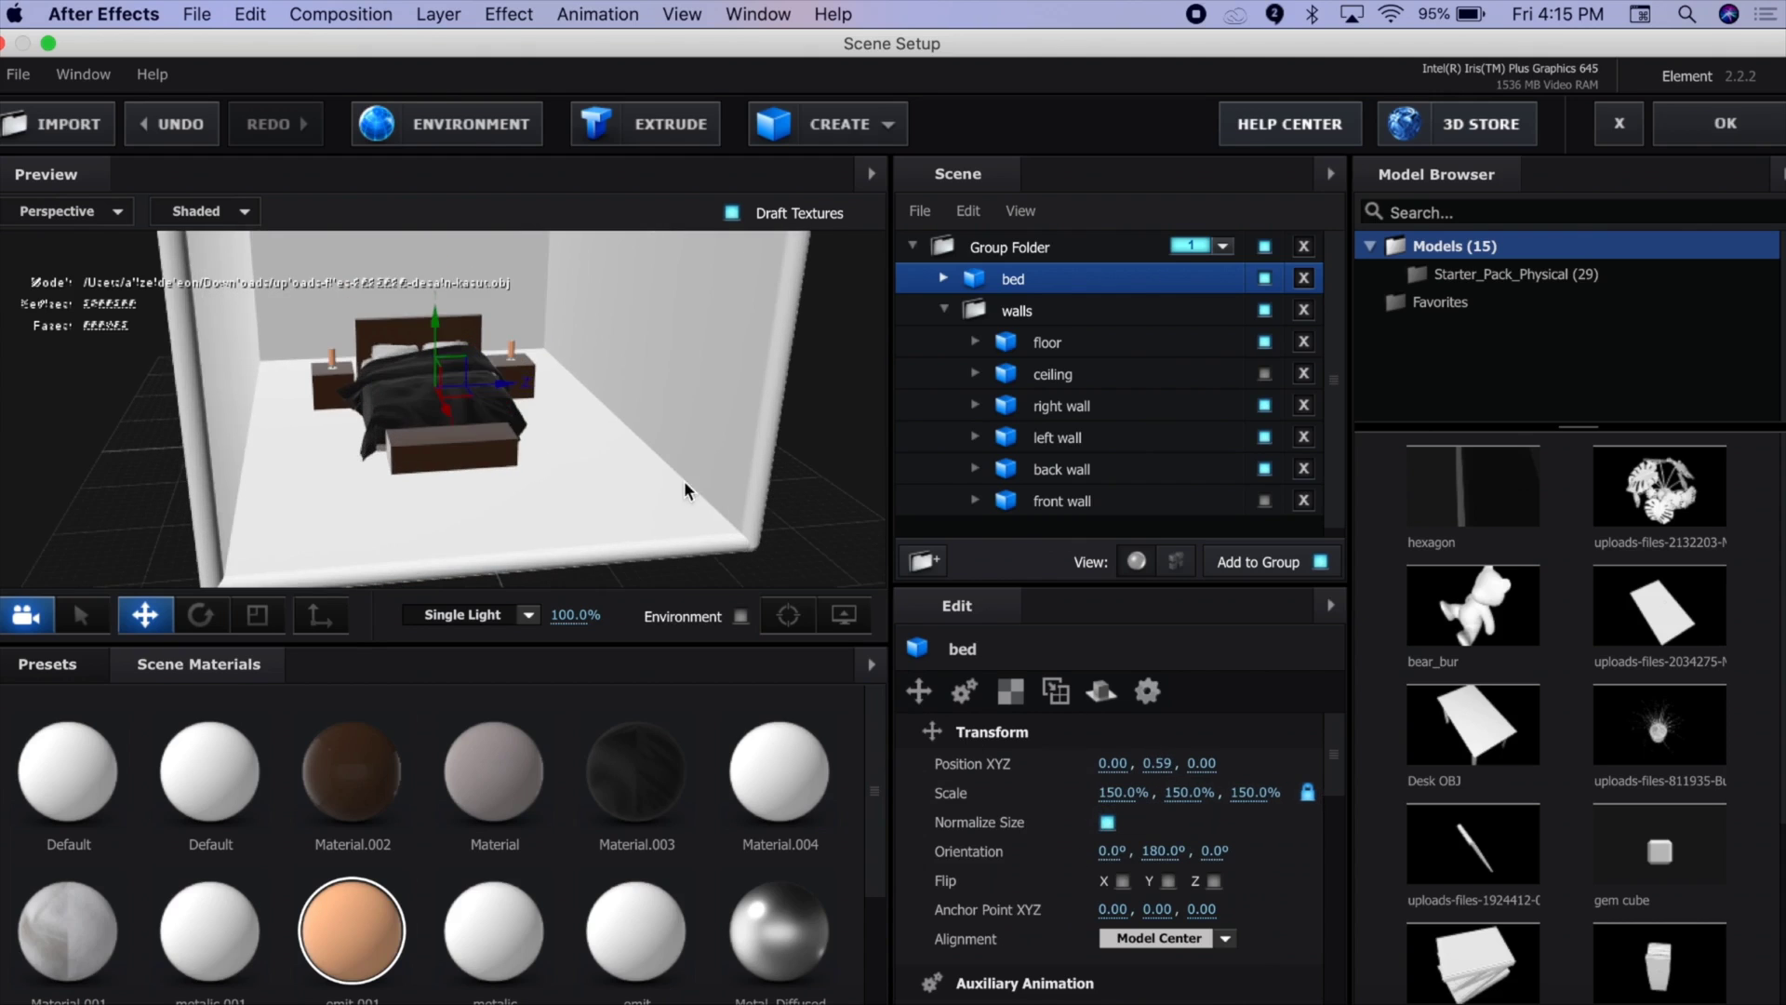
Move the bed back toward the wall behind its headboard, to an X position of about -1.79
left_click_drag(685, 481, 521, 438)
left_click_drag(455, 381, 458, 321)
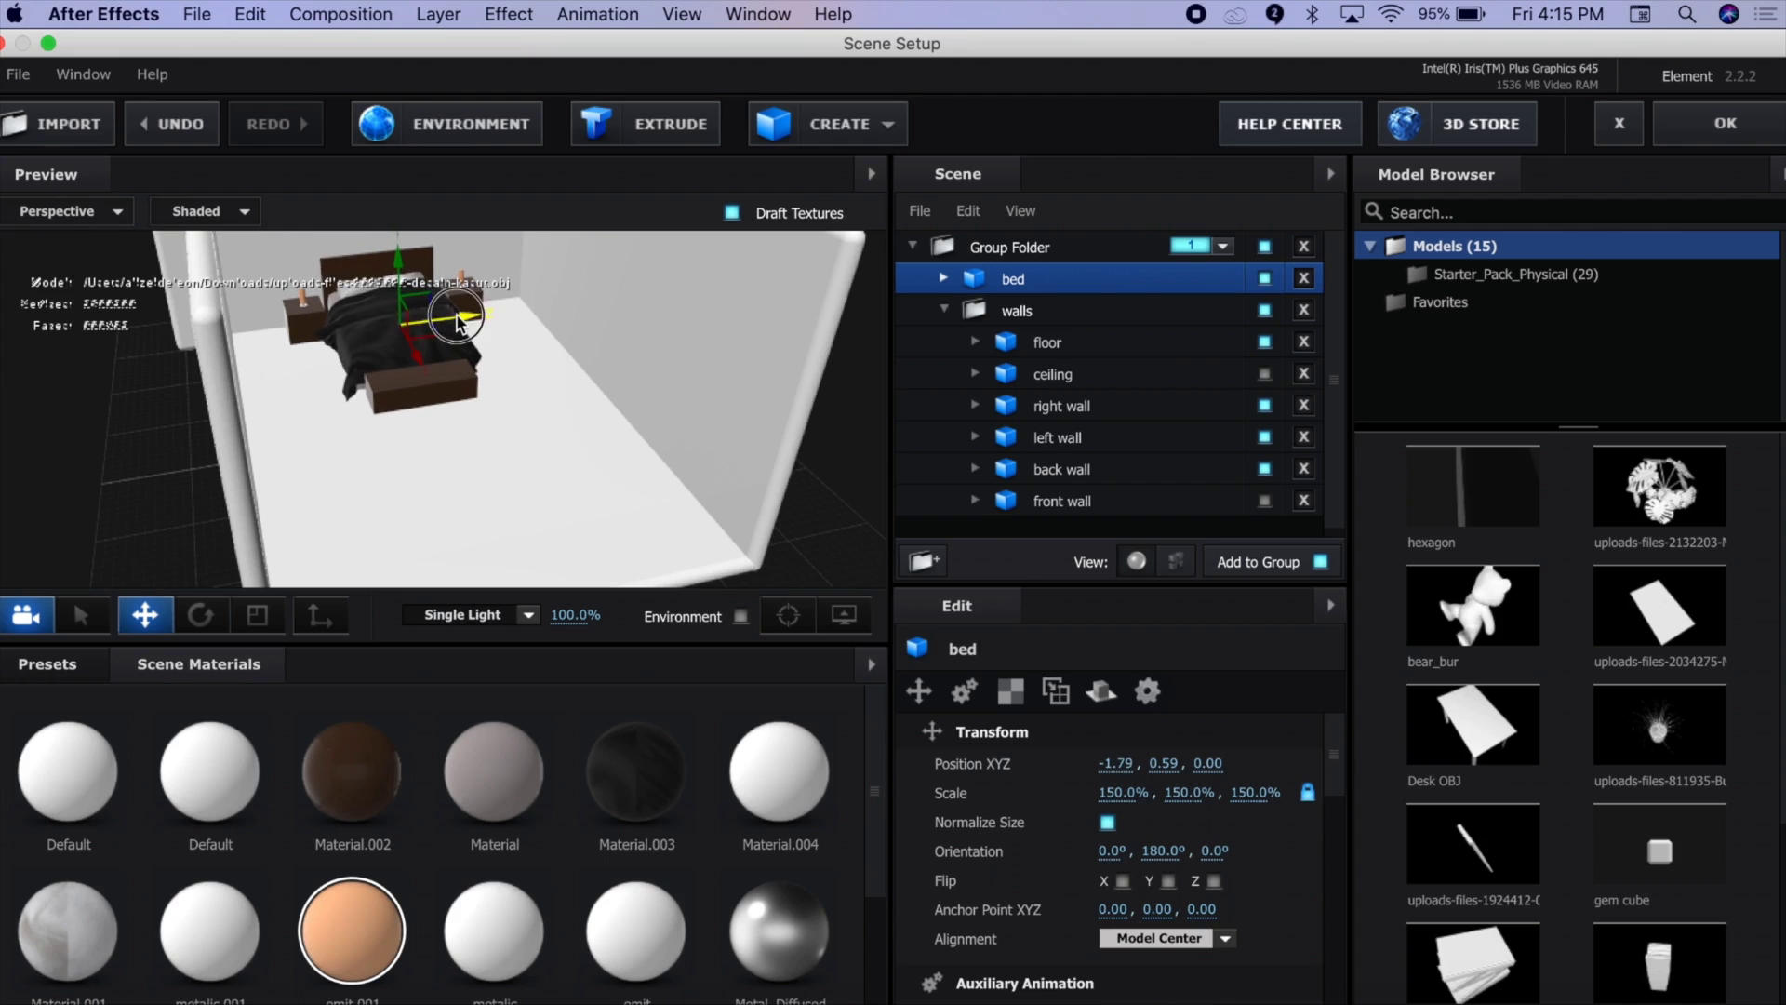
mouse_move(550, 471)
left_mouse_down()
mouse_move(494, 427)
mouse_move(550, 423)
mouse_move(549, 441)
left_mouse_up()
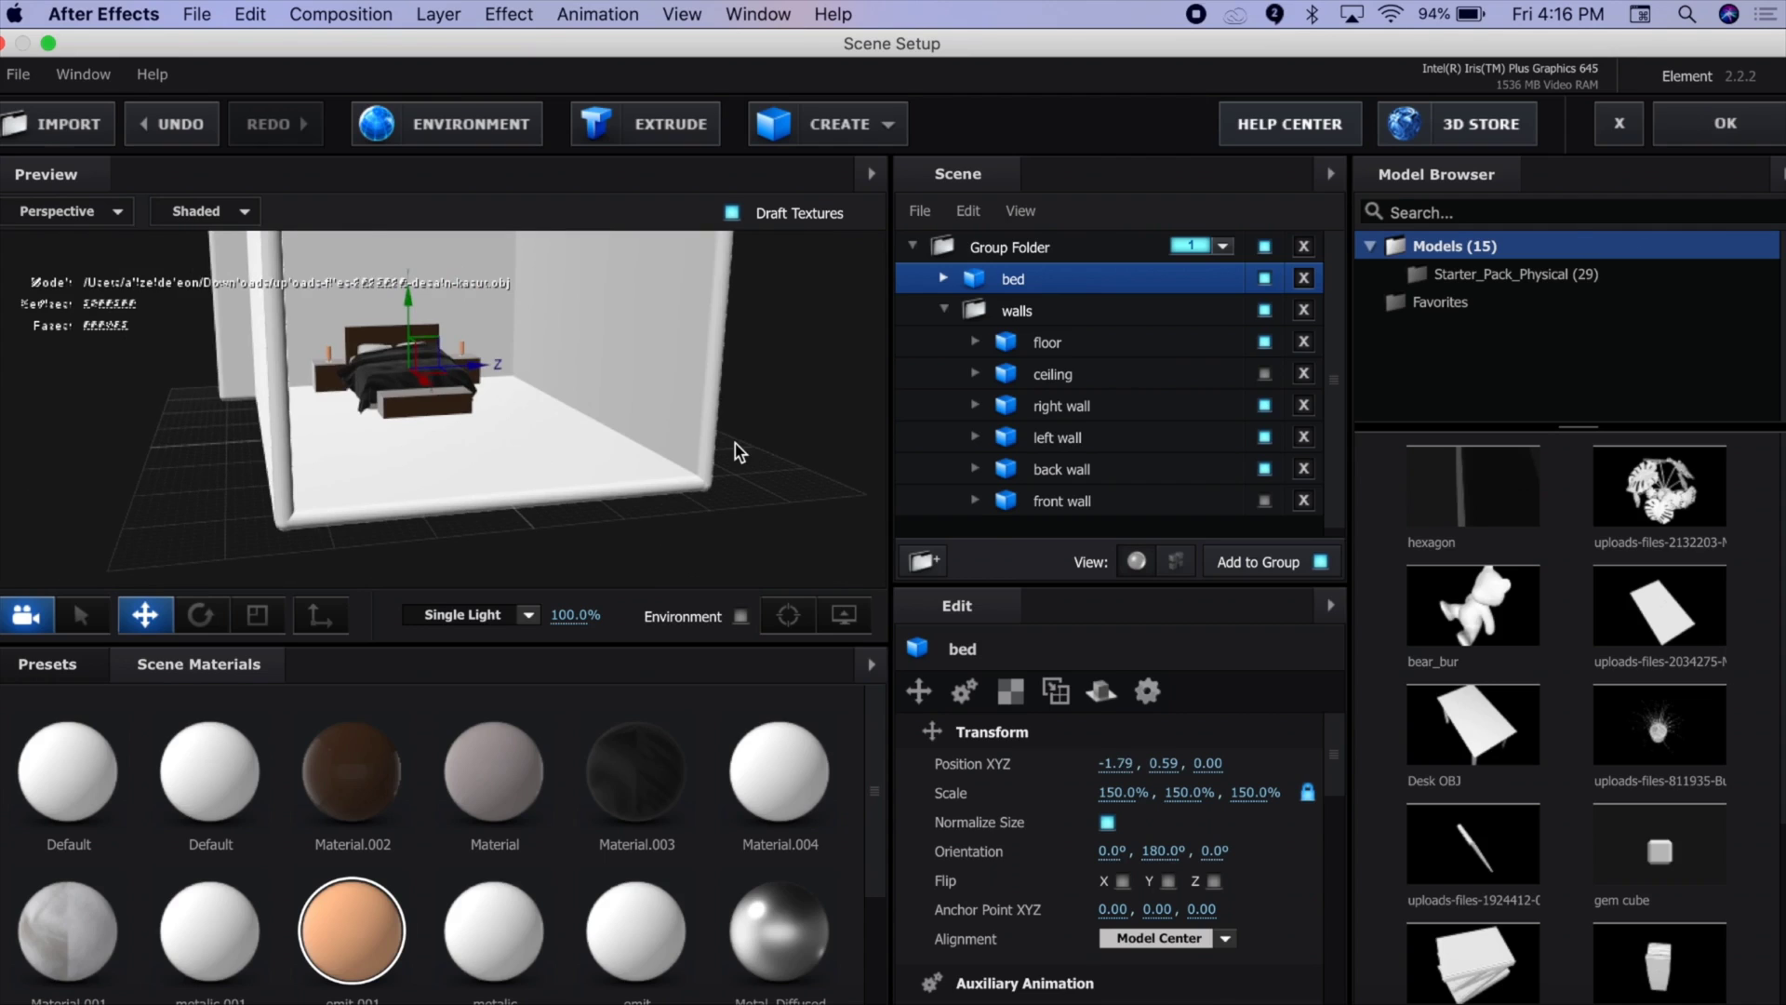
left_click(1015, 313)
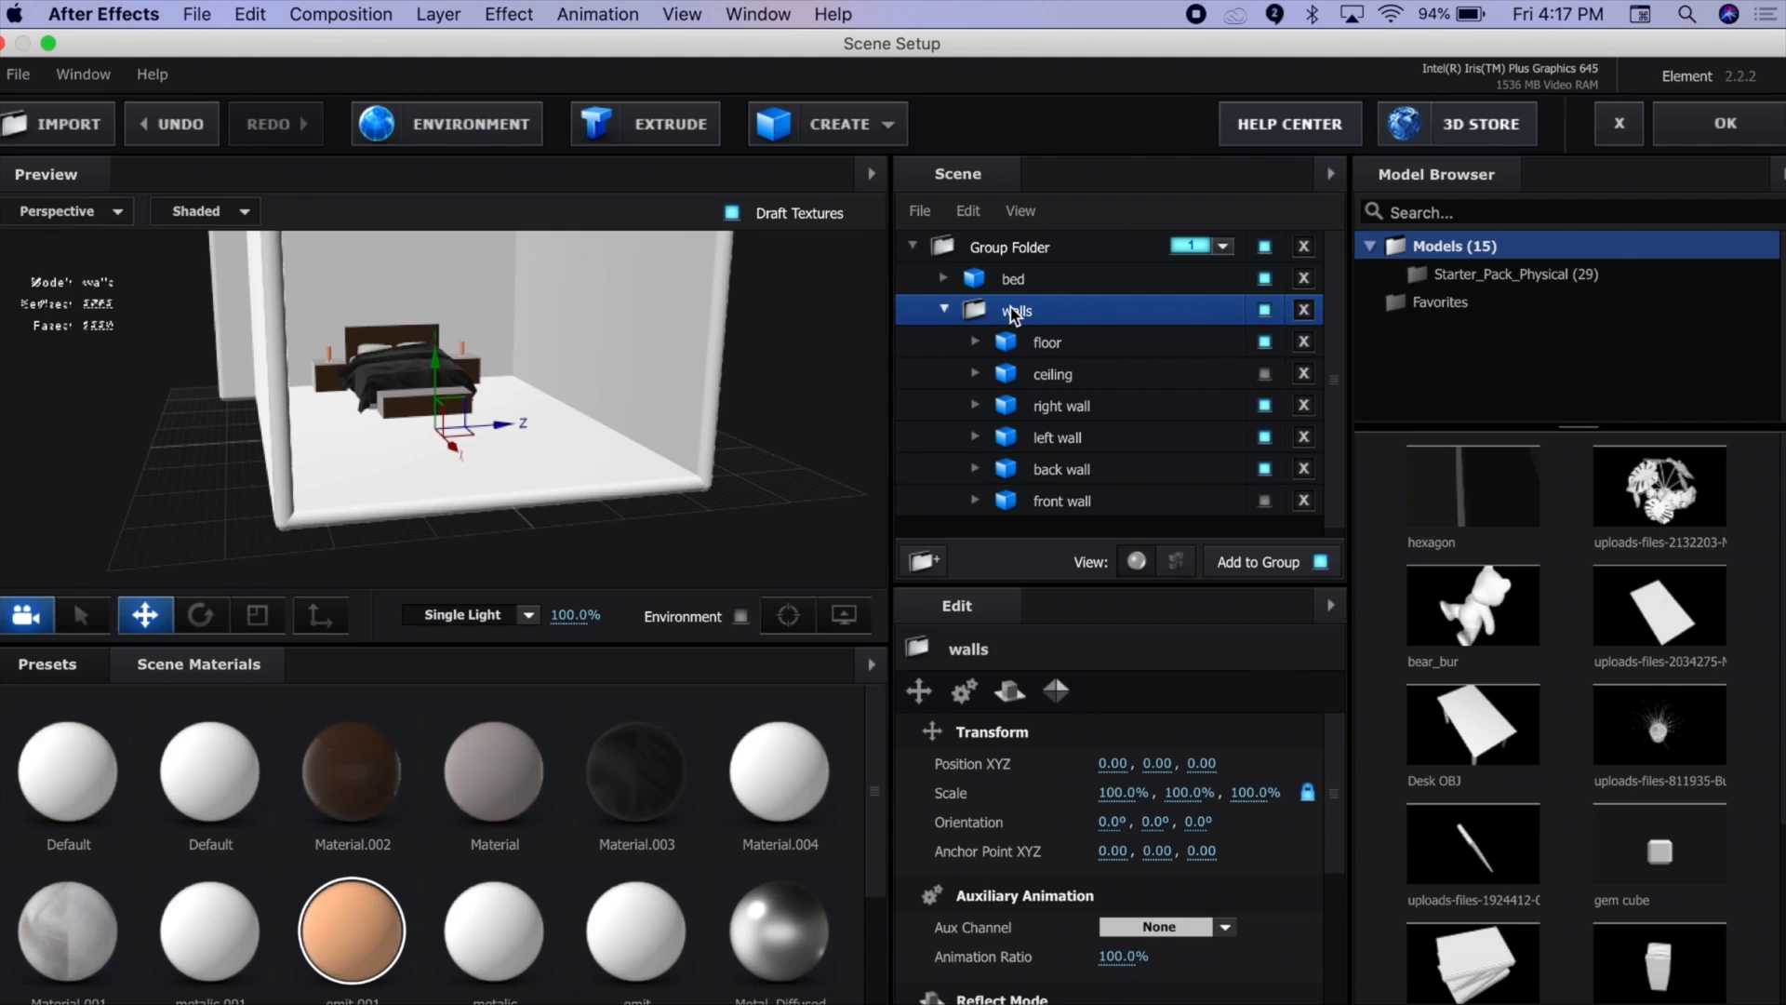
left_click(975, 342)
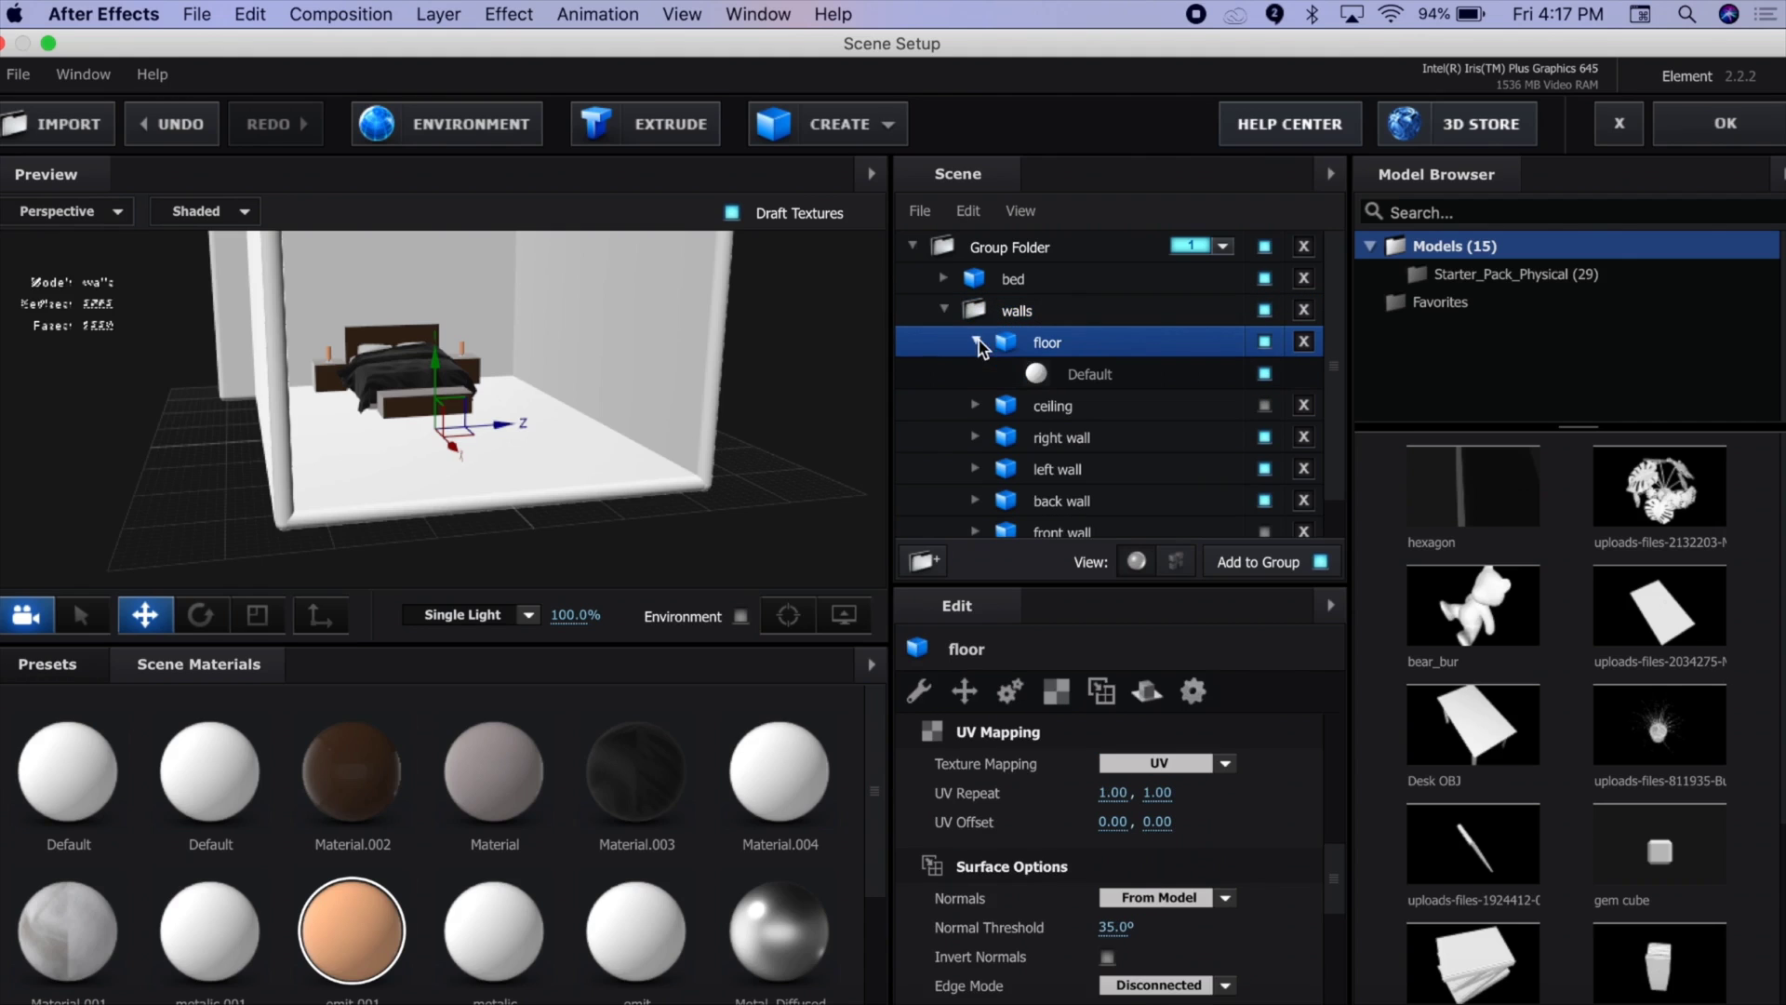
left_click(1047, 377)
left_click(1116, 762)
left_click(978, 228)
left_click_drag(1070, 207, 1095, 193)
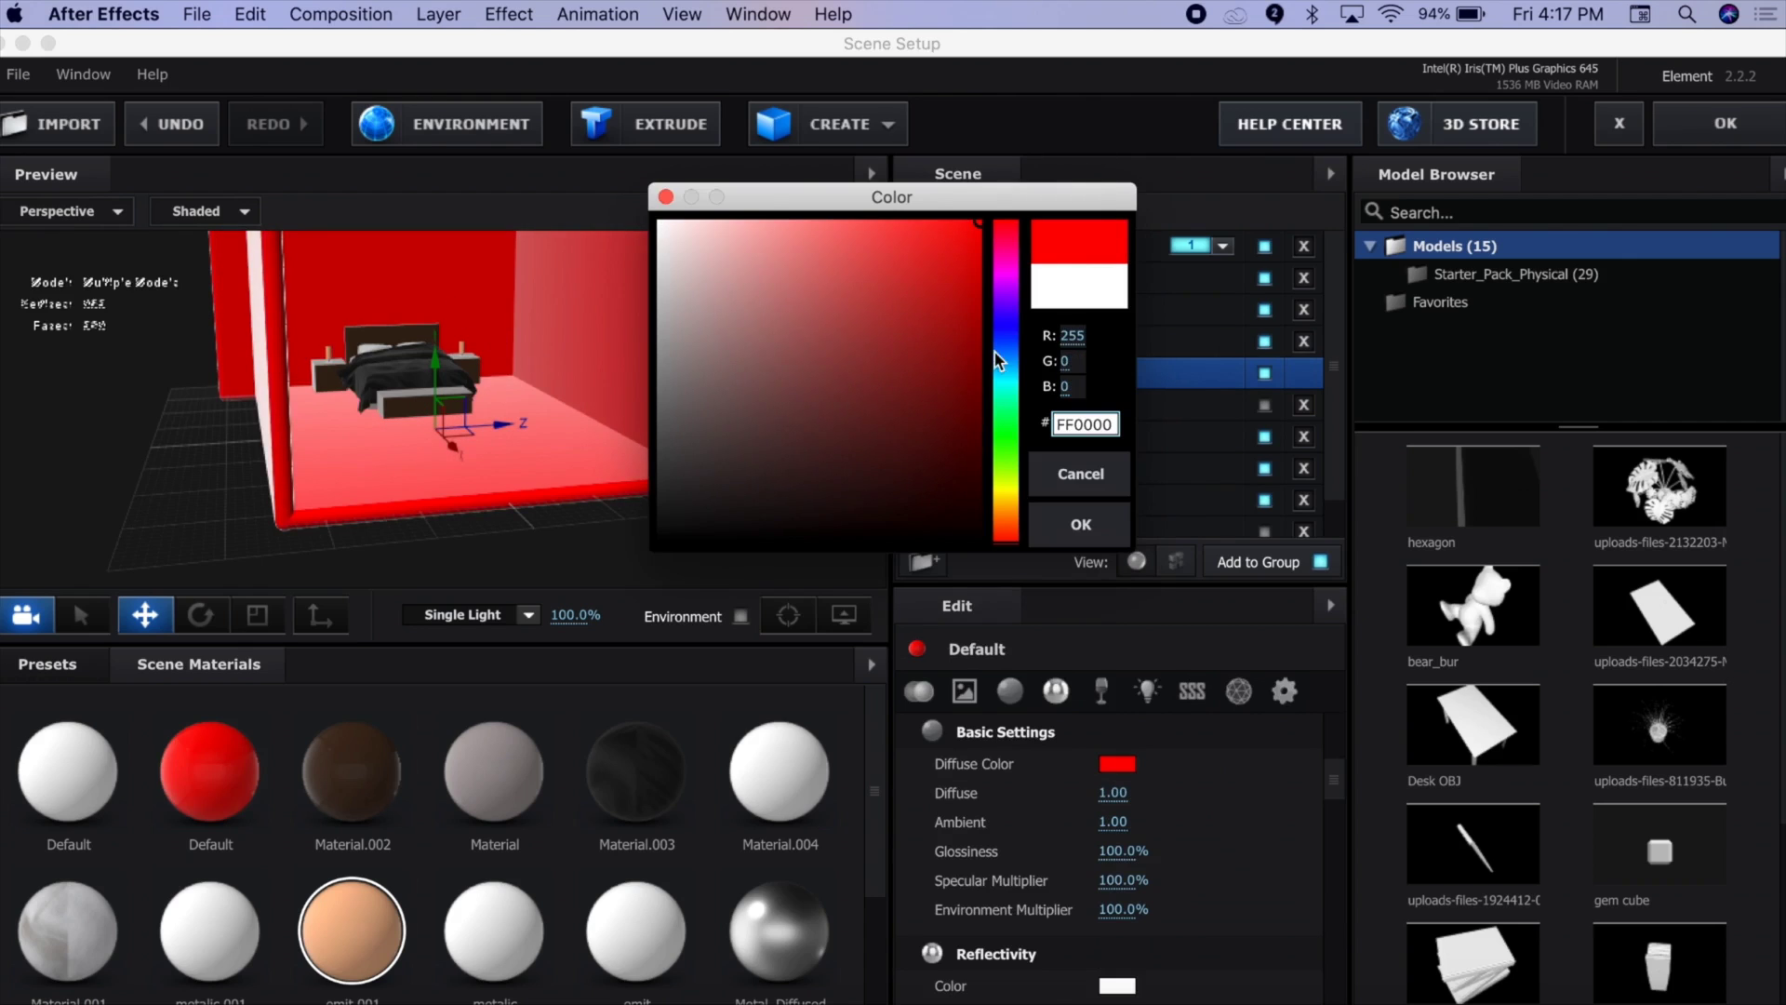
left_click(1081, 474)
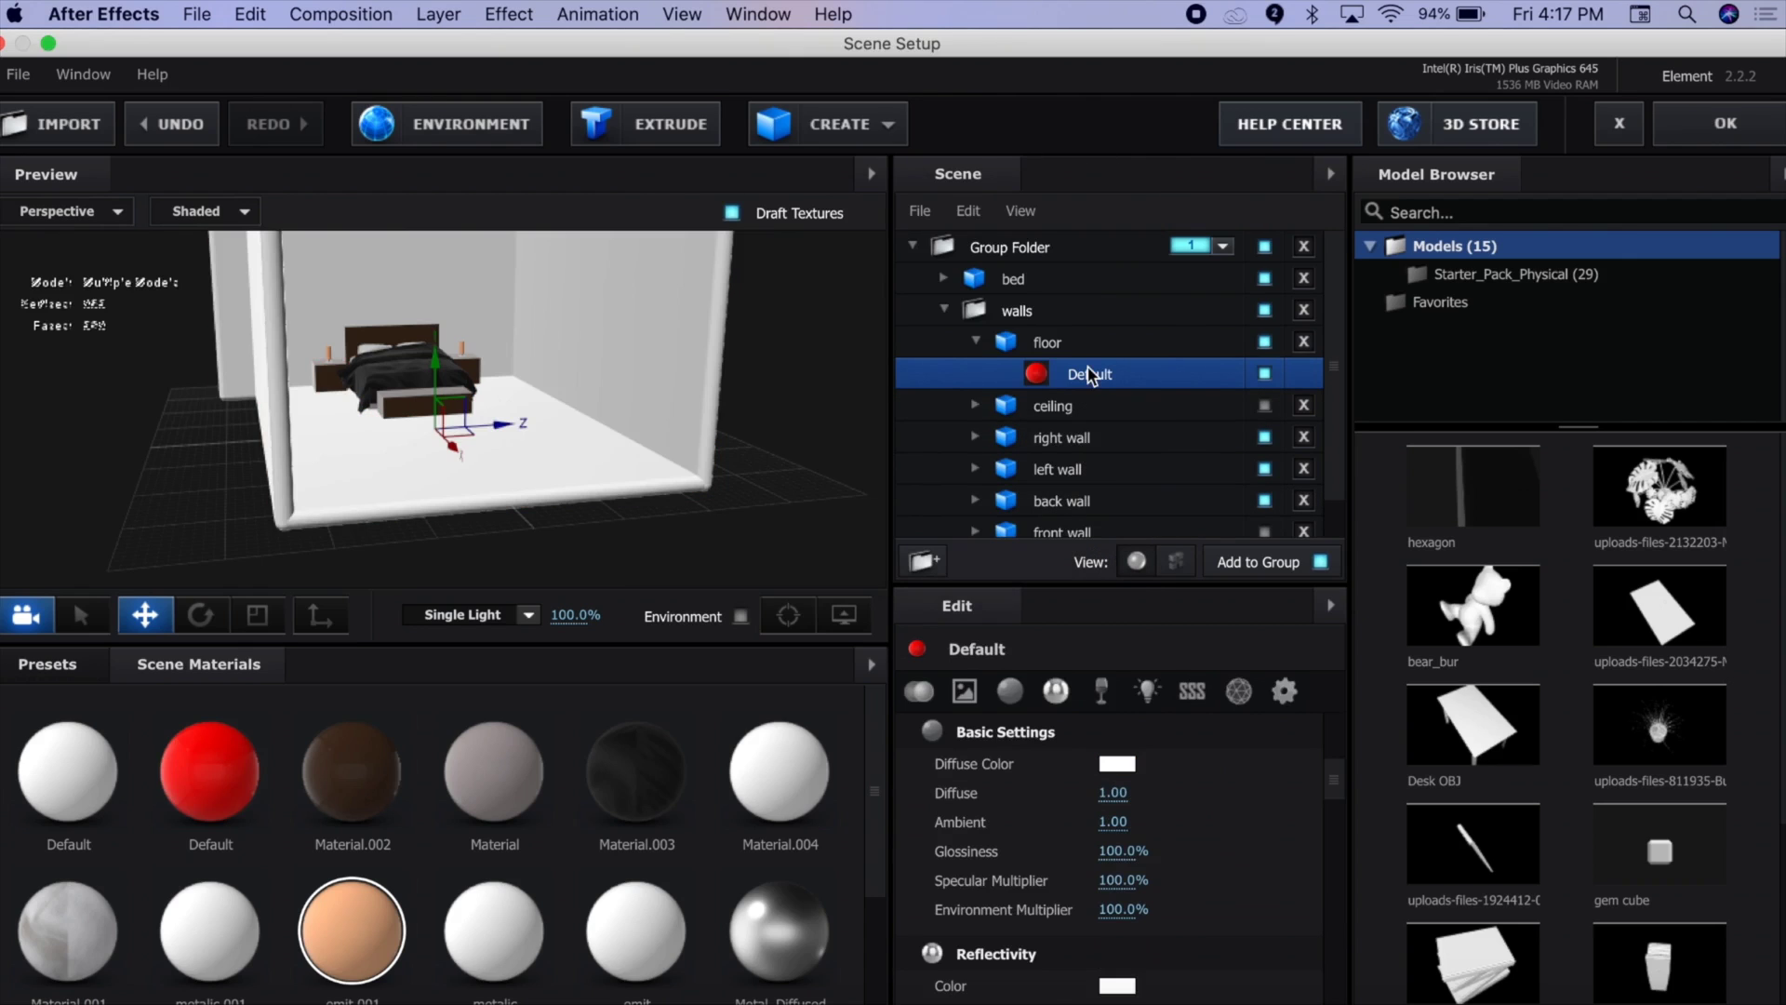
Expand the ceiling, right wall, left wall and back wall to list their materials
left_click(974, 405)
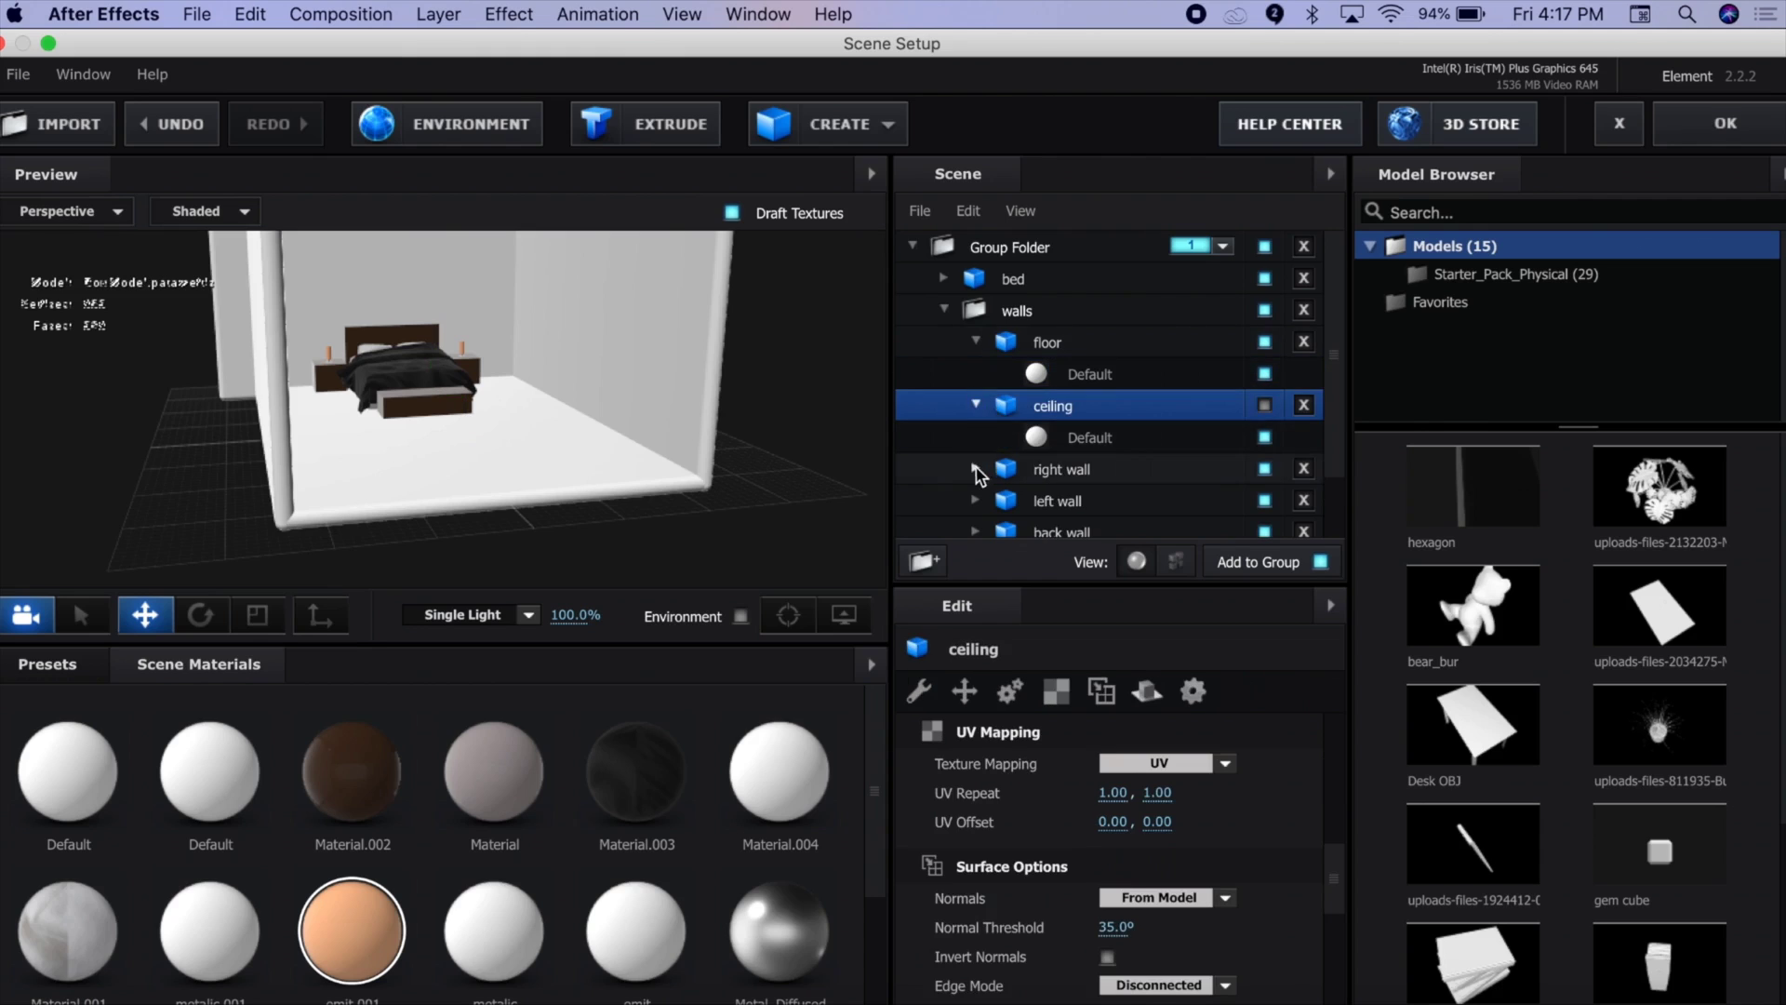
left_click(975, 469)
scroll(973, 428, "down", 3)
left_click(973, 428)
left_click(975, 492)
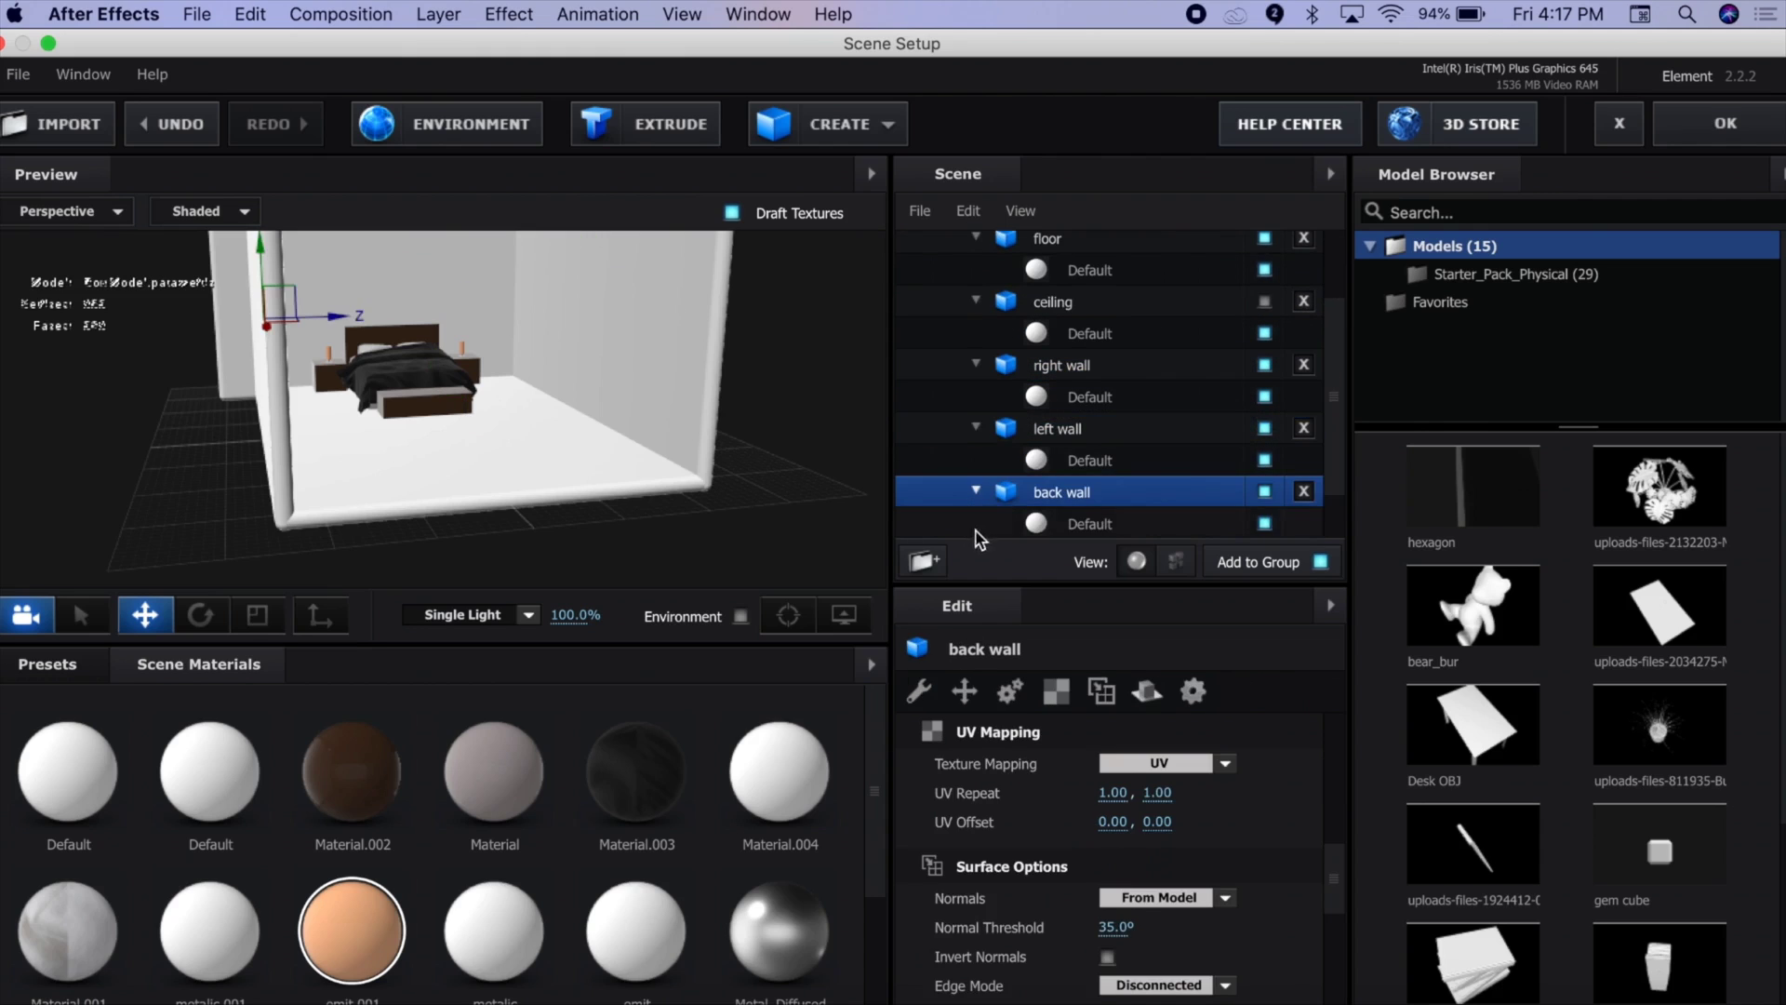
scroll(975, 491, "down", 2)
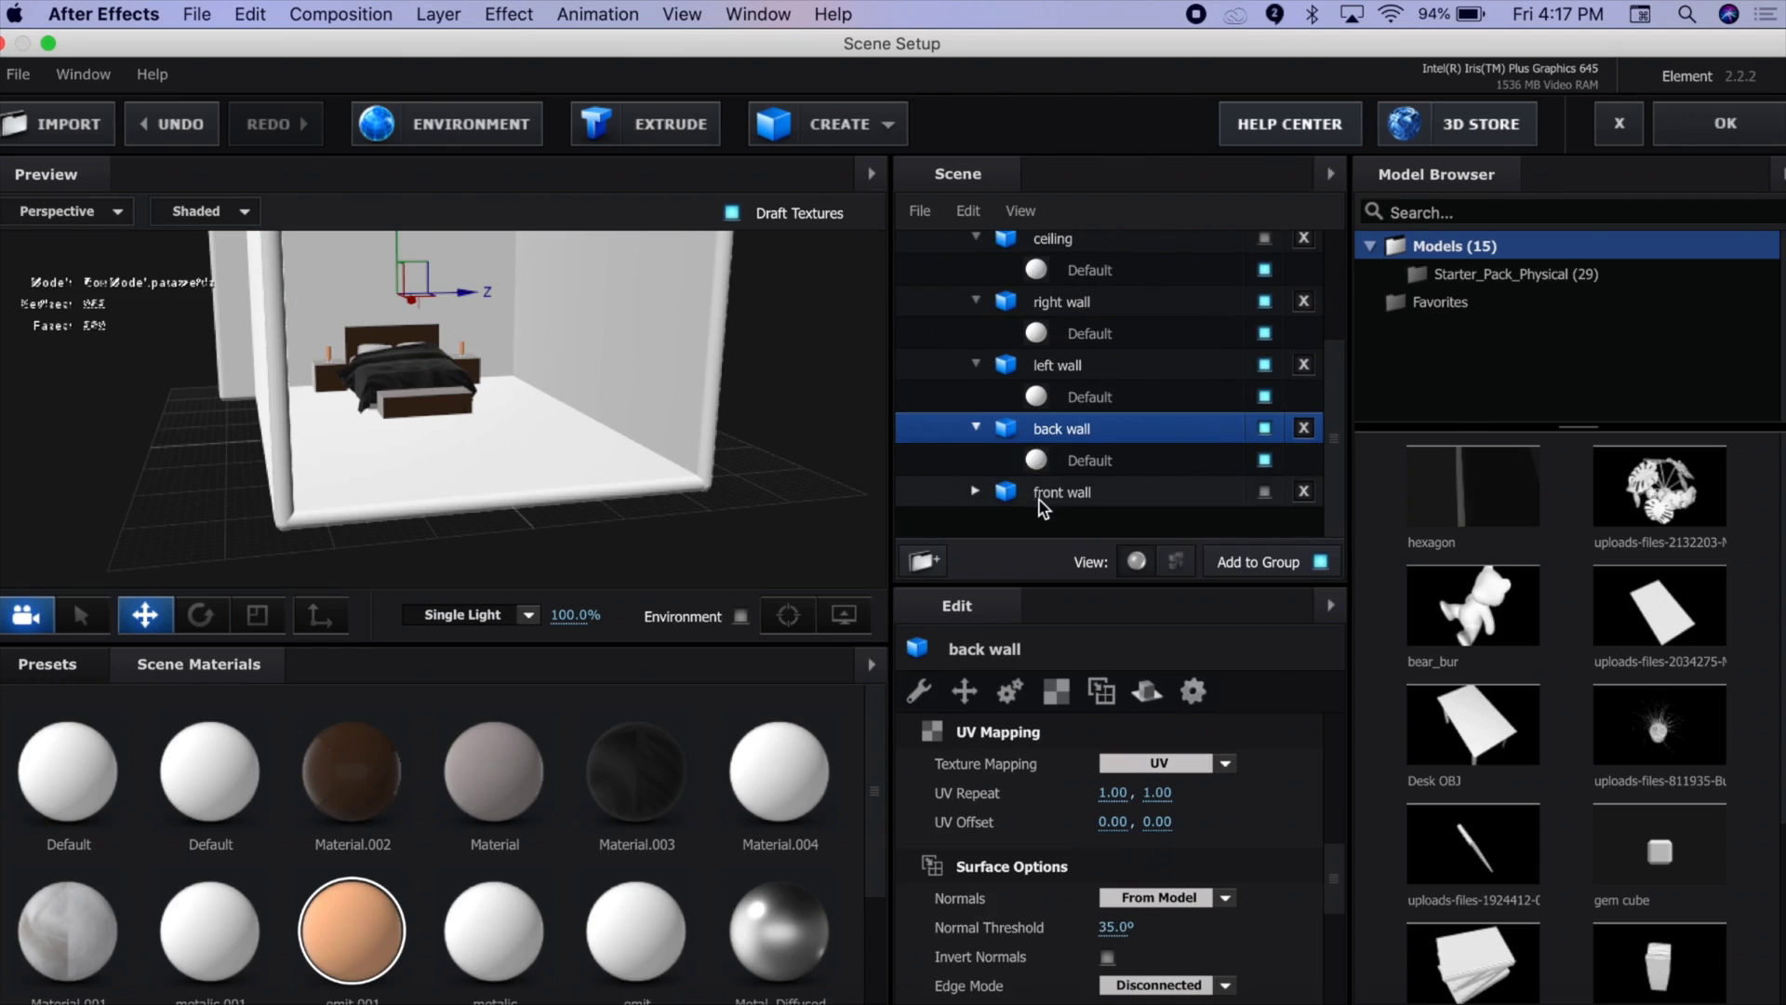
Duplicate and replace the shared default material separately on the back wall, left wall, right wall, ceiling and floor
right_click(1076, 470)
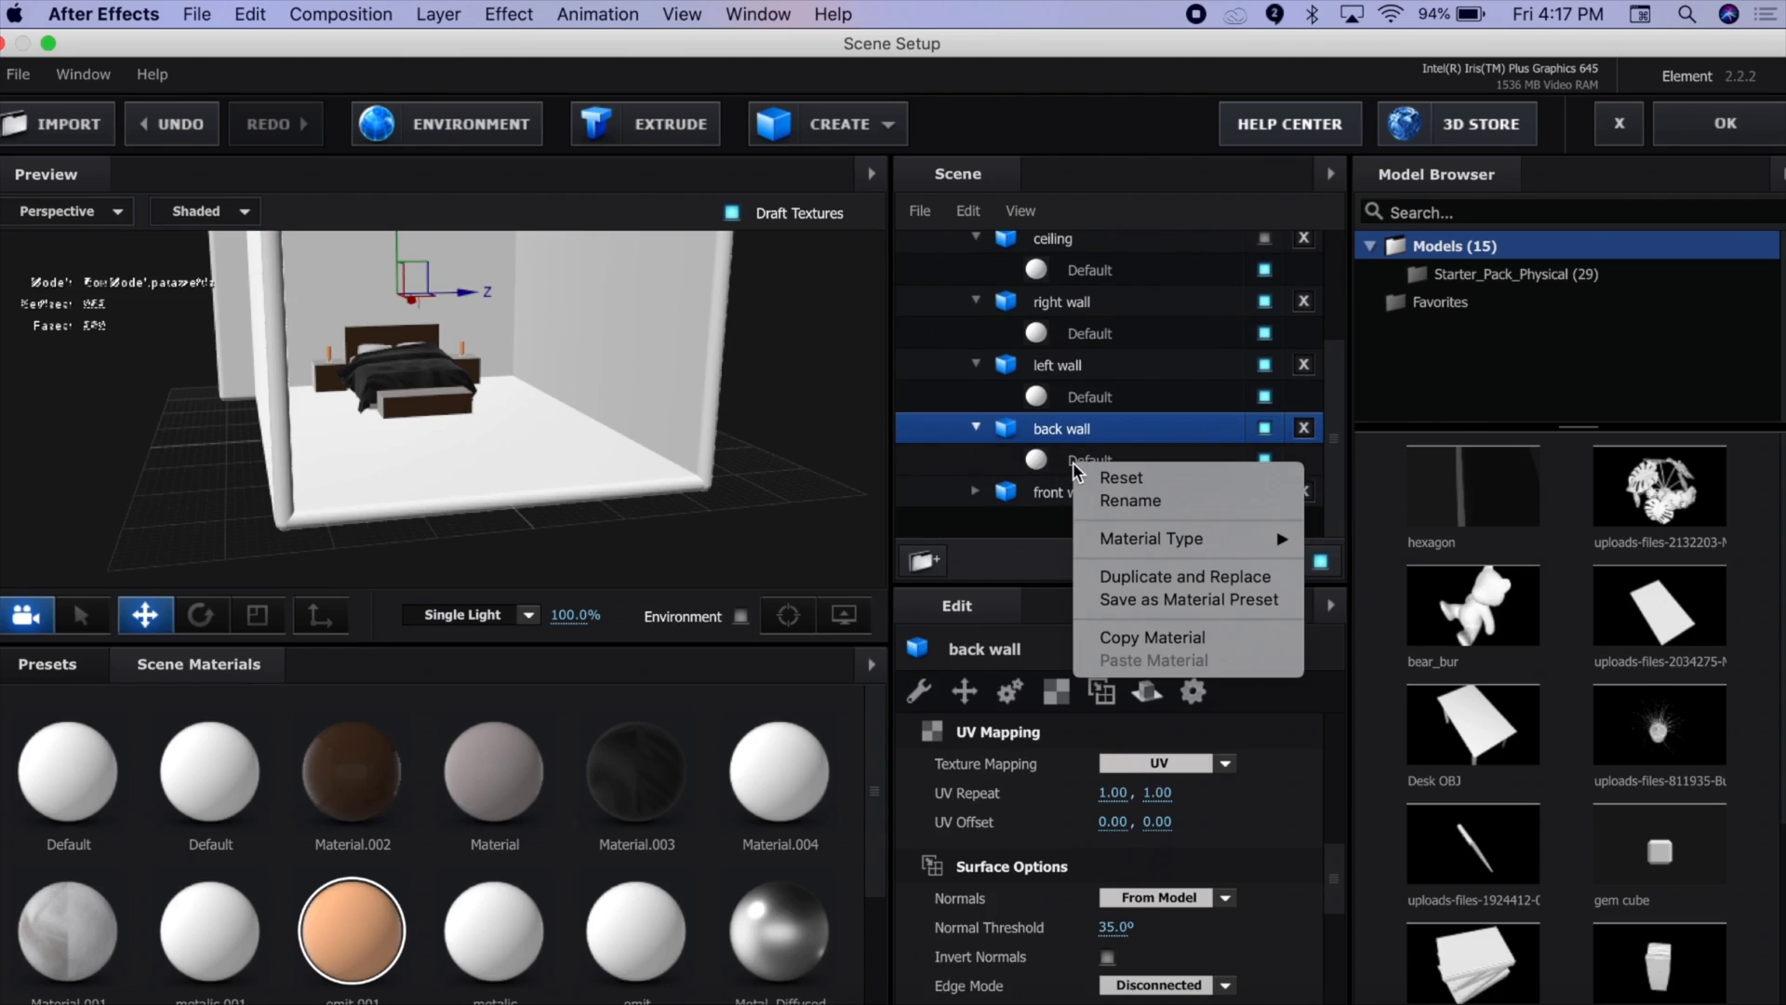
left_click(1177, 577)
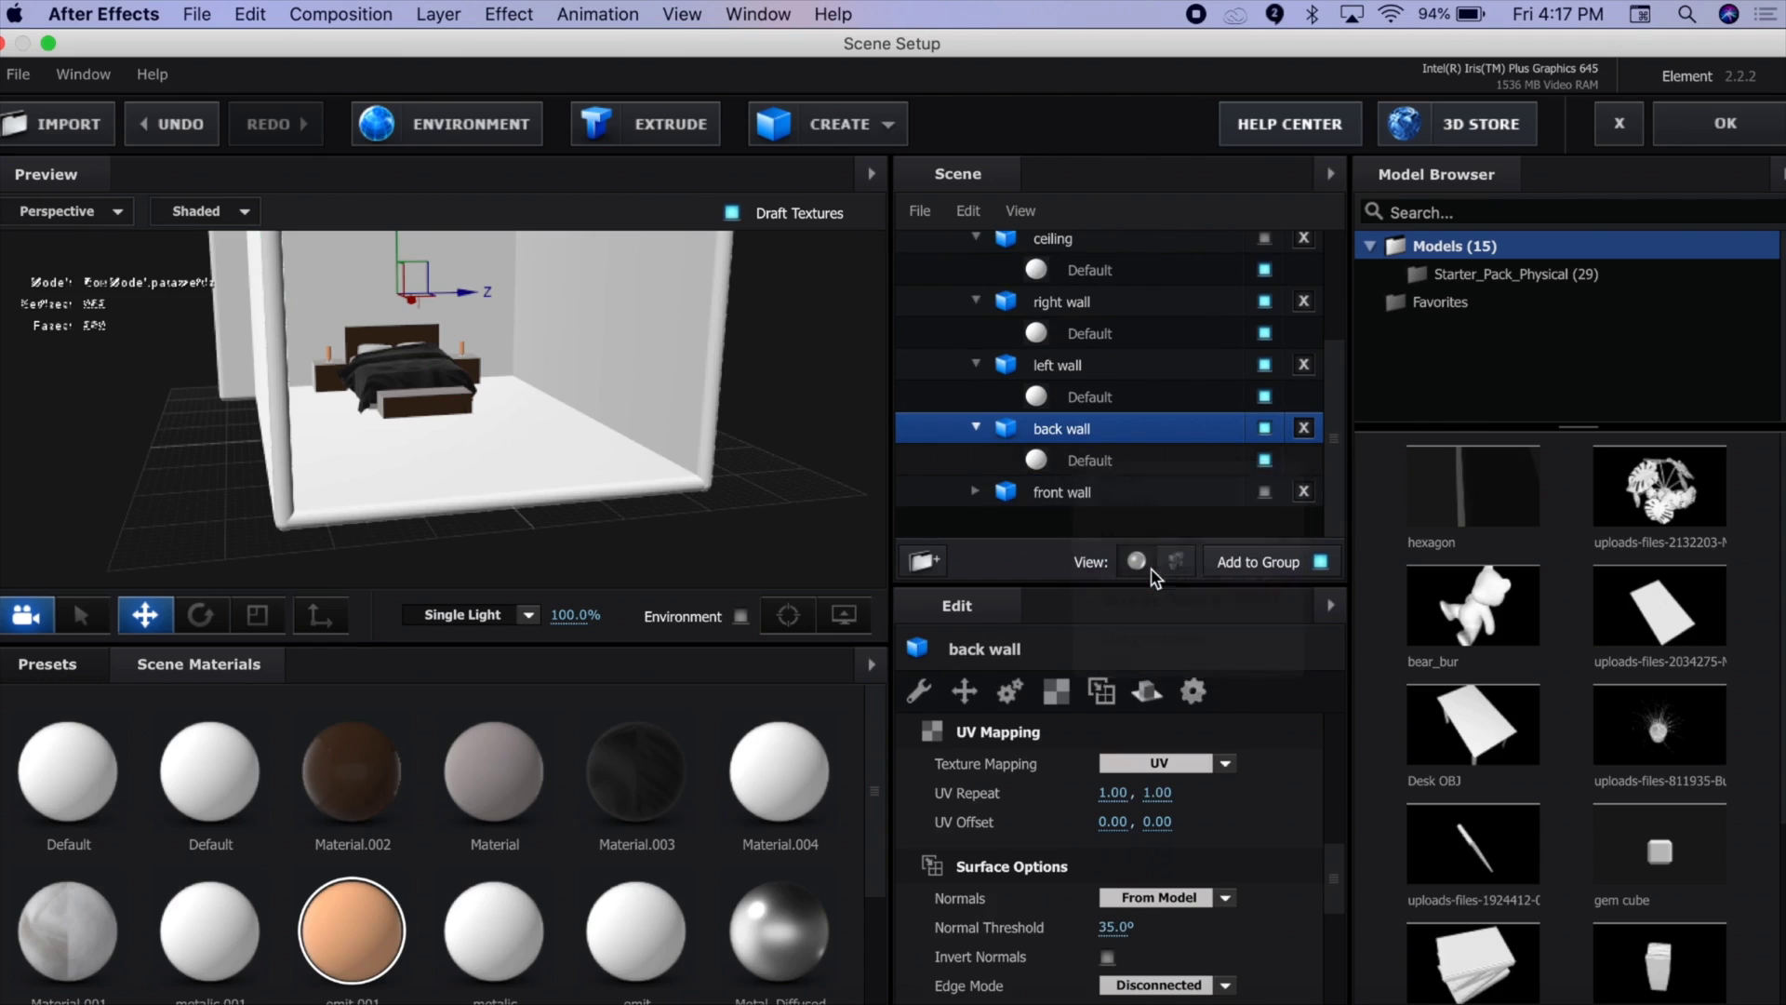
right_click(1102, 400)
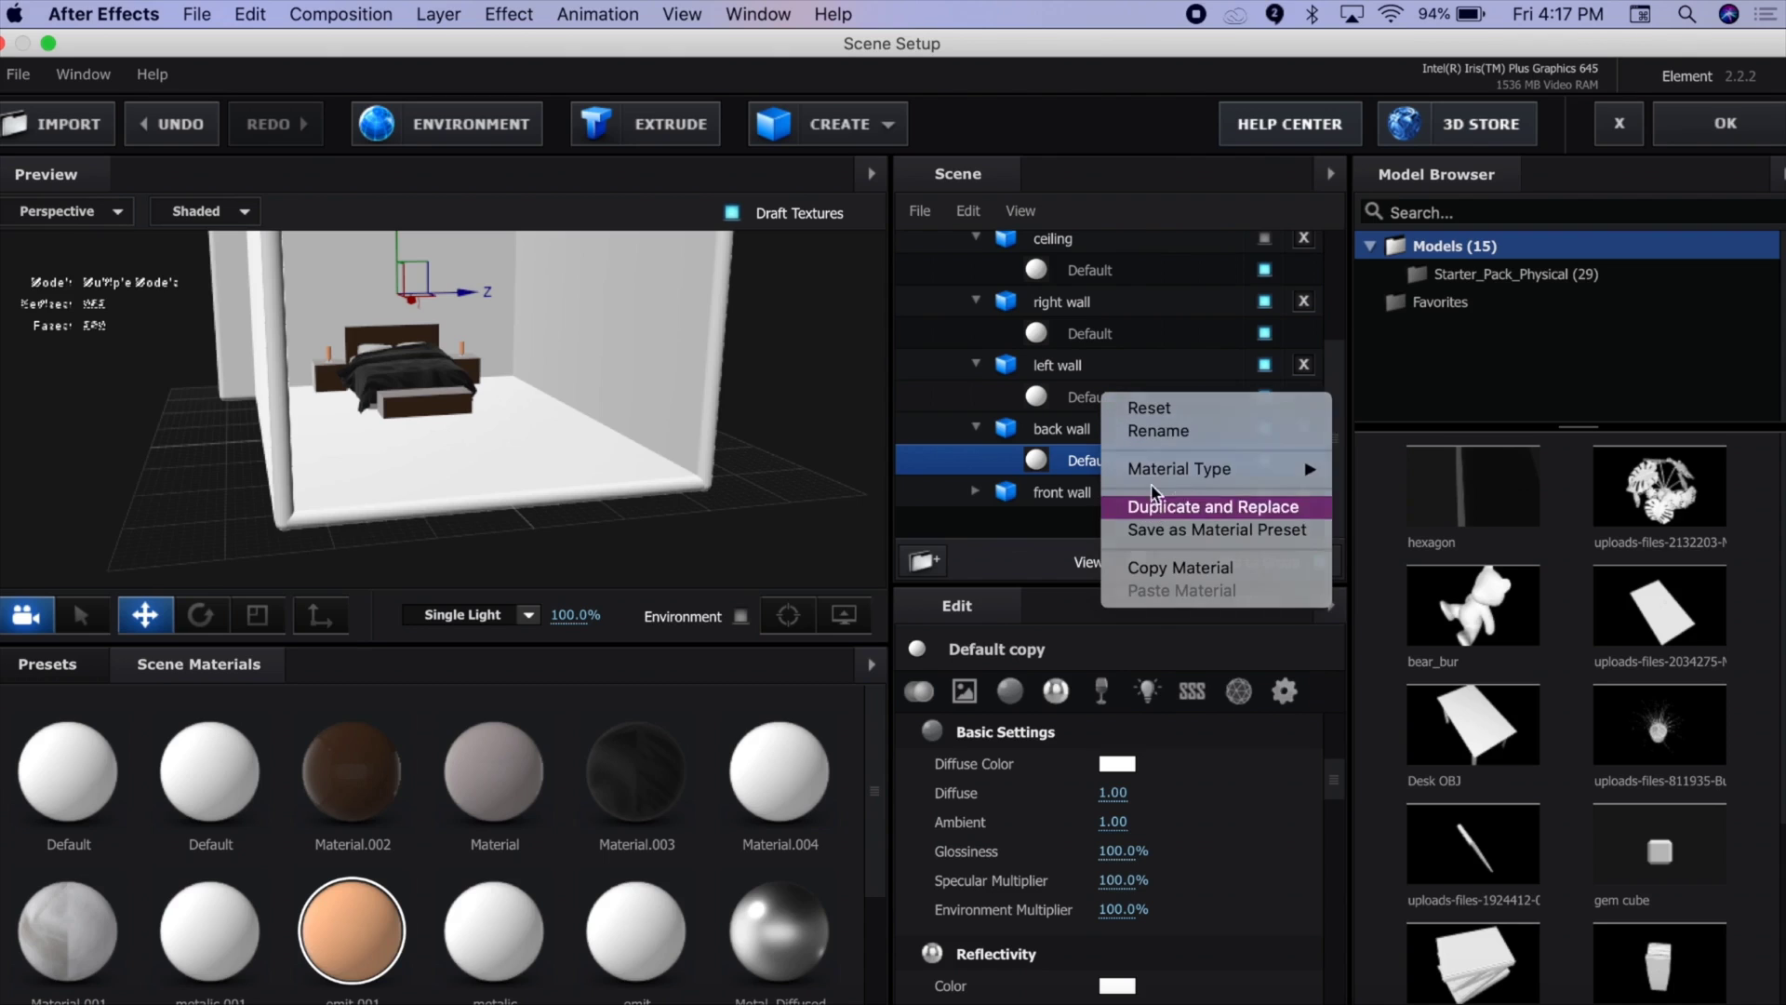
left_click(1163, 505)
right_click(1096, 342)
left_click(1157, 449)
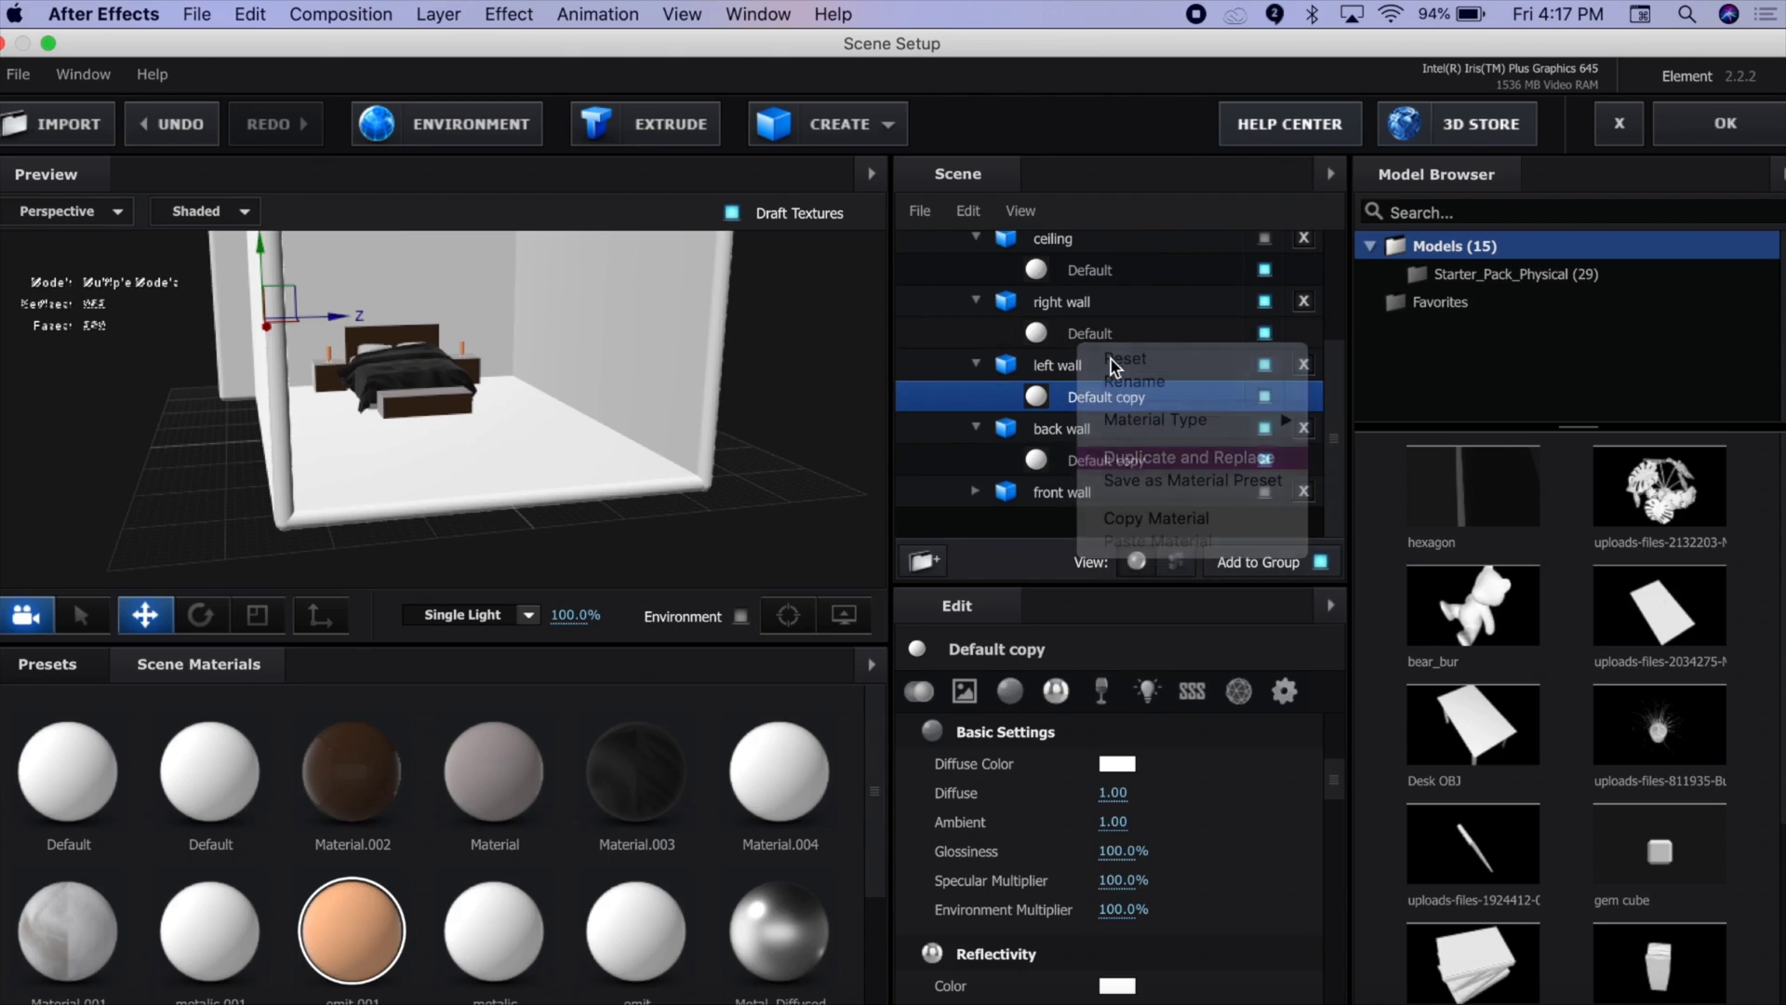
right_click(1107, 372)
left_click(1172, 500)
right_click(1121, 372)
left_click(1174, 497)
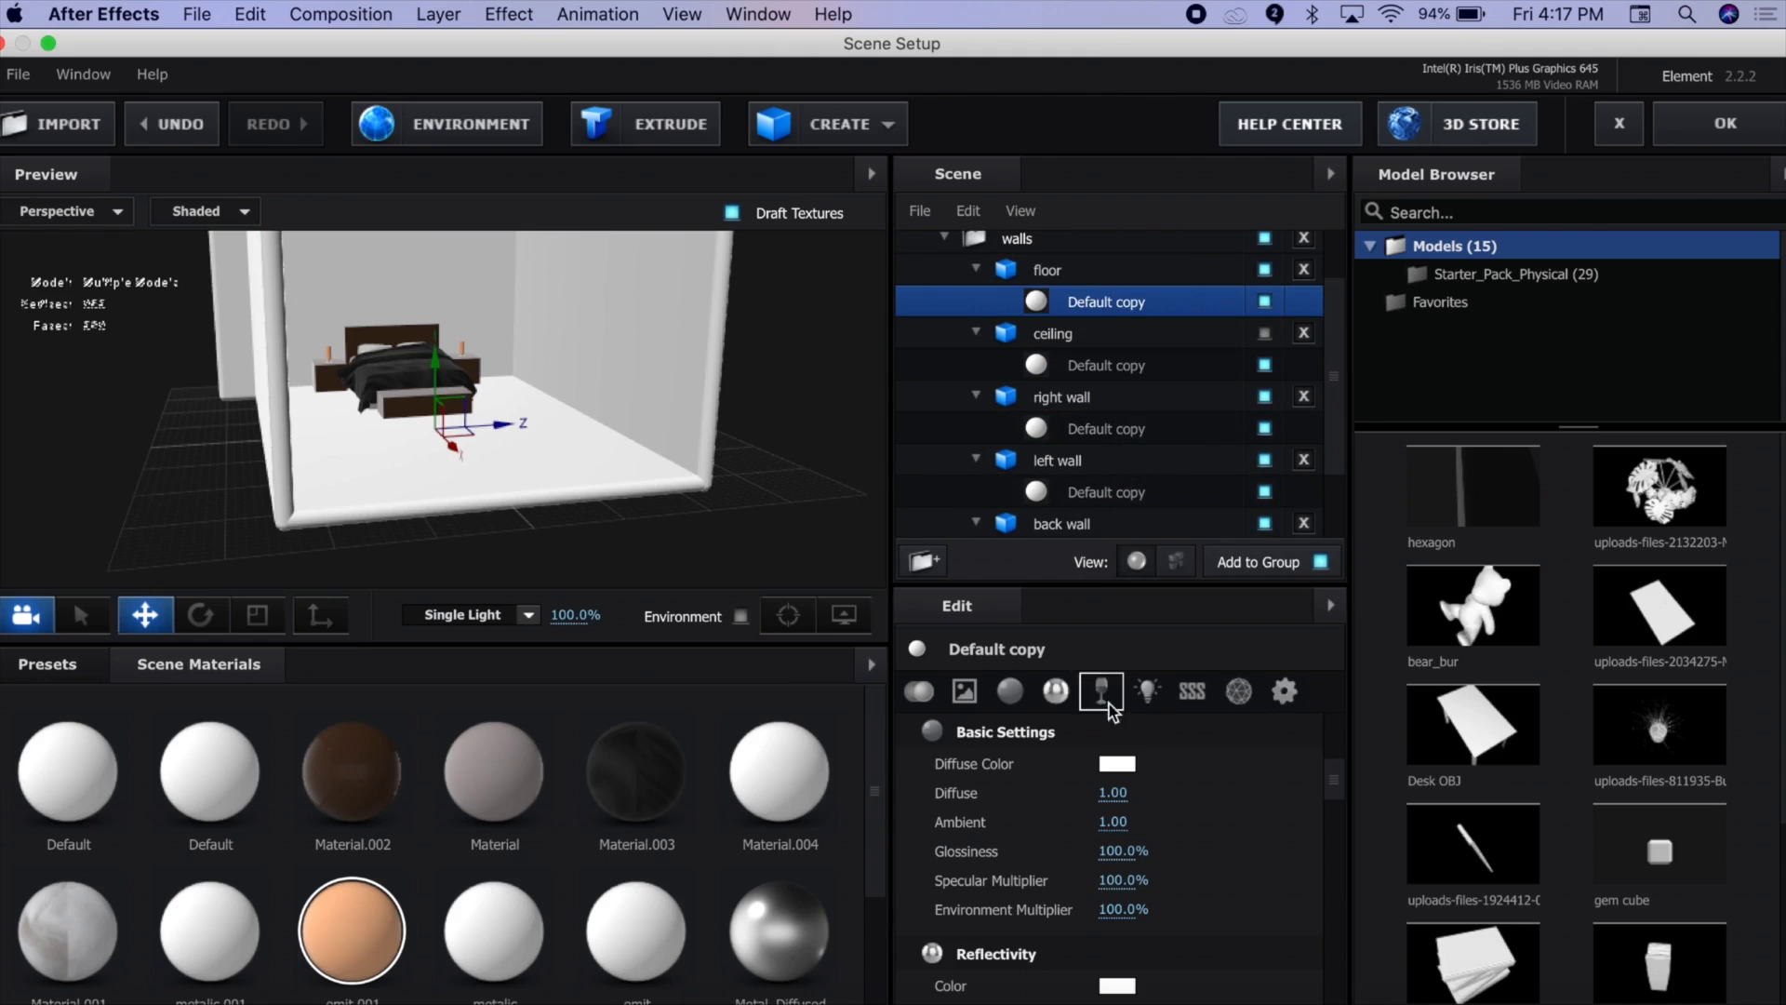
left_click(1117, 764)
left_click(976, 223)
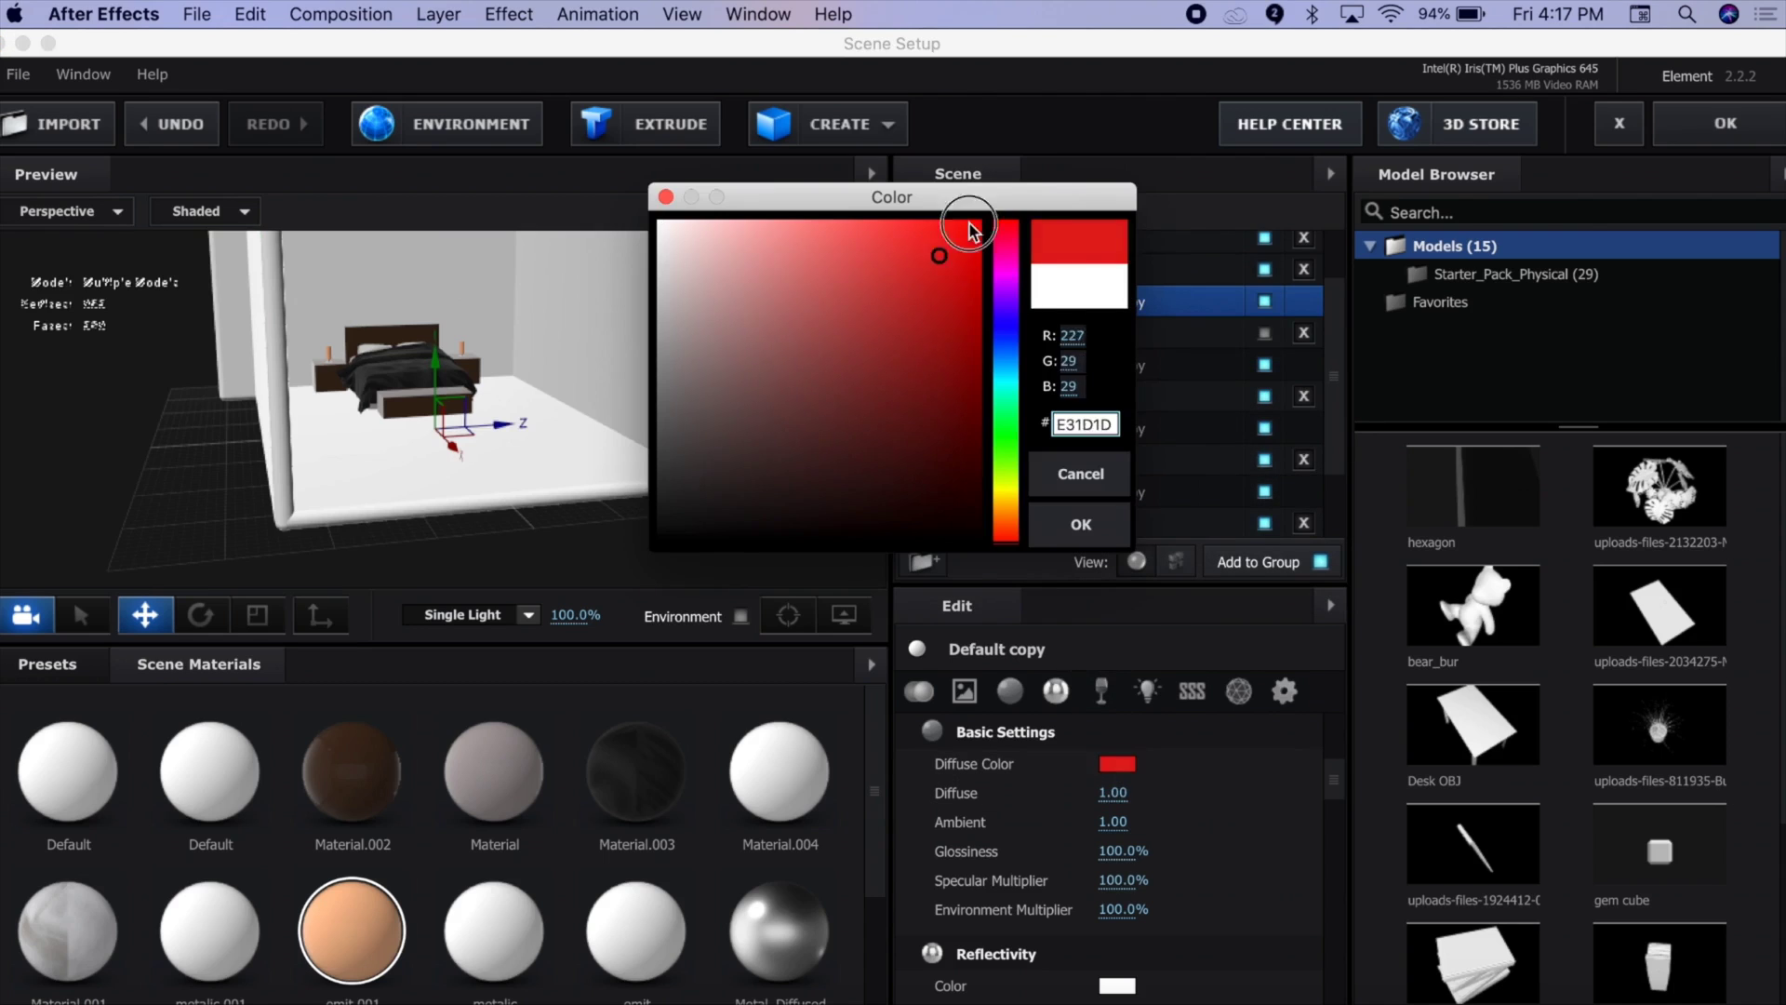
left_click(1050, 476)
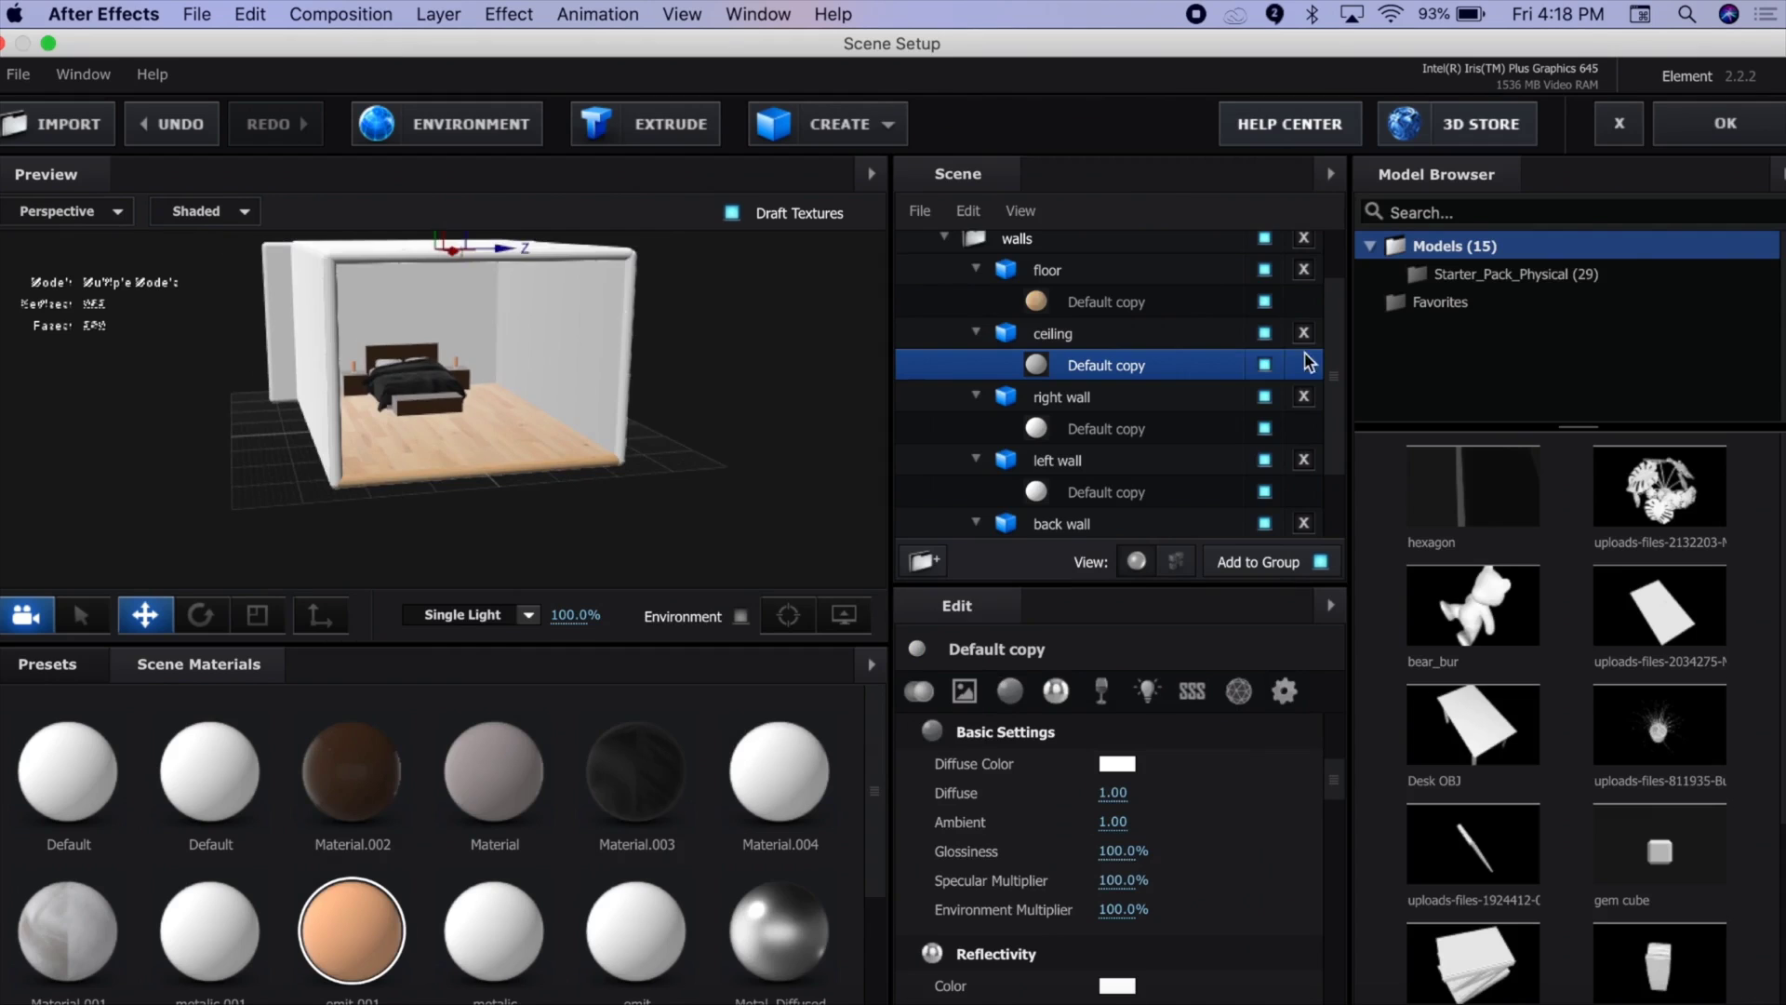
Set the diffuse color of the right wall's material to light pink
left_click_drag(707, 400, 616, 434)
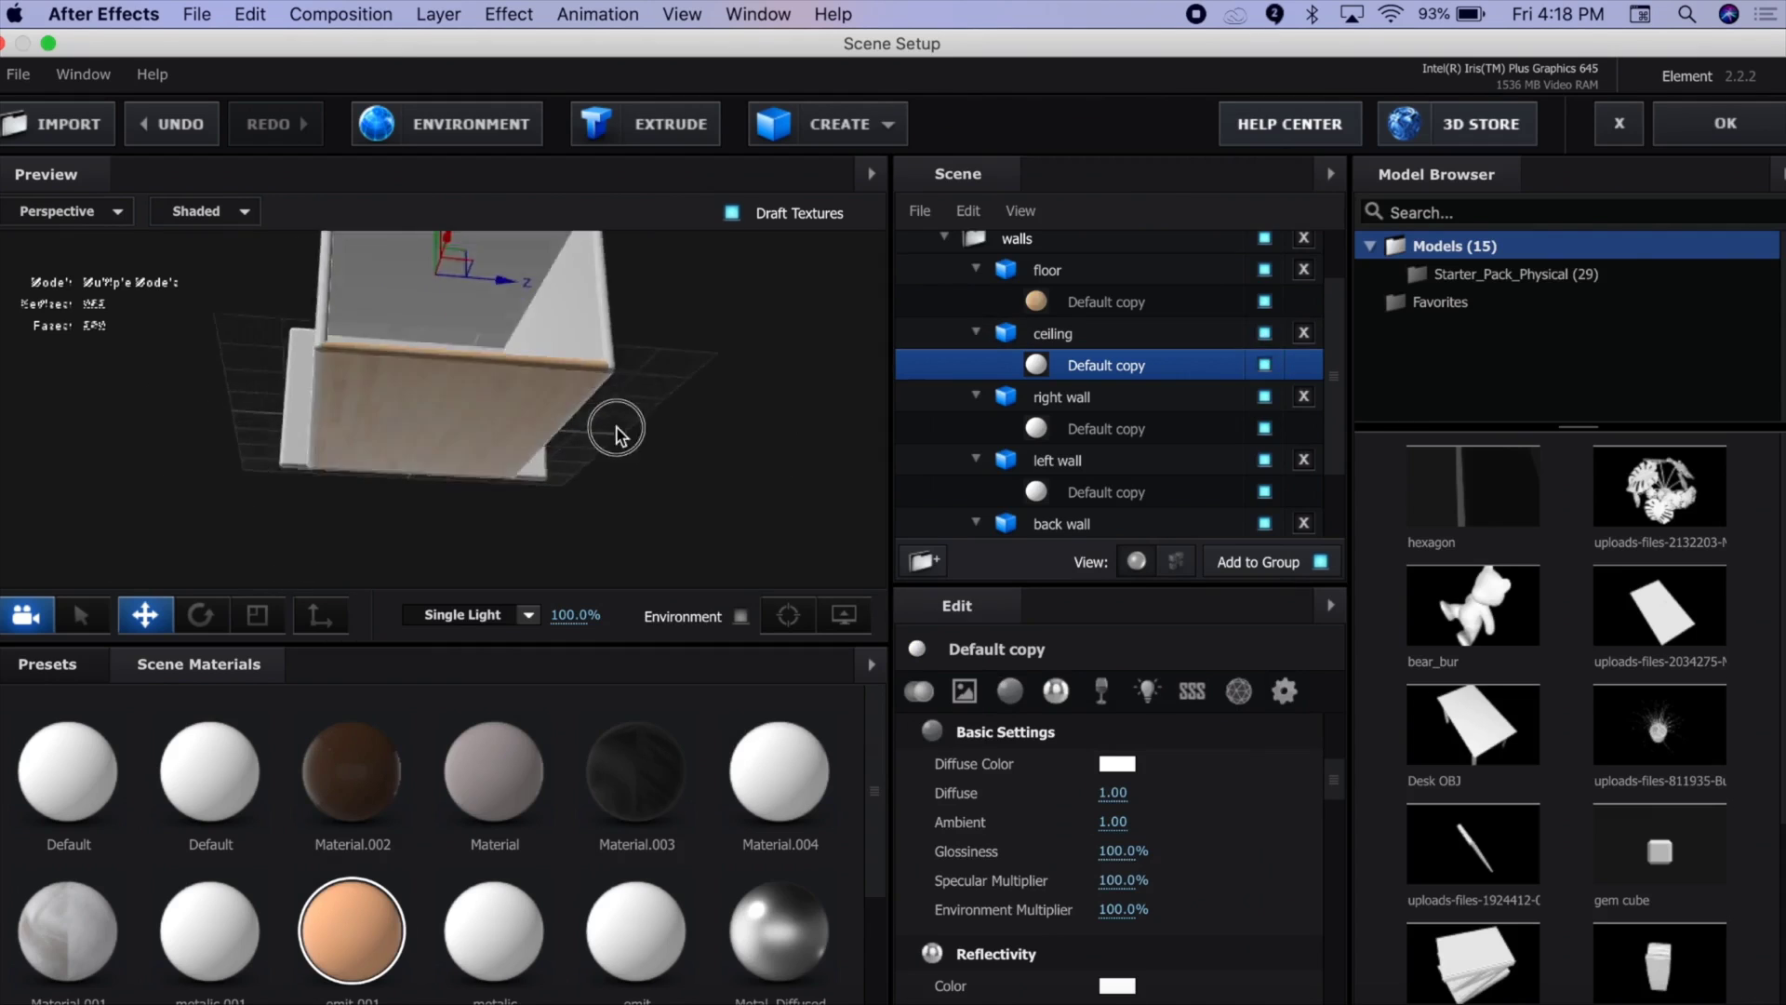
left_click(1107, 428)
left_click(1117, 763)
left_click_drag(1006, 502, 1006, 263)
left_click_drag(758, 233, 758, 197)
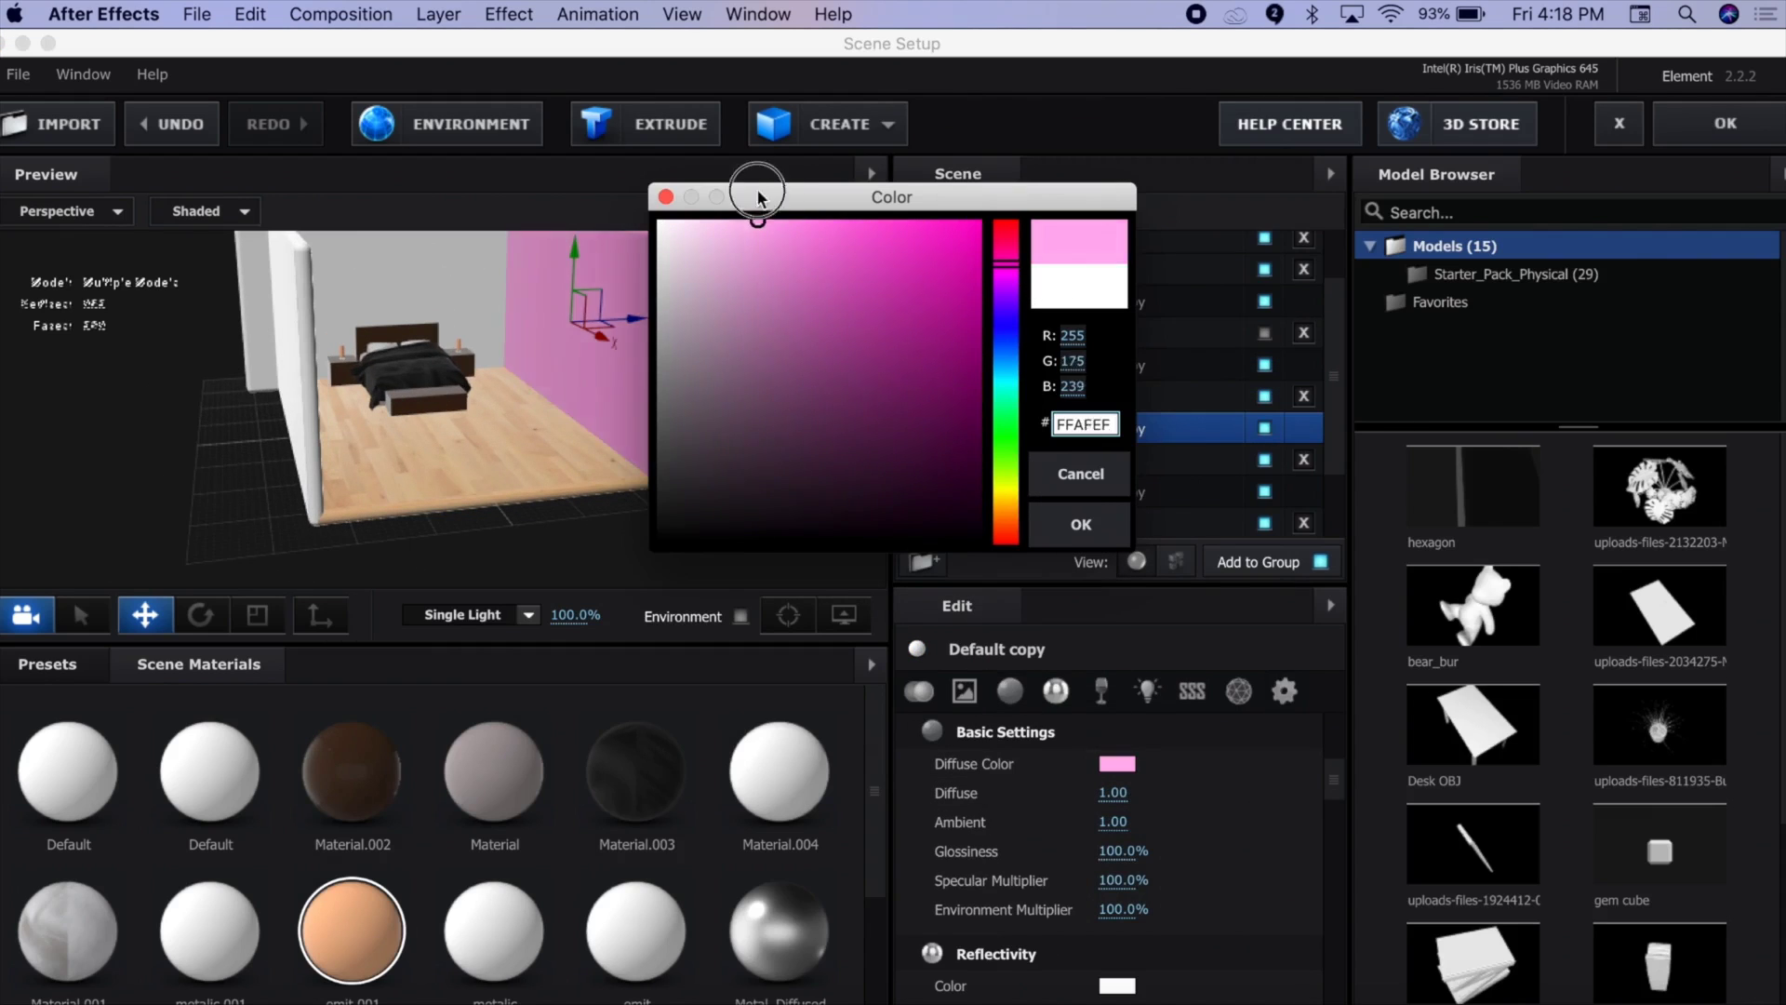
left_click(1081, 524)
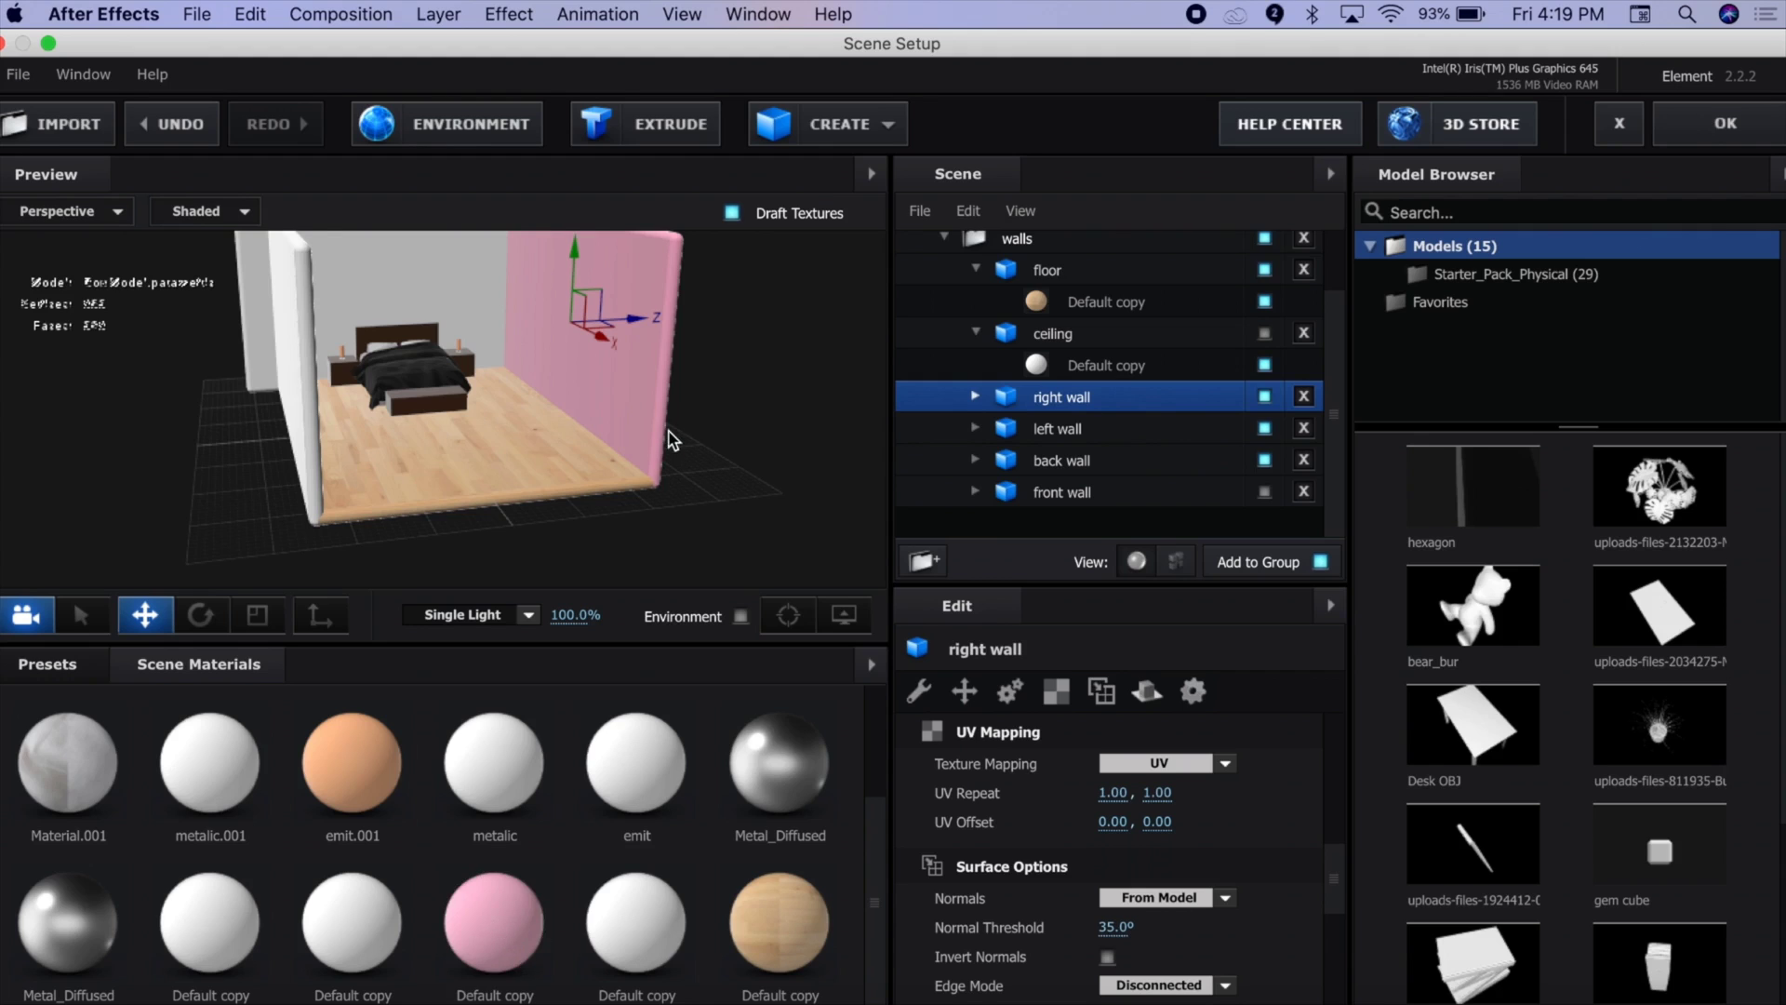
Apply the pink material to the left, back and front walls
left_click_drag(494, 916, 1001, 430)
left_click_drag(483, 913, 1000, 459)
mouse_move(533, 510)
left_mouse_down()
mouse_move(450, 506)
mouse_move(518, 490)
mouse_move(509, 518)
left_mouse_up()
left_click_drag(494, 917, 1033, 491)
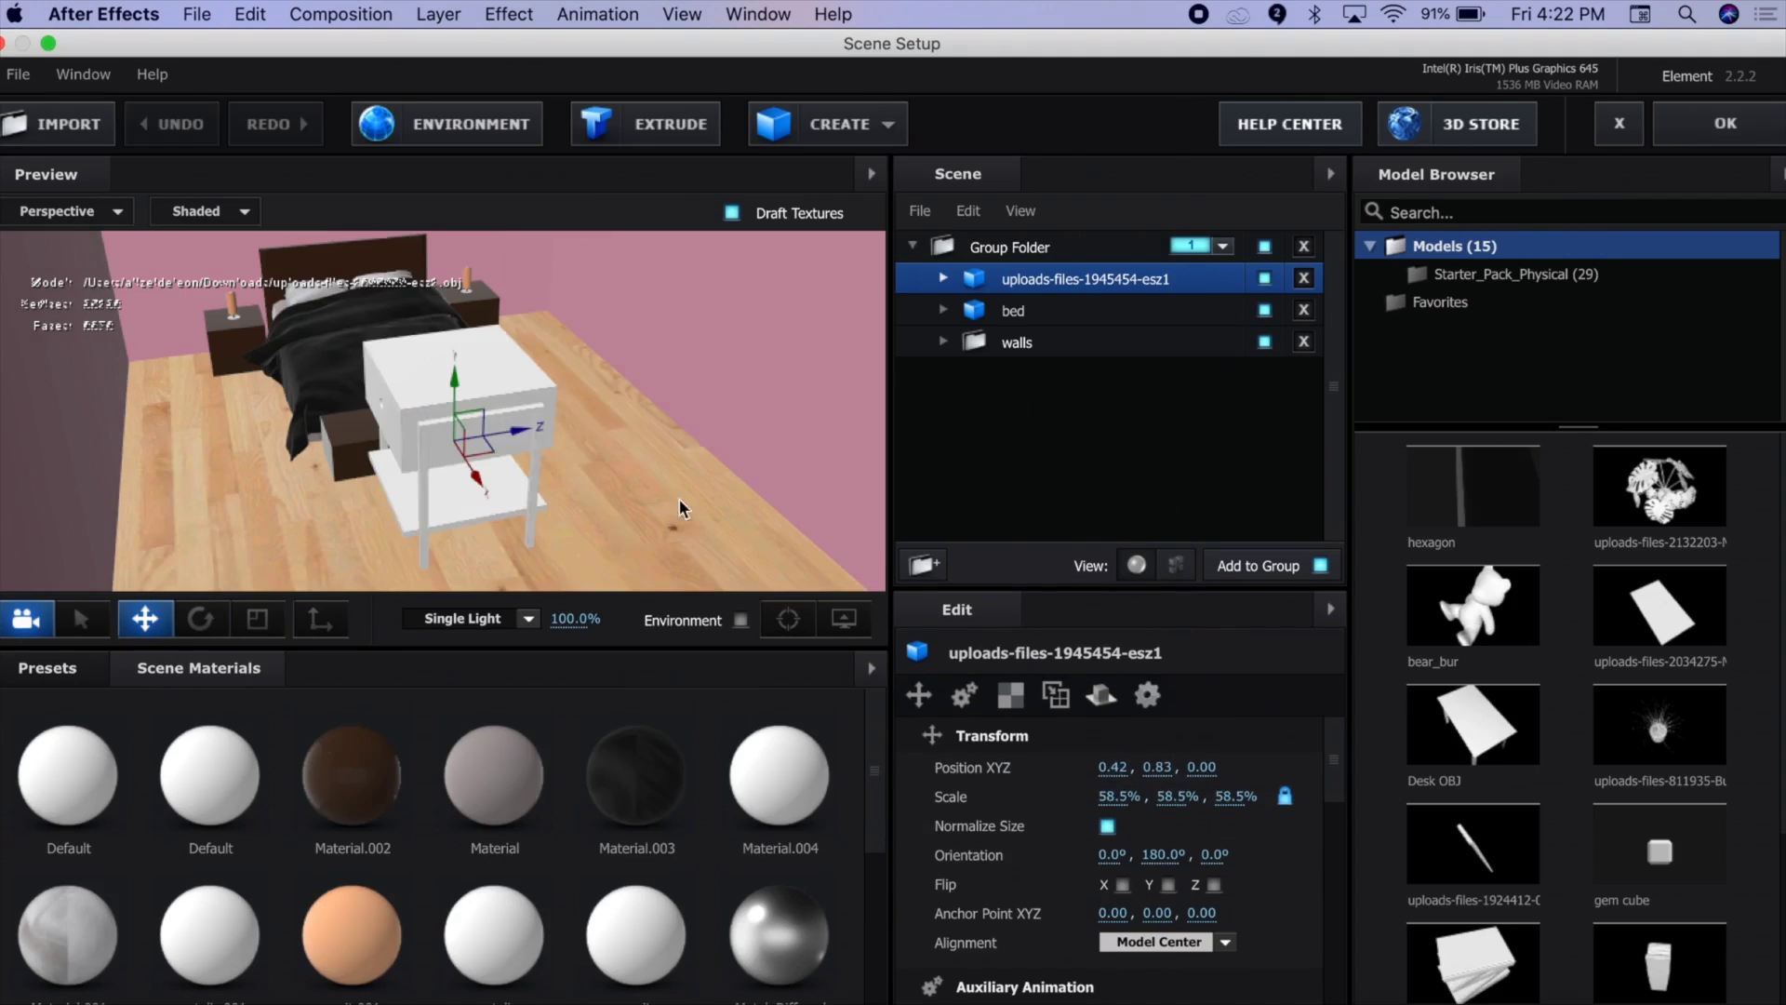
Move the imported side table away from the bed toward the right wall
left_click_drag(471, 400, 687, 384)
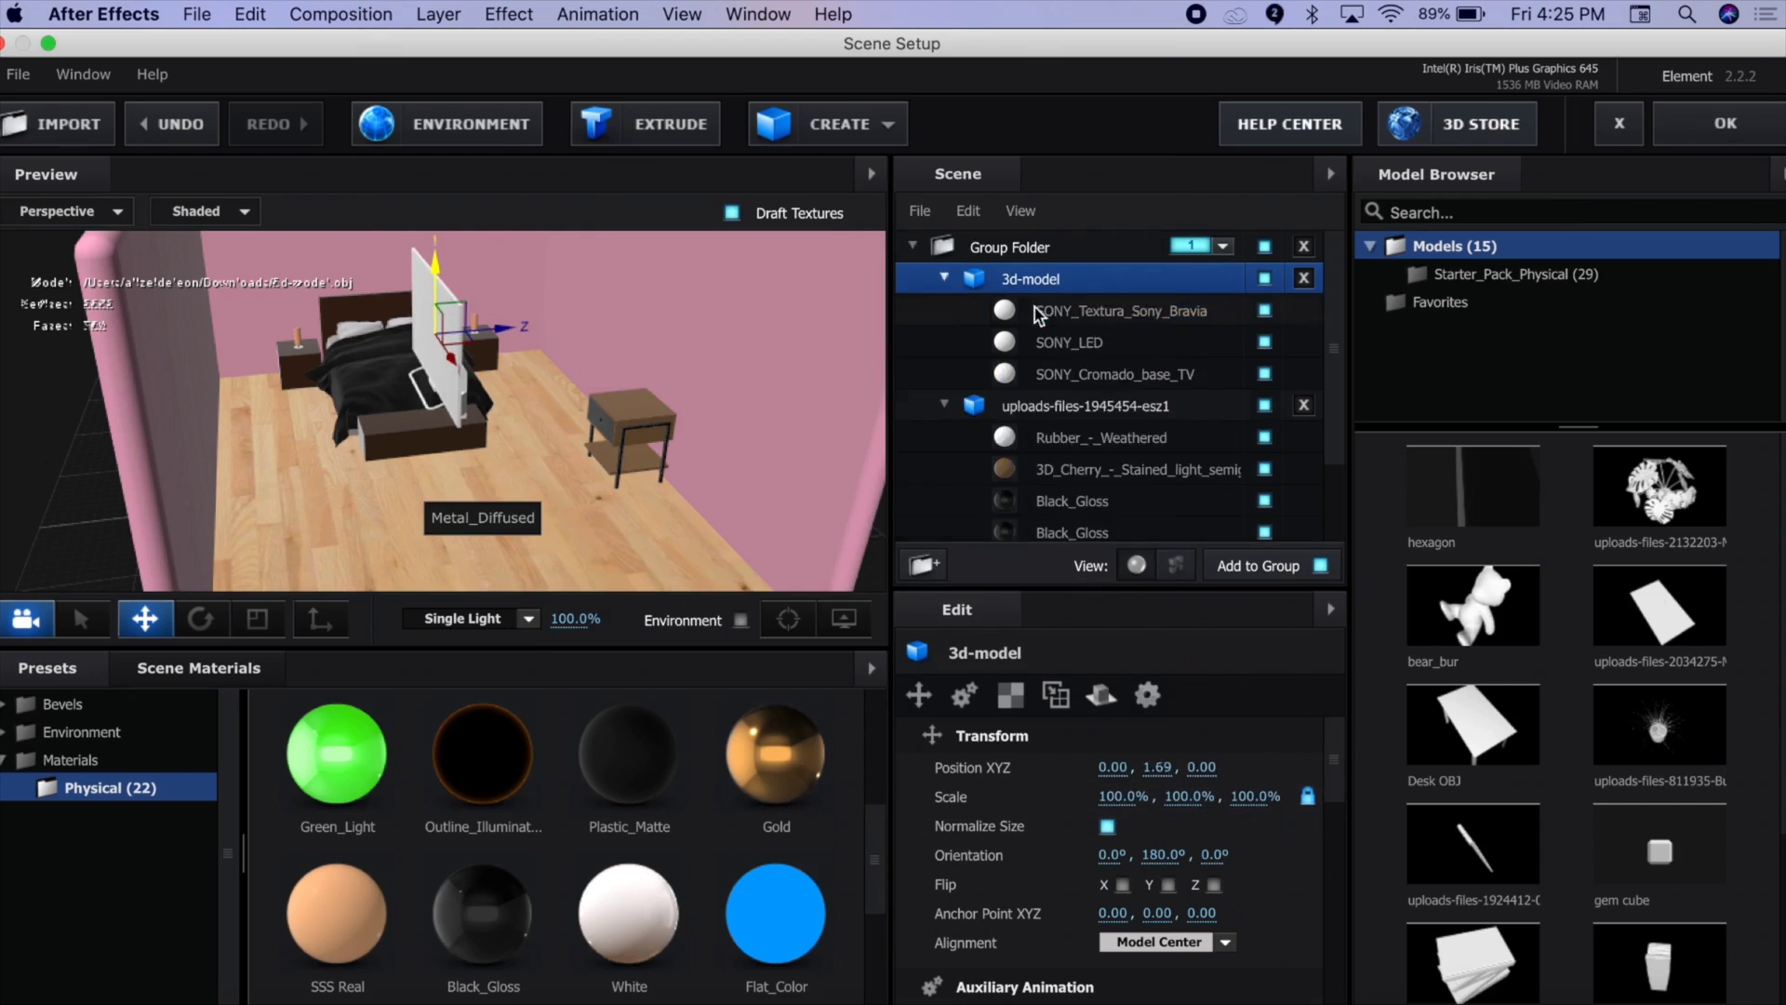
Apply Metal_Diffused to the TV's SONY_Textura_Sony_Bravia material and move the TV over the side table, to a Z position of about 1.99
left_click(1037, 315)
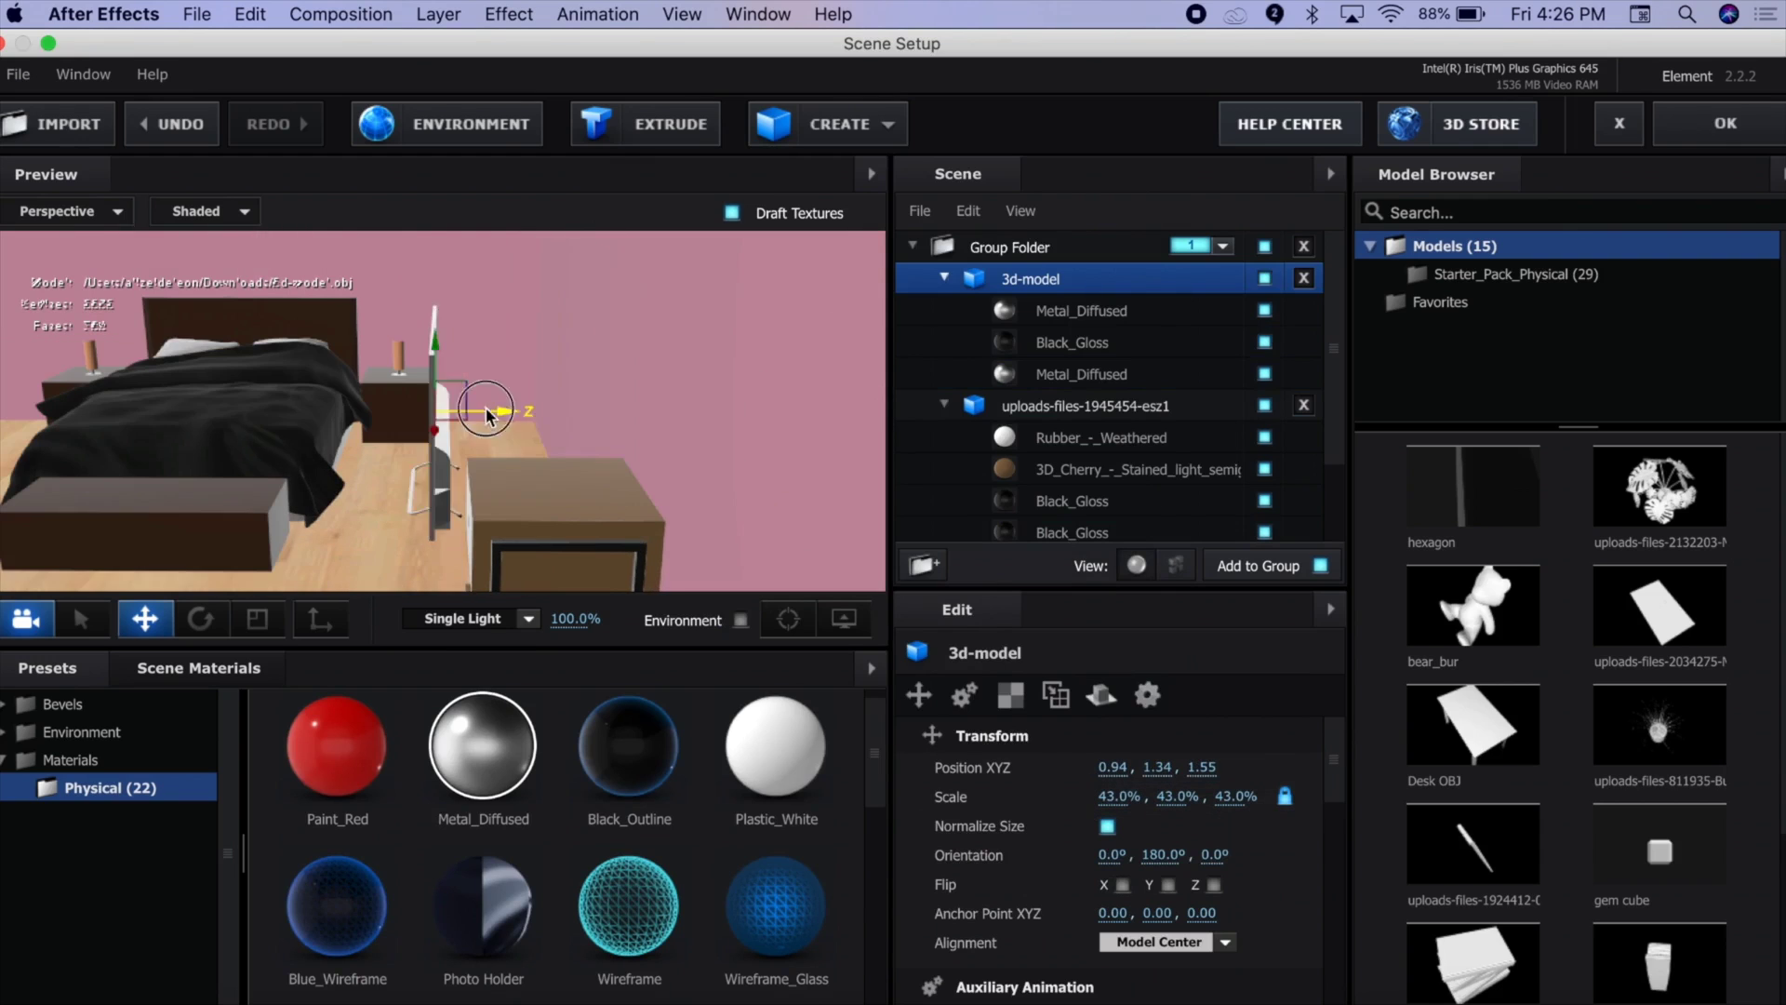
left_click_drag(486, 414, 568, 416)
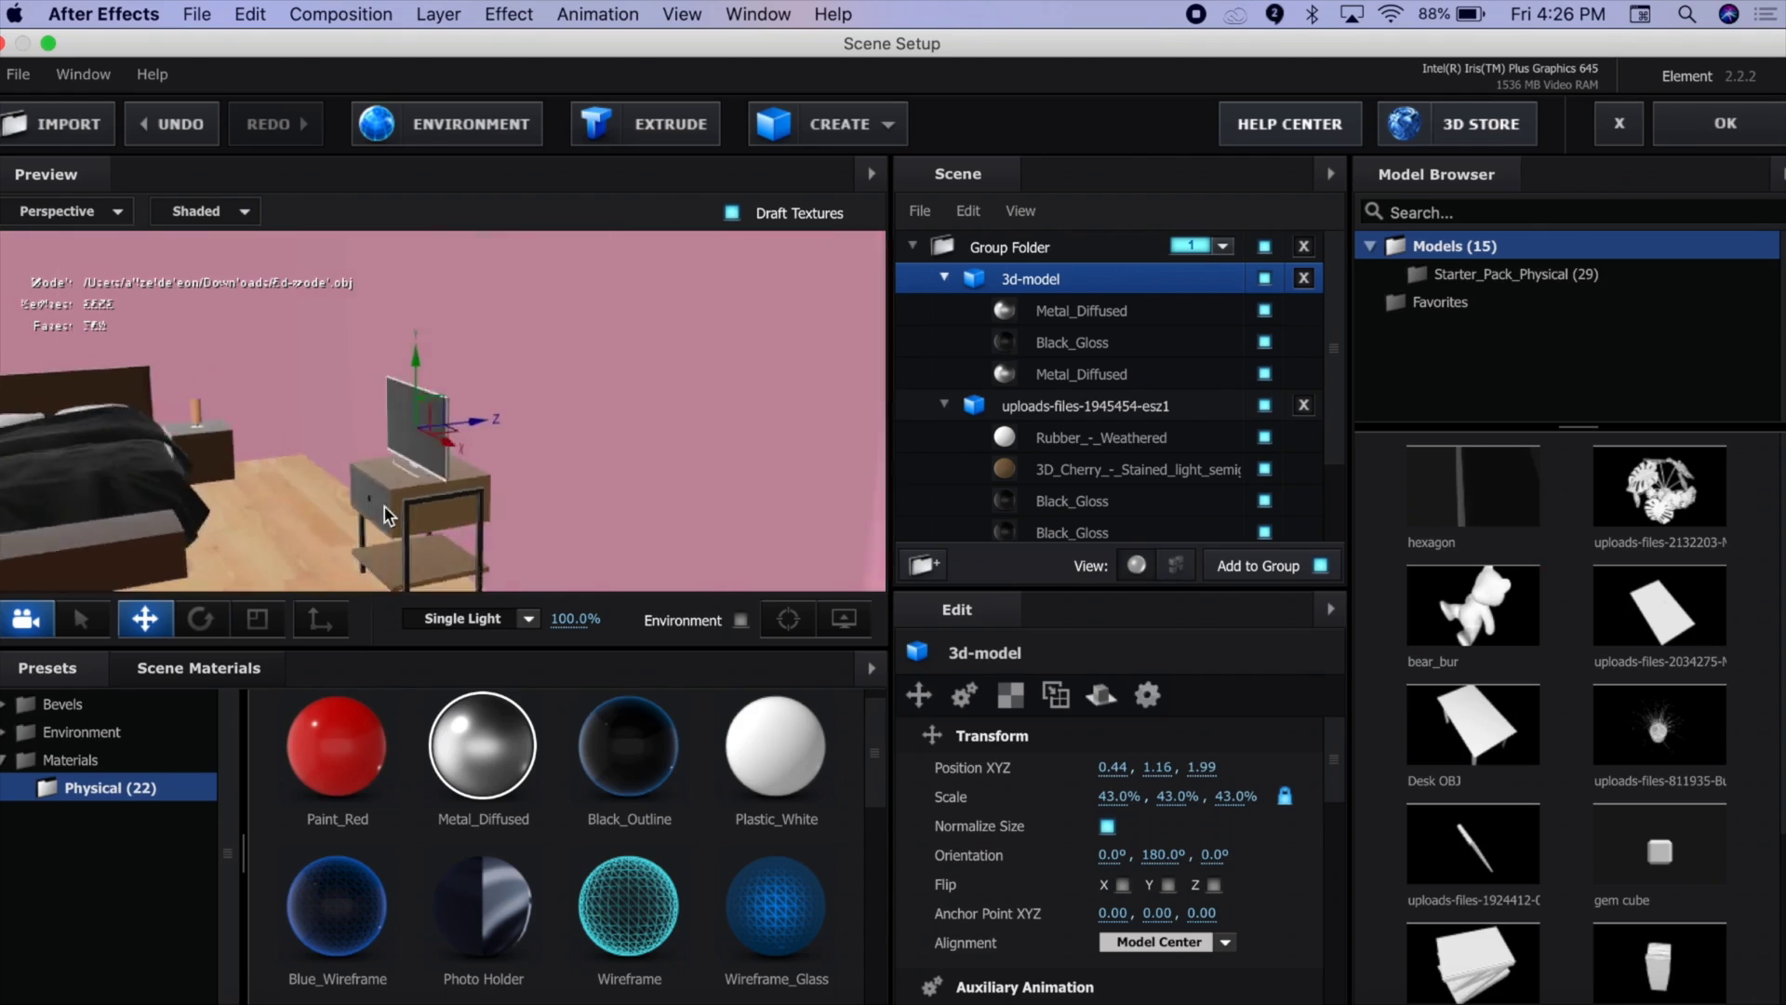
Collapse the TV and side table models in the group folder
left_click(977, 247)
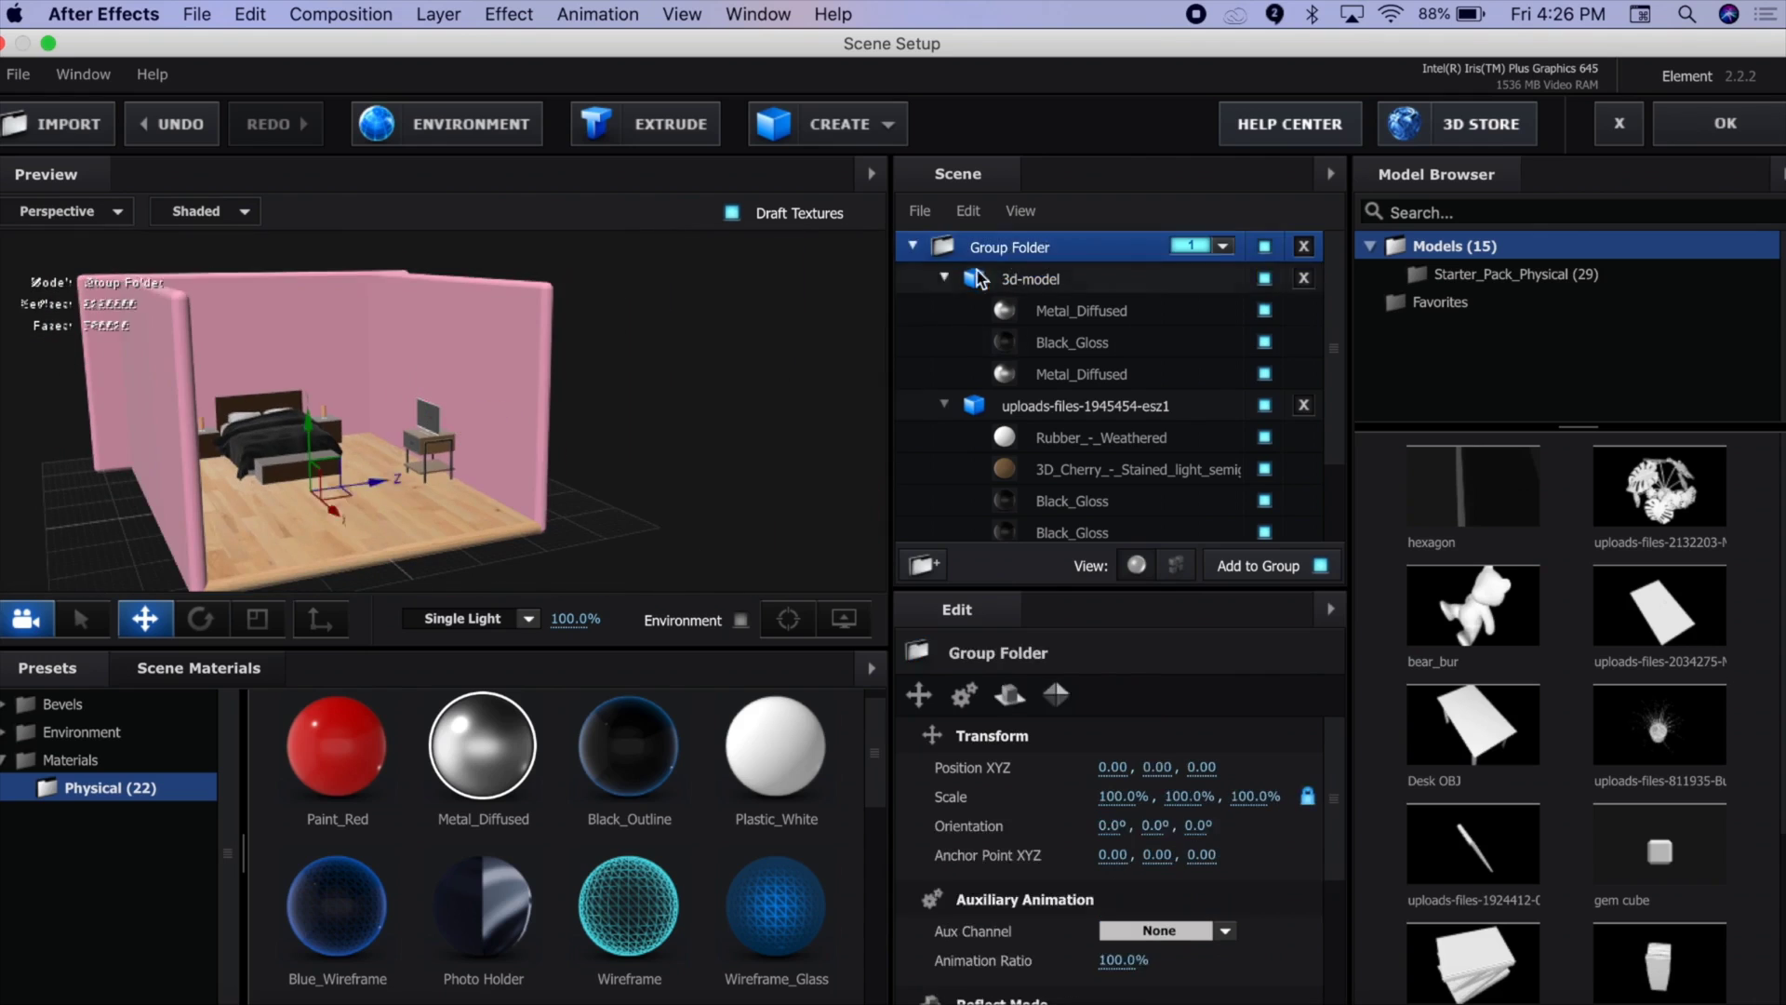
left_click(944, 278)
left_click(944, 310)
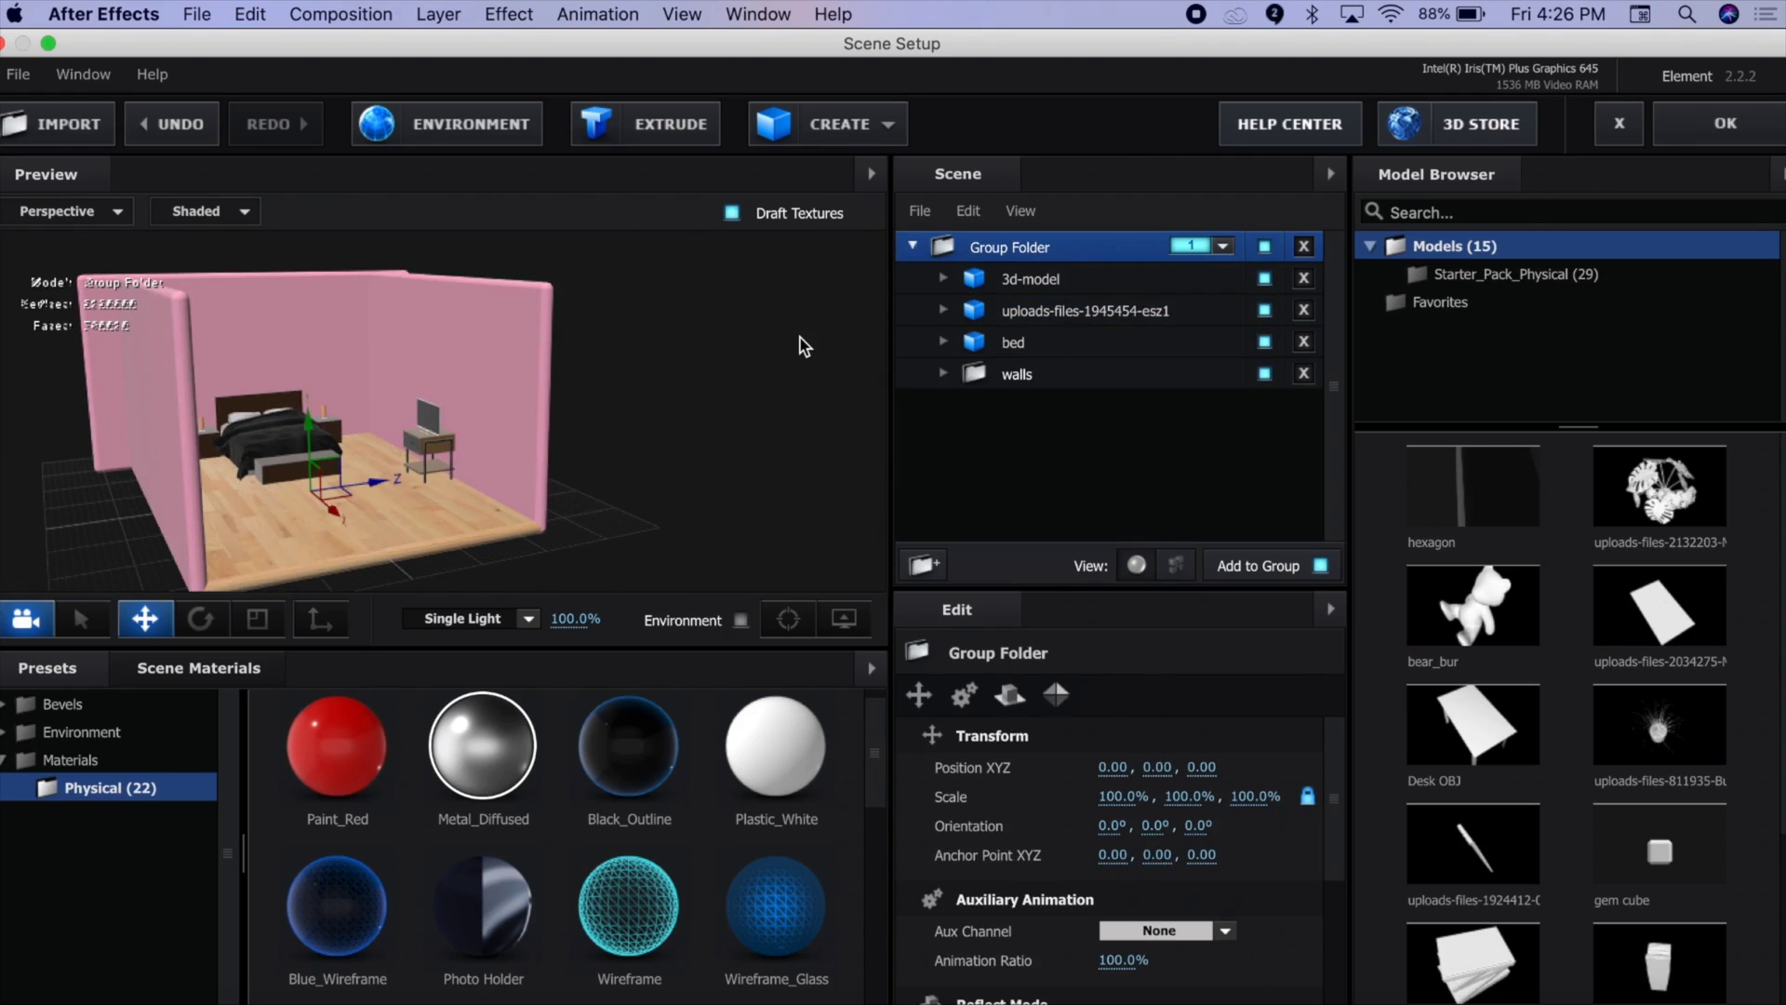
Make the front wall and ceiling visible again and accept the scene to return to the composition
double_click(1009, 377)
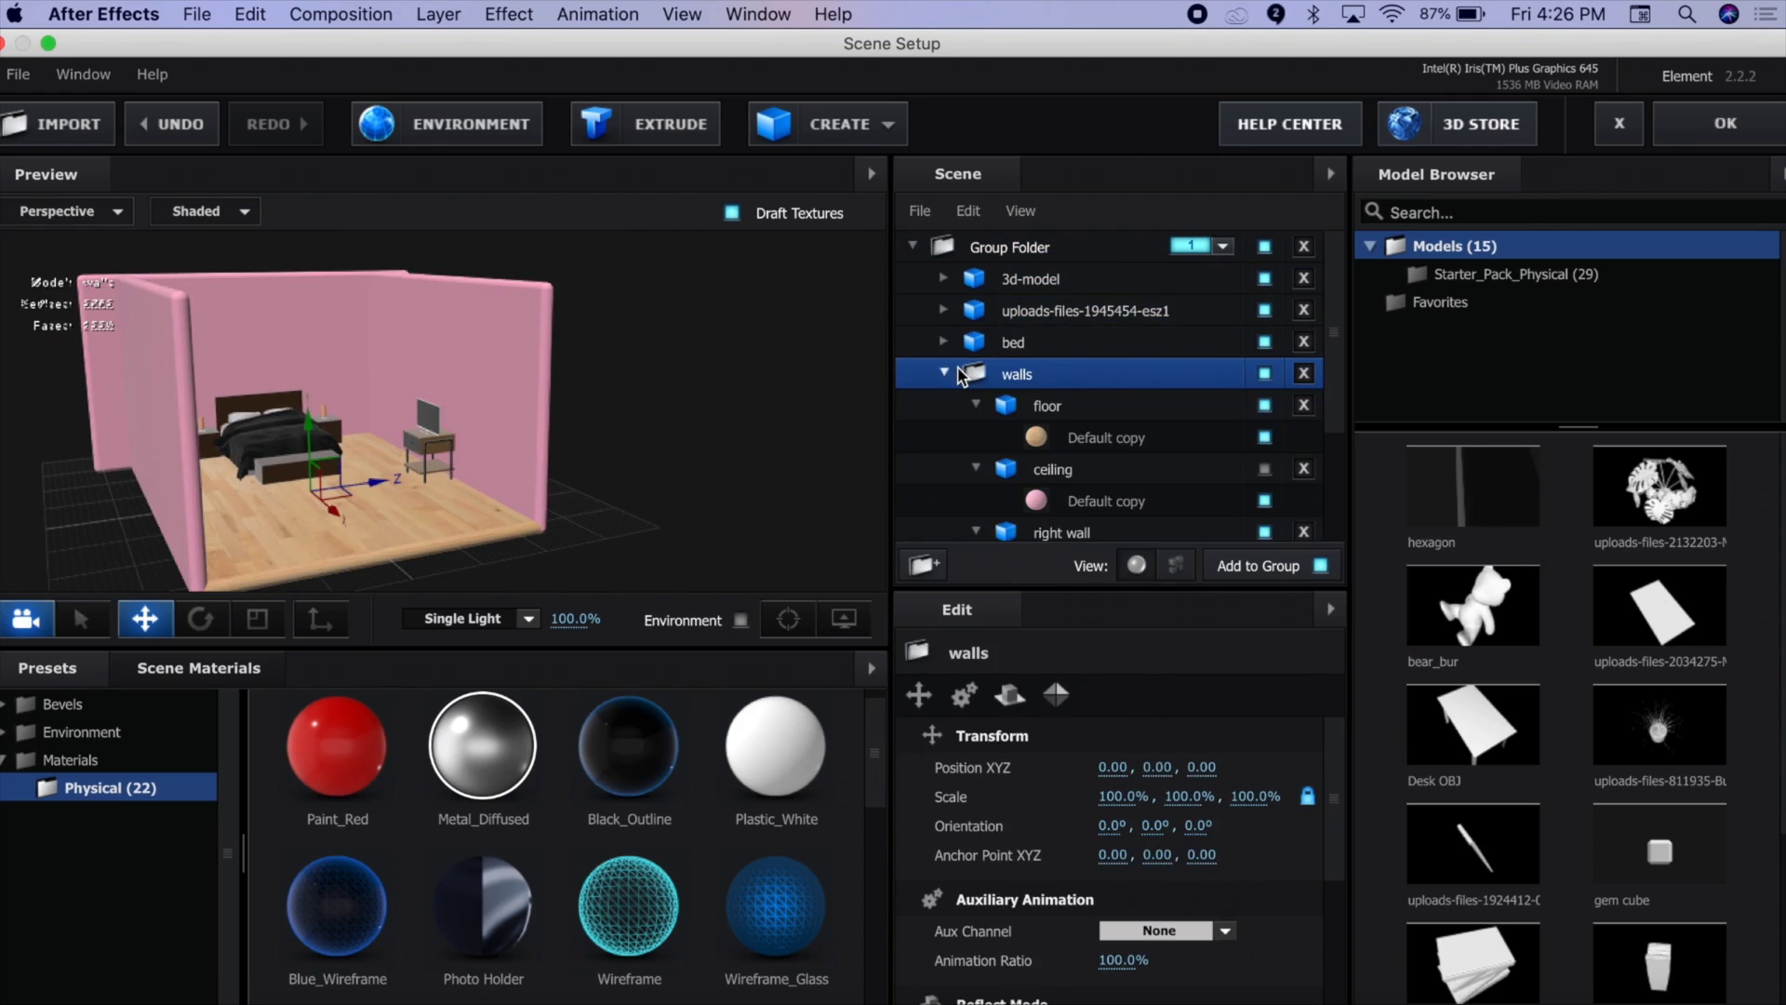
scroll(1181, 462, "down", 5)
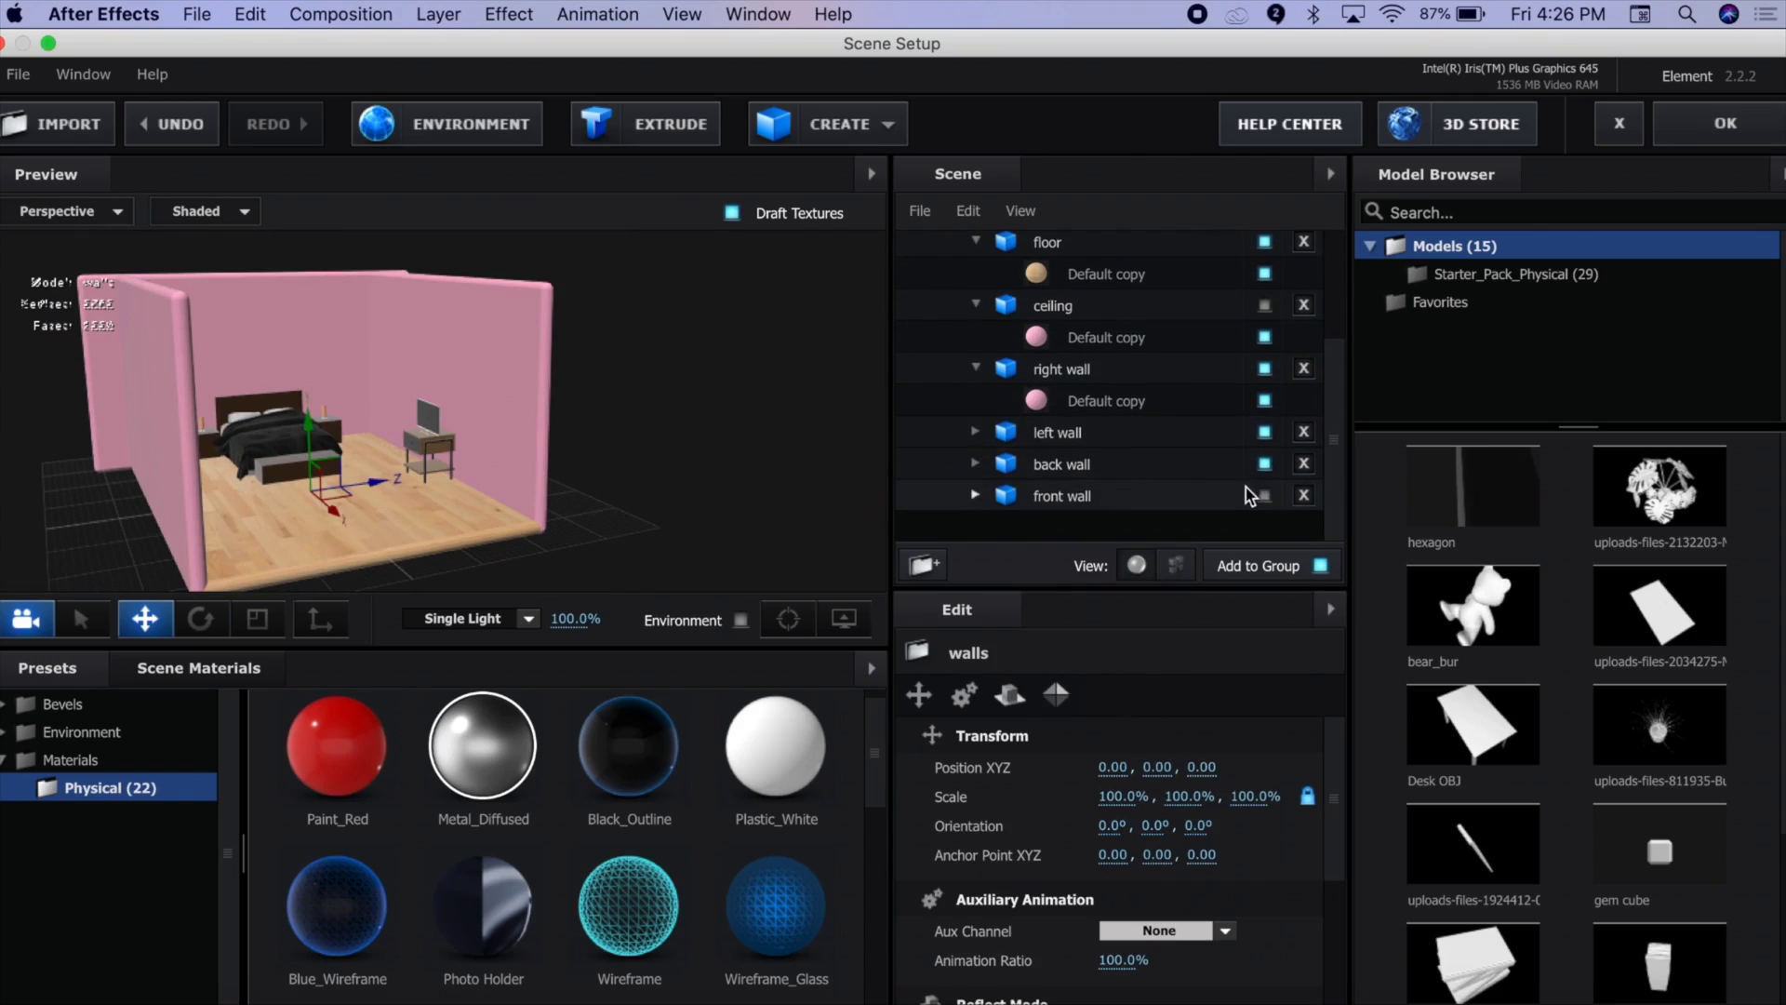
left_click(1264, 495)
left_click(1264, 304)
left_click(578, 403)
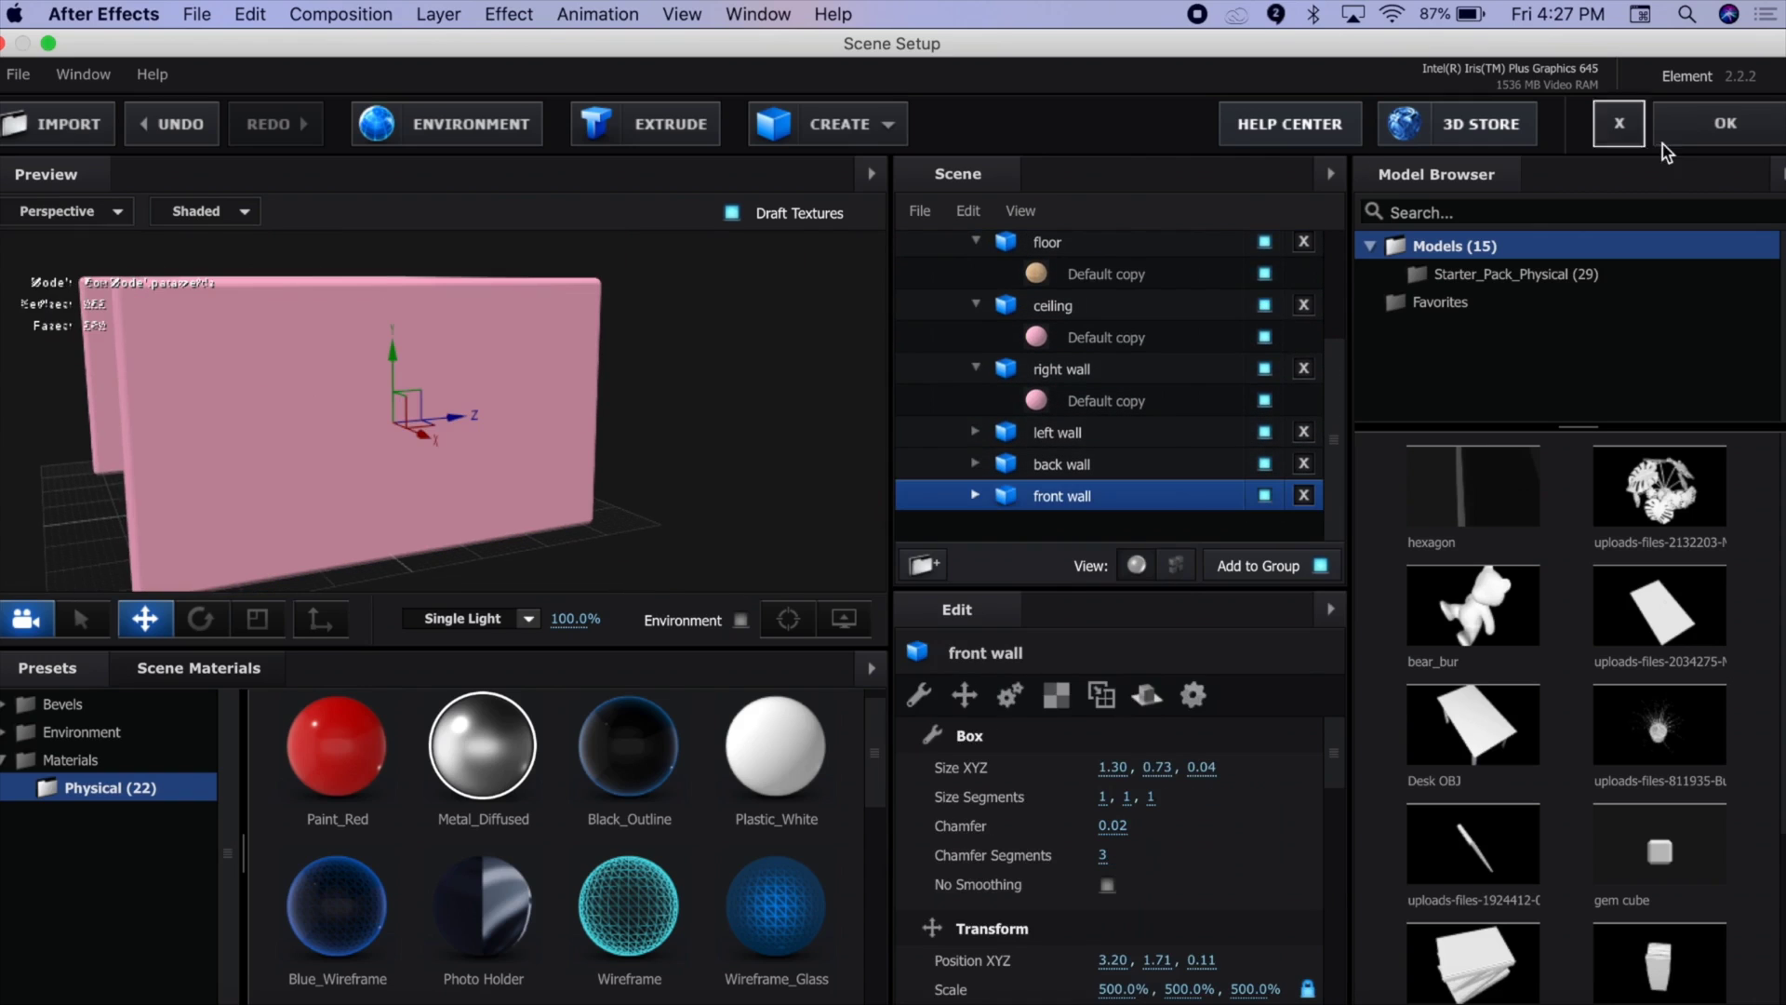
left_click(1715, 146)
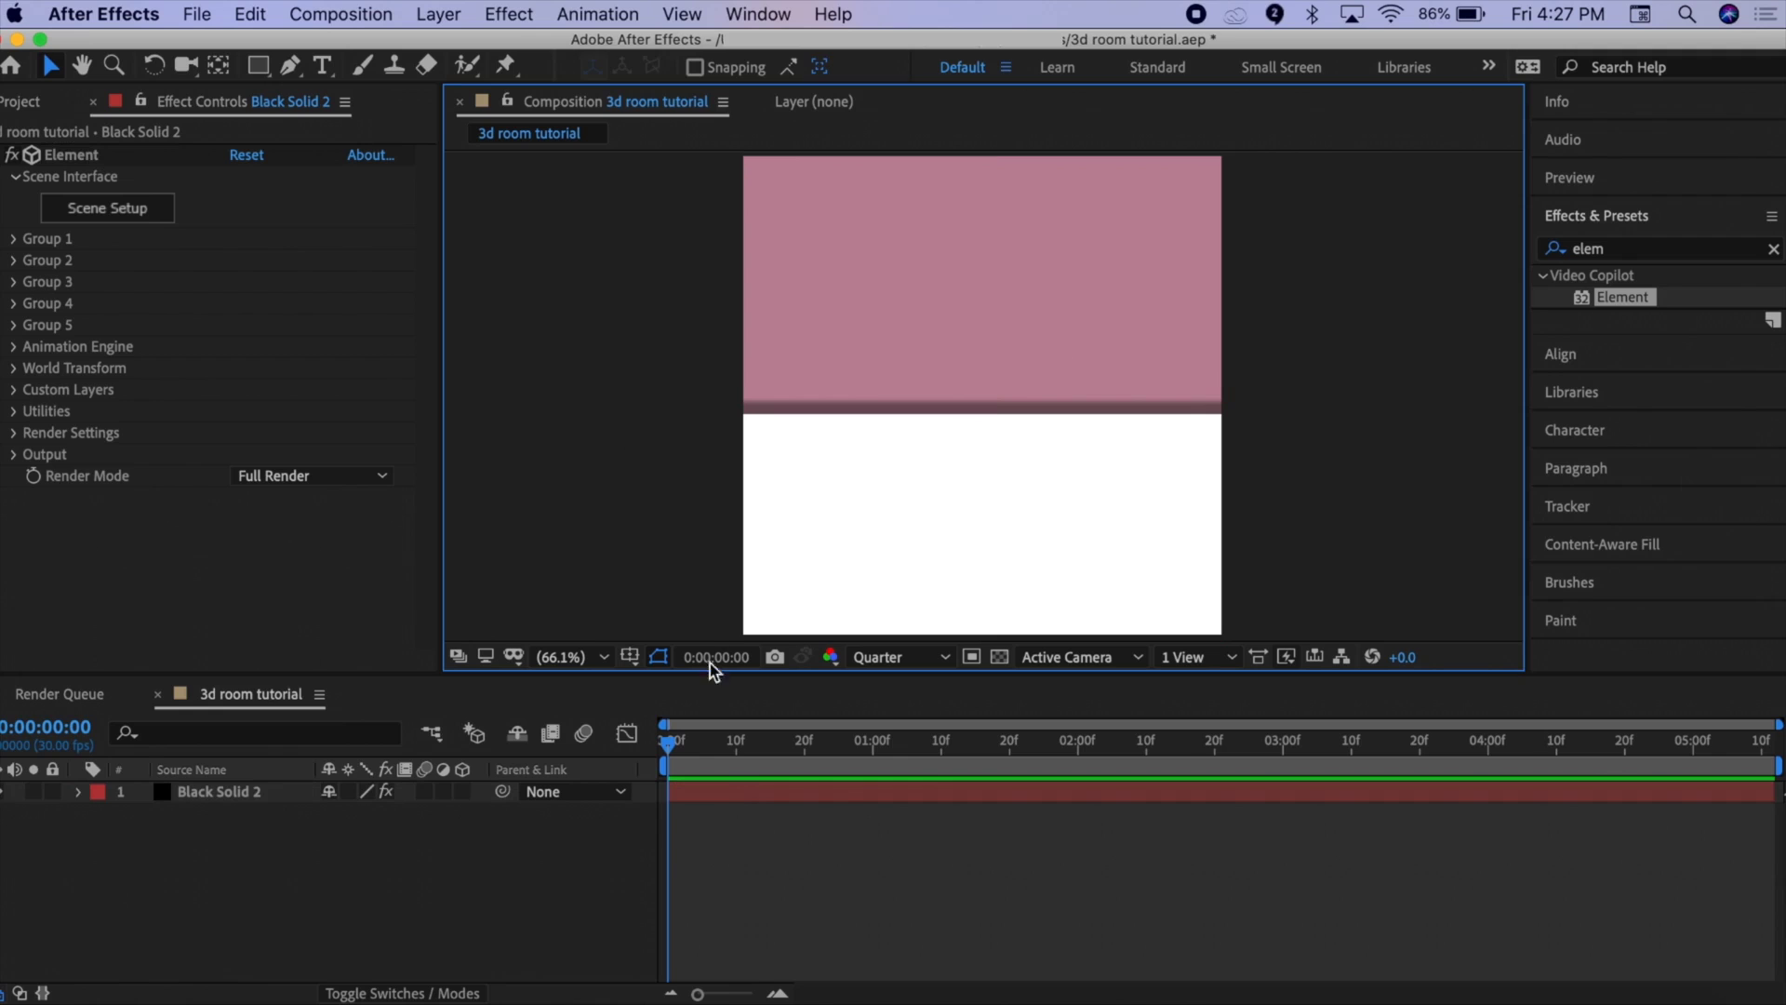
Add a new two-node camera layer using the 15mm preset
left_click(715, 799)
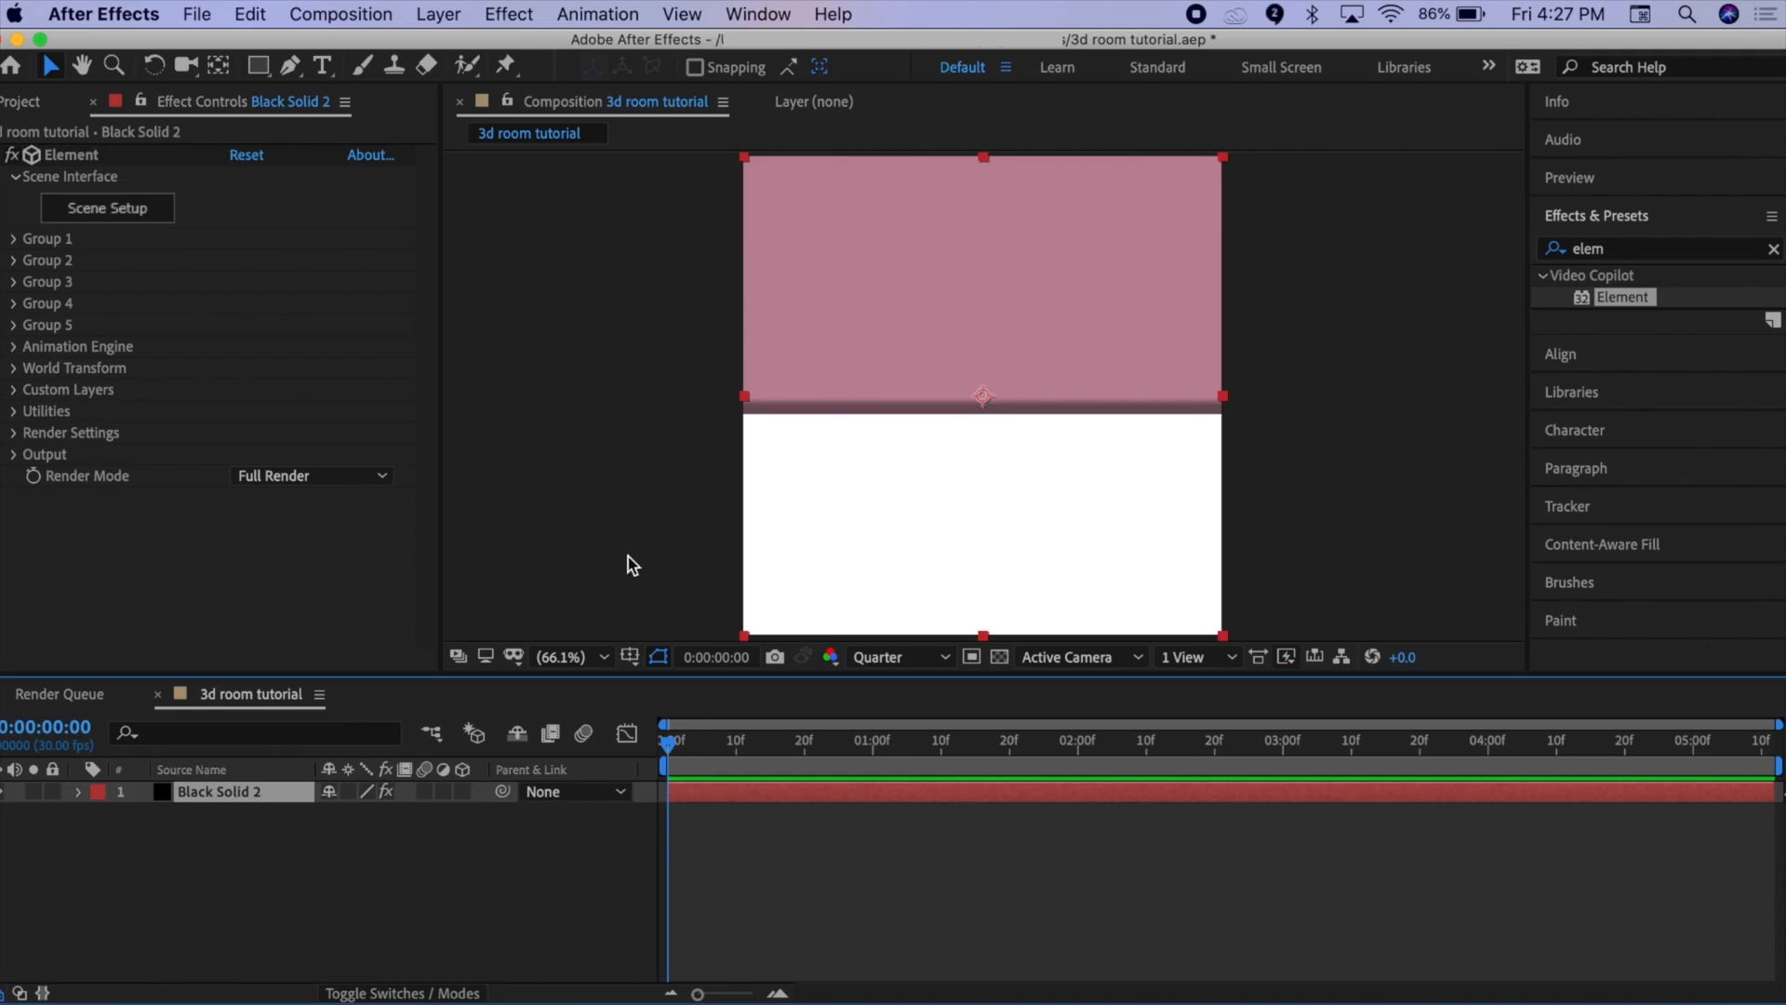
left_click(461, 13)
mouse_move(487, 54)
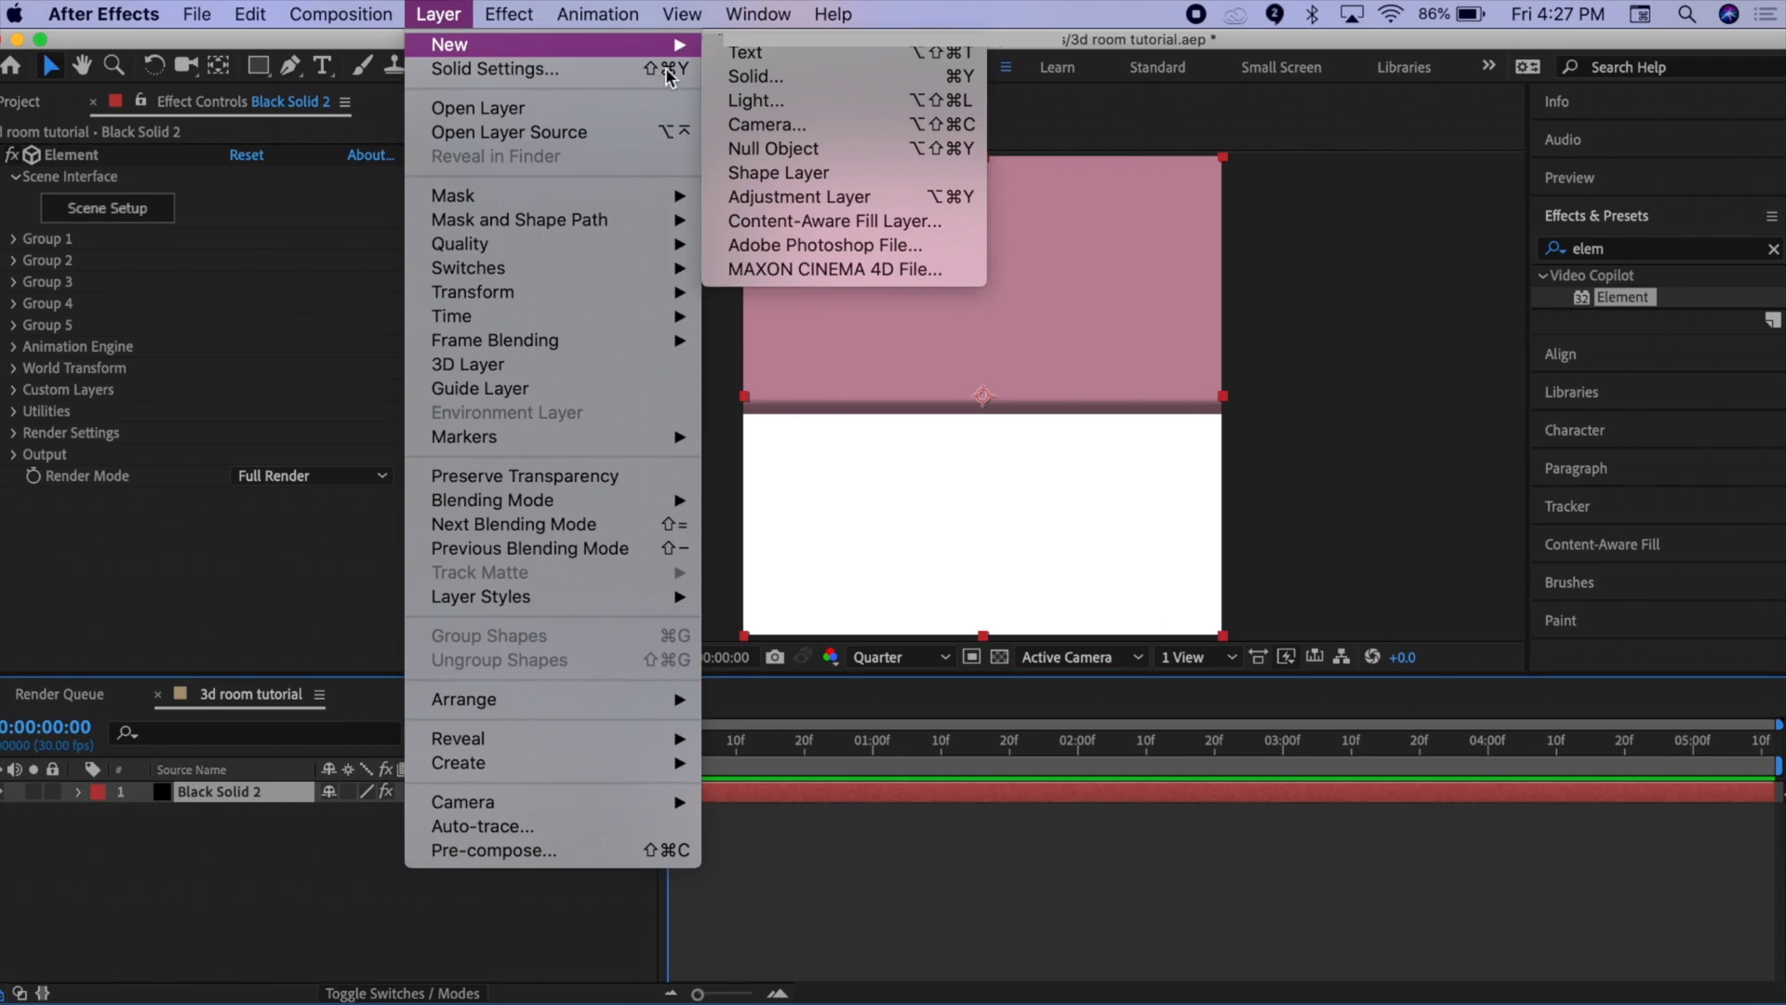
left_click(761, 119)
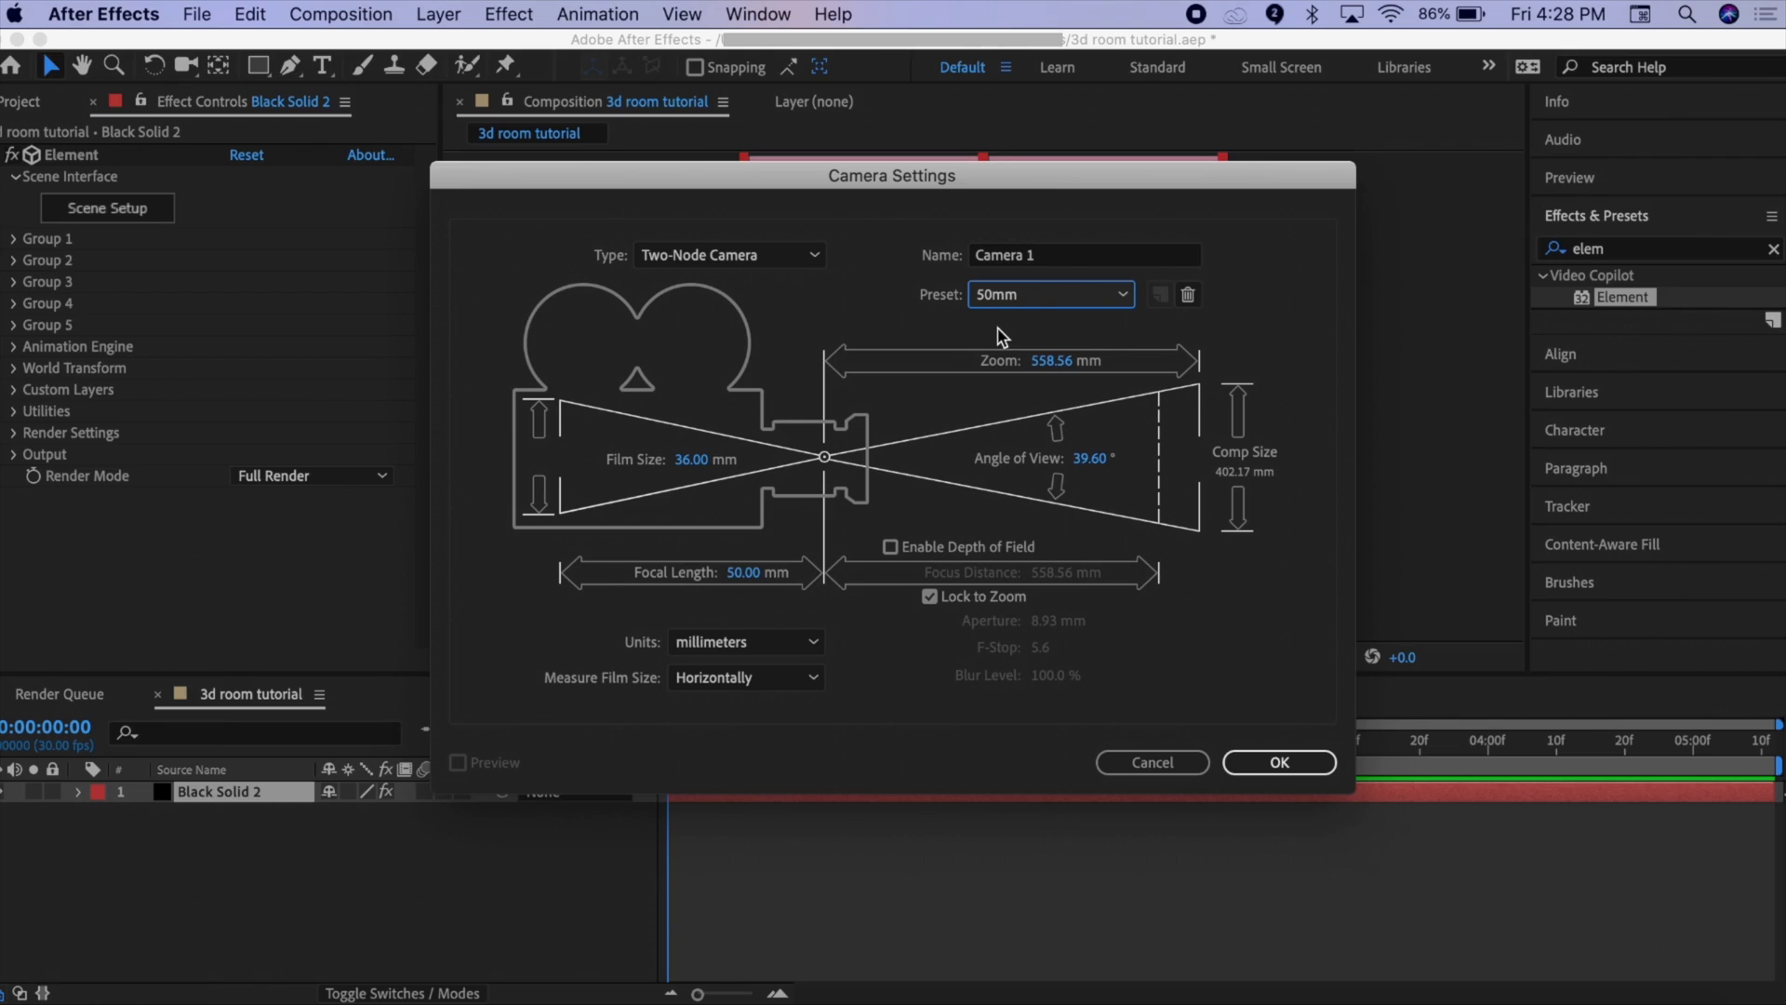
left_click(1014, 307)
left_click(883, 321)
left_click(1001, 302)
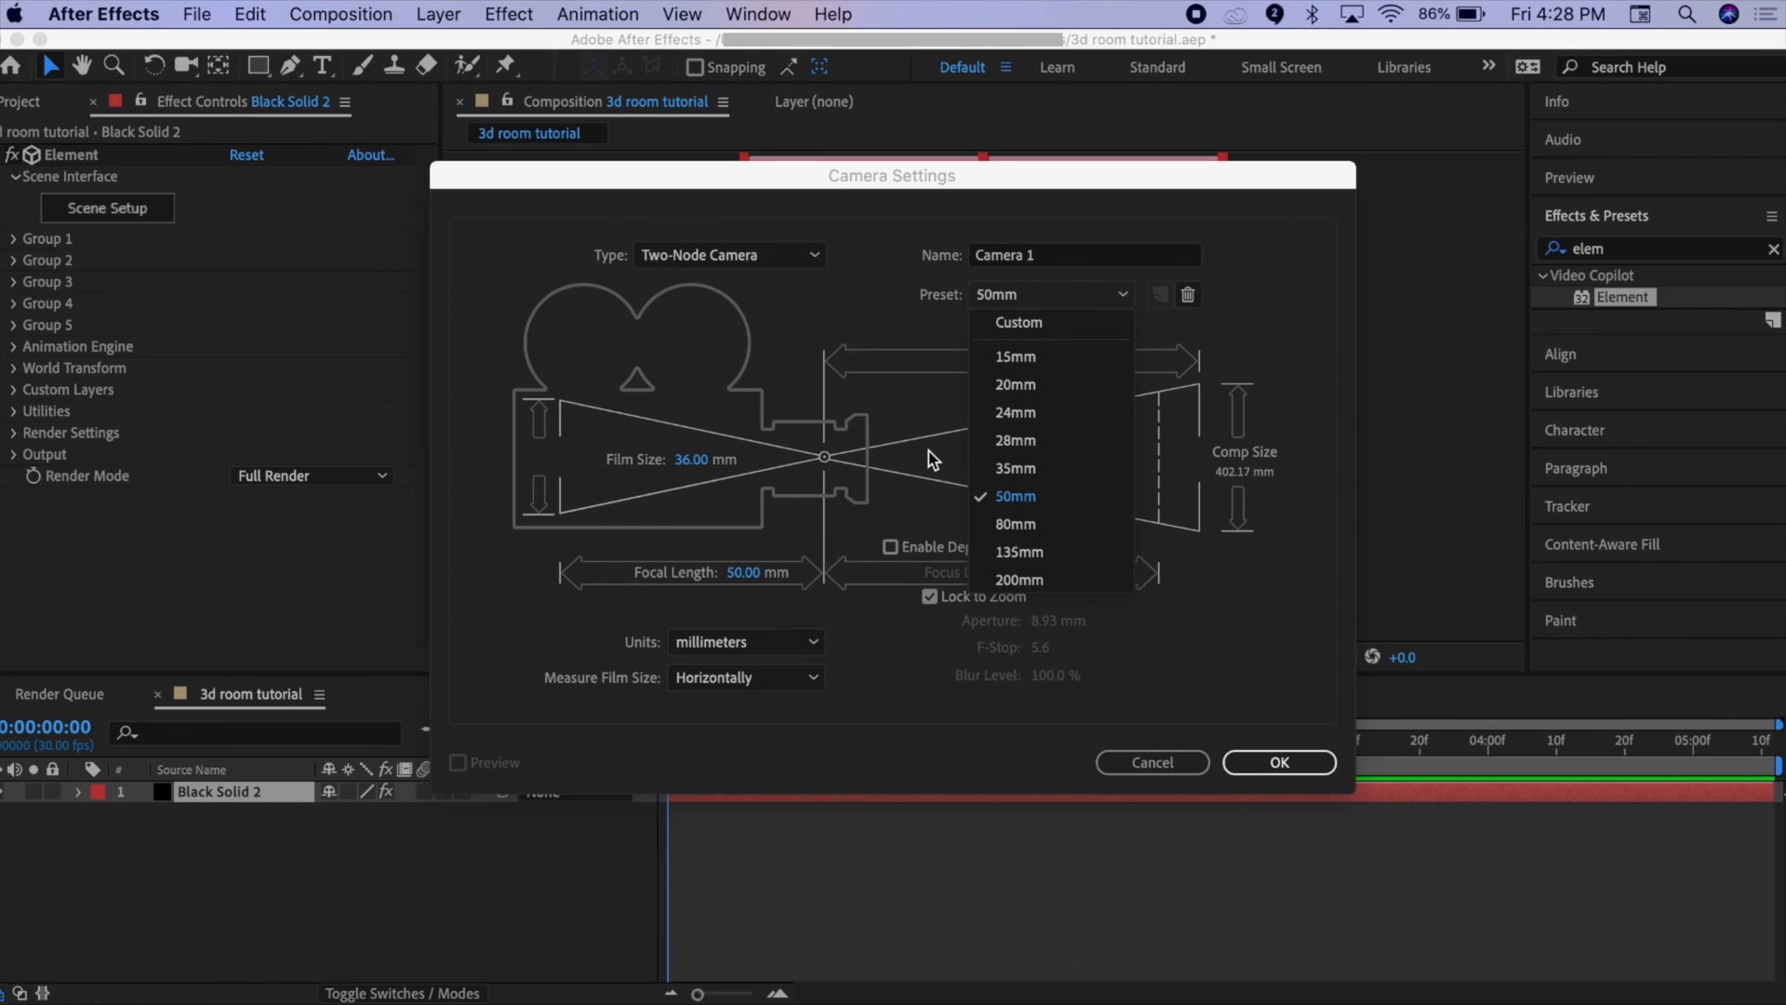
left_click(1016, 357)
left_click(1308, 755)
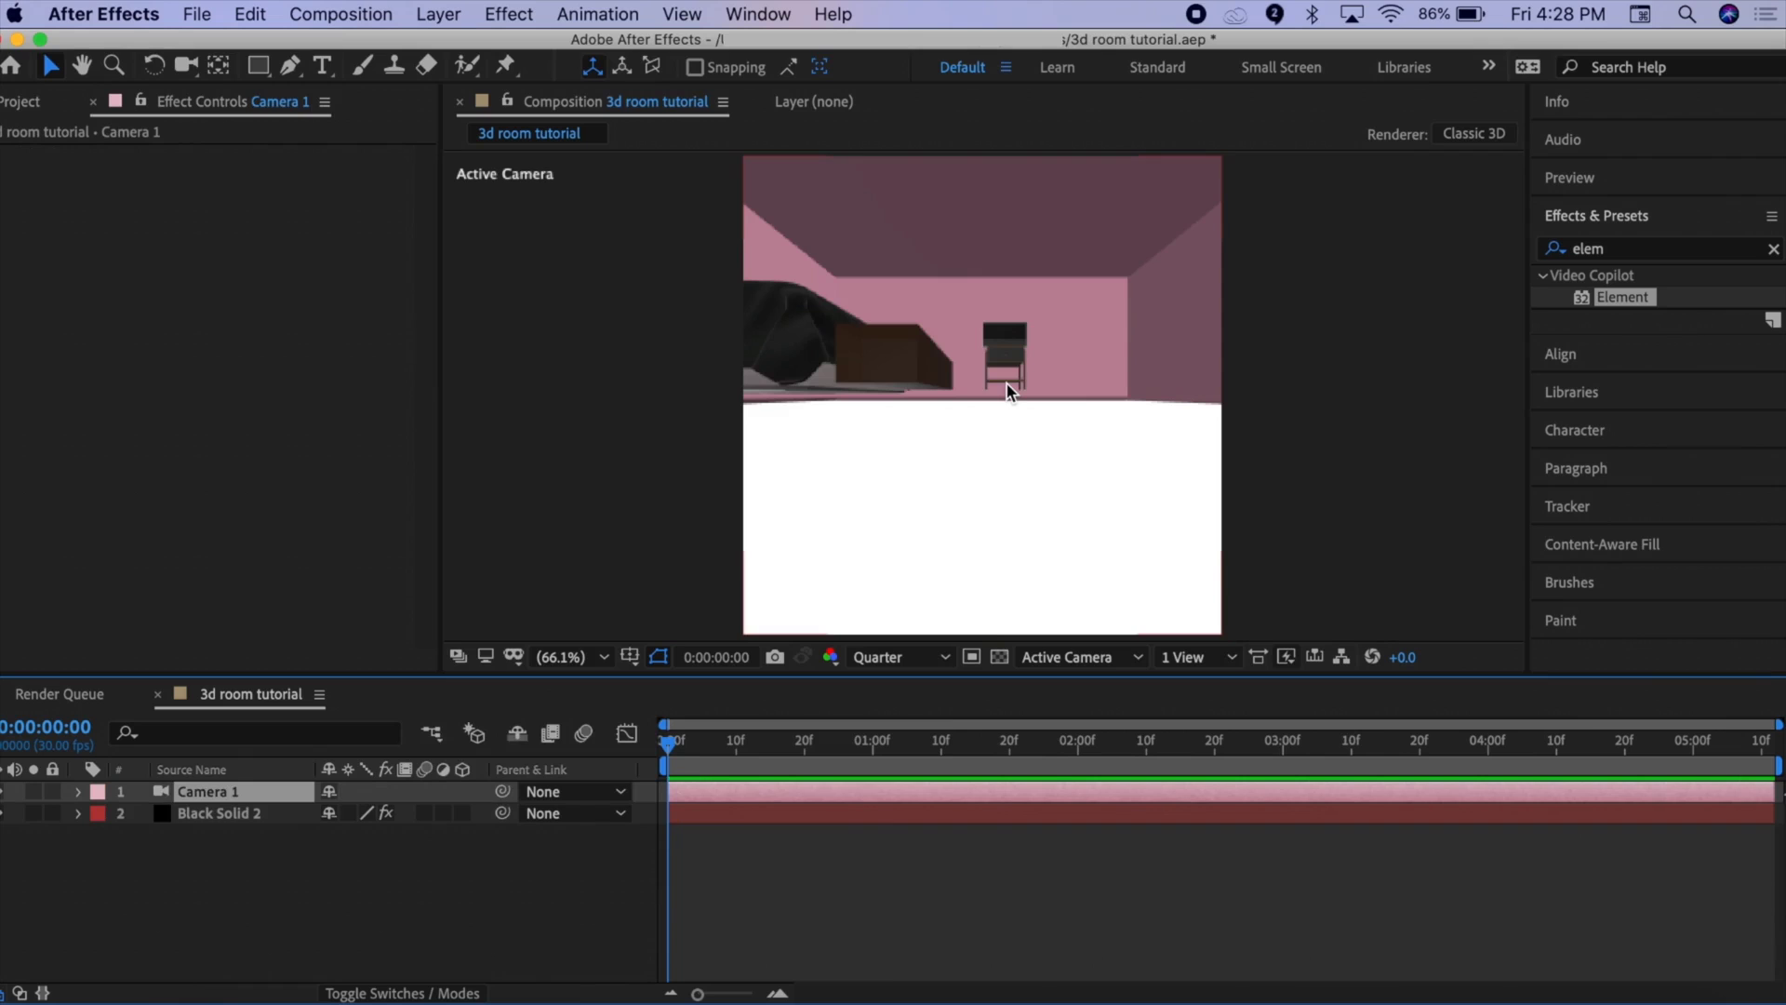
Change the camera's preset to 35mm
left_click(438, 14)
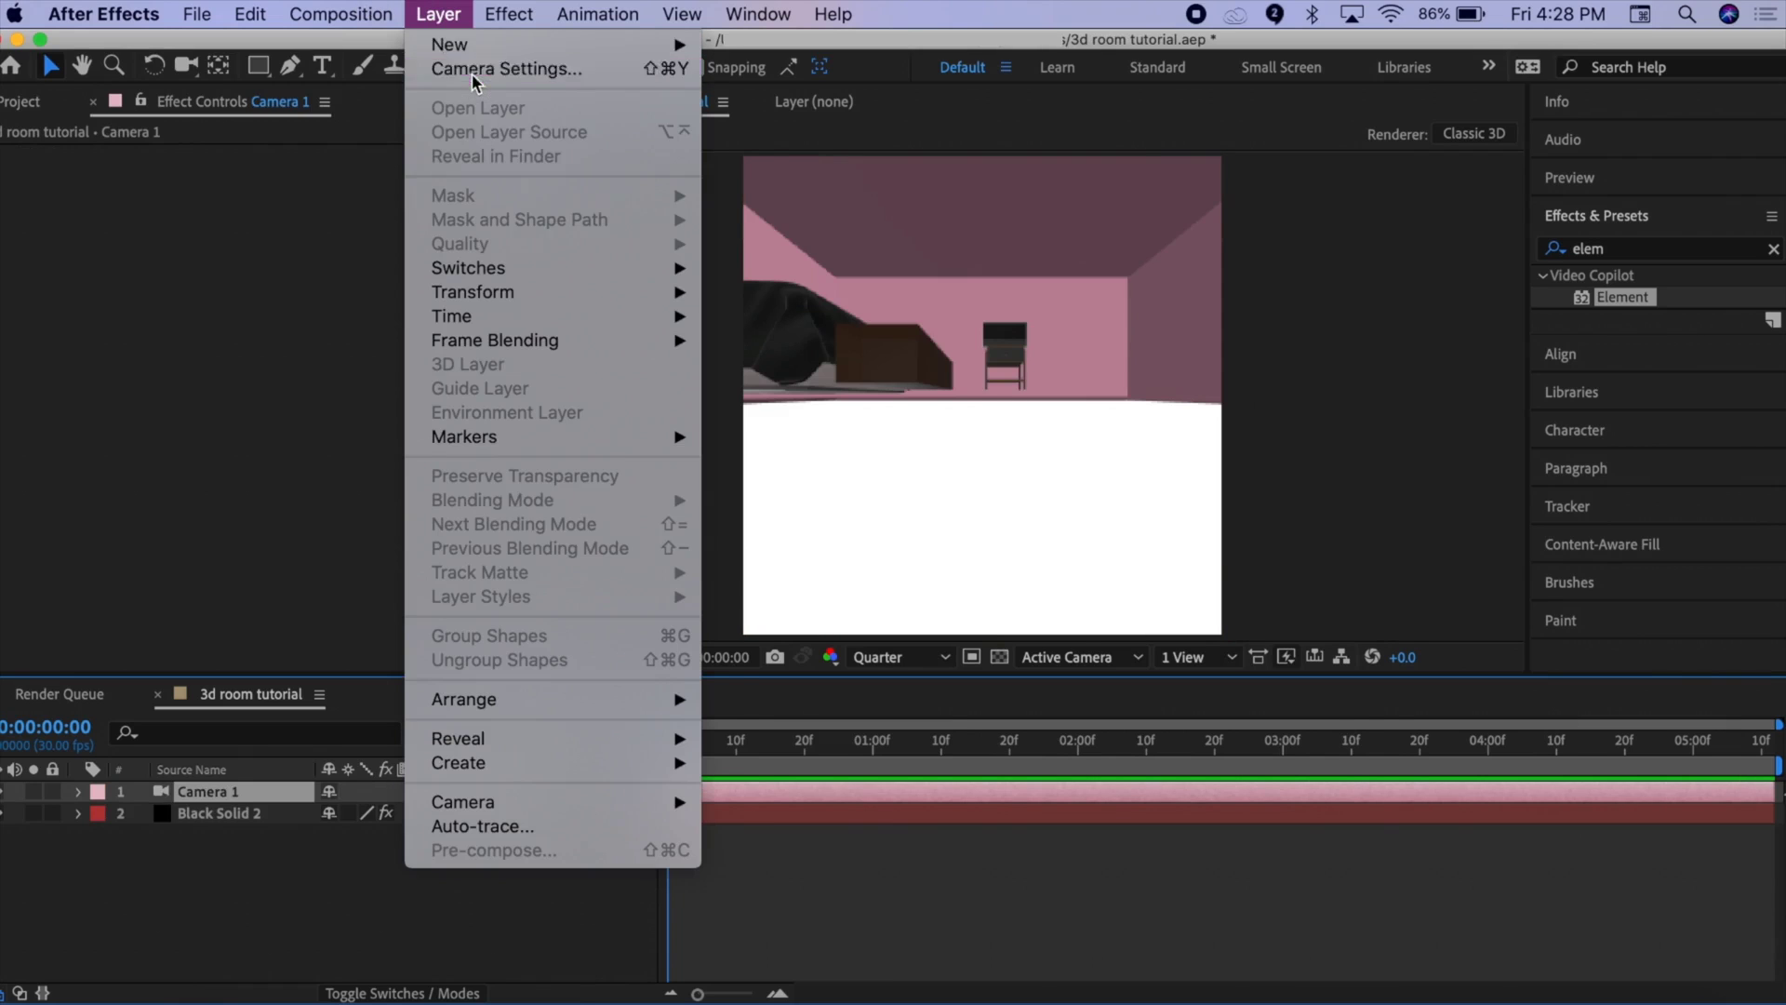
left_click(474, 72)
left_click(1031, 294)
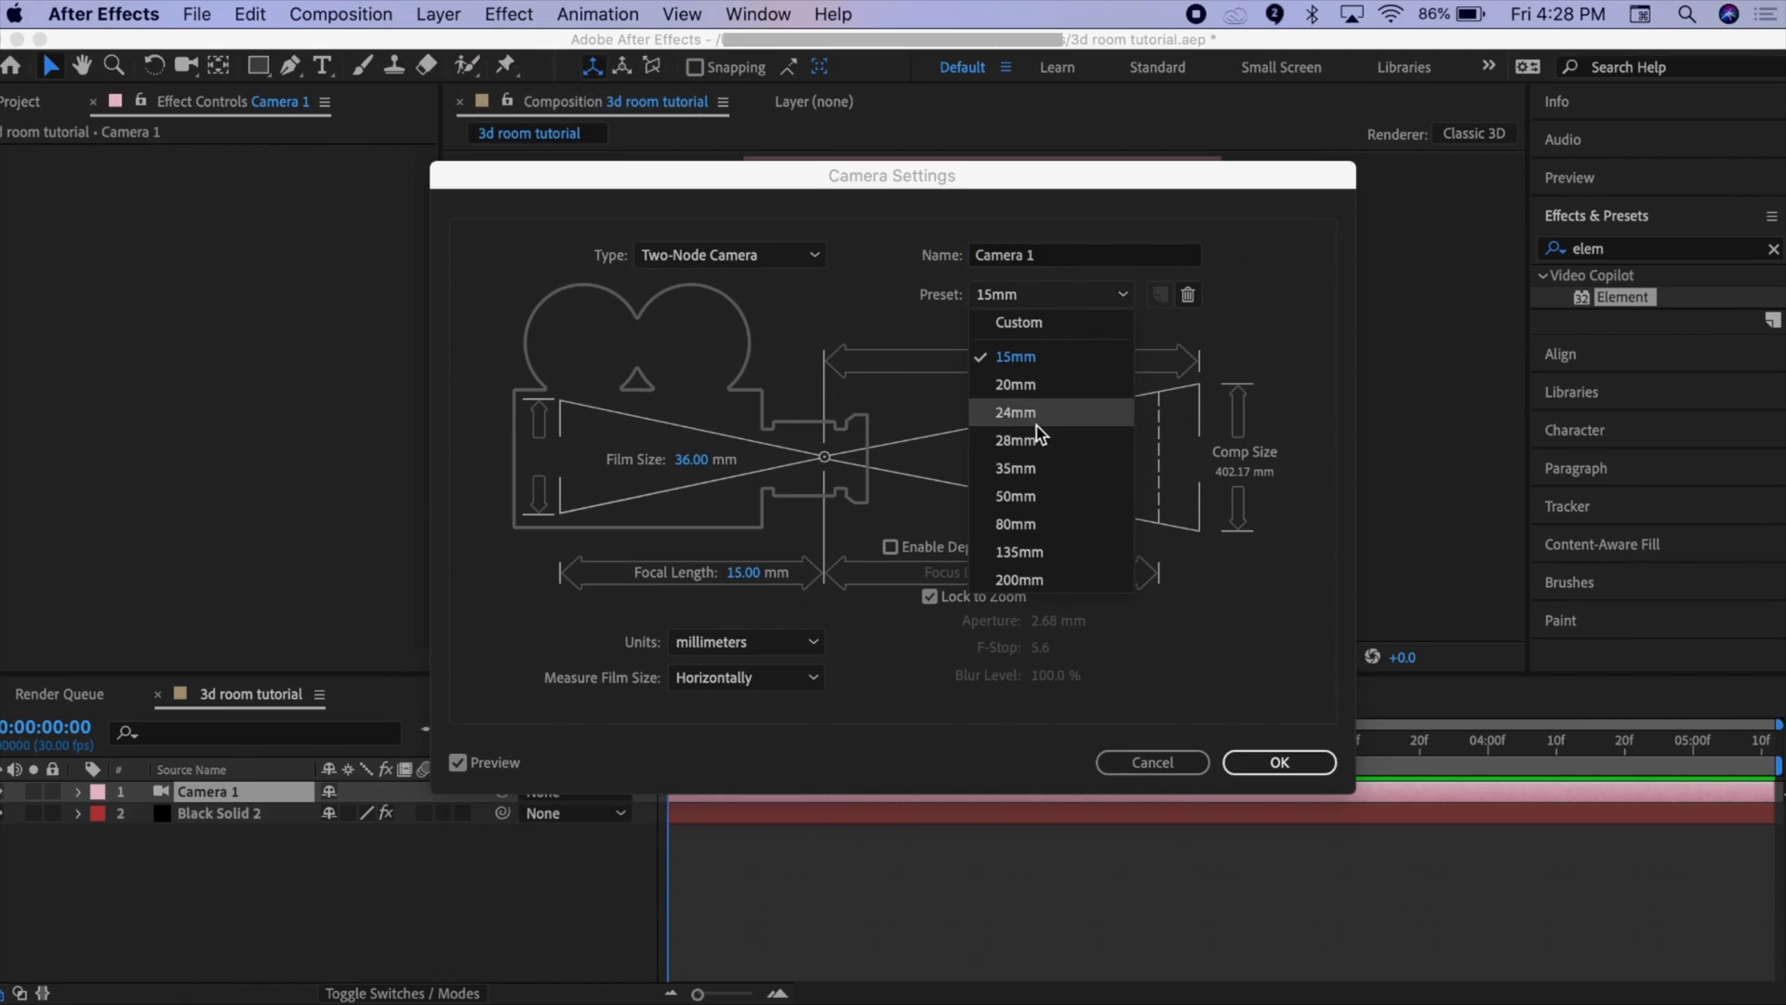
left_click(1016, 468)
left_click(1279, 762)
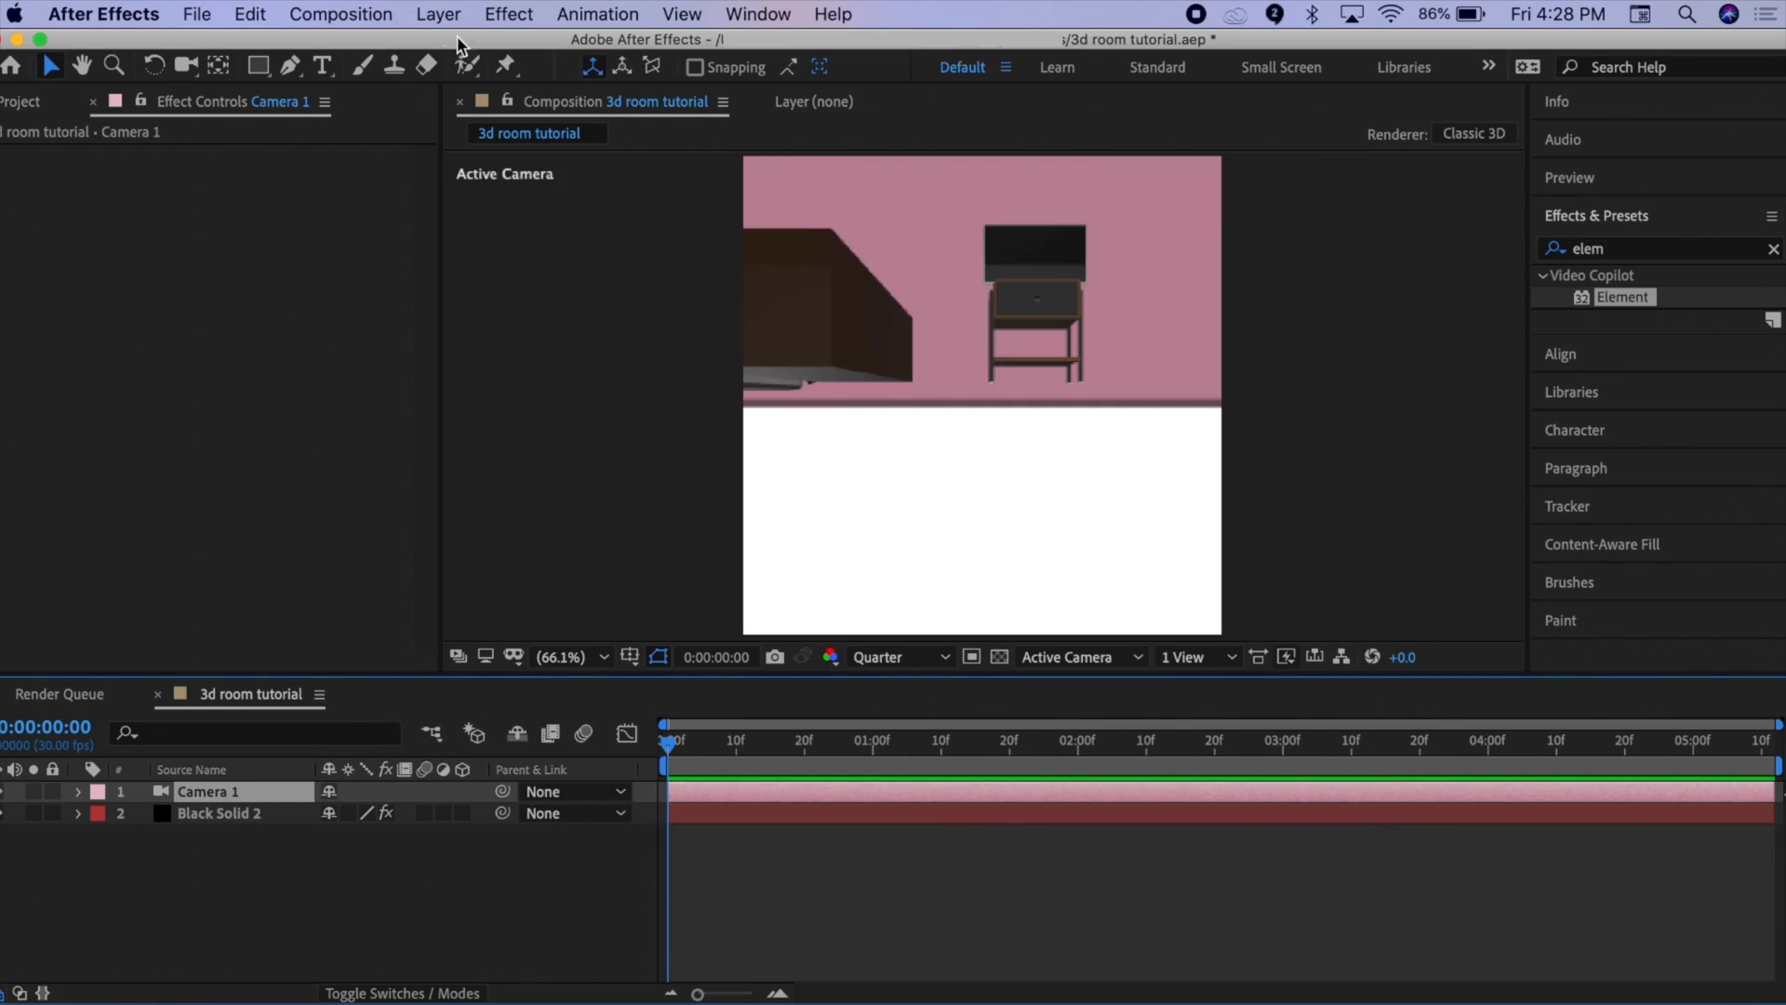
Change the camera's preset to 28mm
left_click(438, 14)
left_click(458, 73)
left_click(1087, 292)
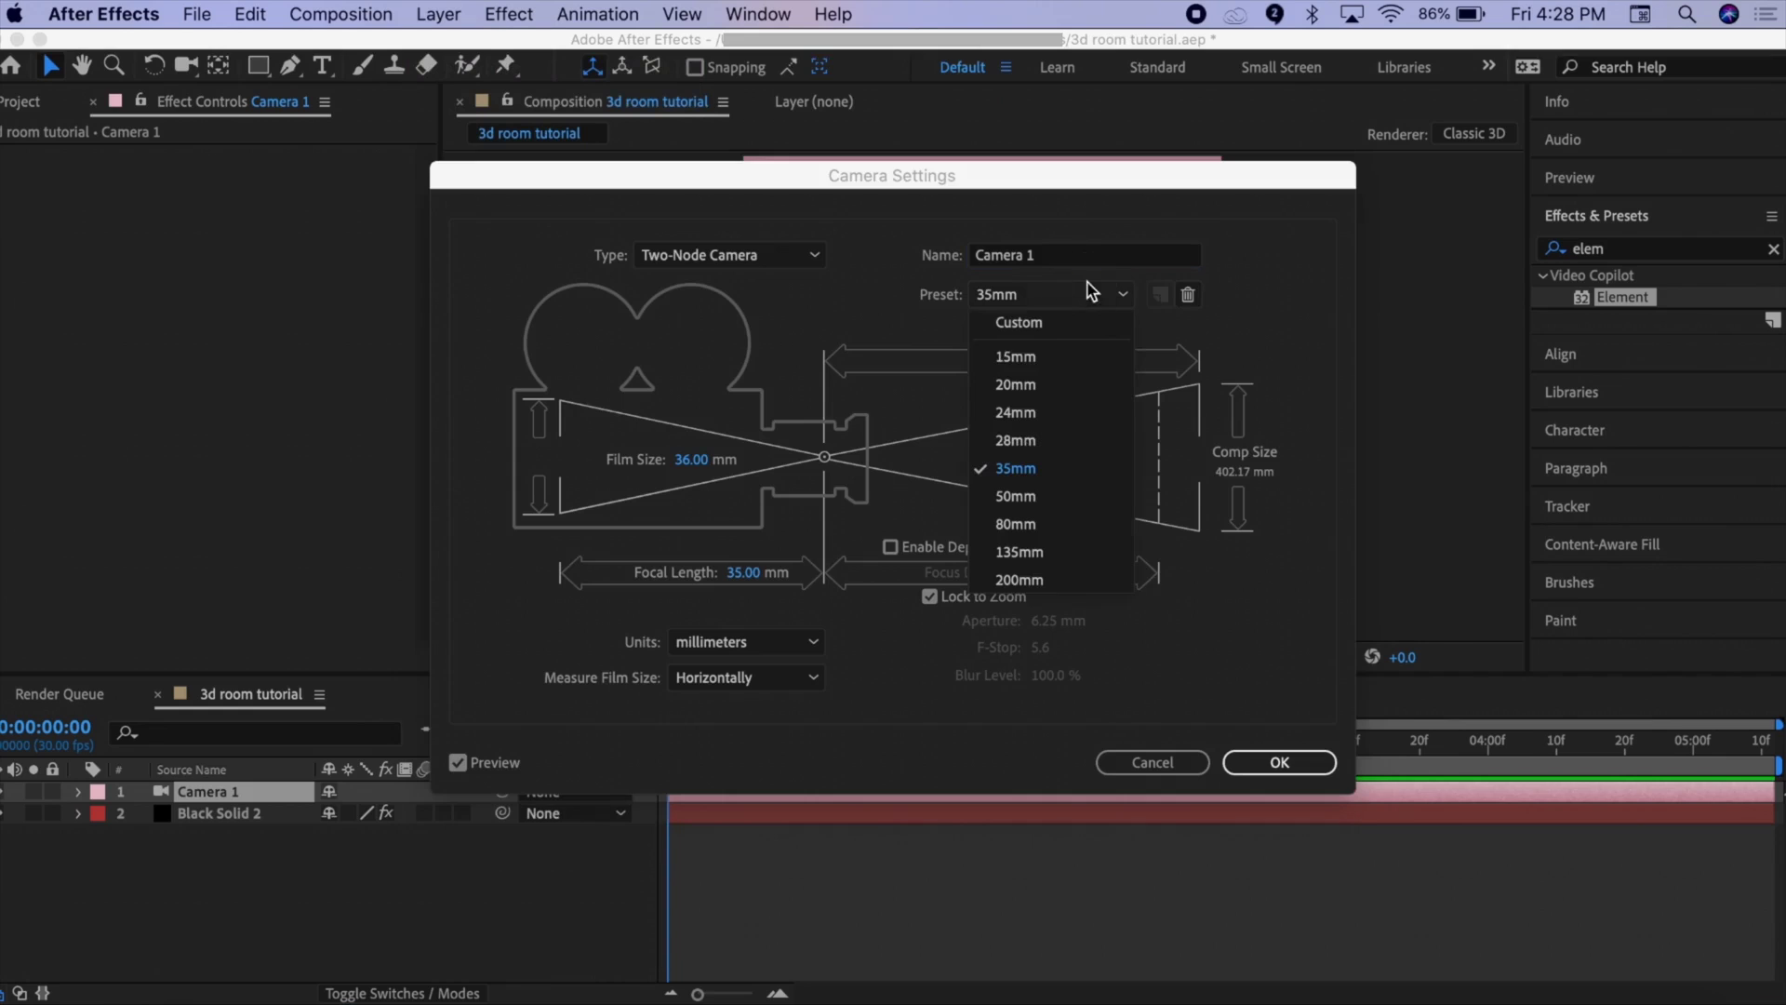
left_click(1068, 443)
left_click(1270, 762)
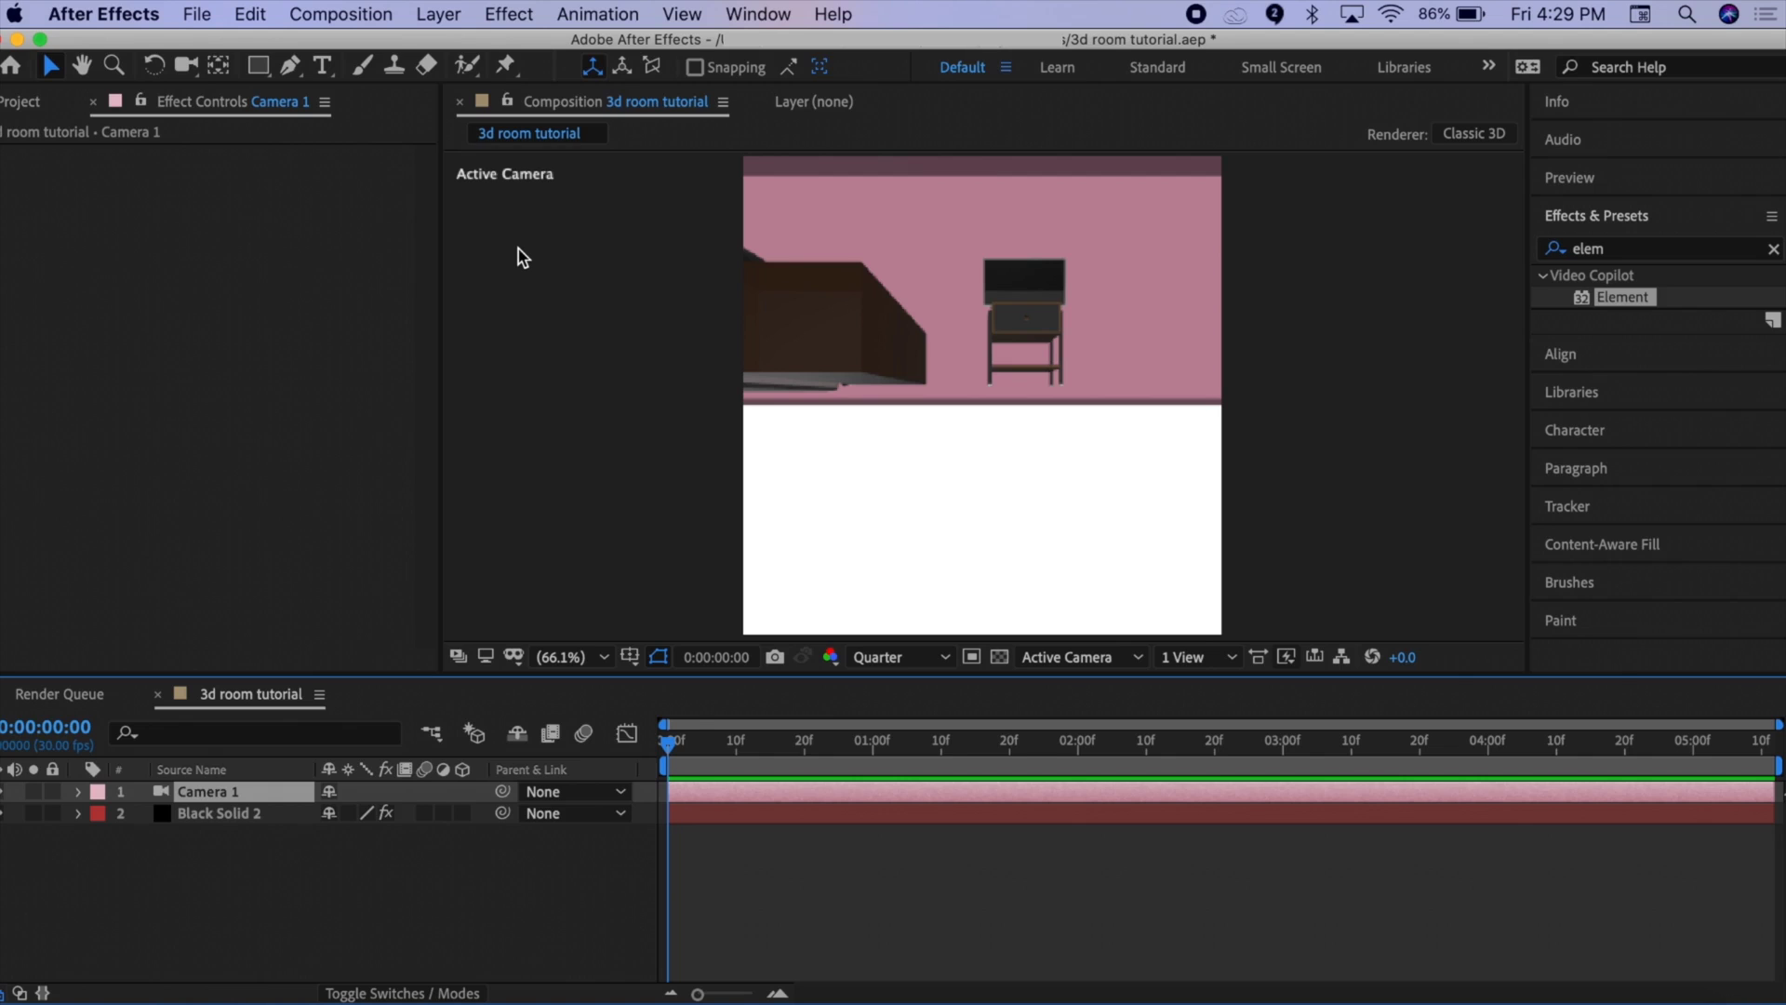
Add a null object layer and parent Camera 1 to it
left_click(439, 14)
mouse_move(466, 46)
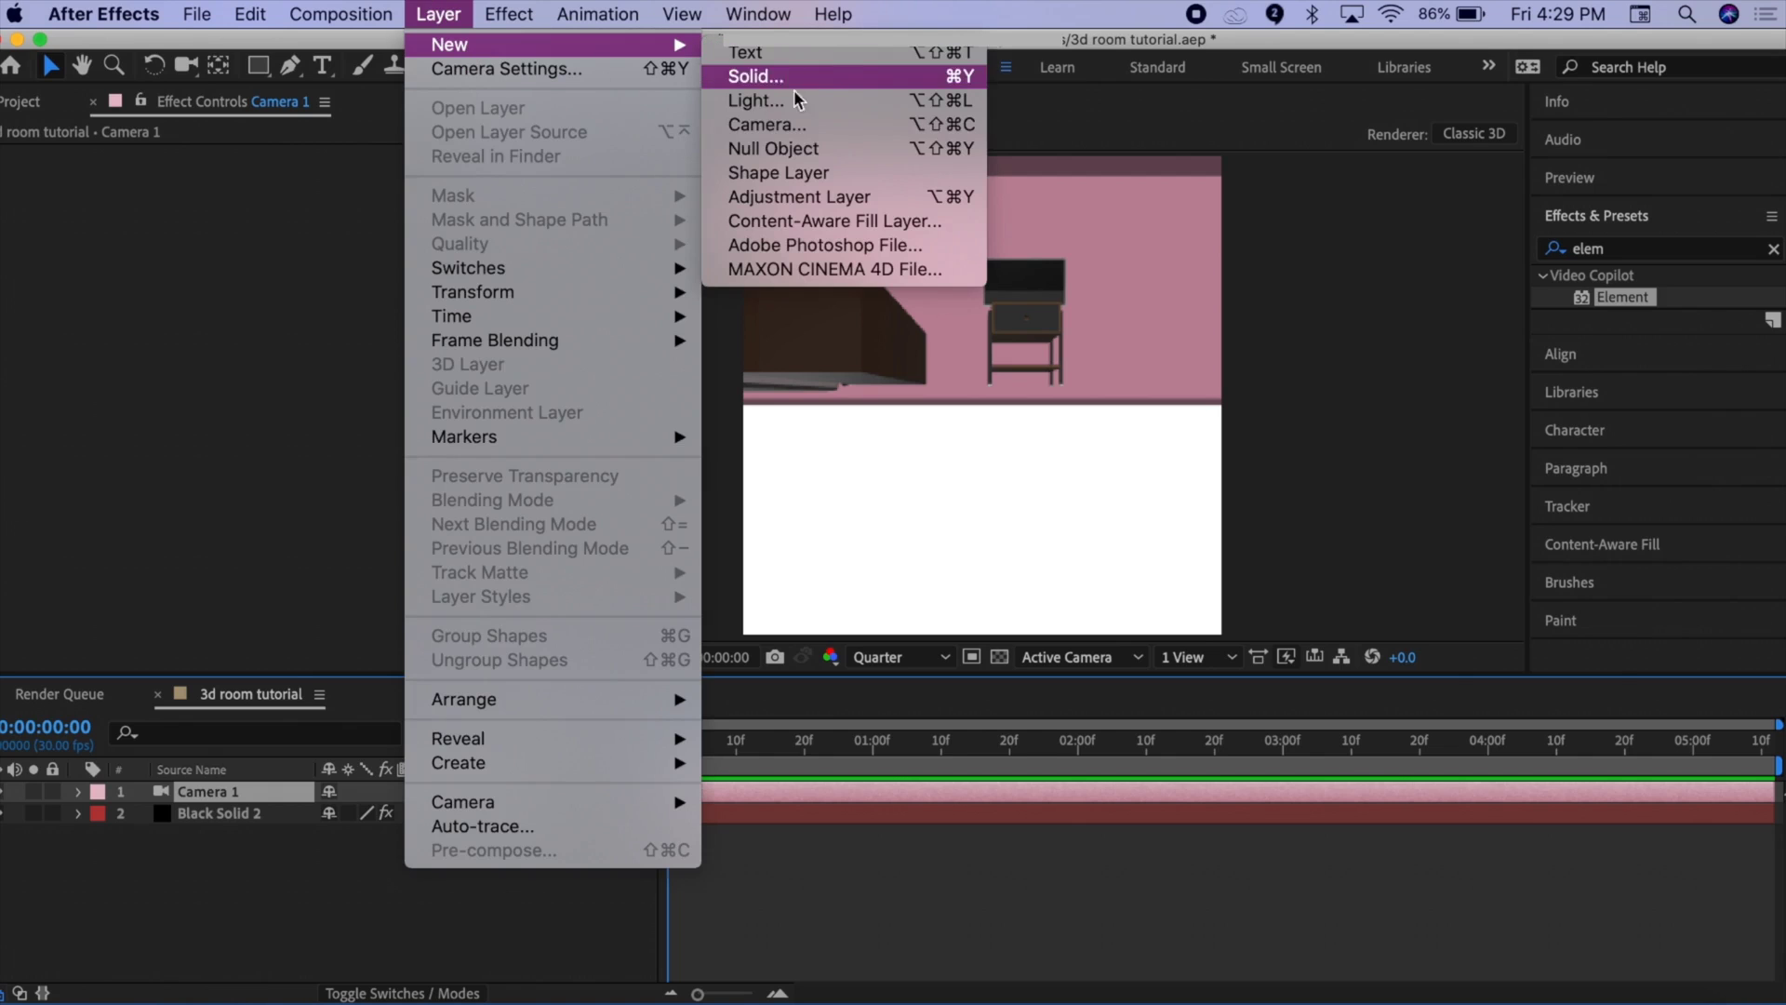
left_click(778, 149)
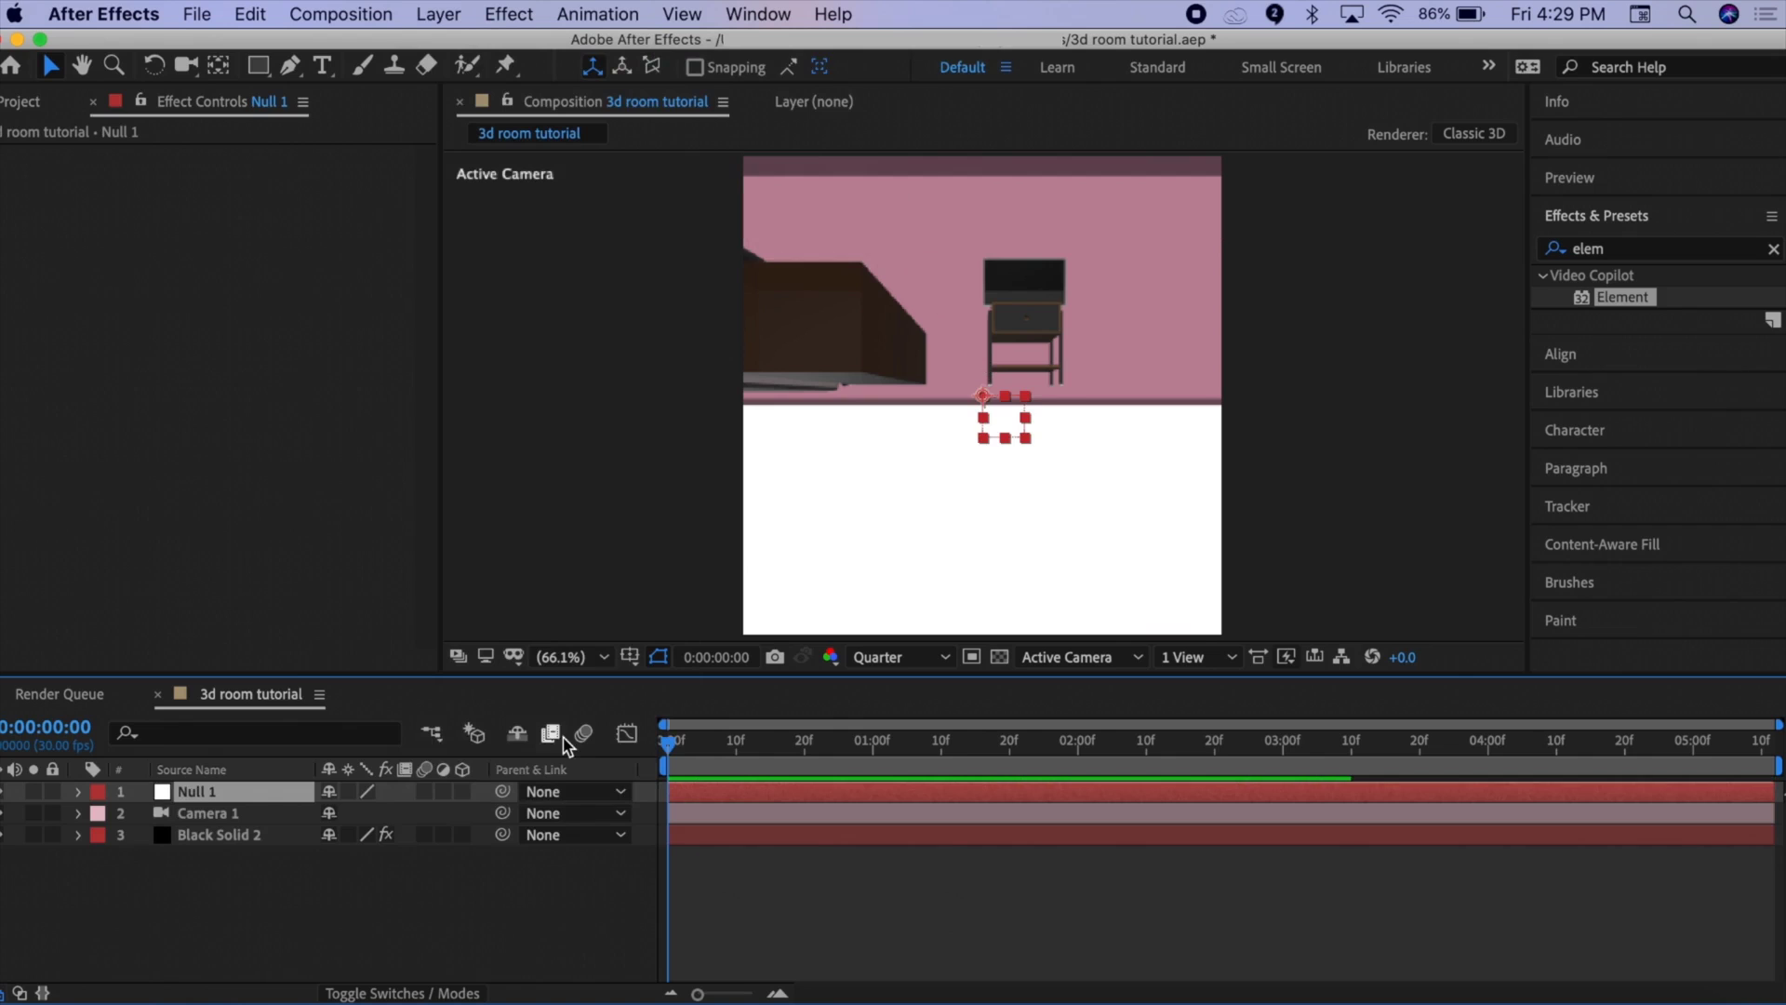
left_click_drag(503, 812, 371, 793)
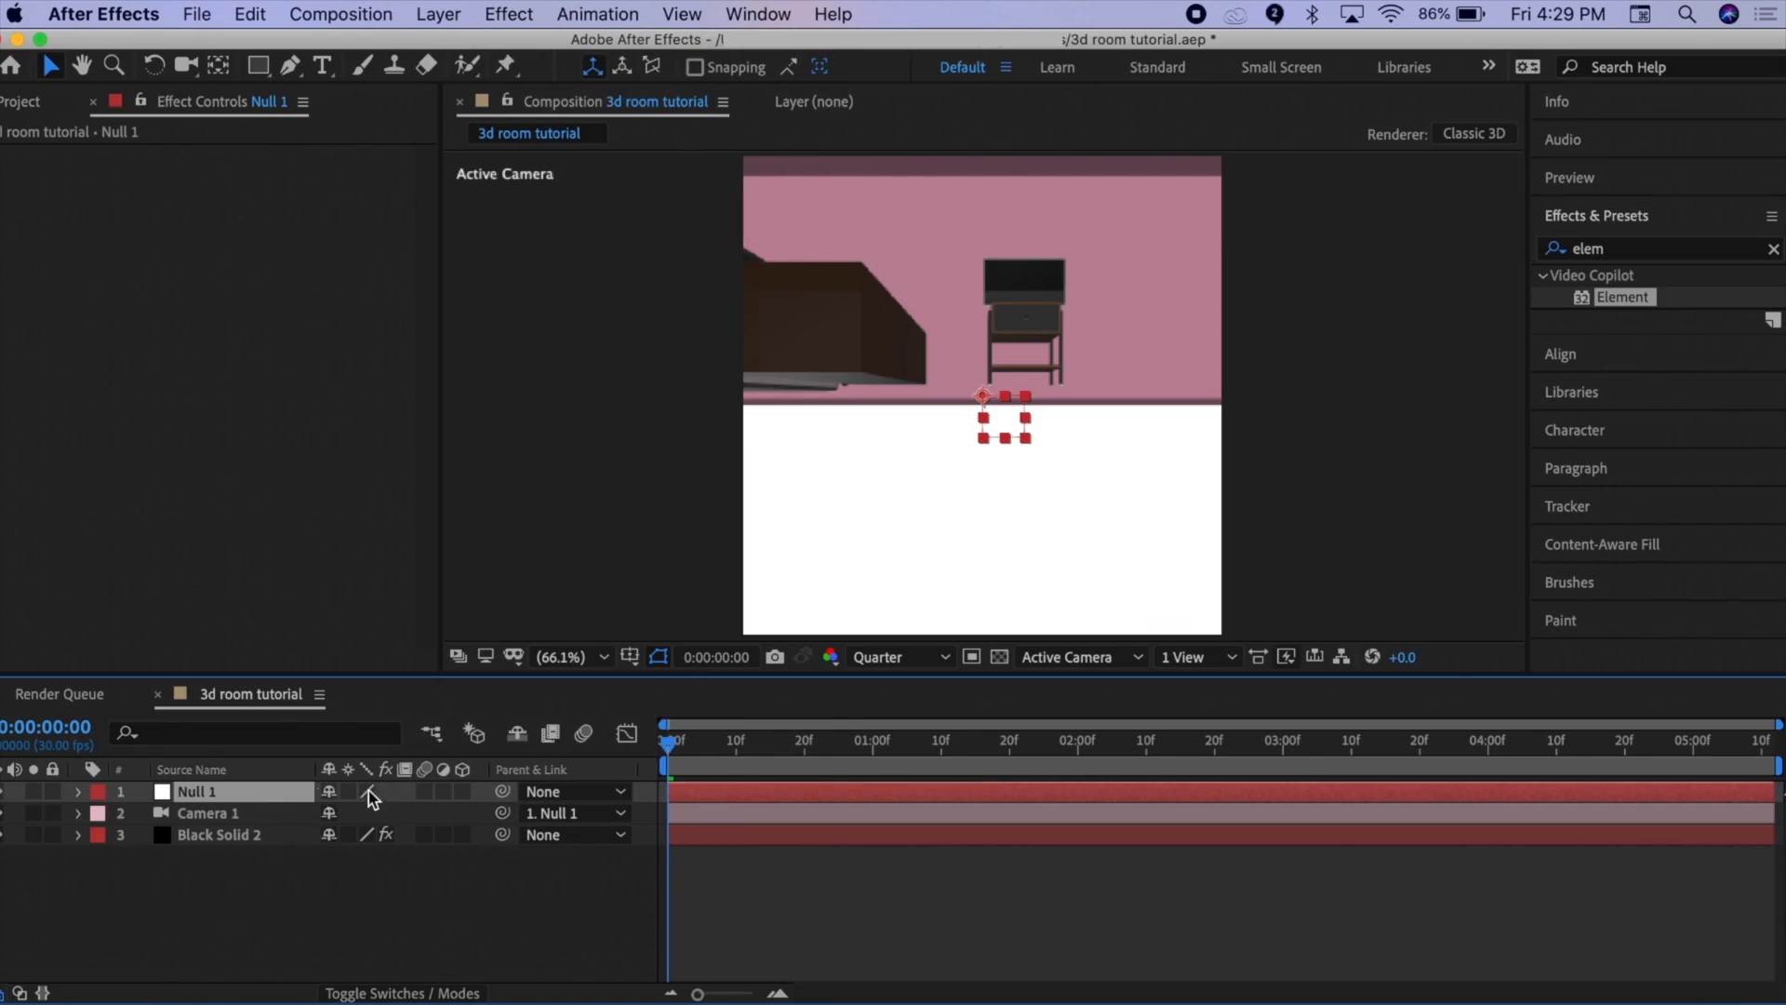
Make the null a 3D layer and separate its Position property into individual dimensions
left_click(462, 791)
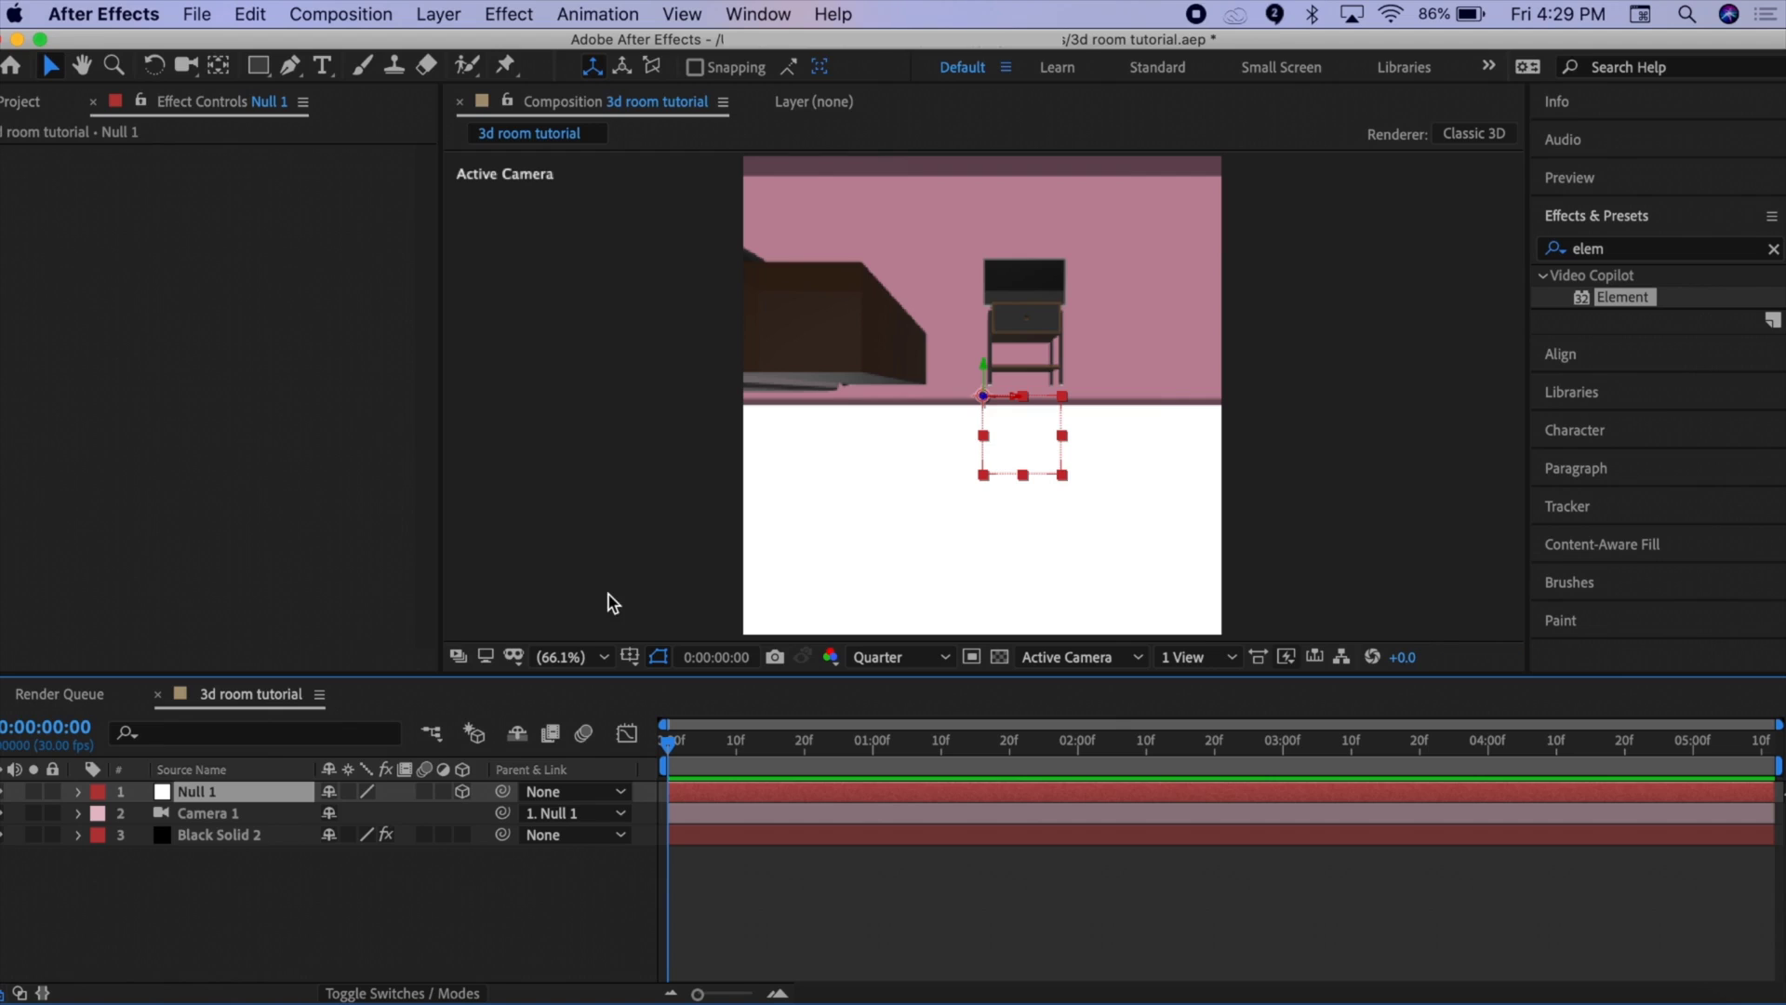
key("p")
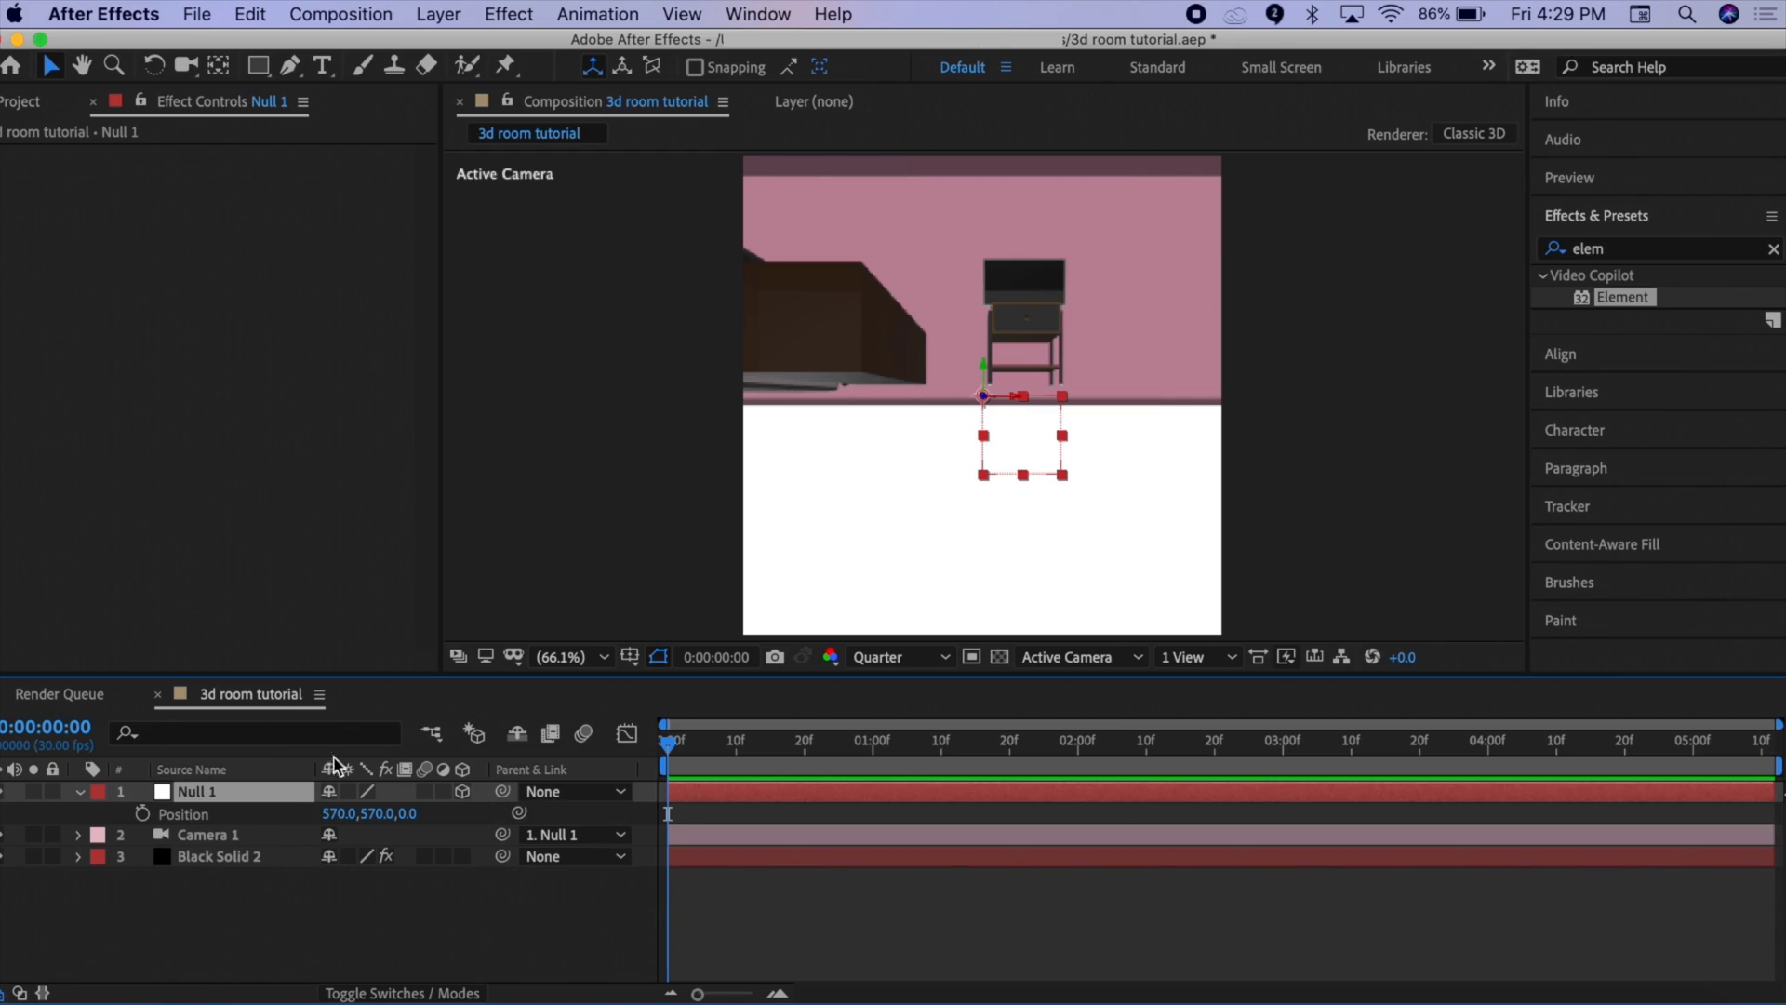
right_click(223, 816)
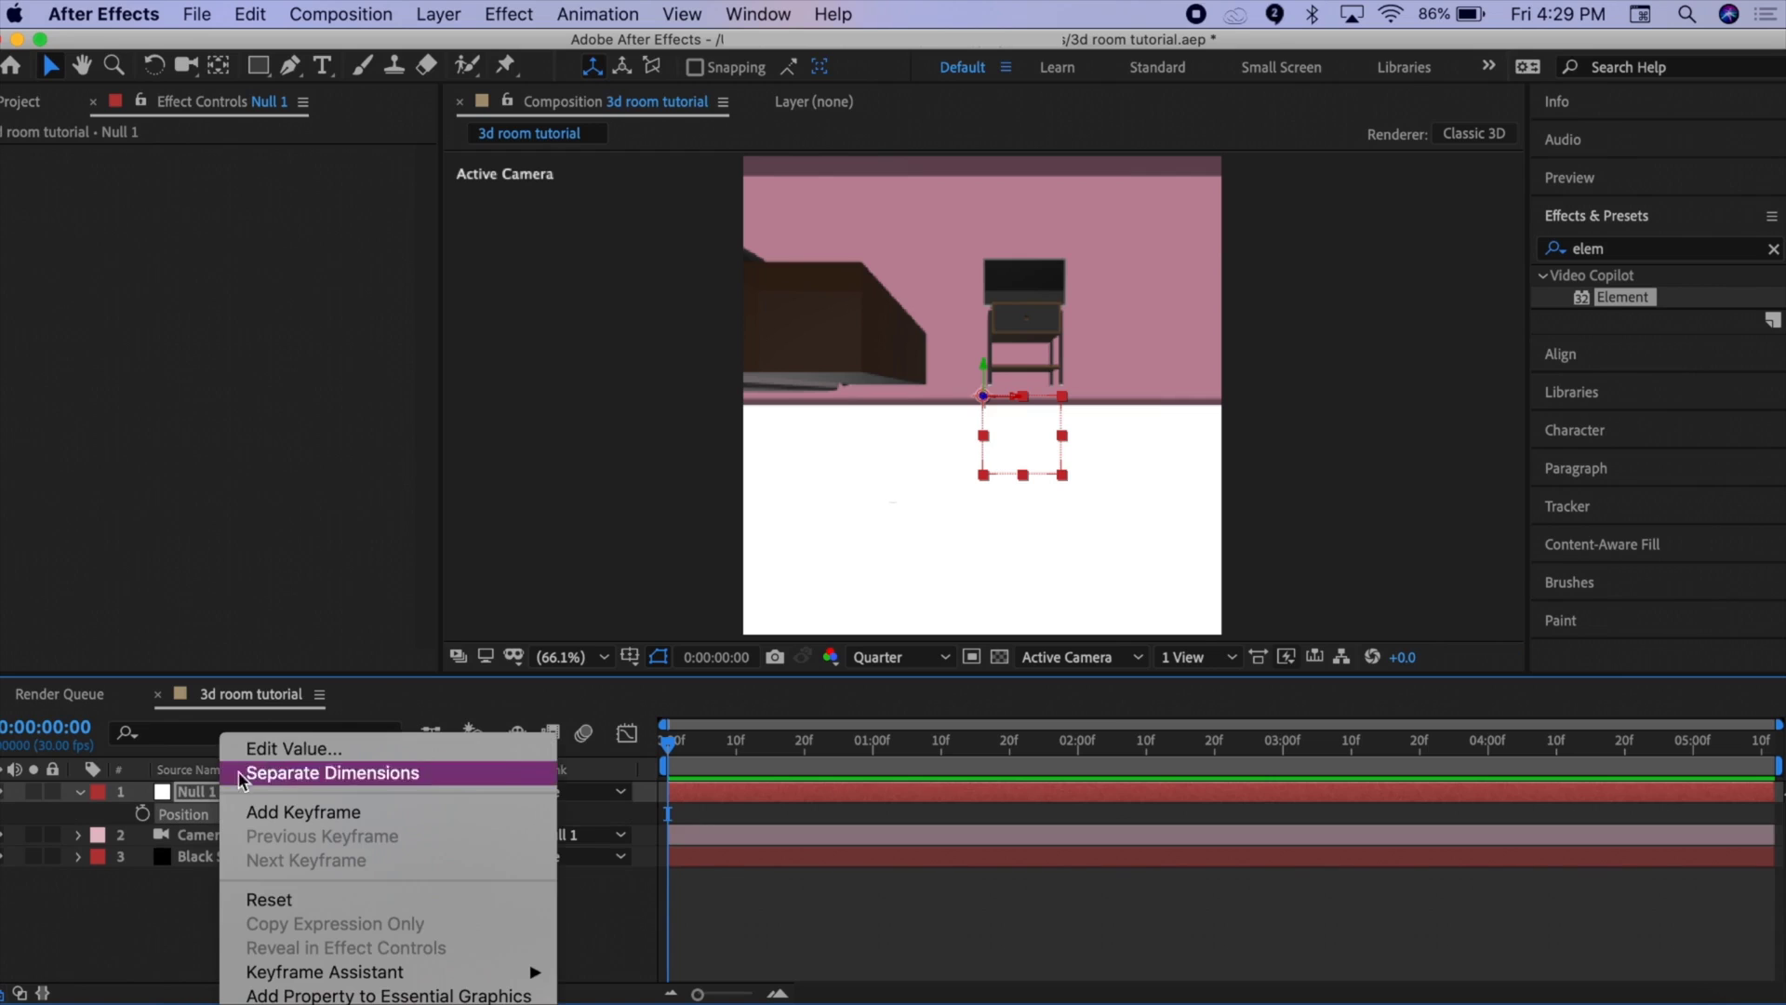
left_click(299, 772)
Set starting keyframes for the null's X, Y and Z Position at 0:00:00:00
left_click(141, 813)
left_click(141, 834)
left_click(142, 855)
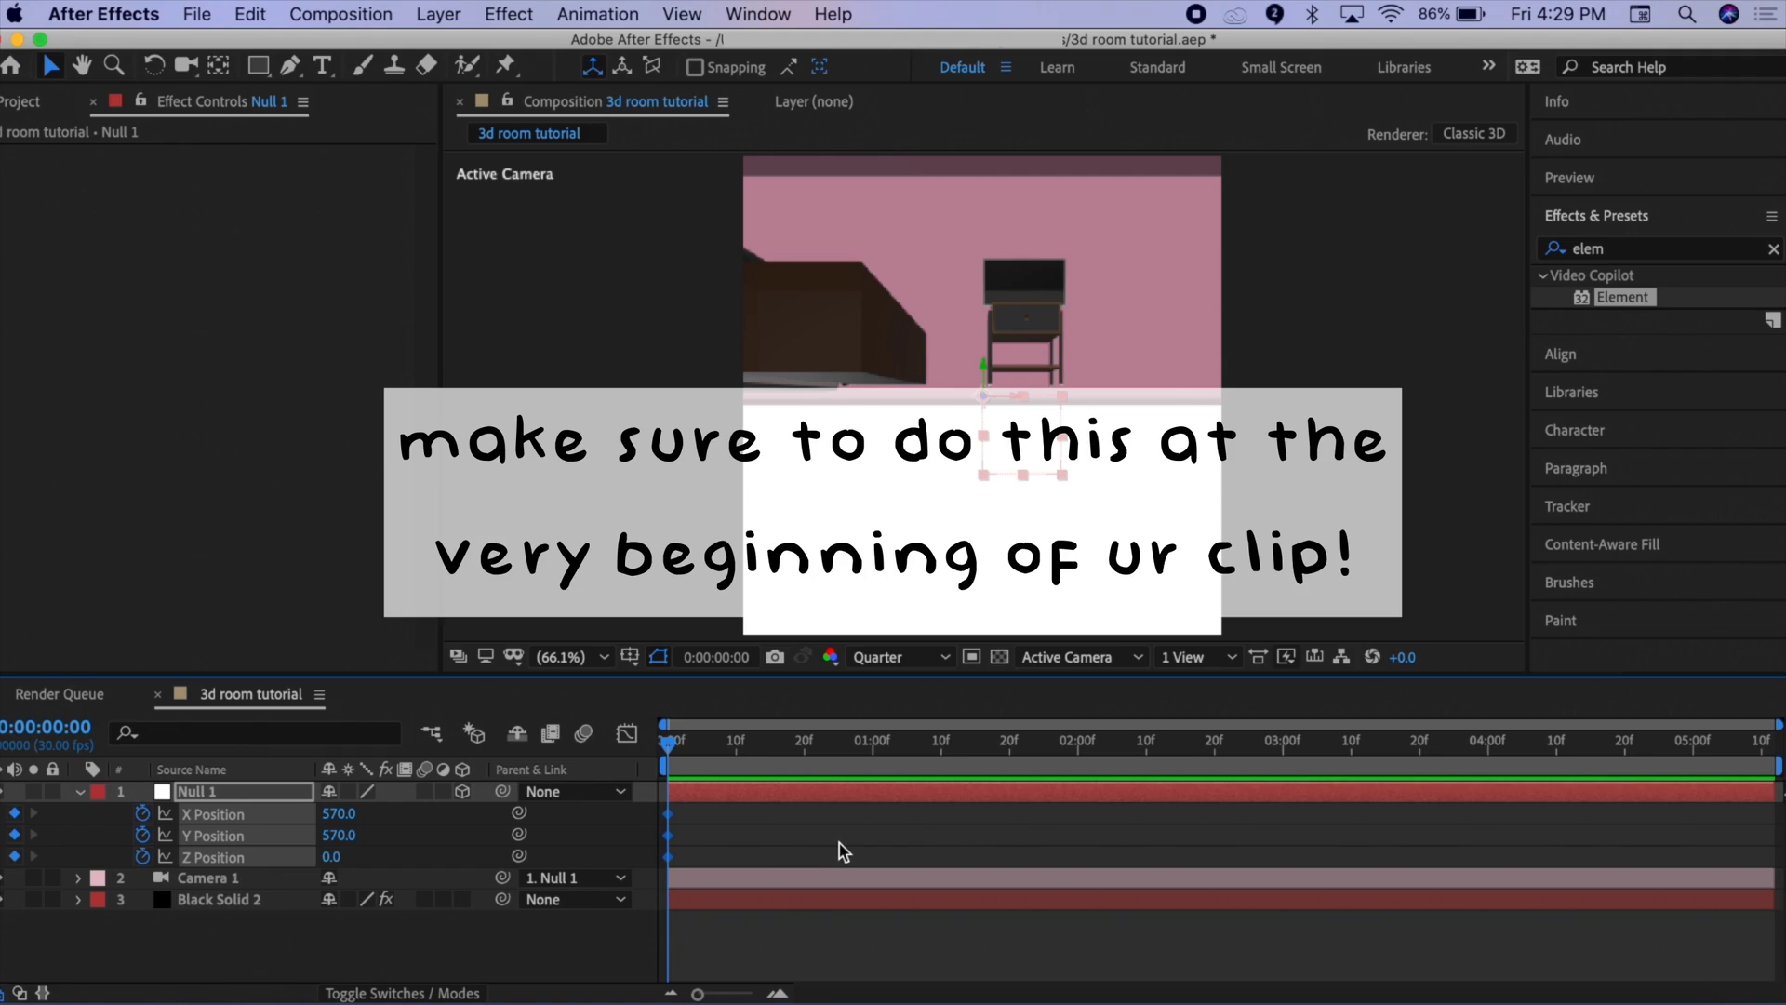
Set starting keyframes for the null's X, Y and Z Rotation and its Scale at 0:00:00:00
key("r")
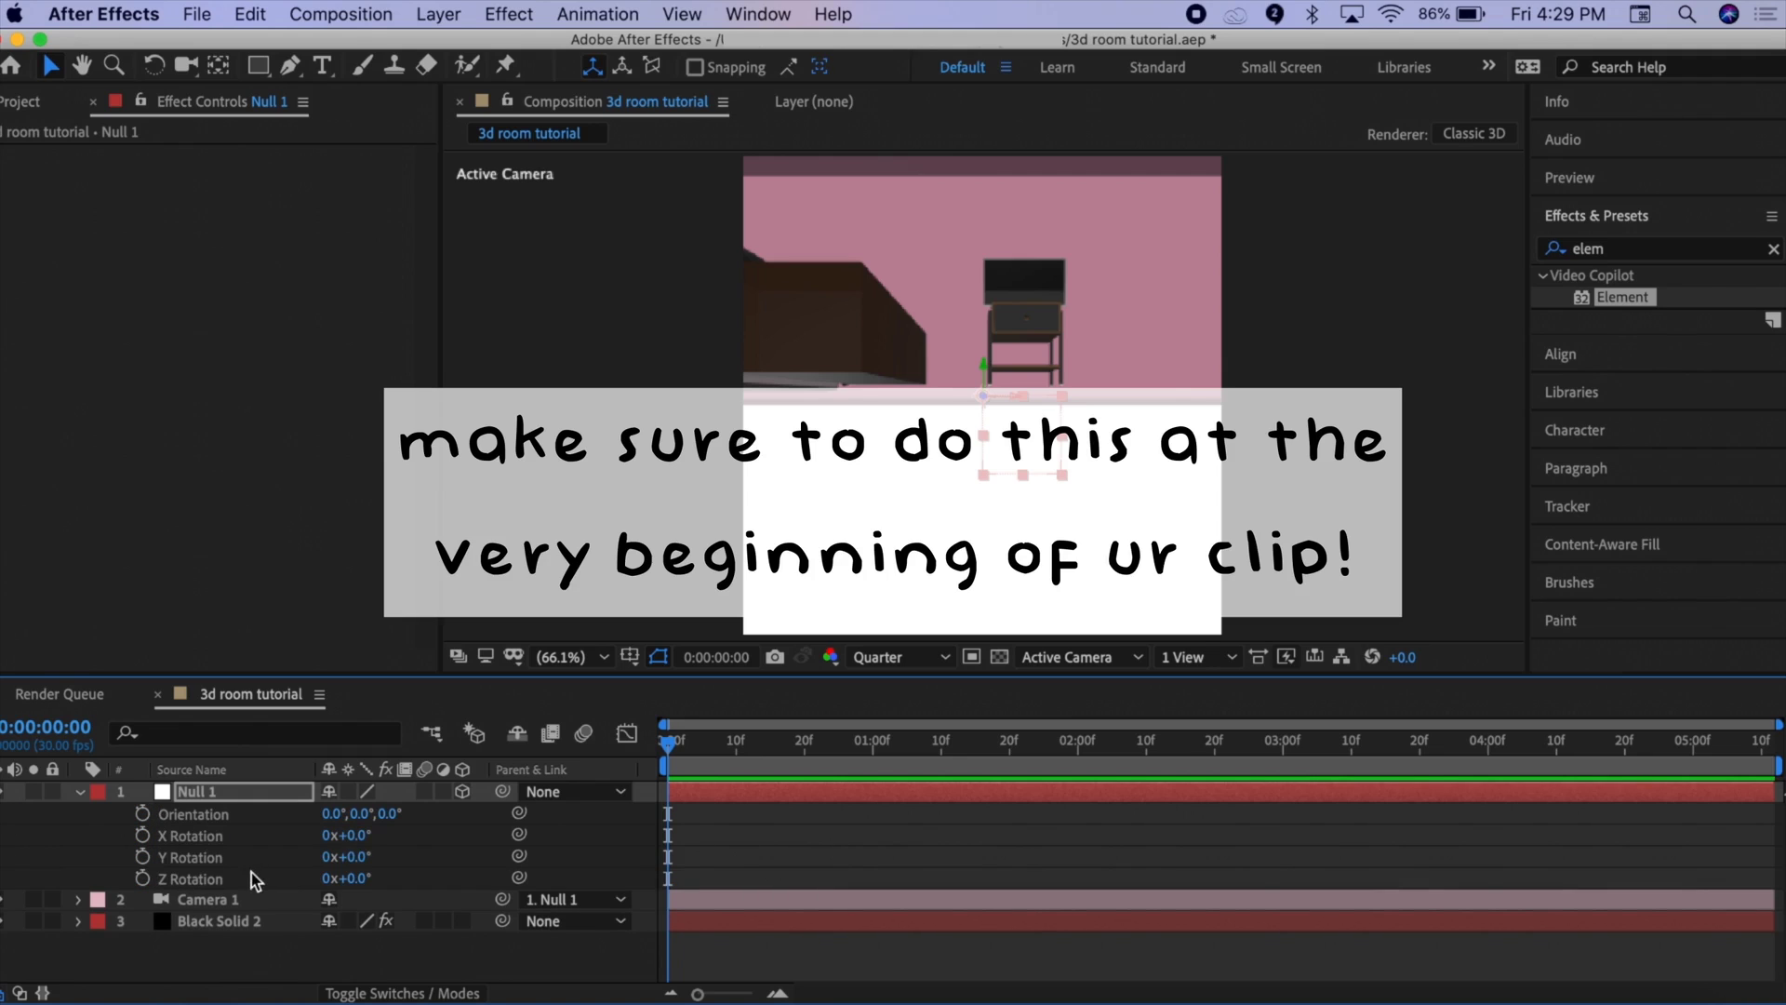
left_click(141, 835)
left_click(141, 856)
left_click(142, 877)
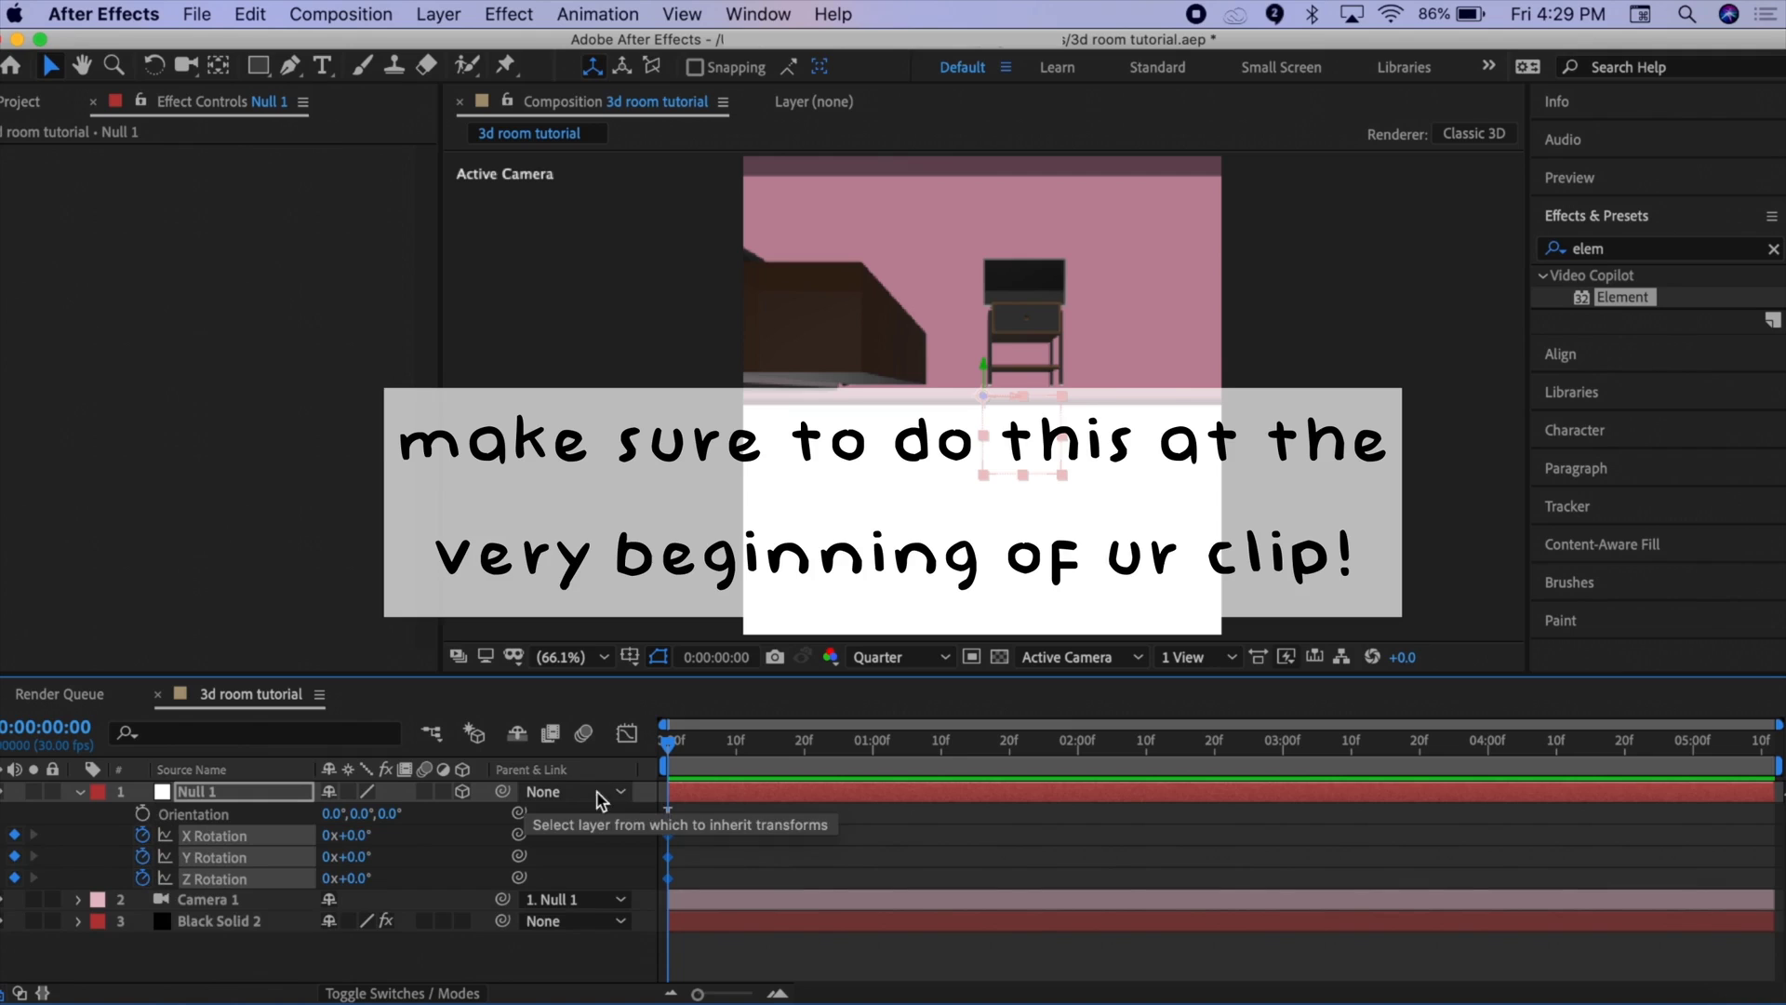
key("s")
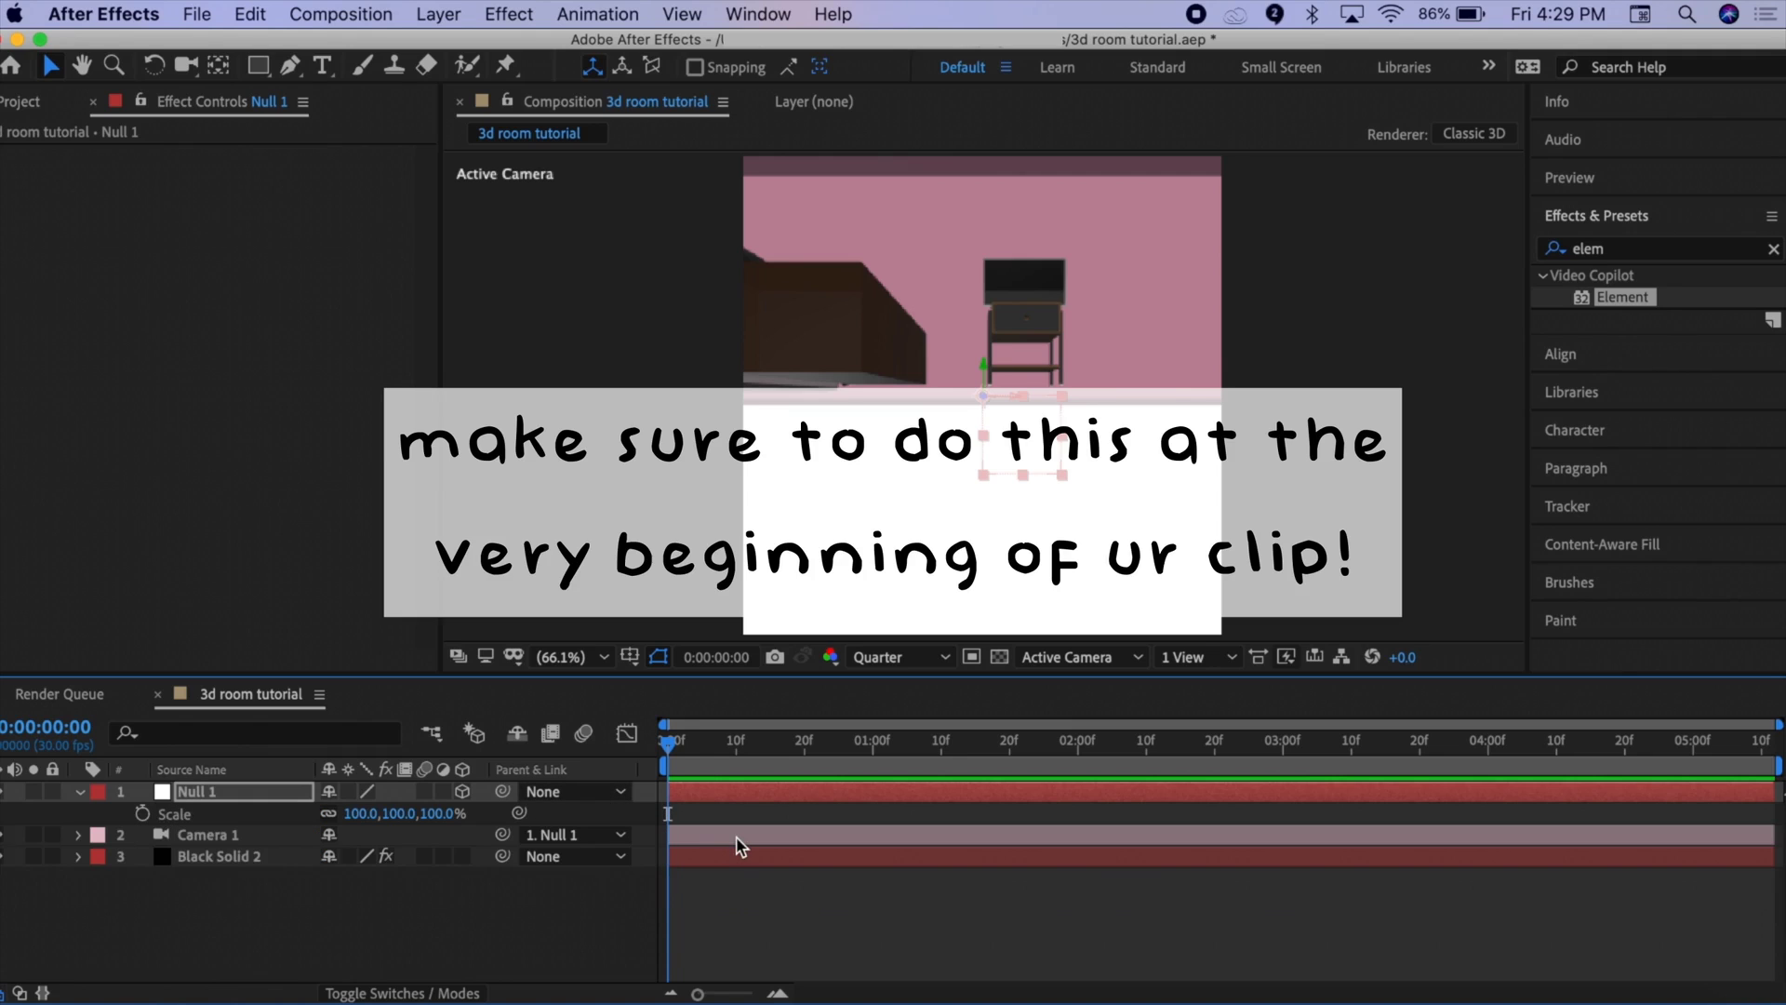
left_click(142, 813)
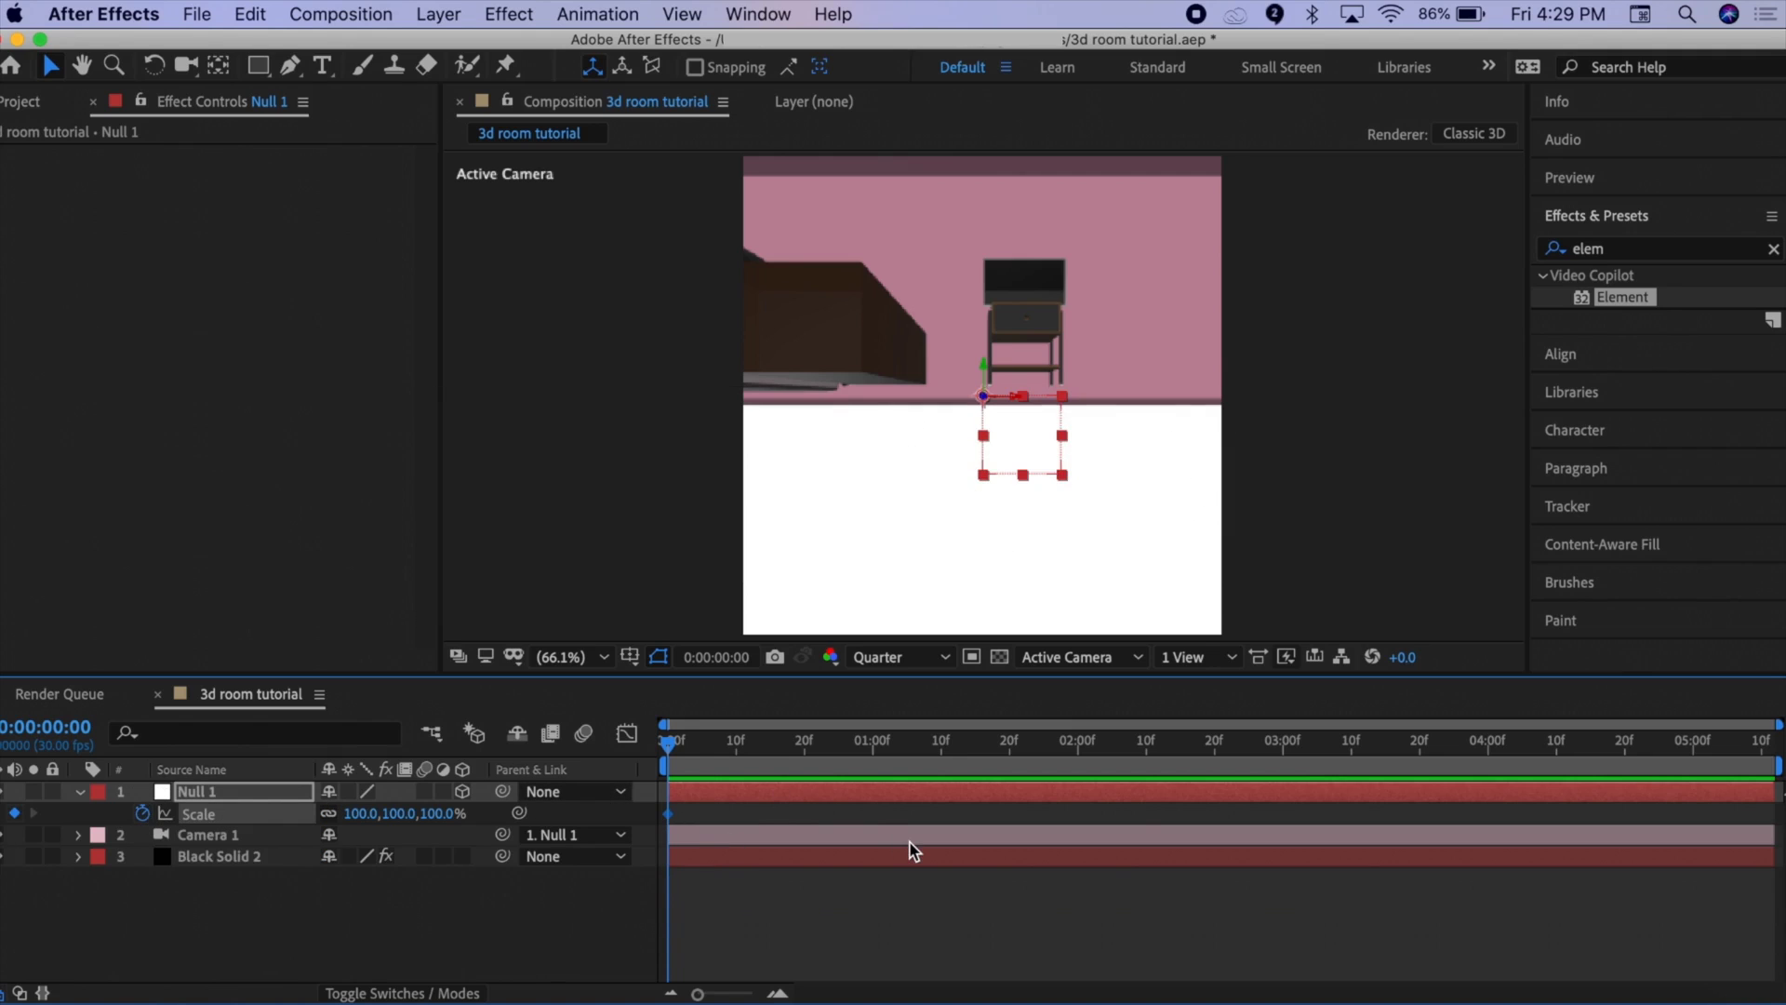
Review the null's rotation and position properties separately, and show all of its keyframed properties together
key("u")
left_click(784, 912)
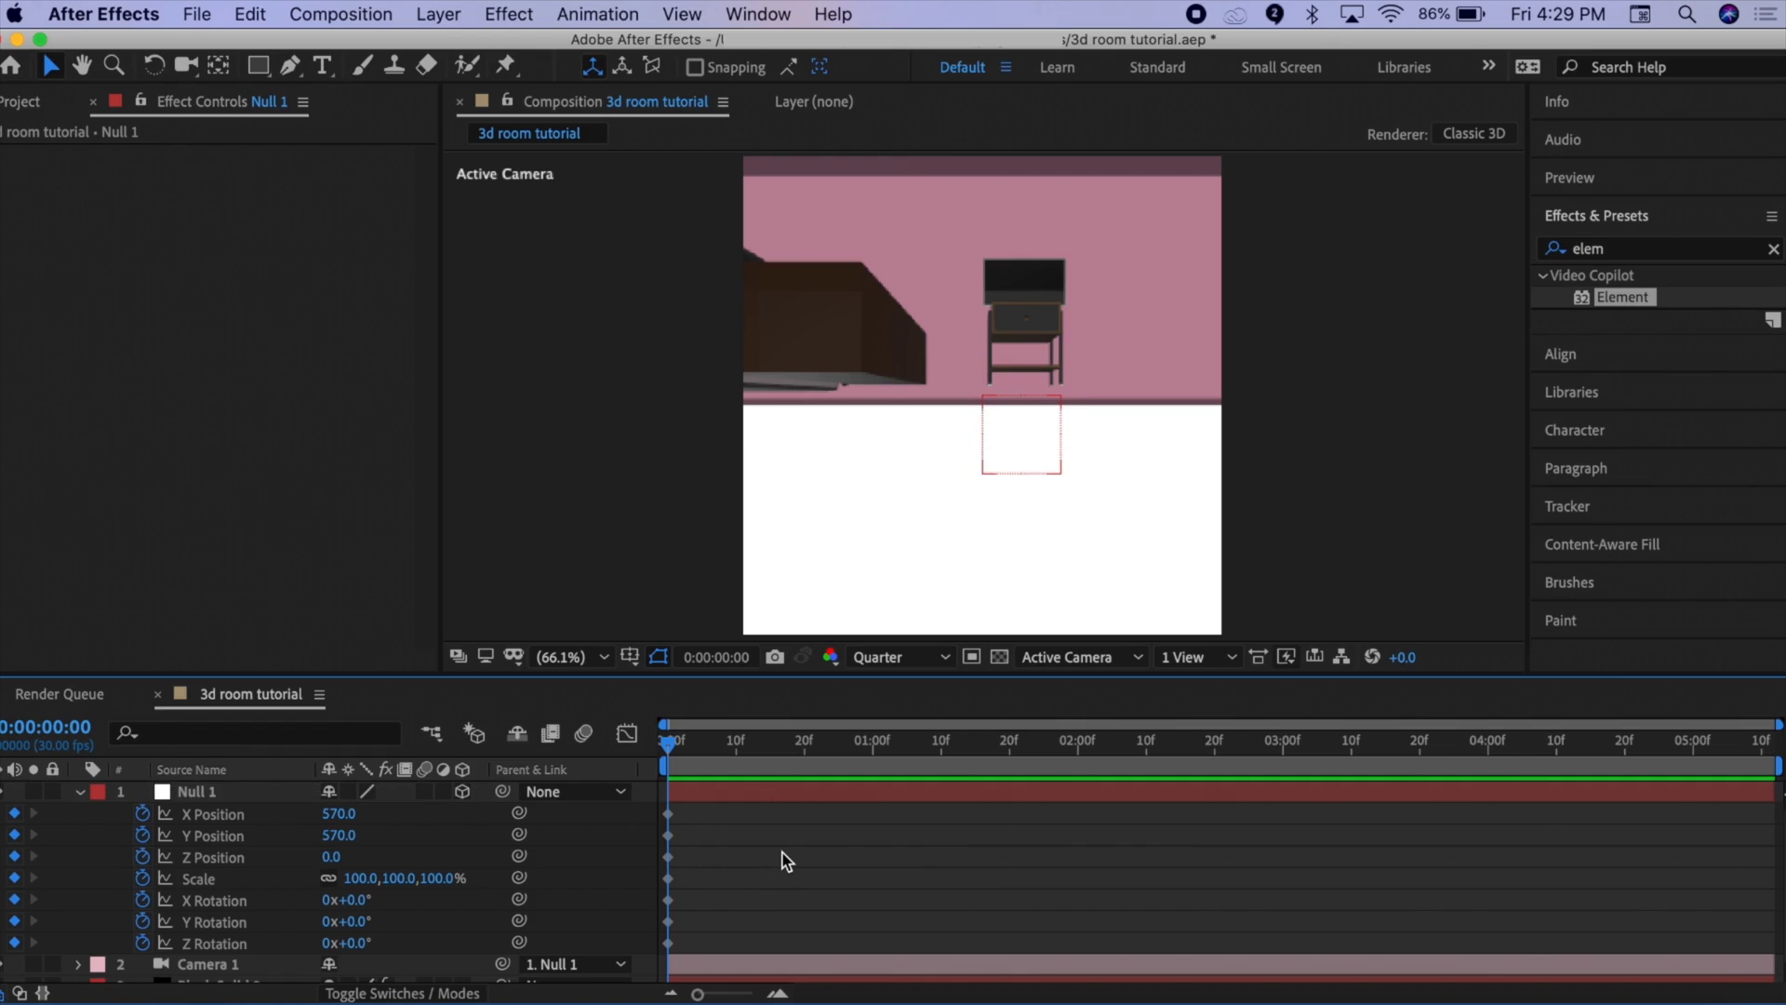
key("super+Down")
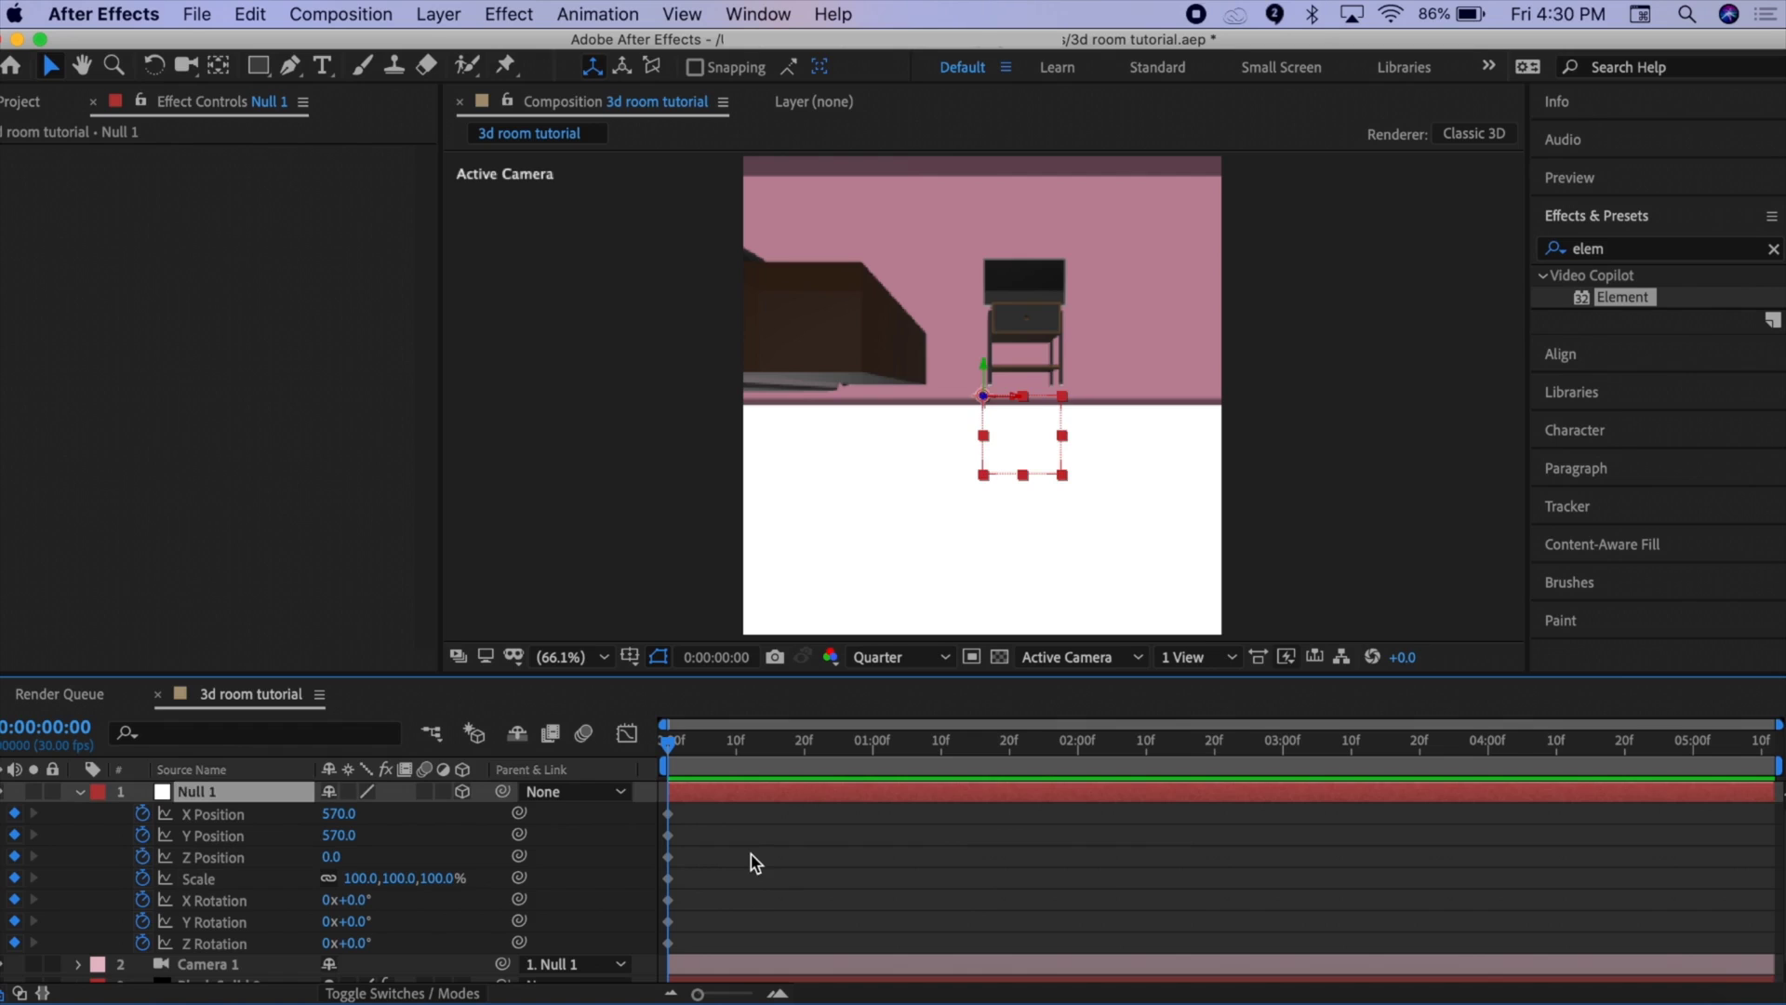
key("u")
key("r")
key("p")
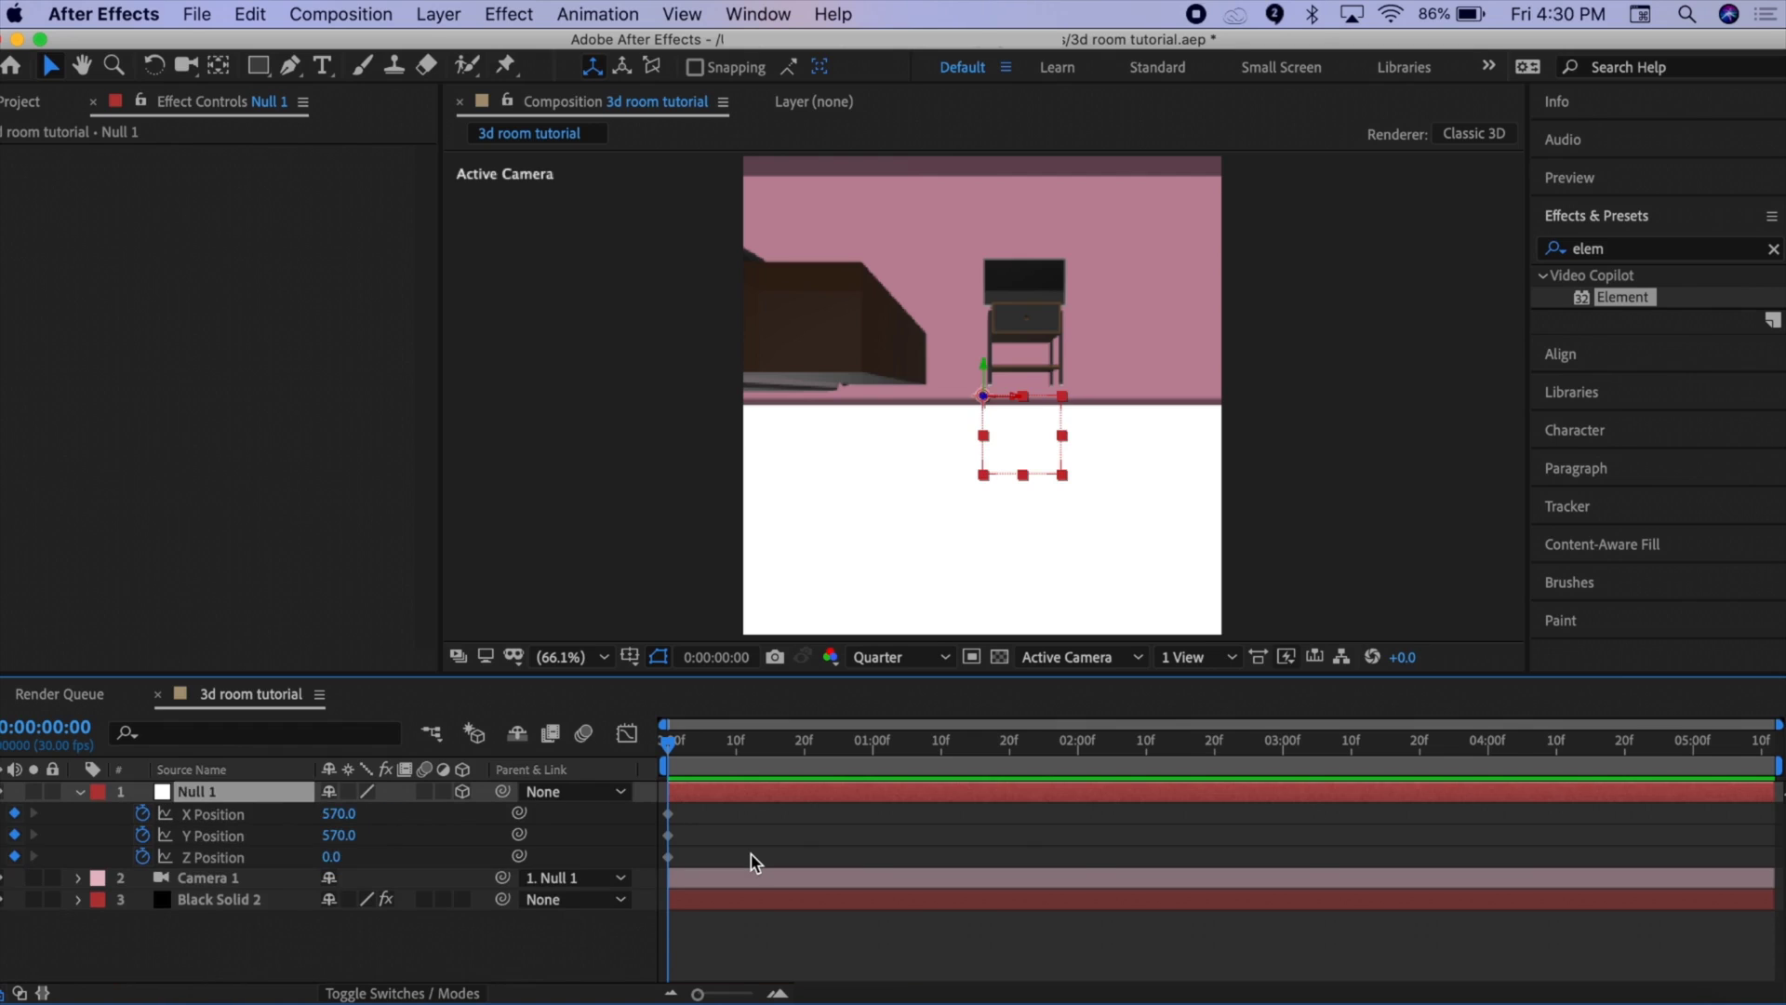
key("p")
key("u")
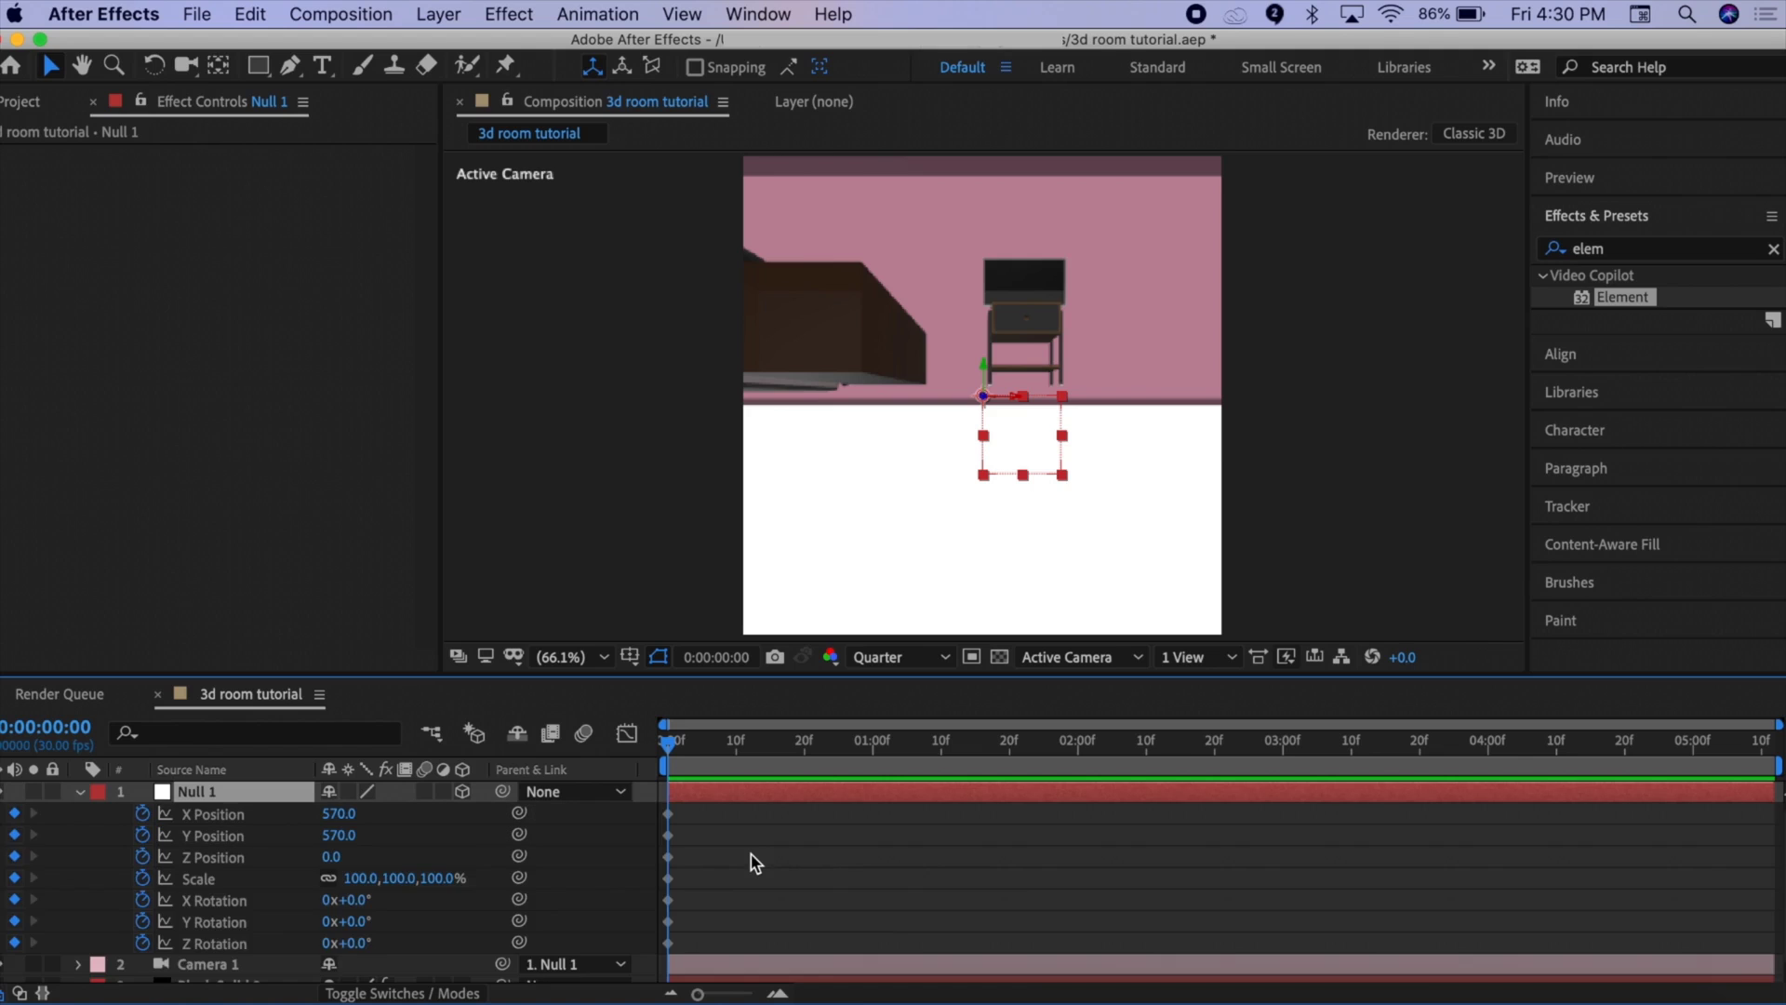
Apply Easy Ease to all of the null's position, scale and rotation keyframes
left_click_drag(689, 941, 619, 781)
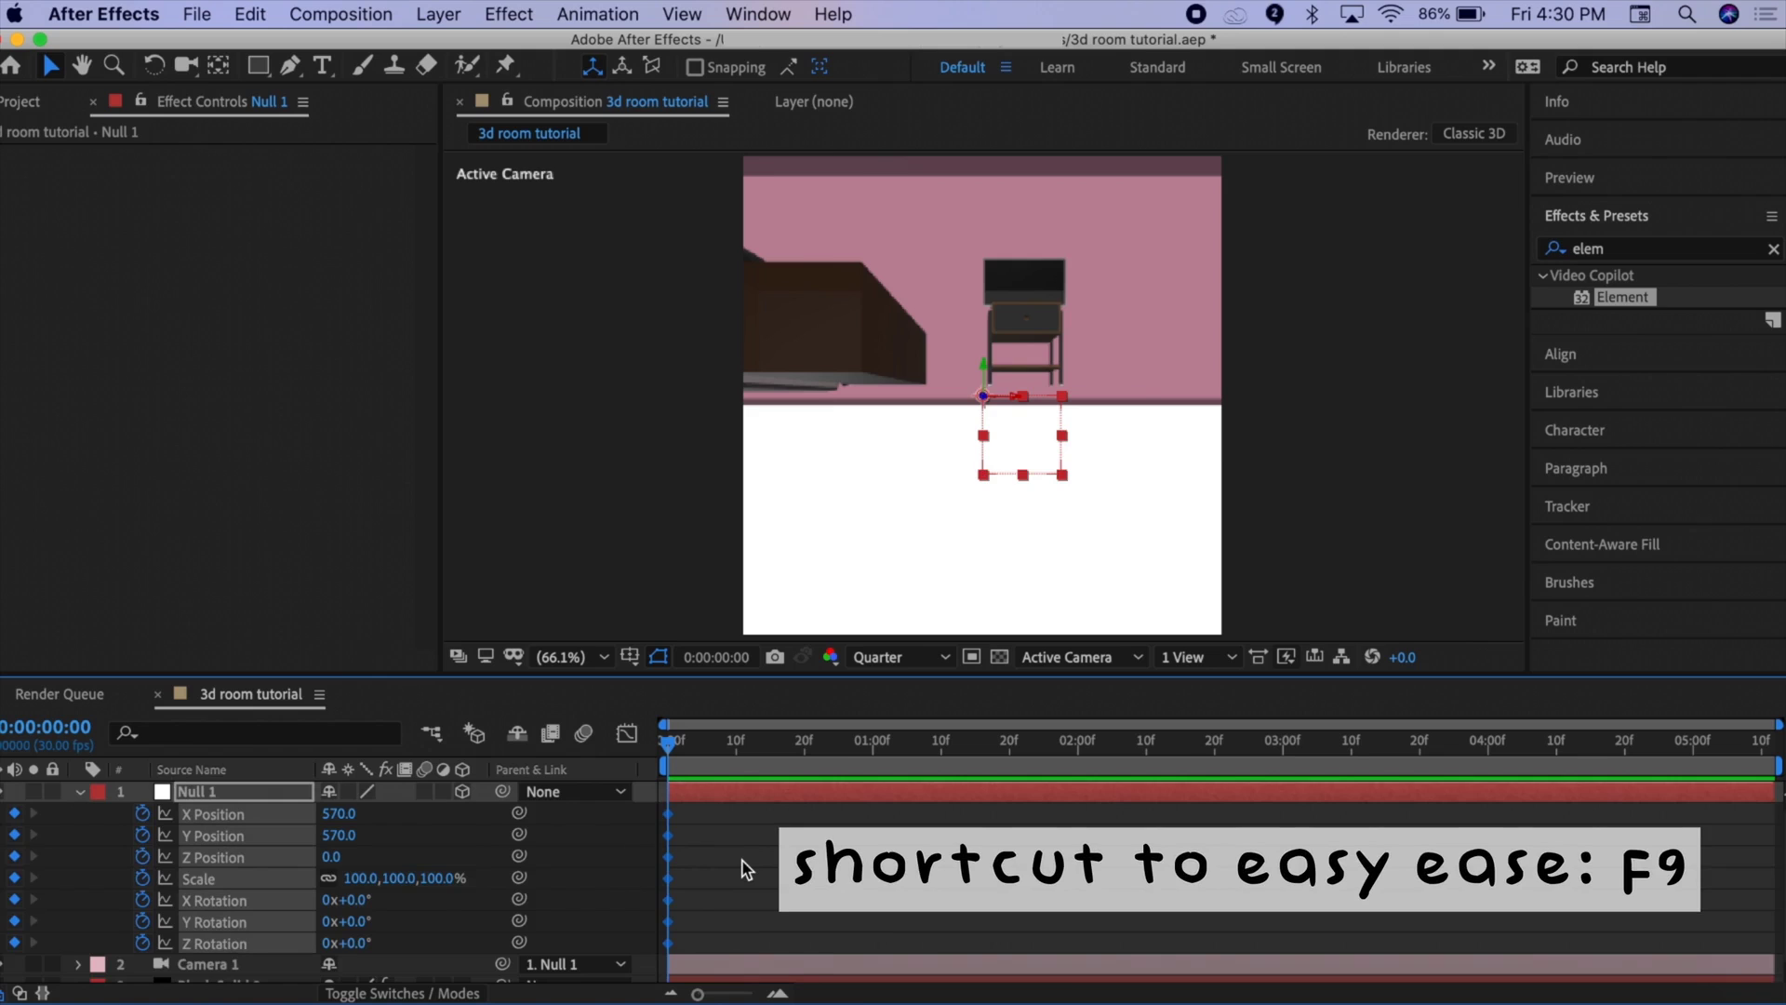
key("F9")
left_click(768, 869)
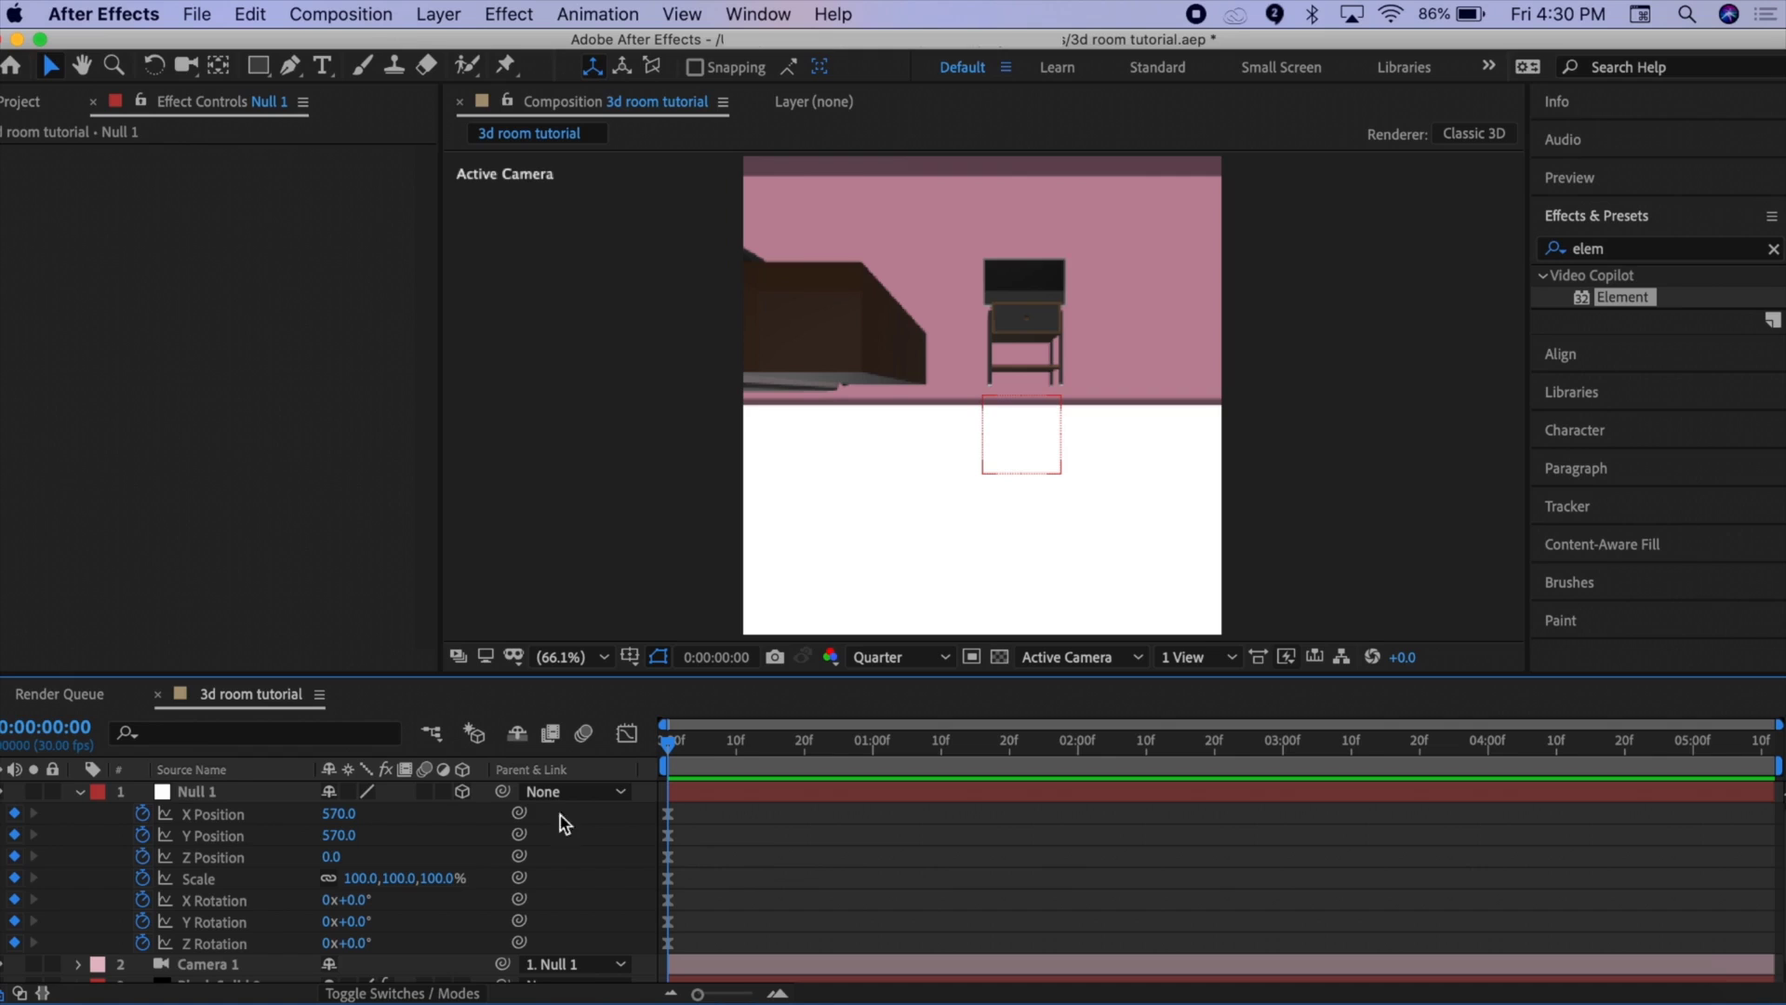
Position the null at X 817, Y 344 and Z 500 to frame the TV and side table closely
left_click_drag(342, 843, 139, 840)
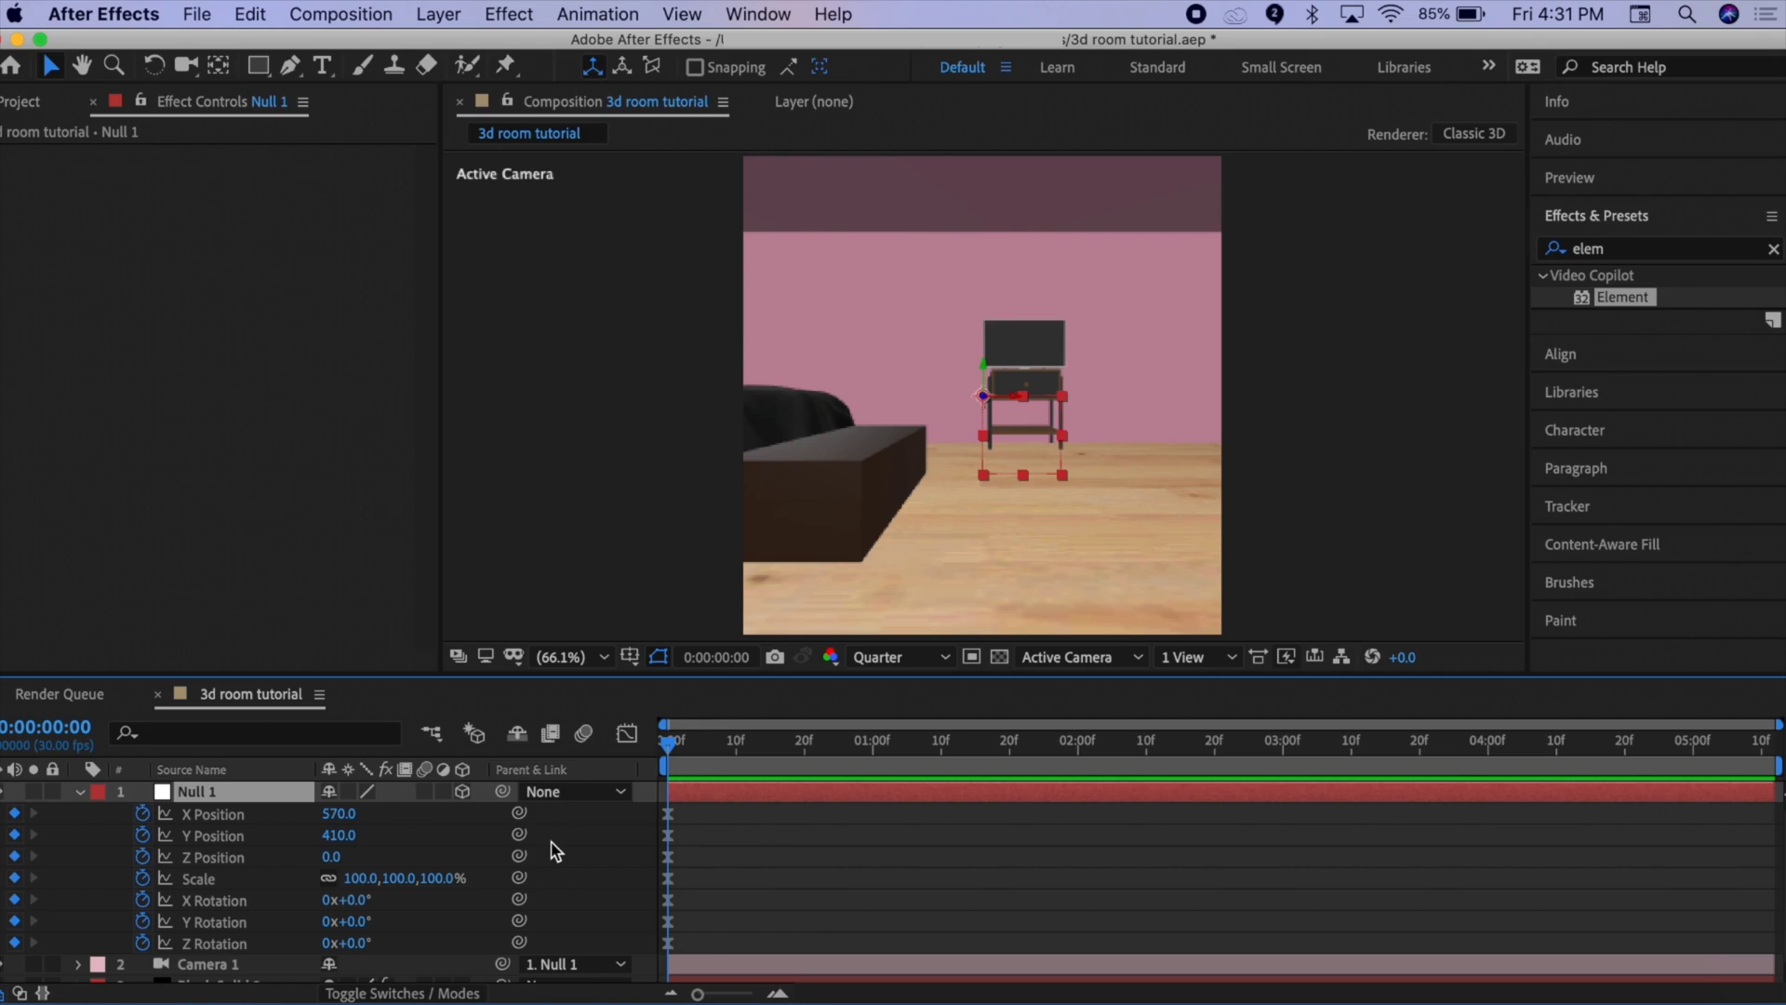
left_click_drag(338, 813, 668, 821)
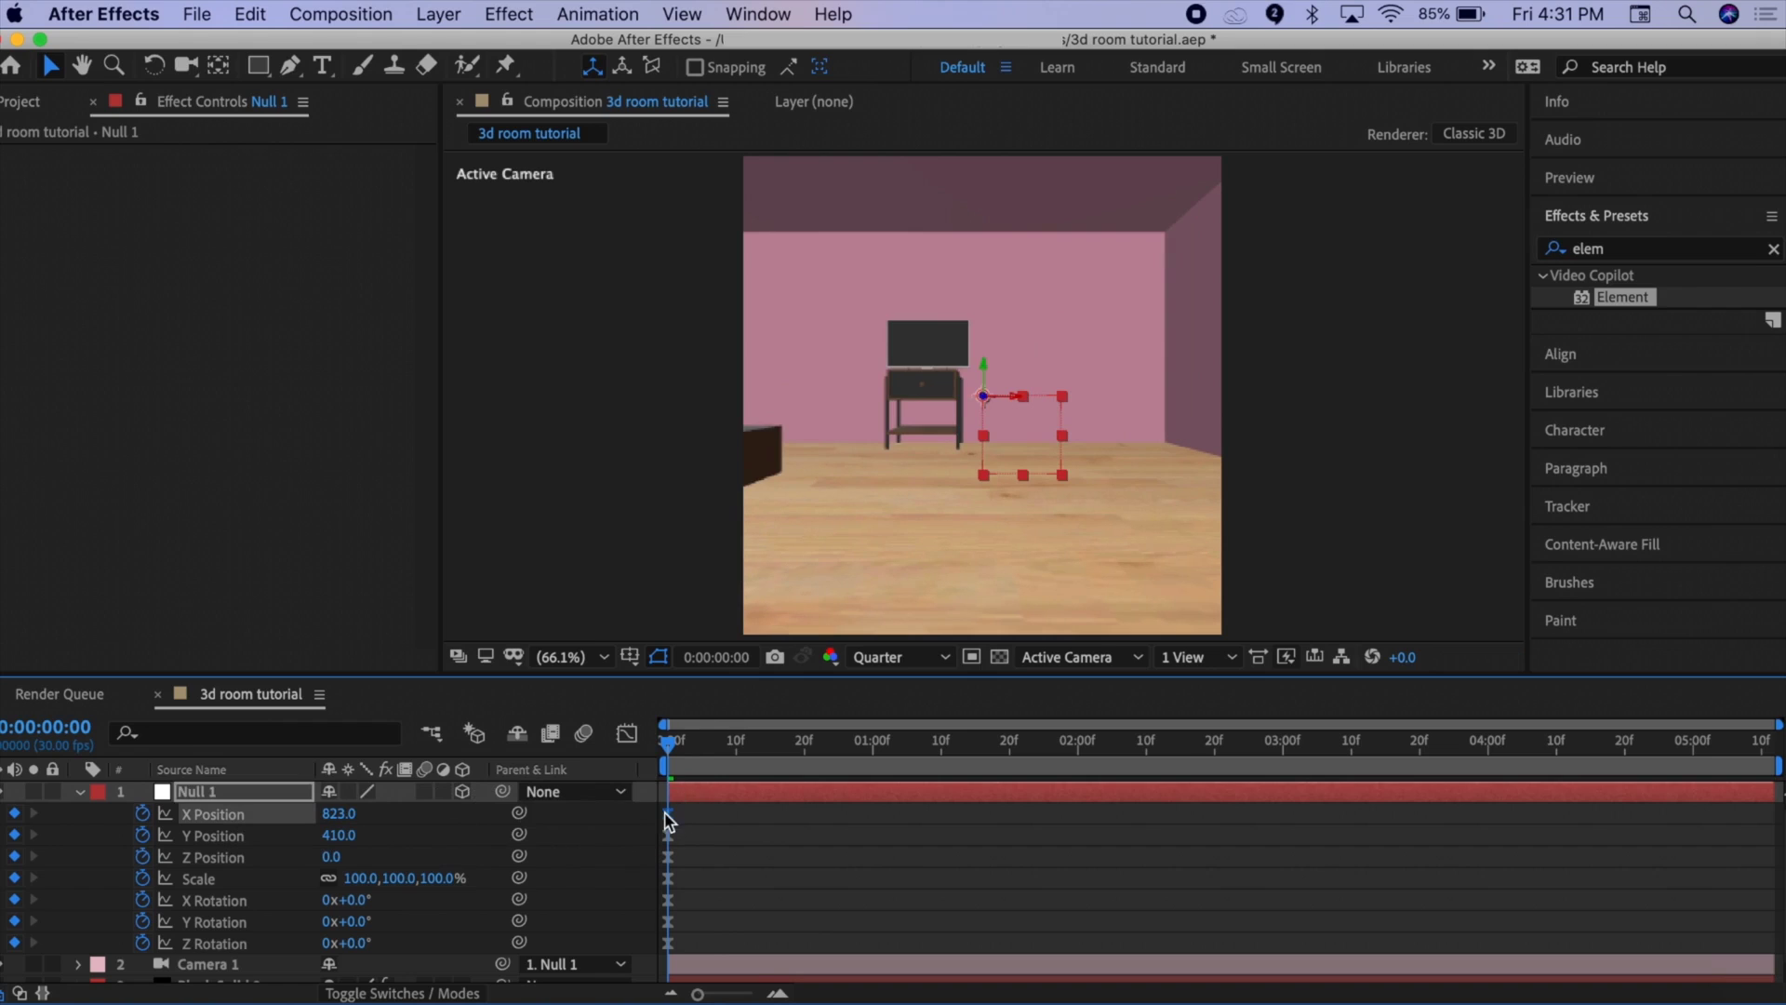
left_click(387, 845)
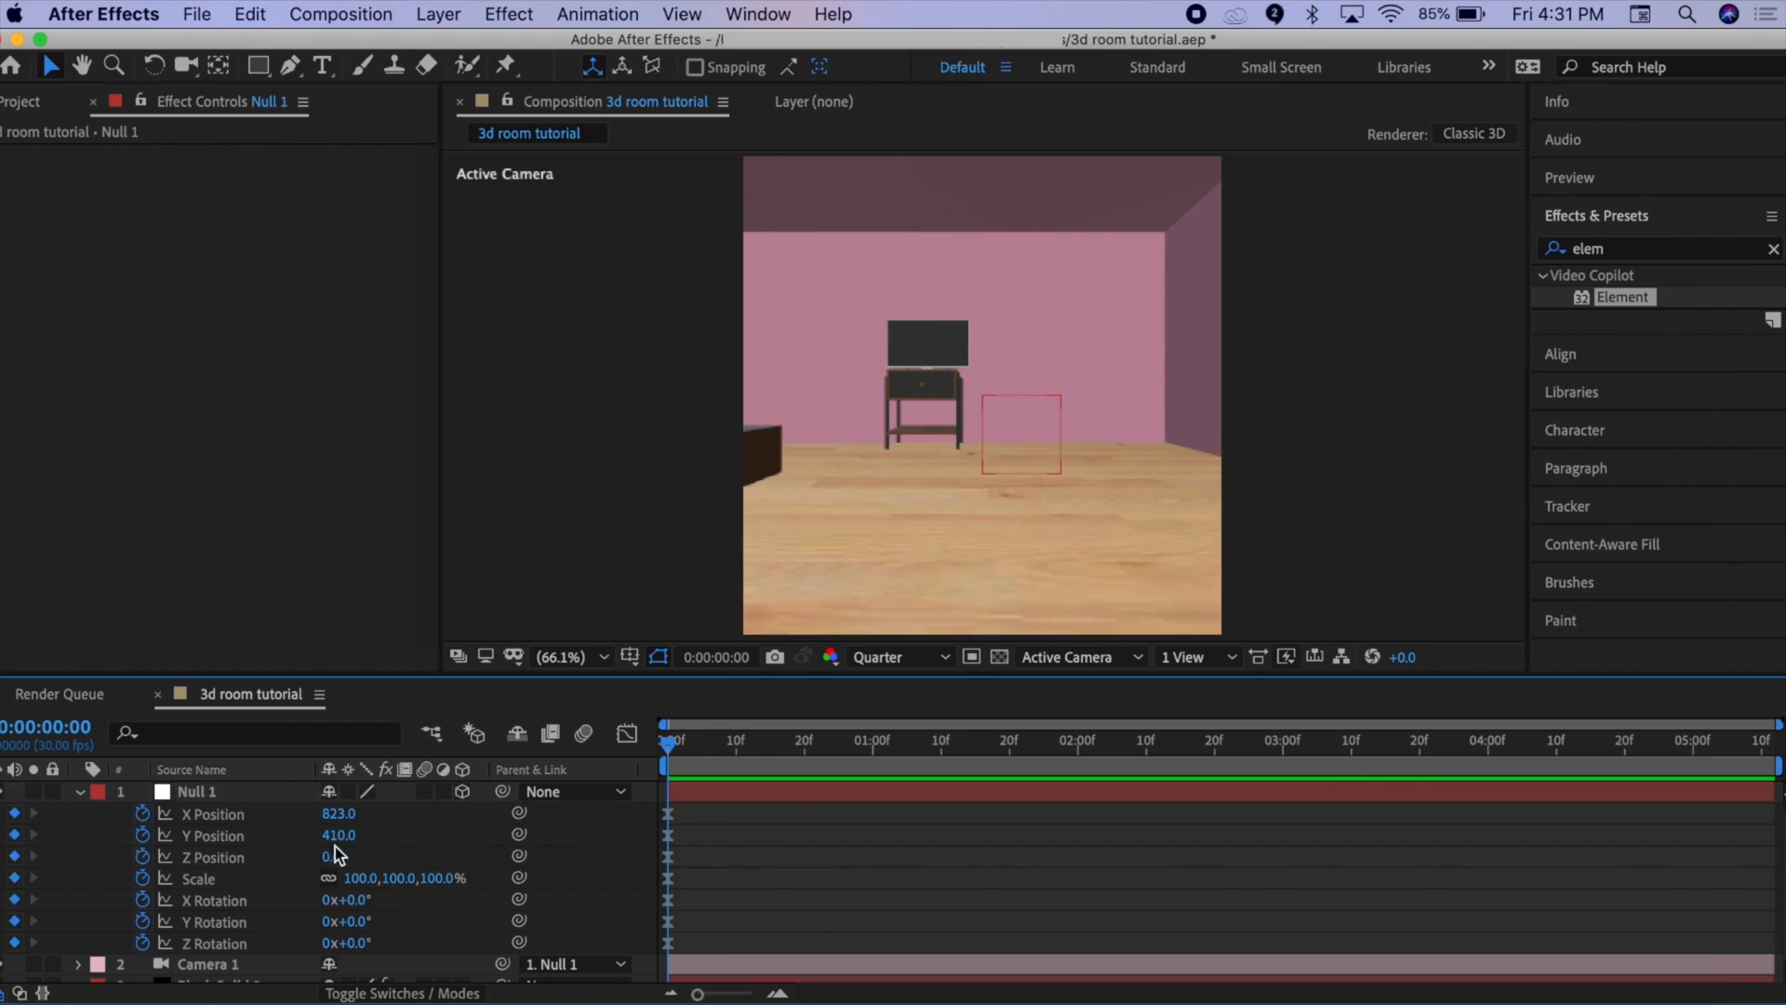
left_click_drag(333, 858, 753, 826)
left_click_drag(348, 835, 257, 840)
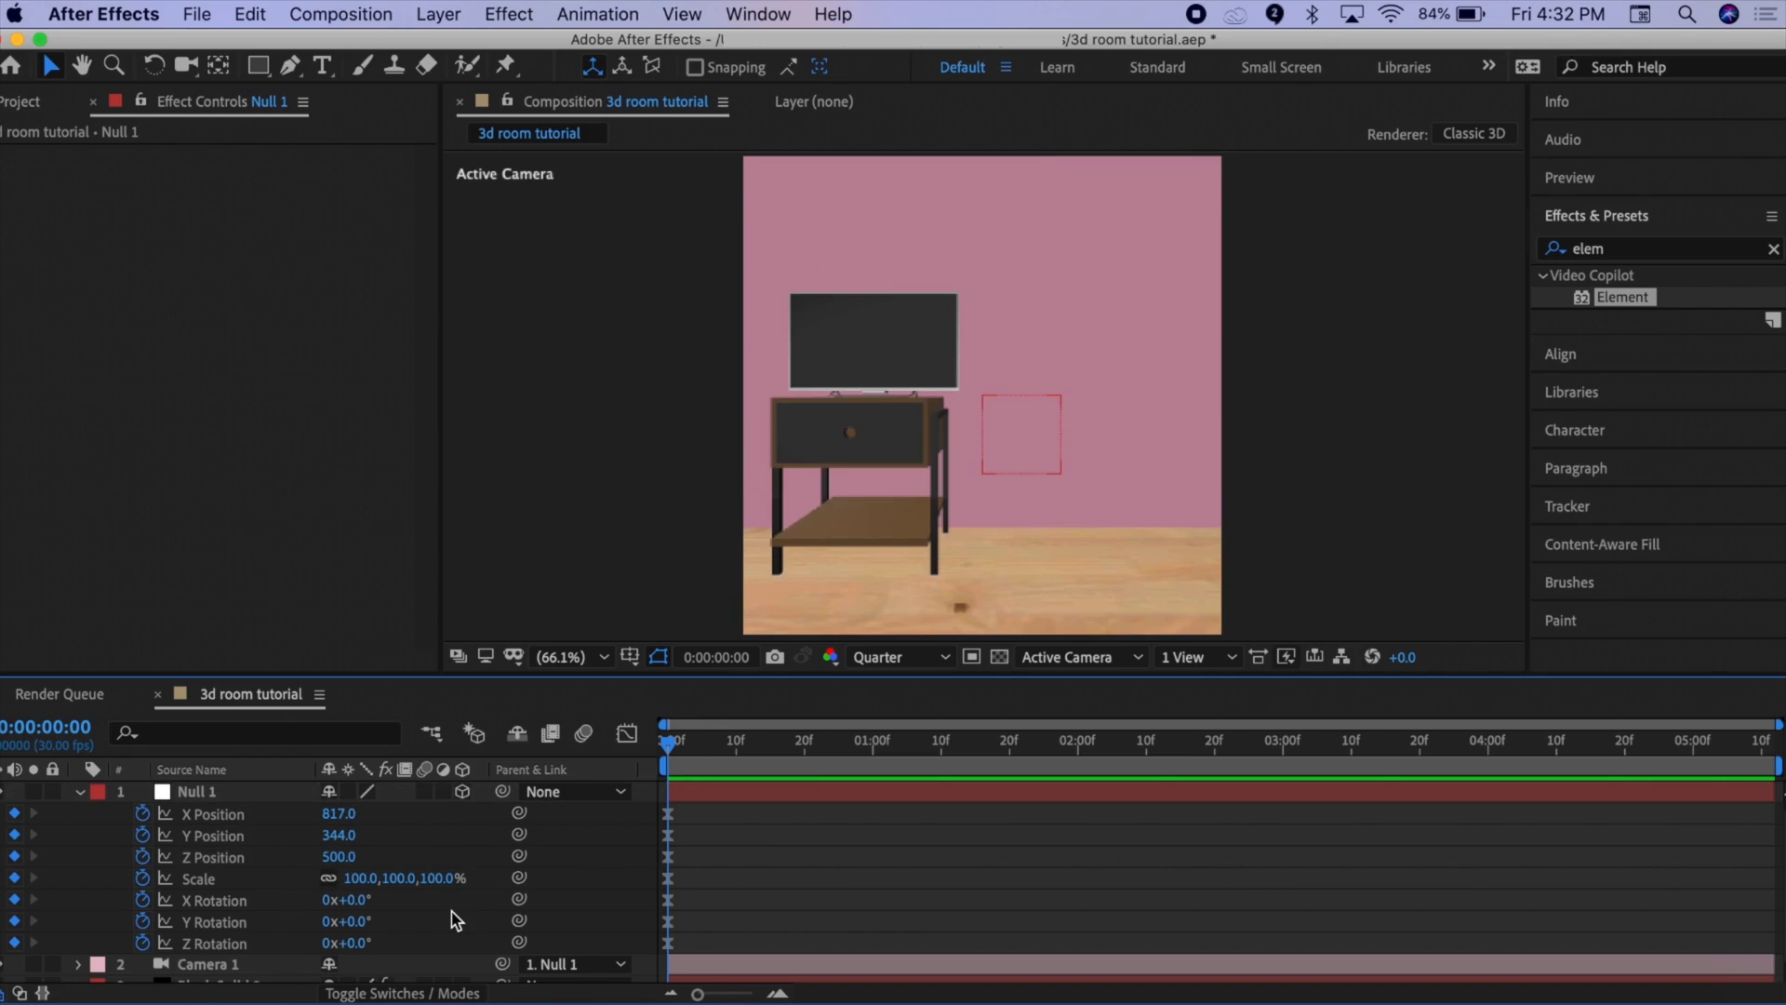
left_click_drag(355, 913, 399, 941)
key("super+z")
key("super+z")
key("super+z")
Animate the null's X Position, Y Rotation and Z Position with a second set of keyframes further along the timeline
key("space")
key("space")
left_click(874, 744)
left_click_drag(338, 813, 372, 815)
left_click_drag(335, 921, 280, 913)
left_click_drag(335, 857, 279, 815)
Animate the null's X, Y and Z Position with a final set of keyframes nearer the end of the timeline
left_click(1284, 742)
left_click_drag(339, 835, 374, 921)
left_click_drag(339, 857, 149, 857)
left_click_drag(343, 813, 586, 786)
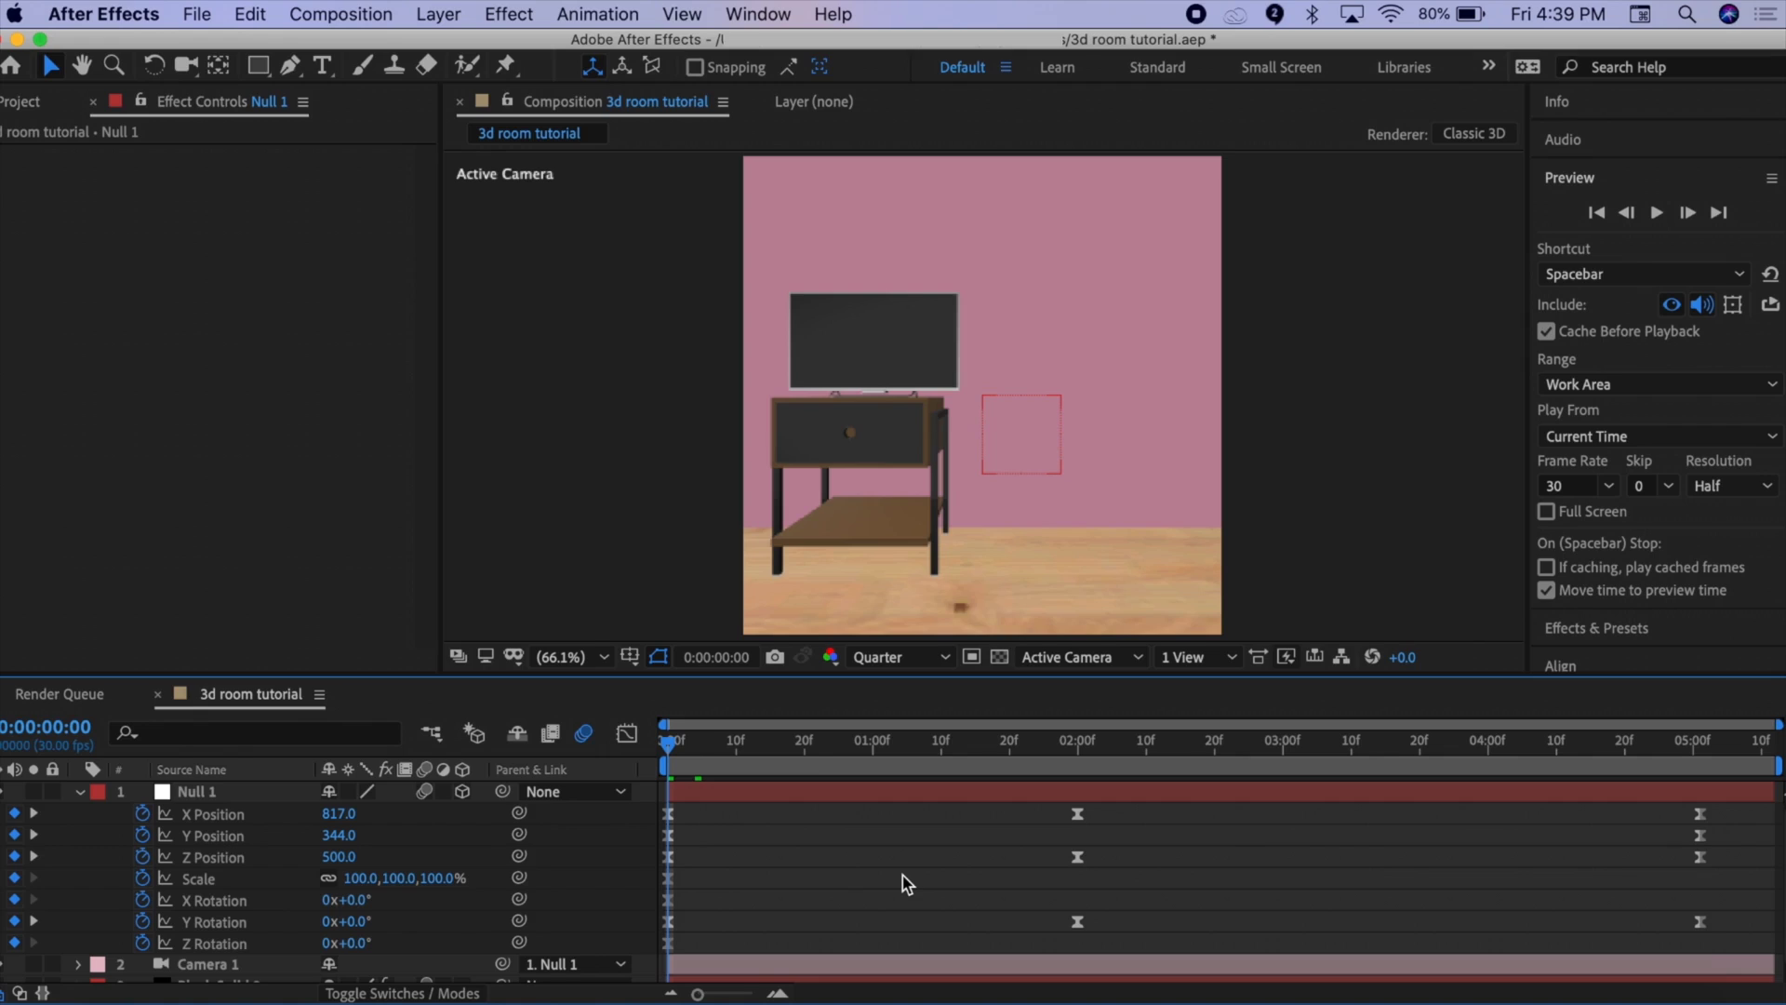
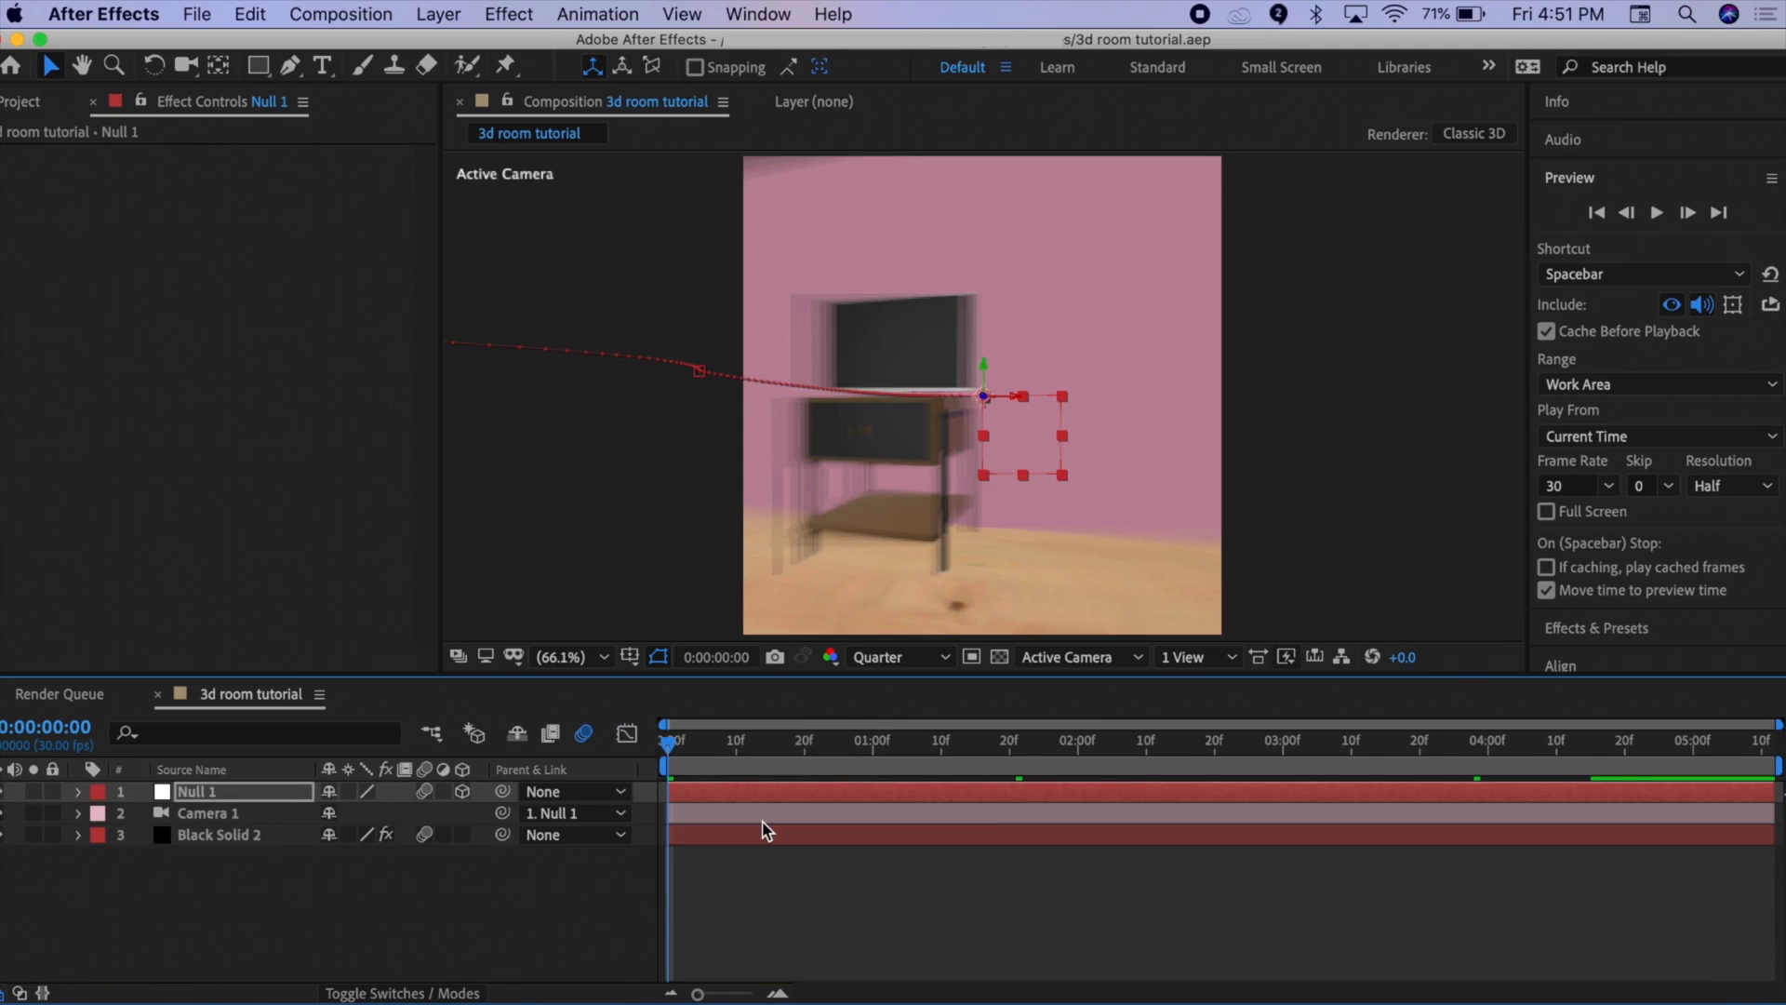
Add a new light layer with the light type set to Spot
left_click(438, 14)
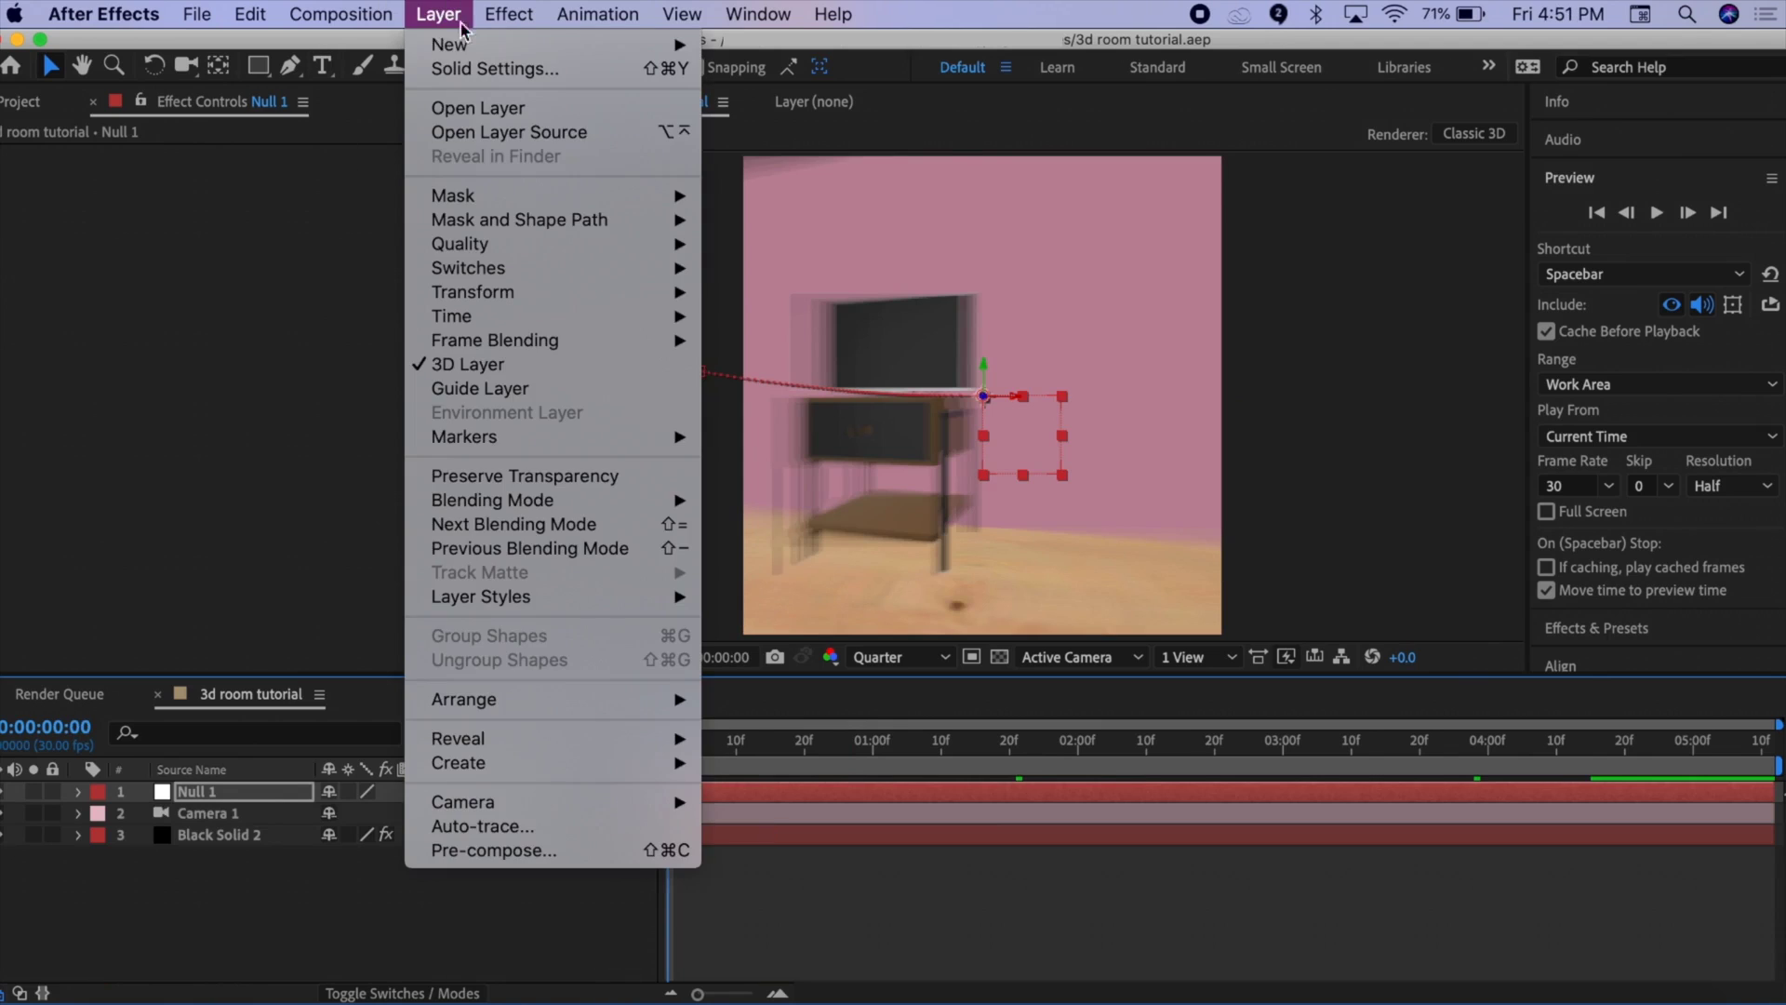
mouse_move(475, 51)
left_click(874, 100)
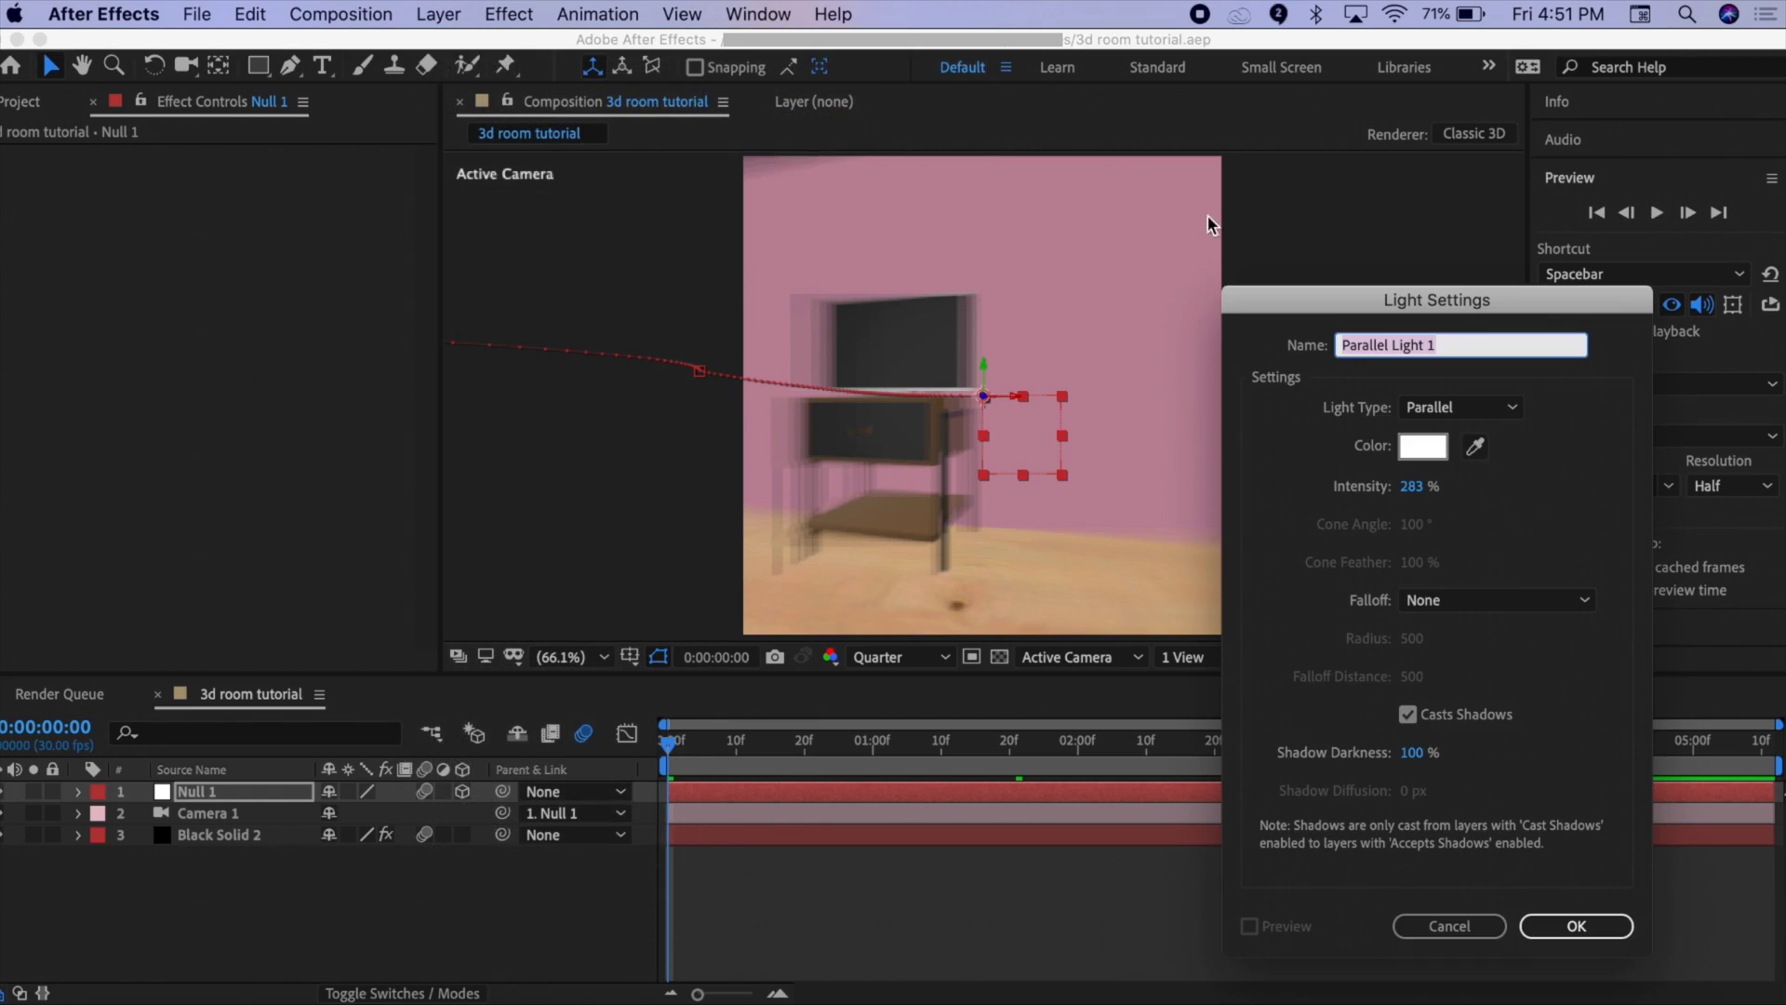
left_click(1496, 406)
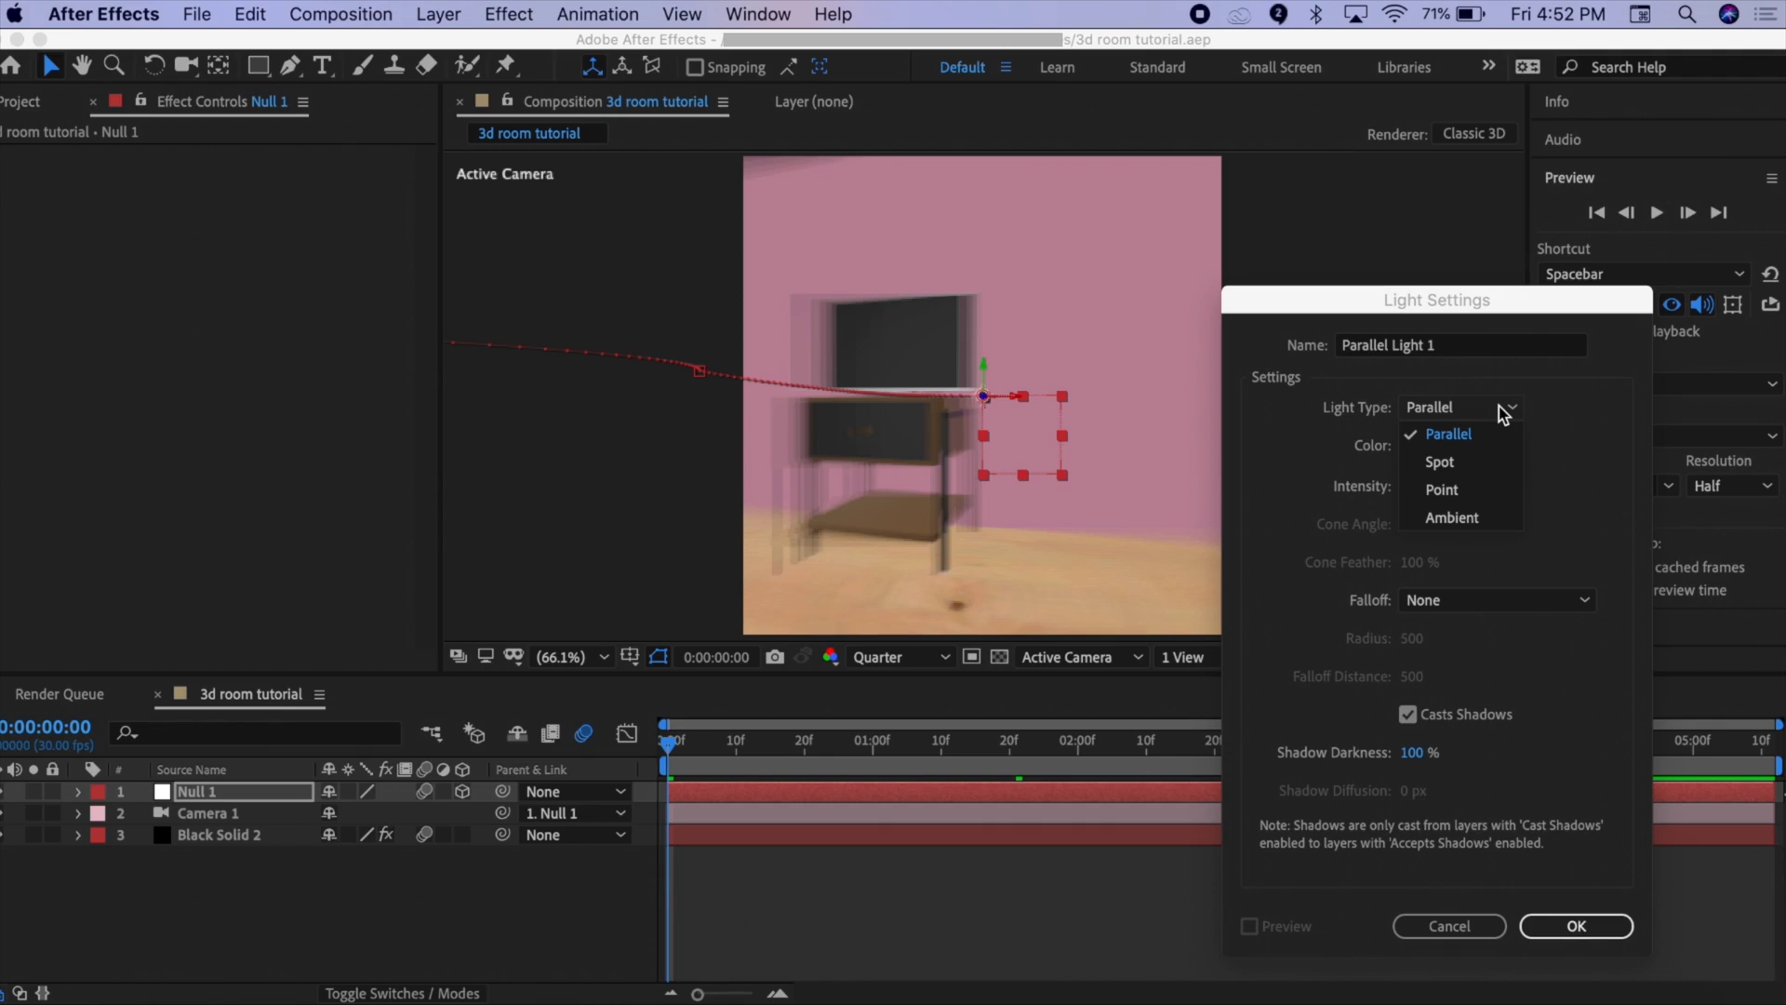
left_click(1489, 461)
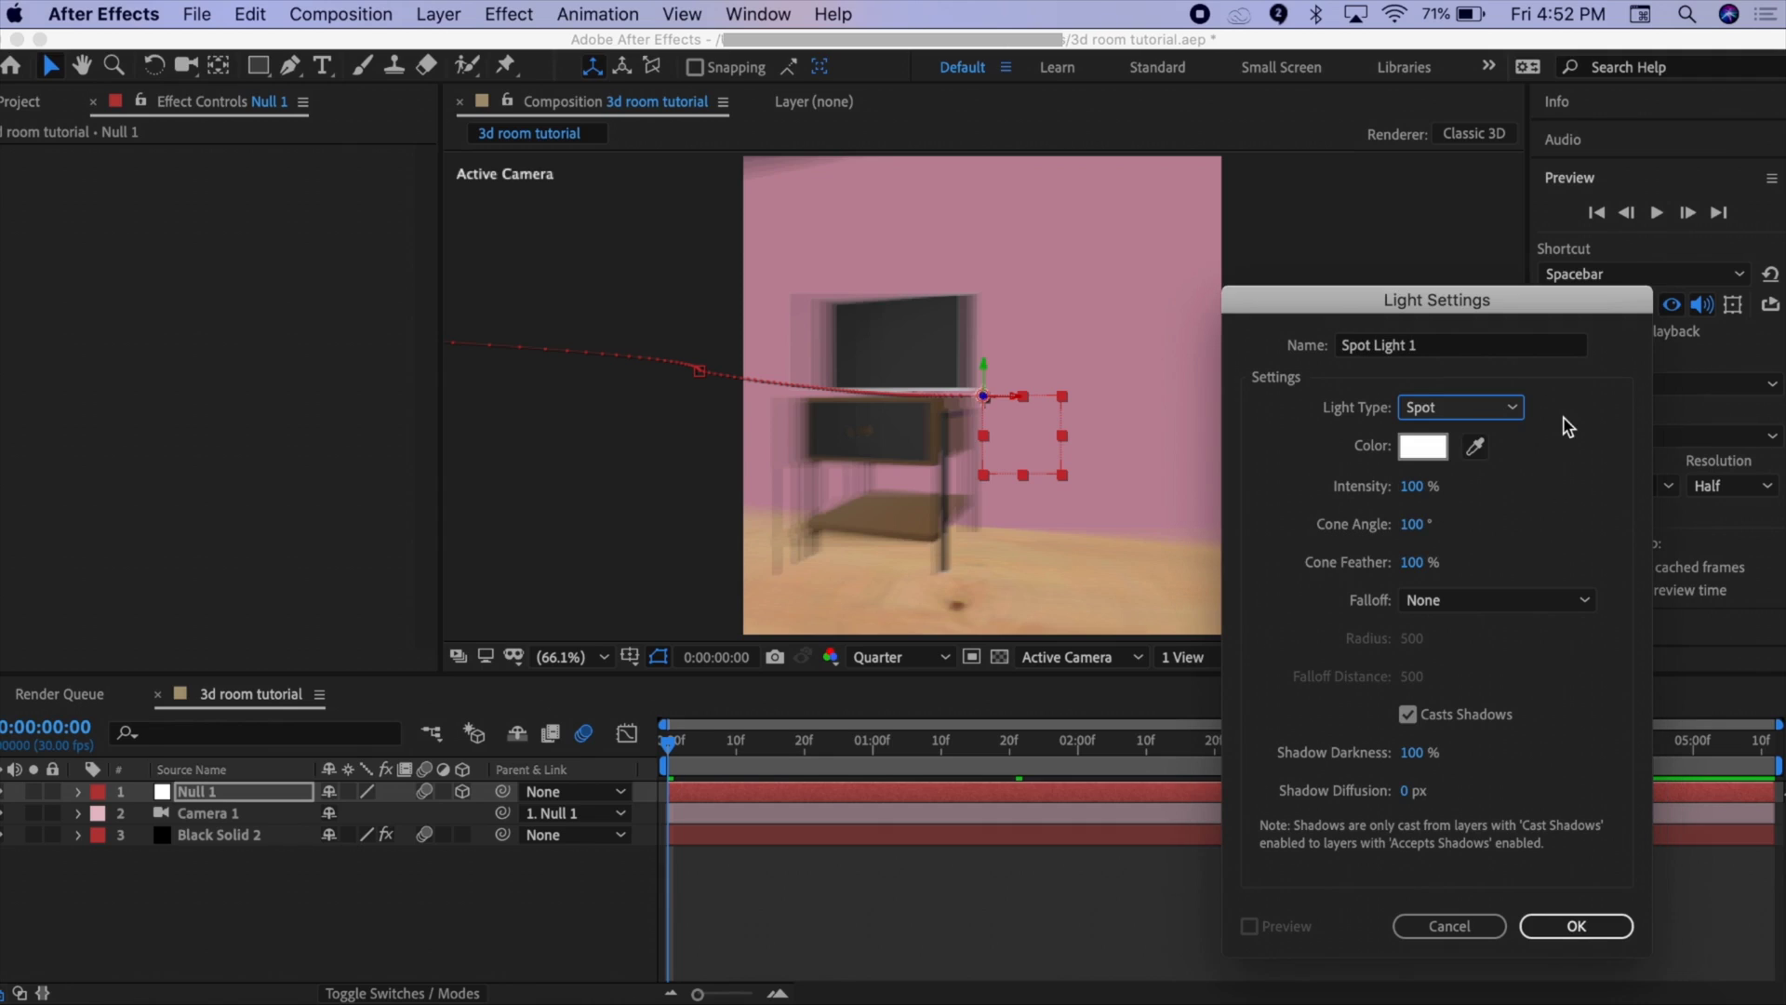
left_click(1581, 923)
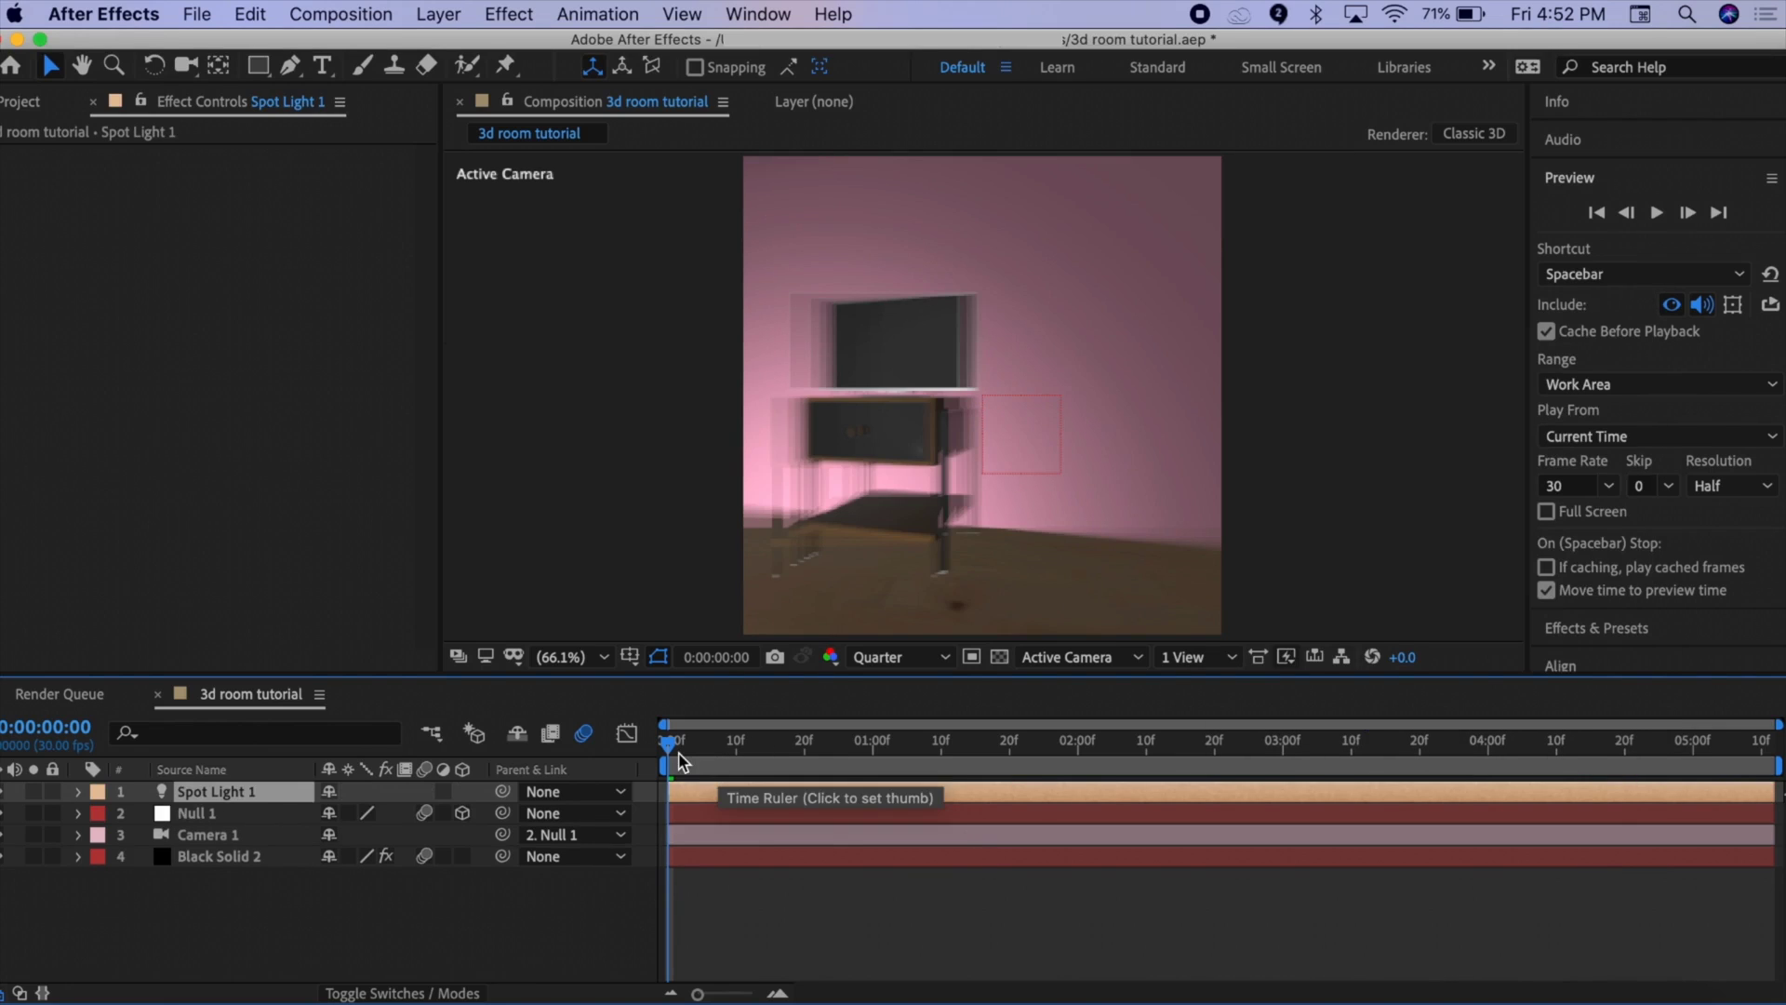
Check the lighting at about 0:00:01:01 and change the light's type to Parallel
mouse_move(670, 745)
left_mouse_down()
mouse_move(1036, 741)
mouse_move(657, 721)
left_mouse_up()
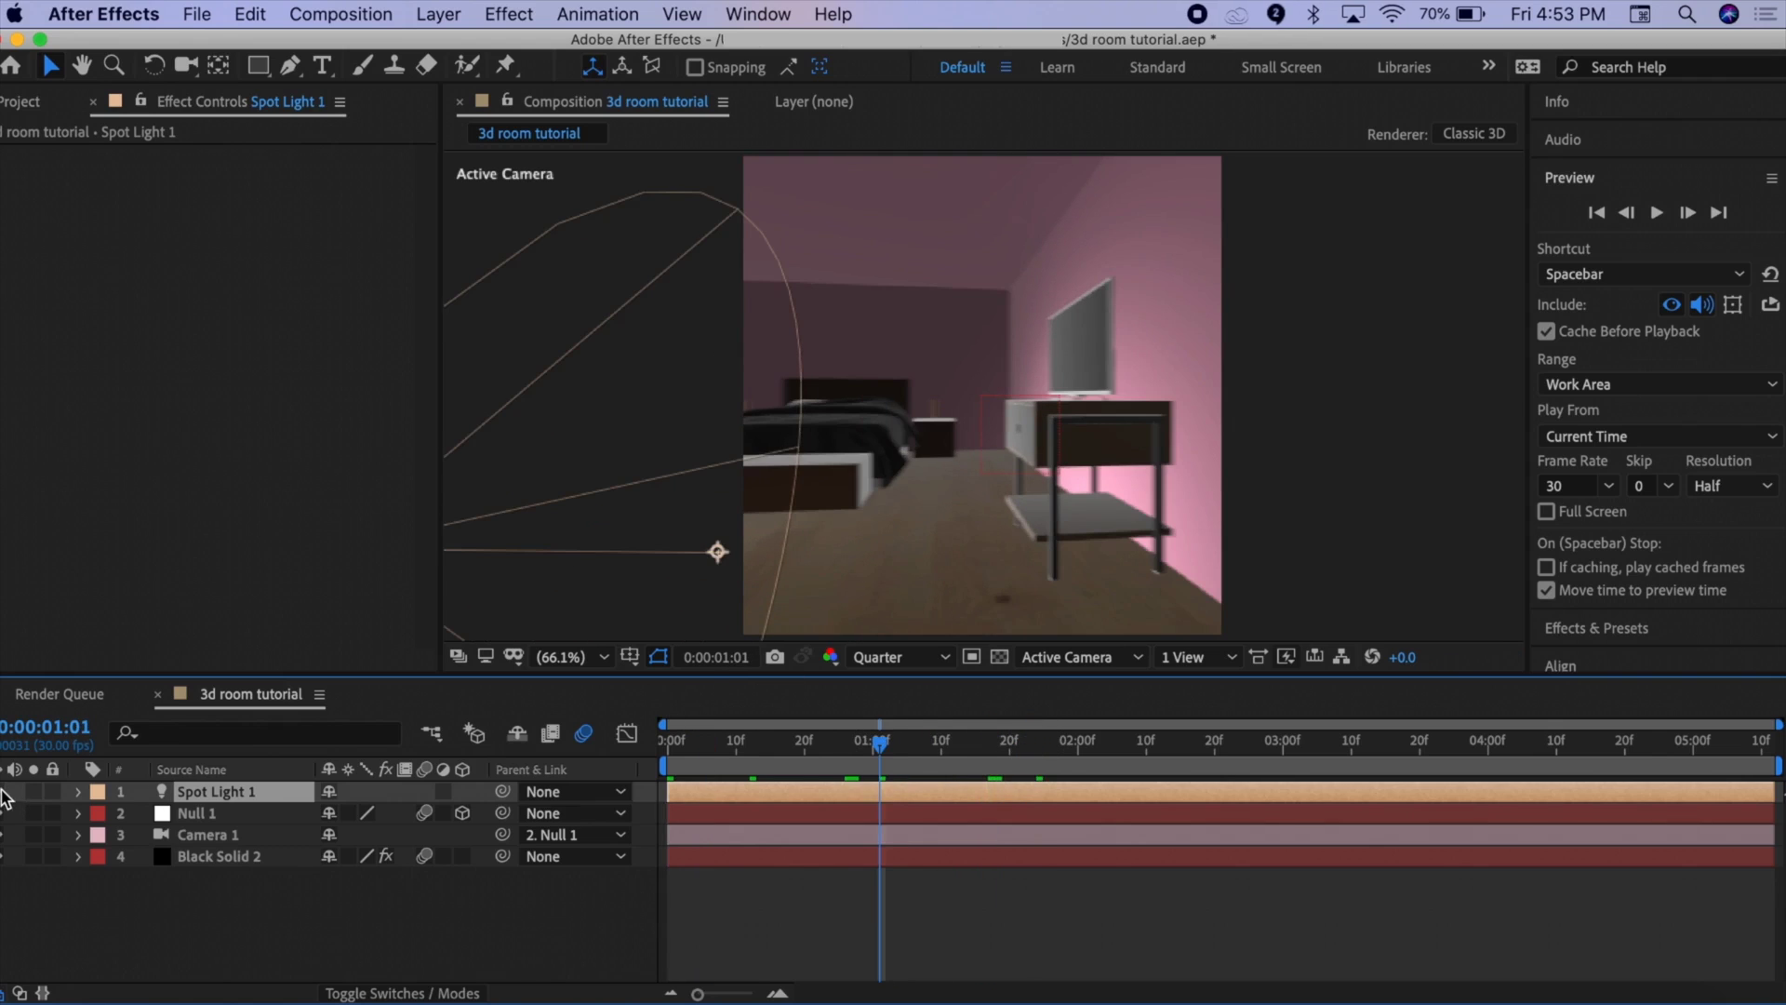
double_click(718, 549)
left_click(1455, 407)
left_click(1466, 430)
left_click(1576, 926)
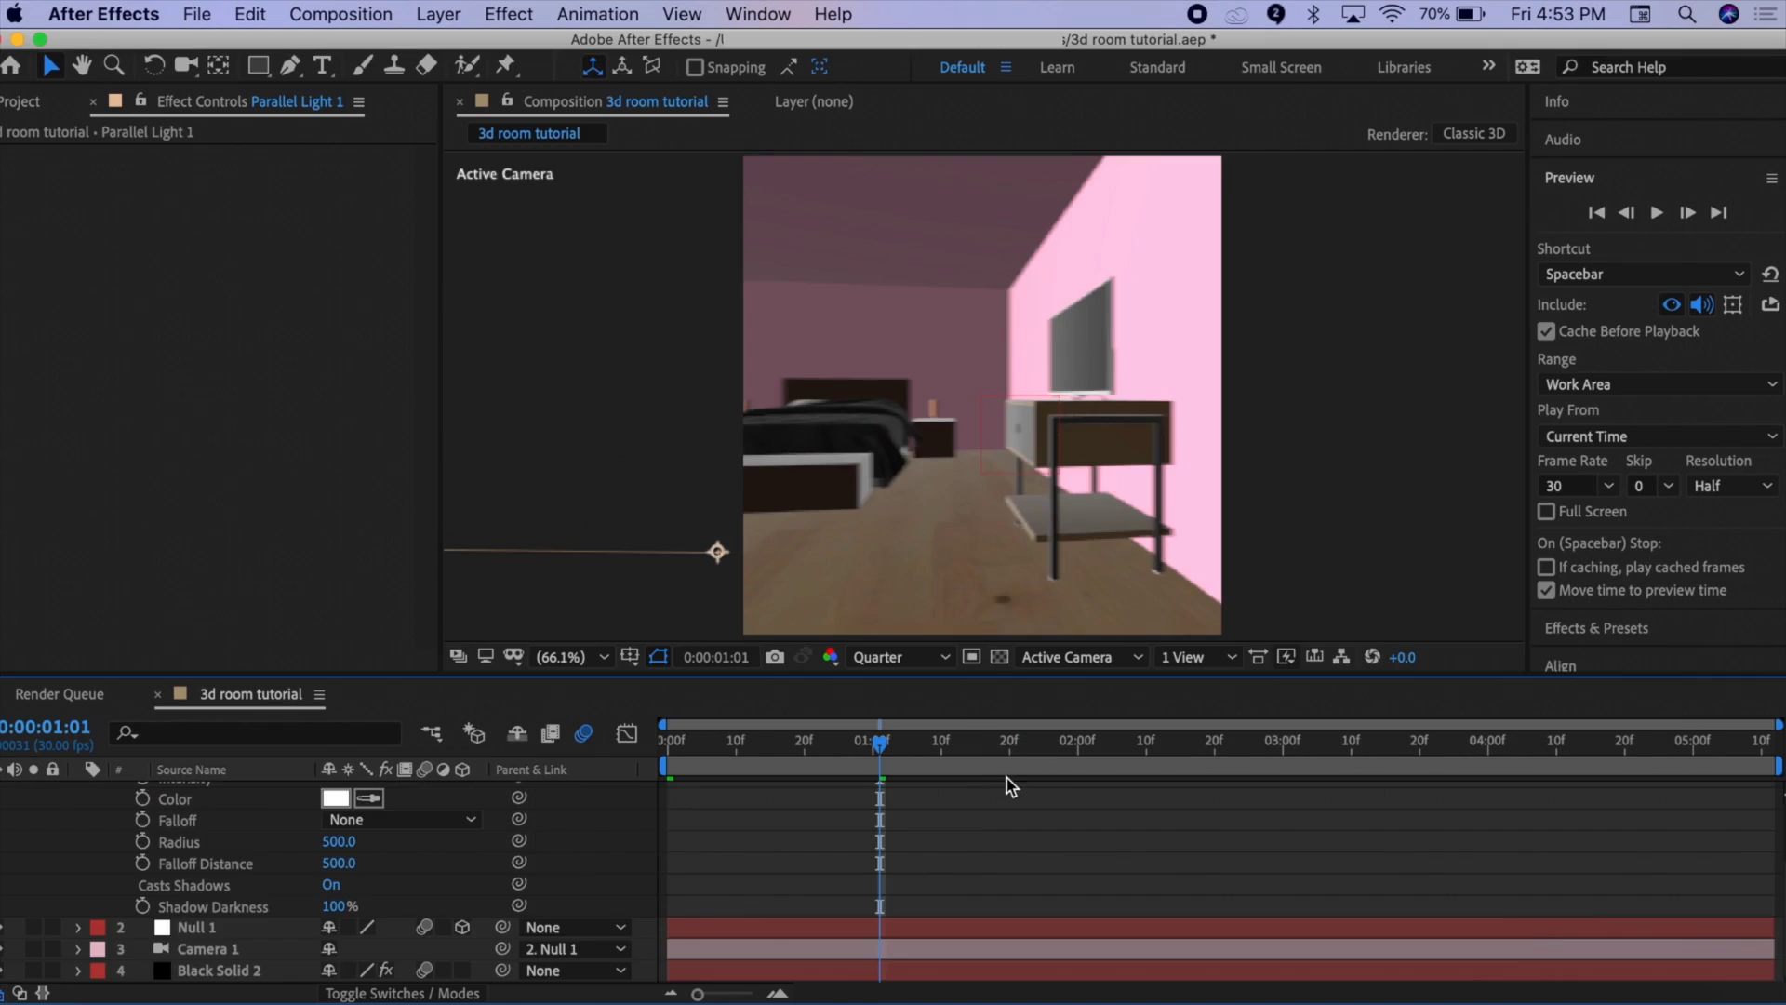
Return to the start of the composition and set the light's type back to Spot in its light options
scroll(916, 842, "up", 3)
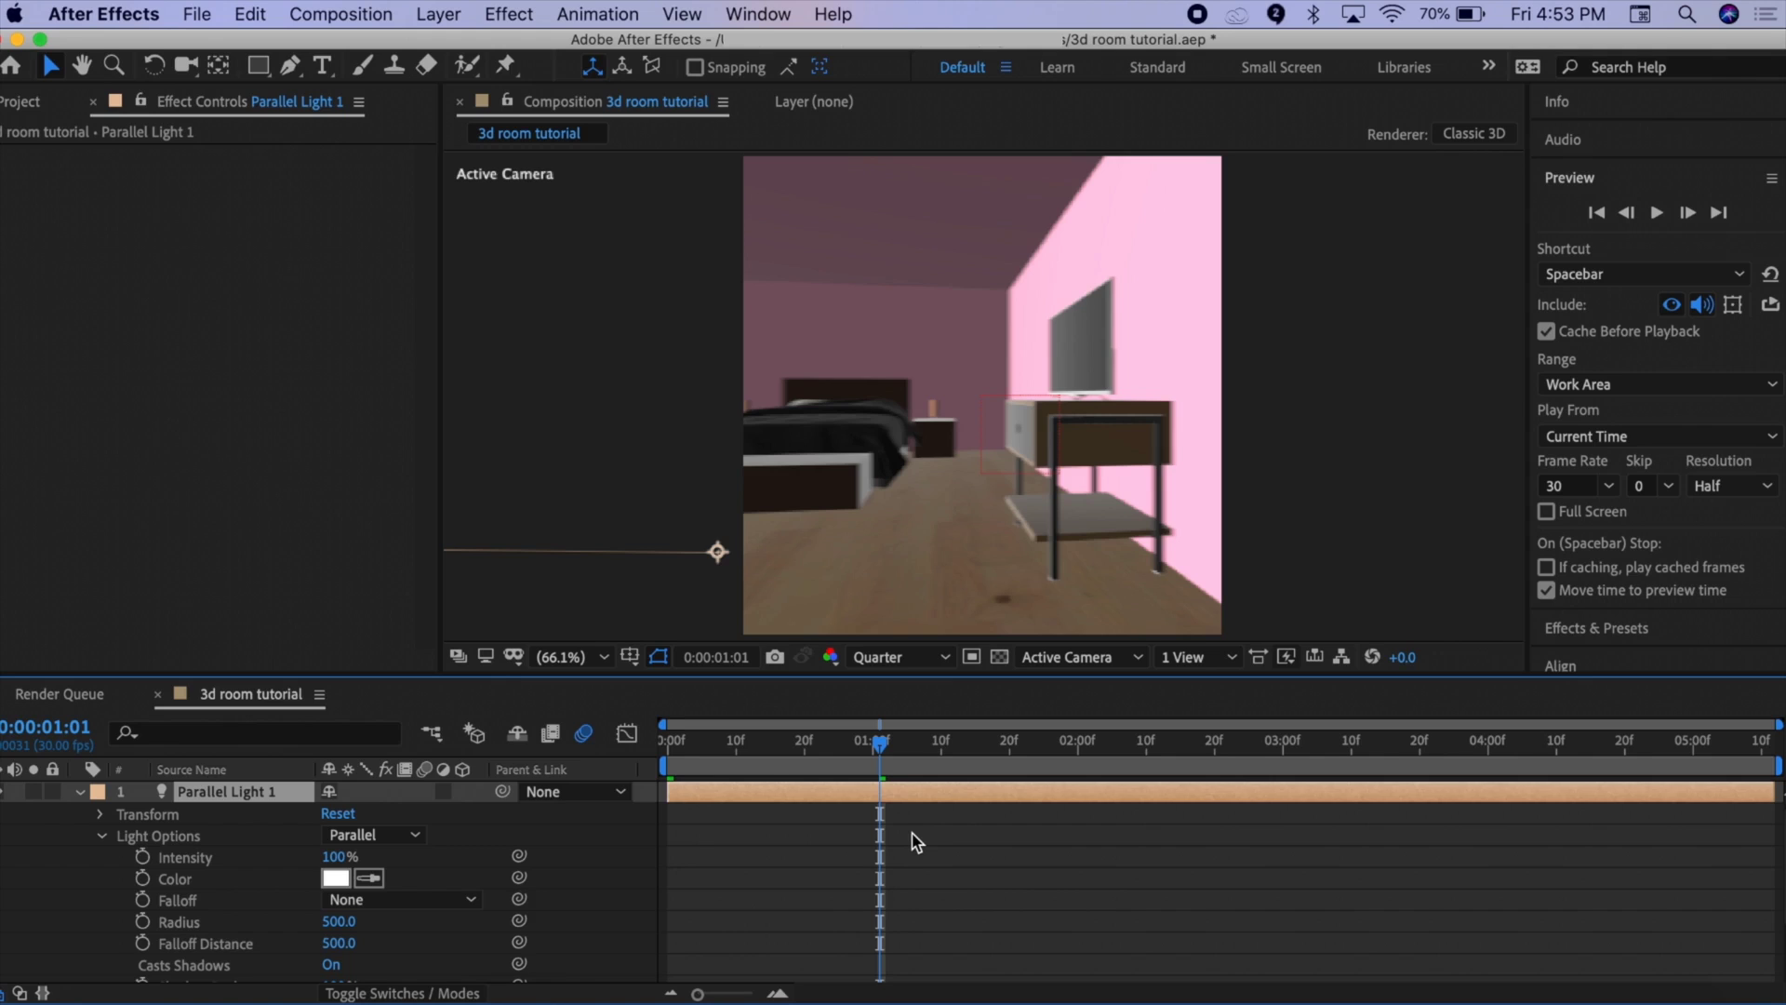
key("Home")
left_click(365, 833)
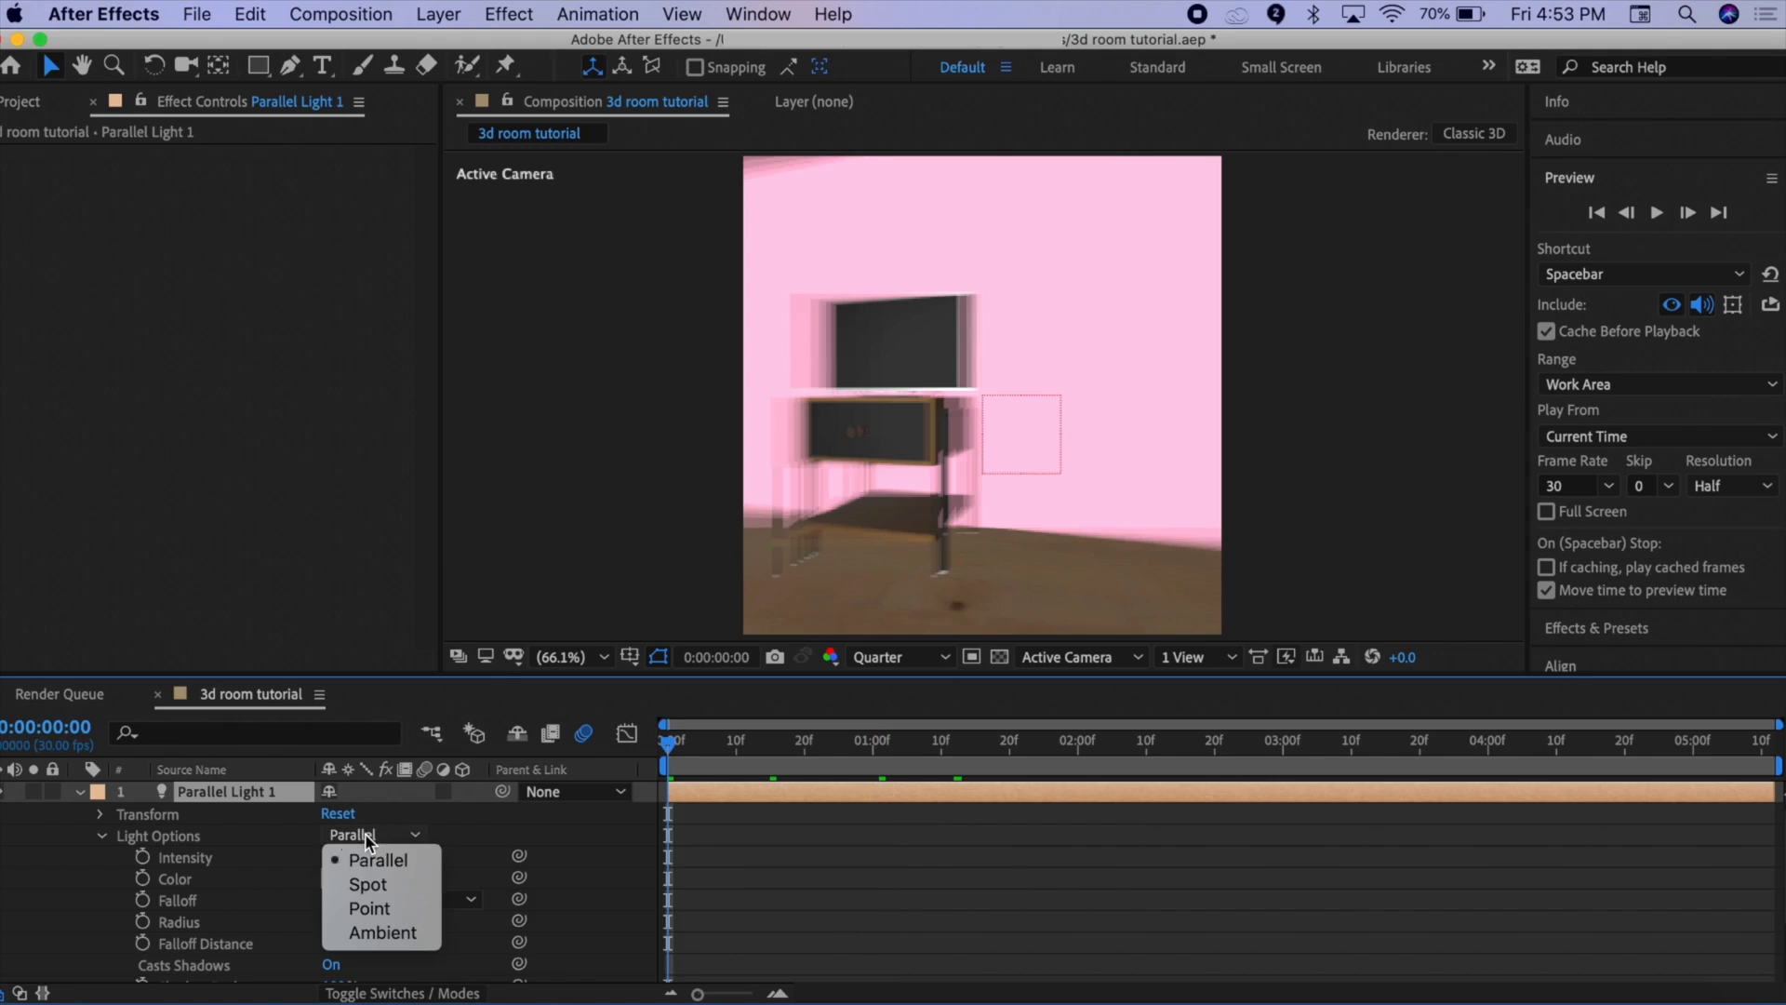
left_click(376, 885)
scroll(165, 832, "up", 3)
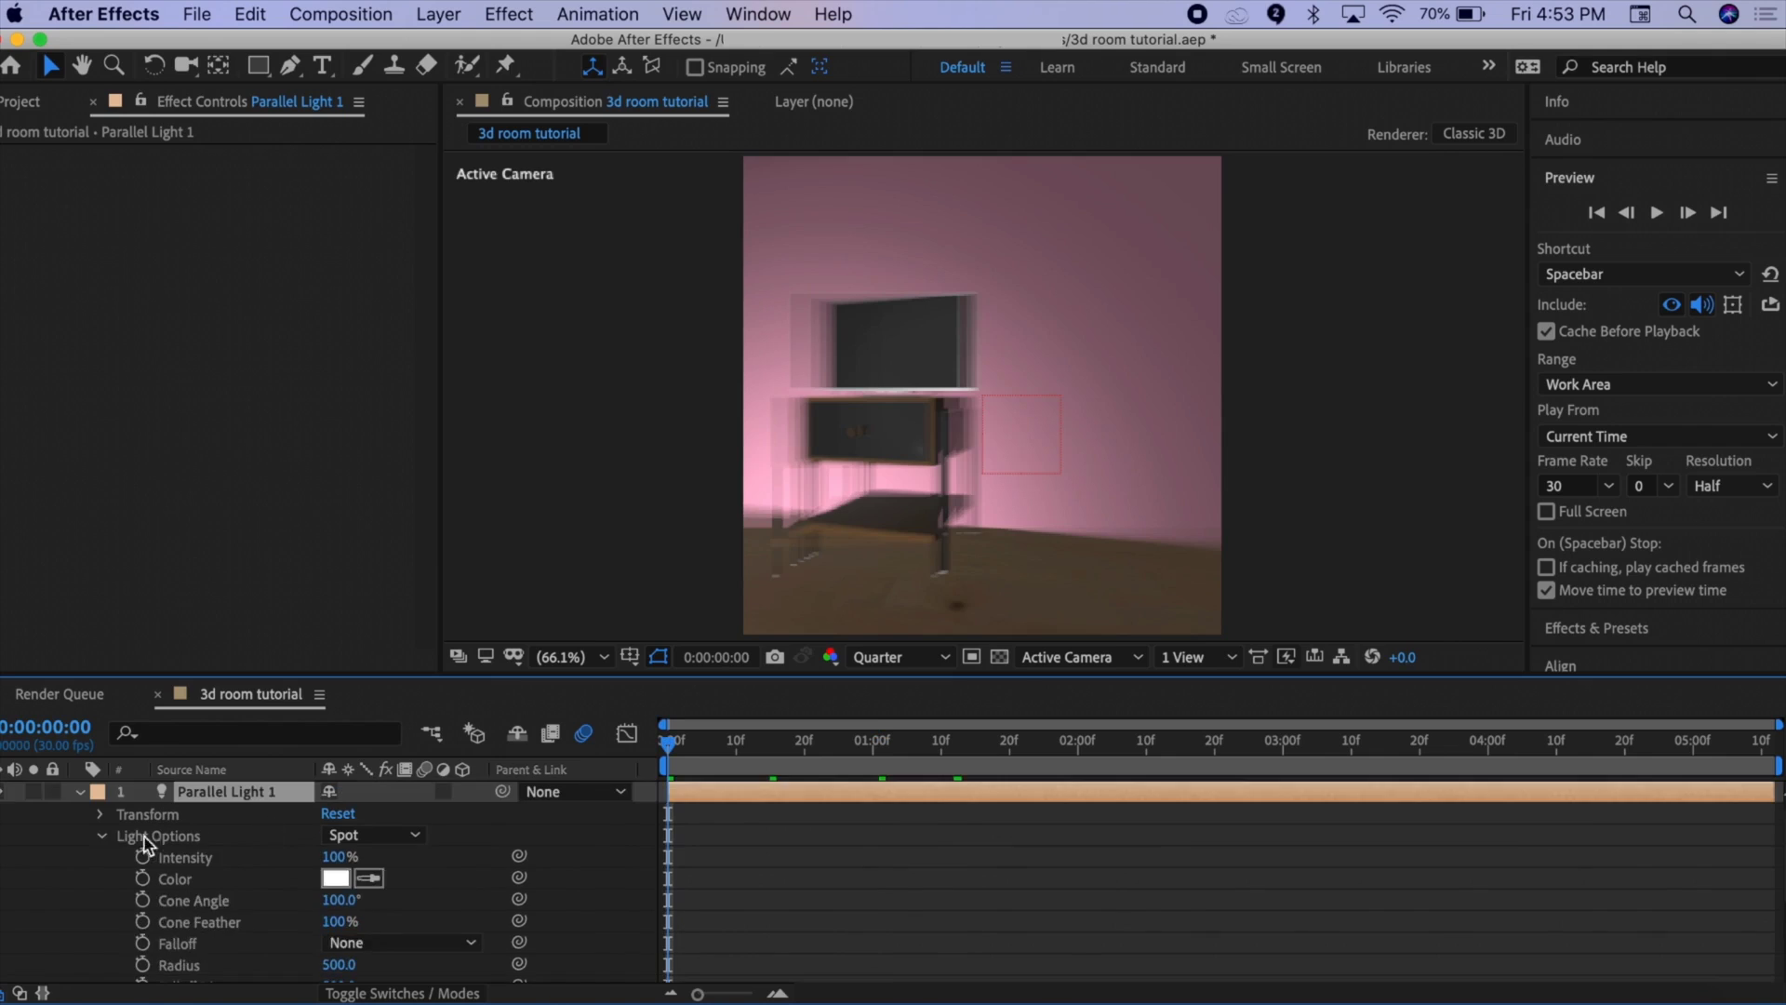
Add a new null object, parent Parallel Light 1 to it, and make the null a 3D layer
left_click(100, 835)
left_click(784, 799)
key("u")
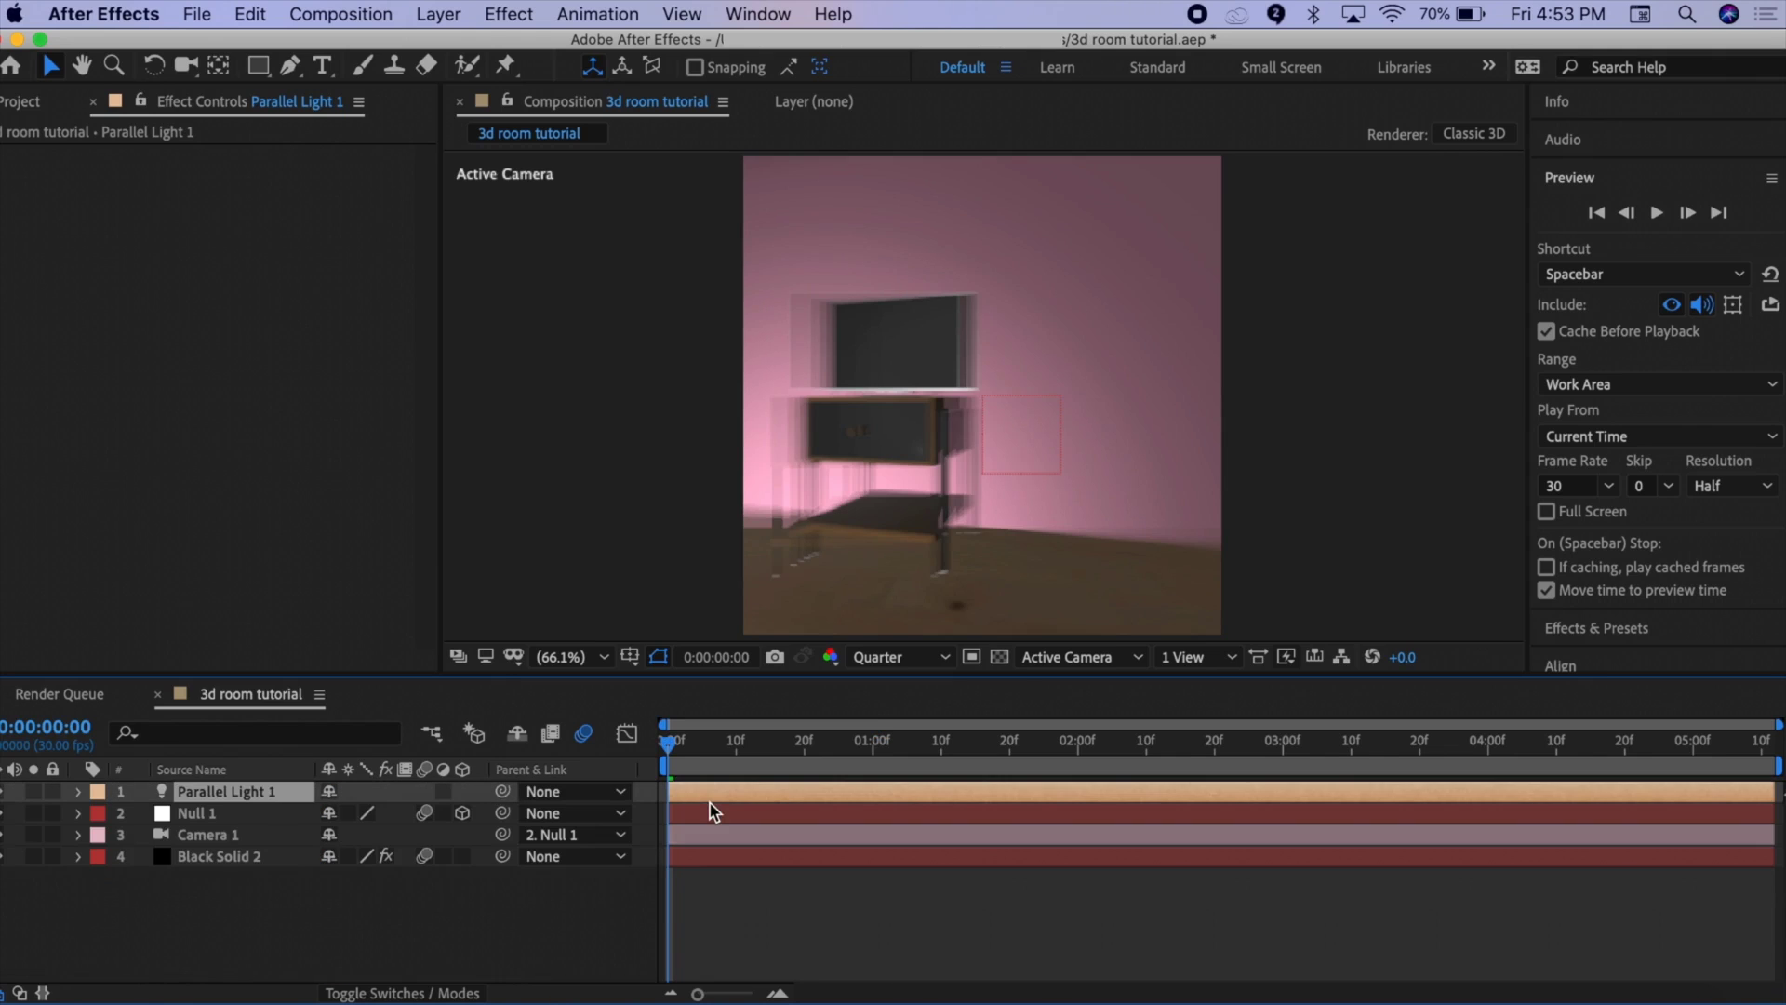
left_click(439, 14)
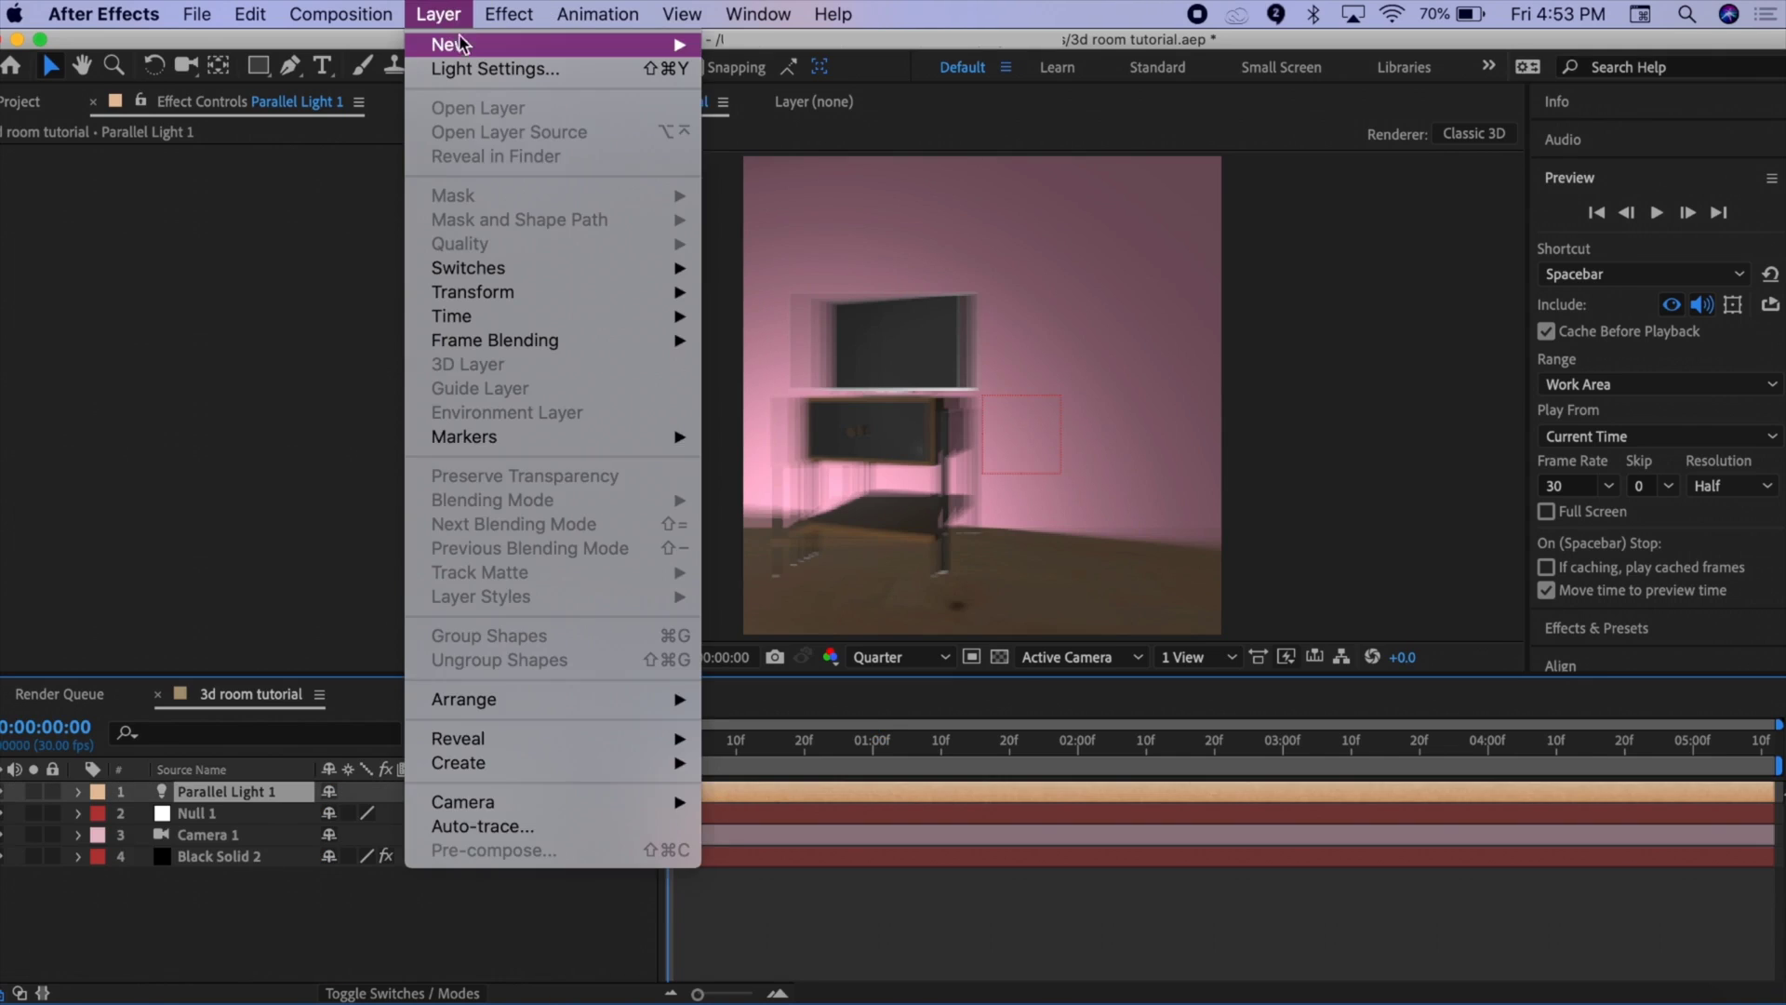
mouse_move(465, 44)
left_click(819, 148)
left_click_drag(502, 812, 216, 792)
left_click(462, 792)
Keyframe the new null's separated position and its rotation at the composition start, with X Position set to 716
key("r")
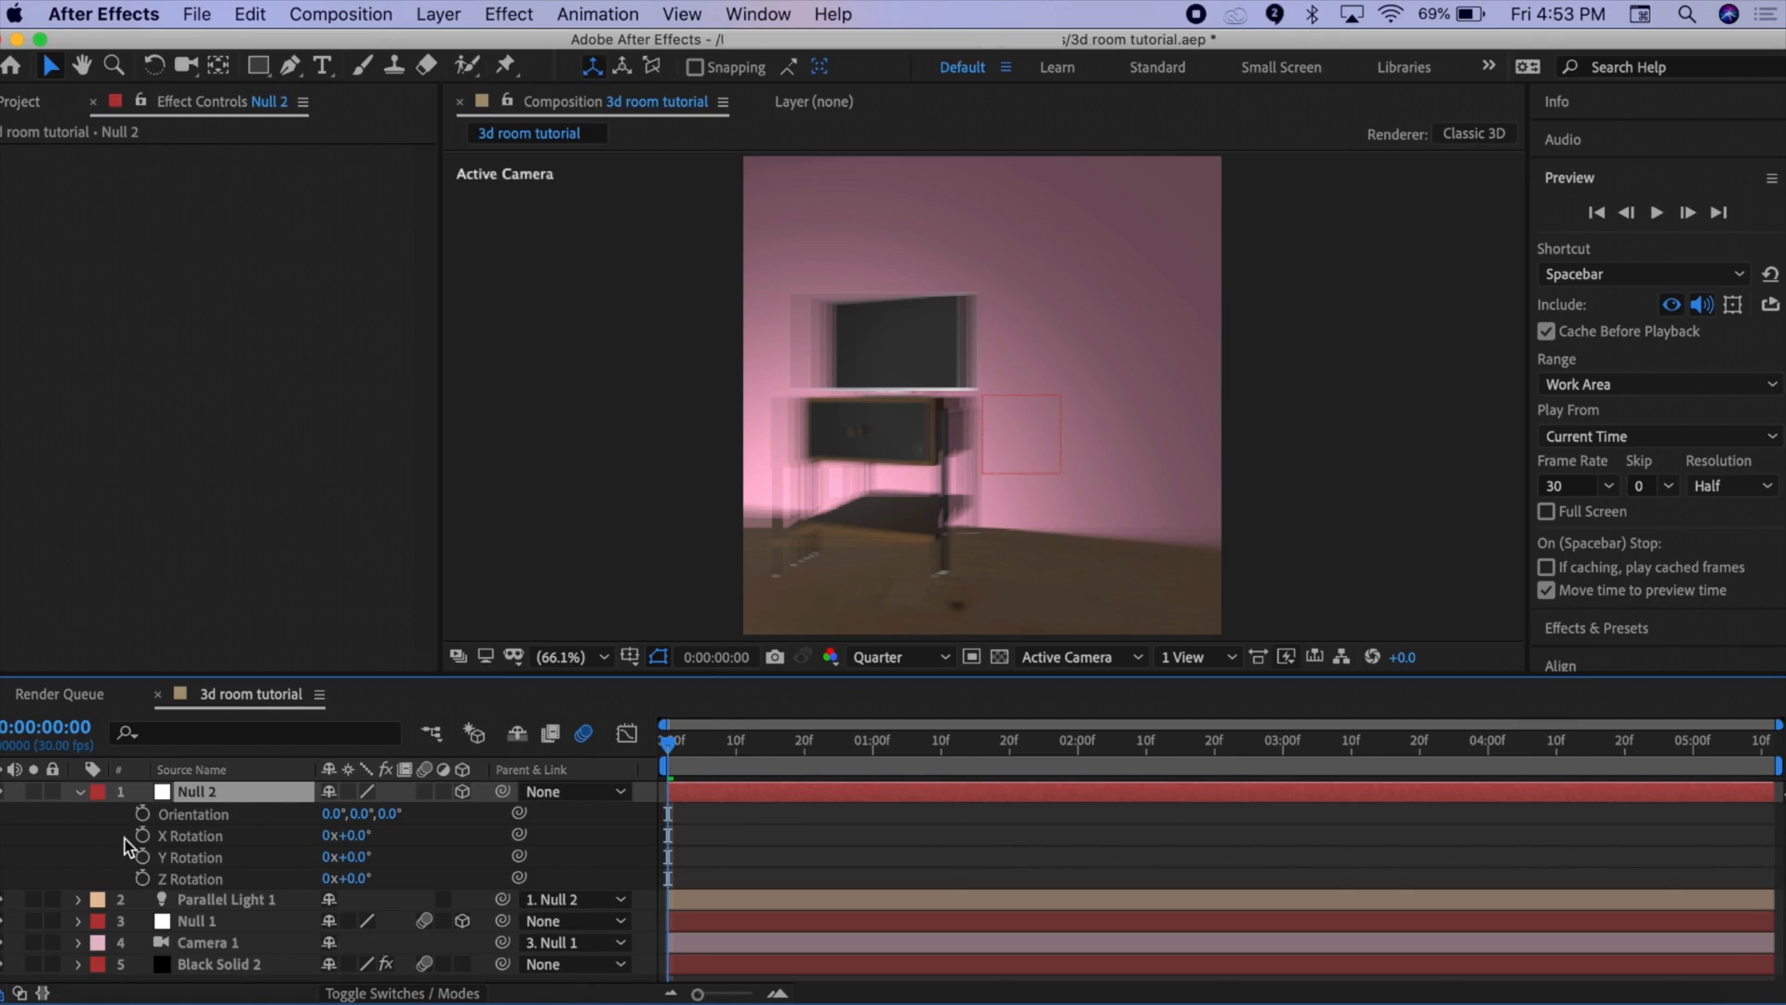
key("p")
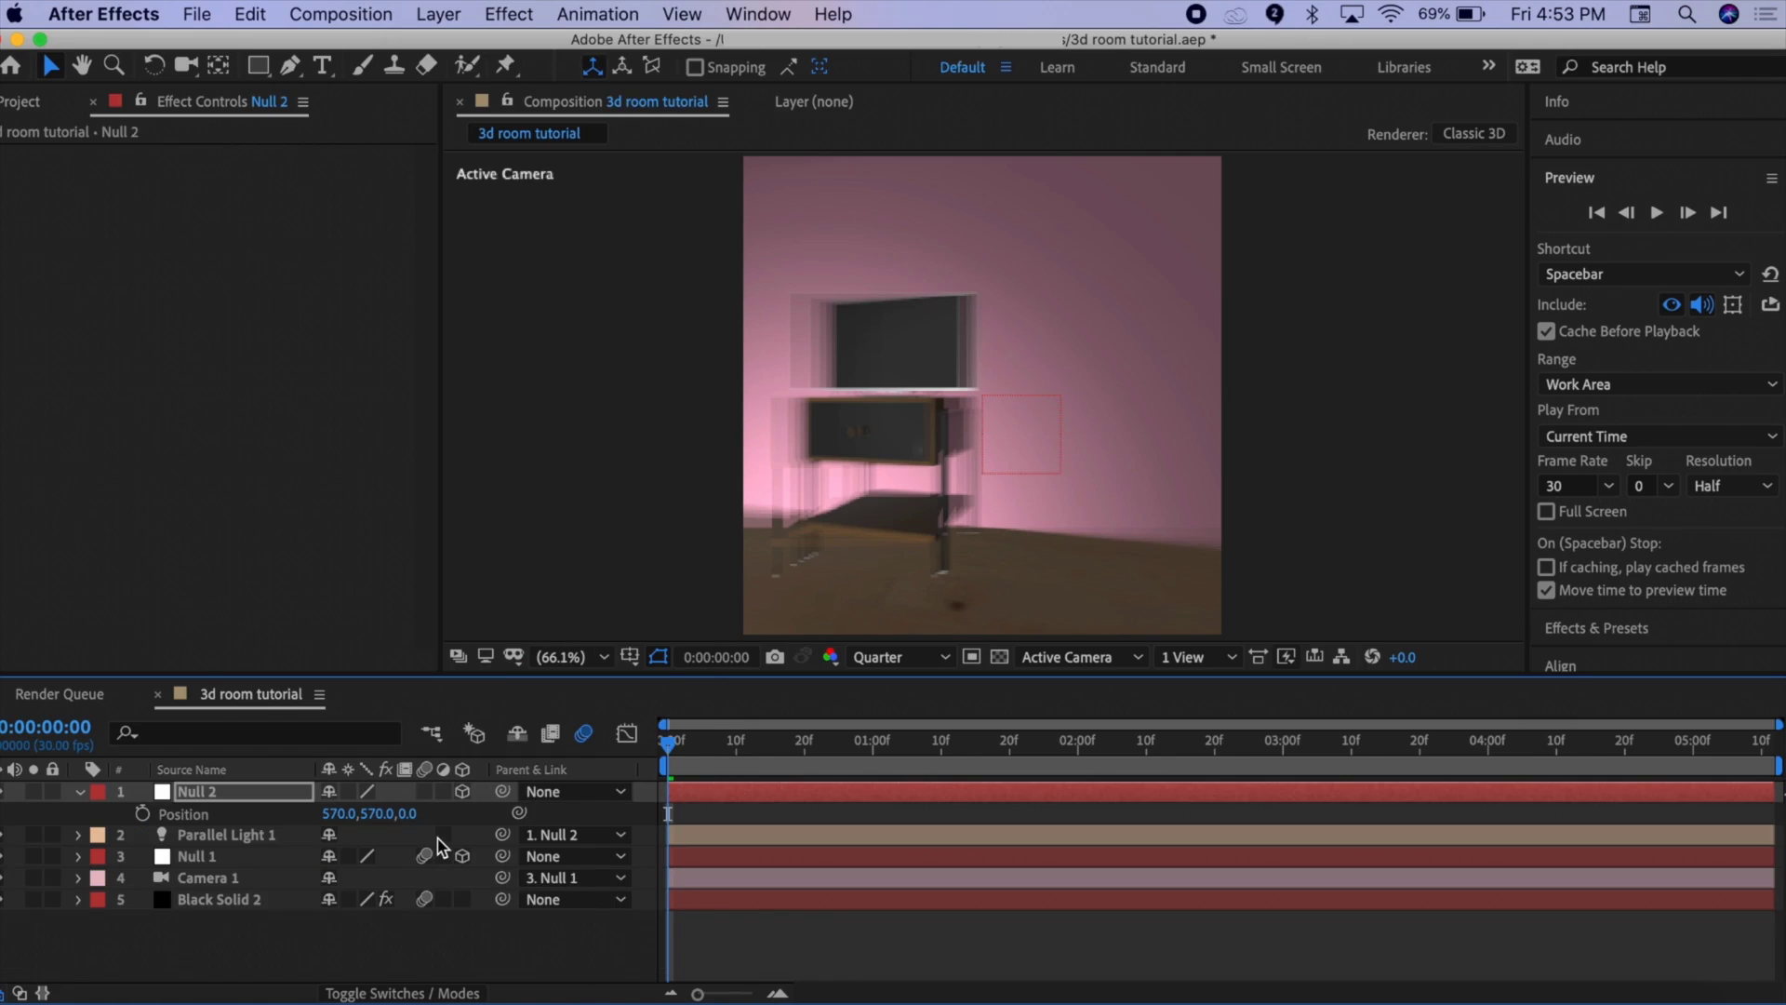
left_click(142, 813)
right_click(197, 819)
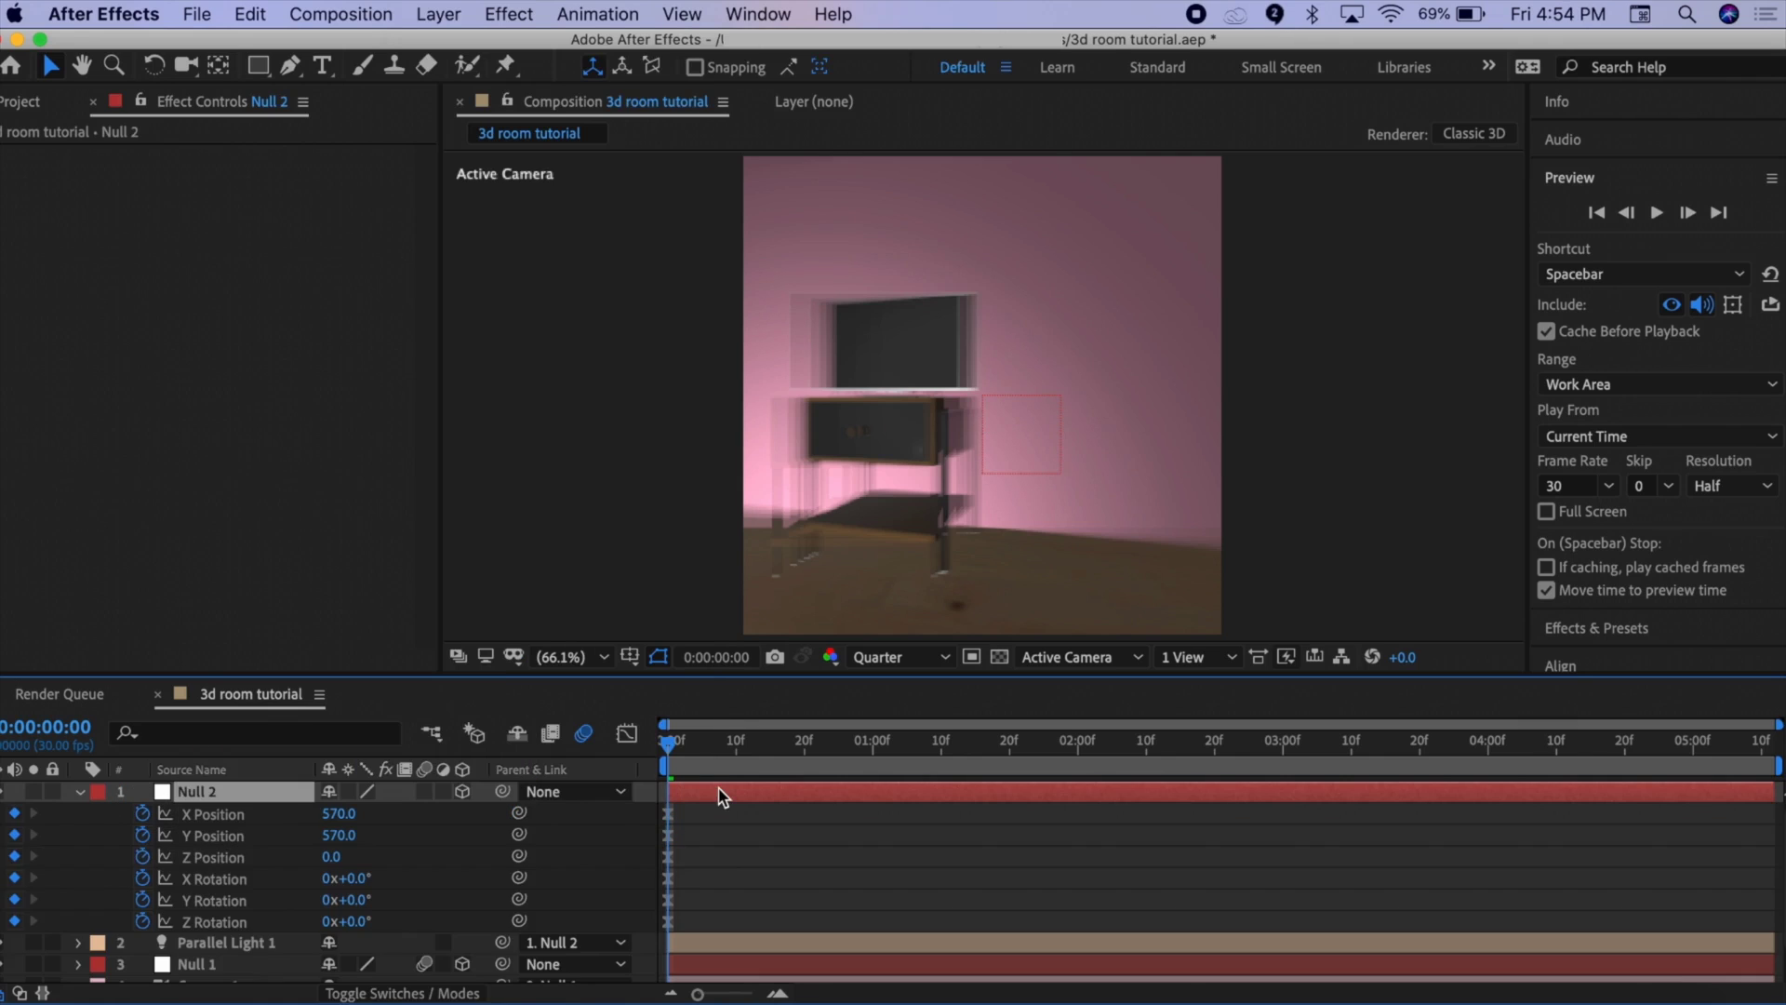
left_click_drag(338, 814, 510, 808)
left_click(725, 848)
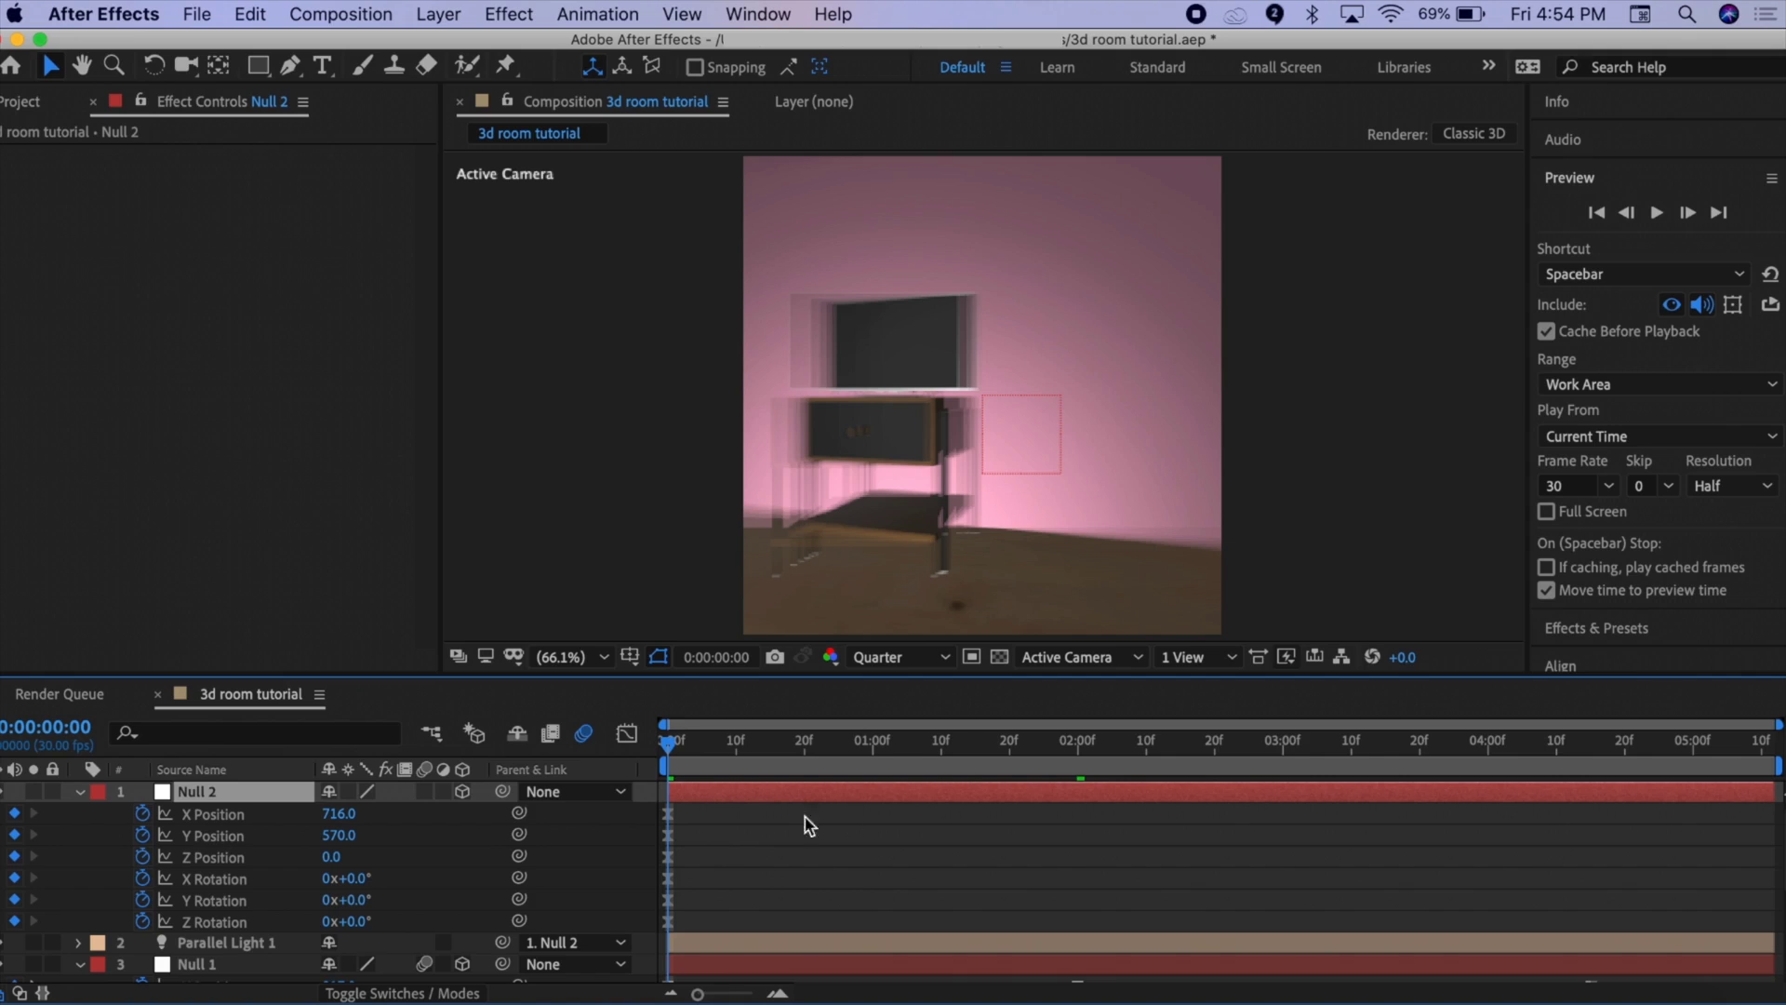
At 0:00:02:00, keyframe Null 2 with X Position 515, Y Position 530, Z Position 27 and Y Rotation -94° to light the bed
scroll(902, 866, "down", 3)
left_click(1077, 744)
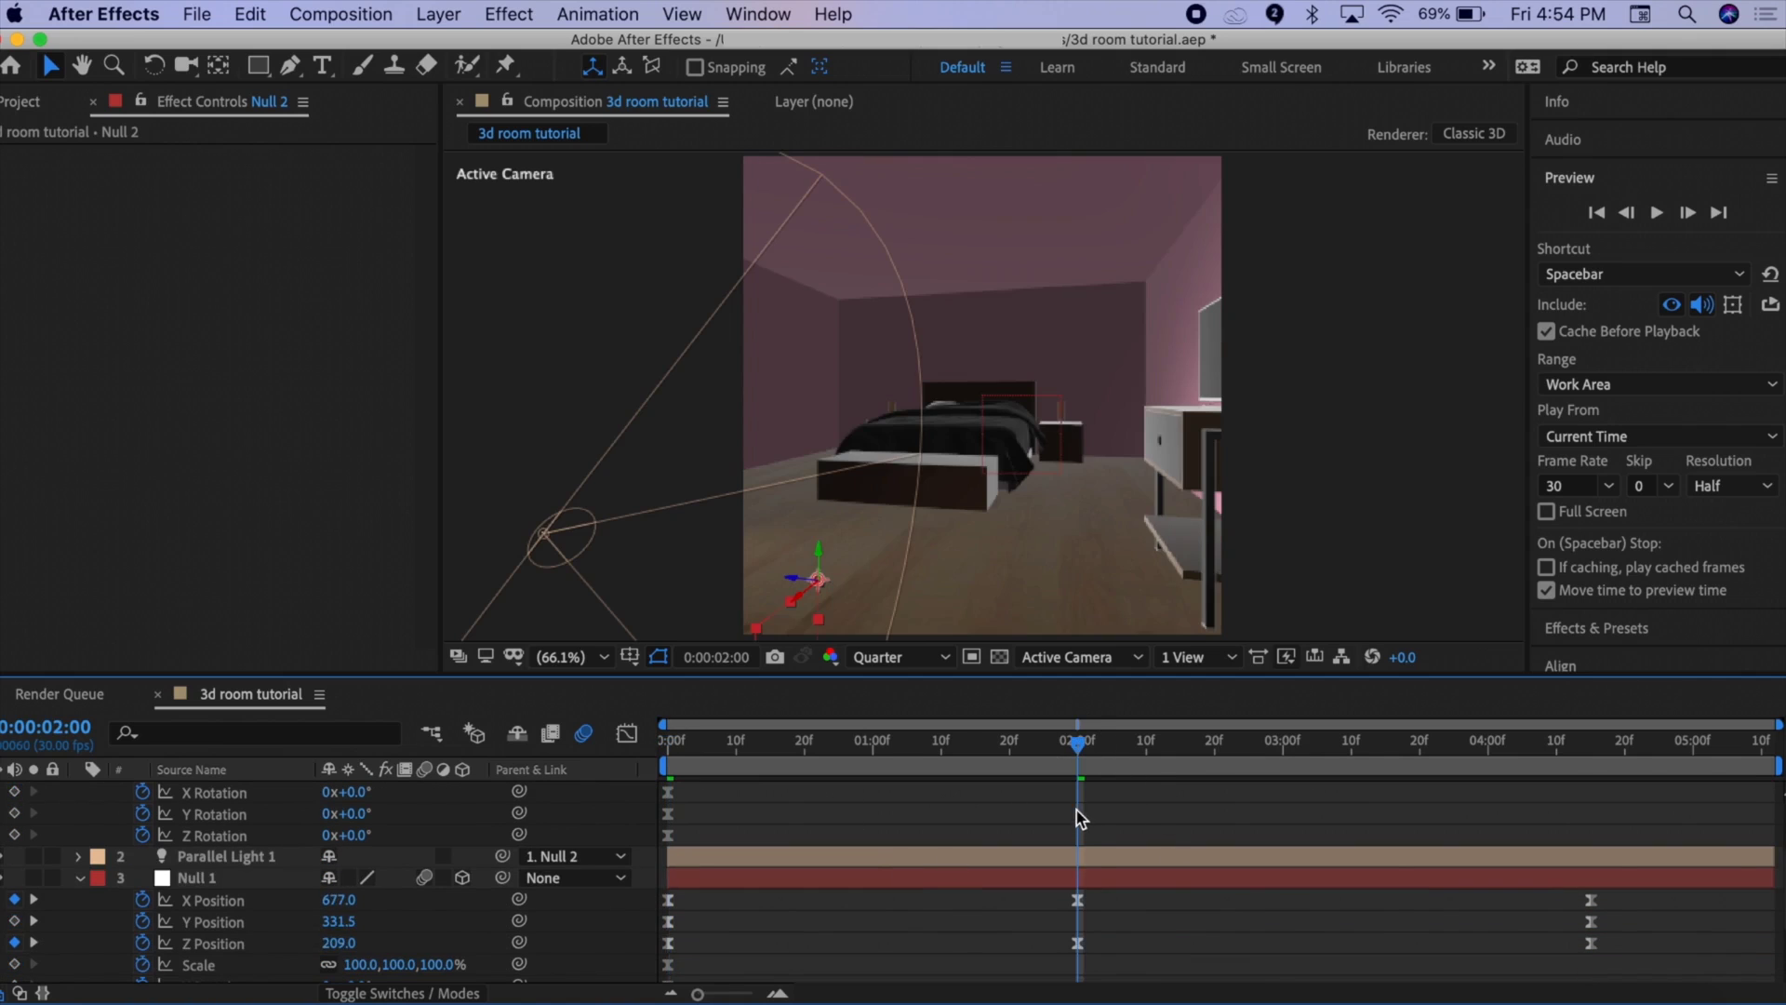
scroll(1077, 811, "up", 3)
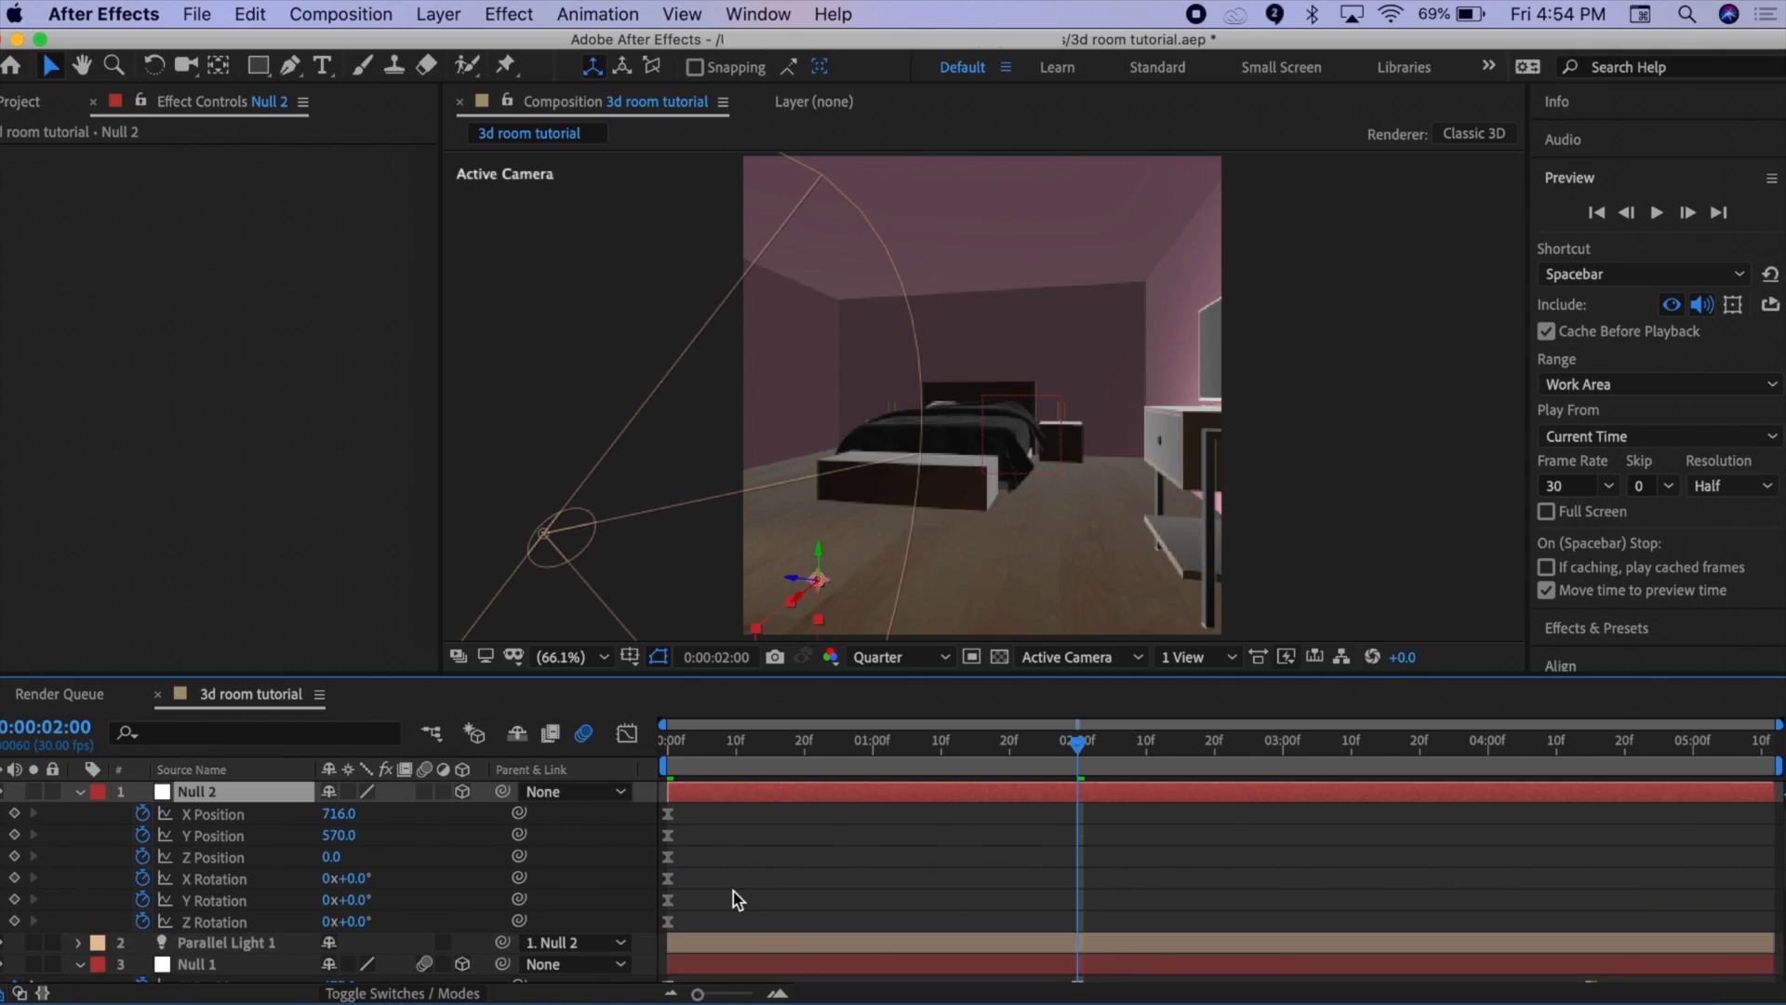
scroll(806, 893, "down", 1)
scroll(805, 893, "up", 1)
left_click_drag(346, 899, 261, 917)
left_click_drag(339, 813, 307, 813)
left_click_drag(338, 900, 368, 856)
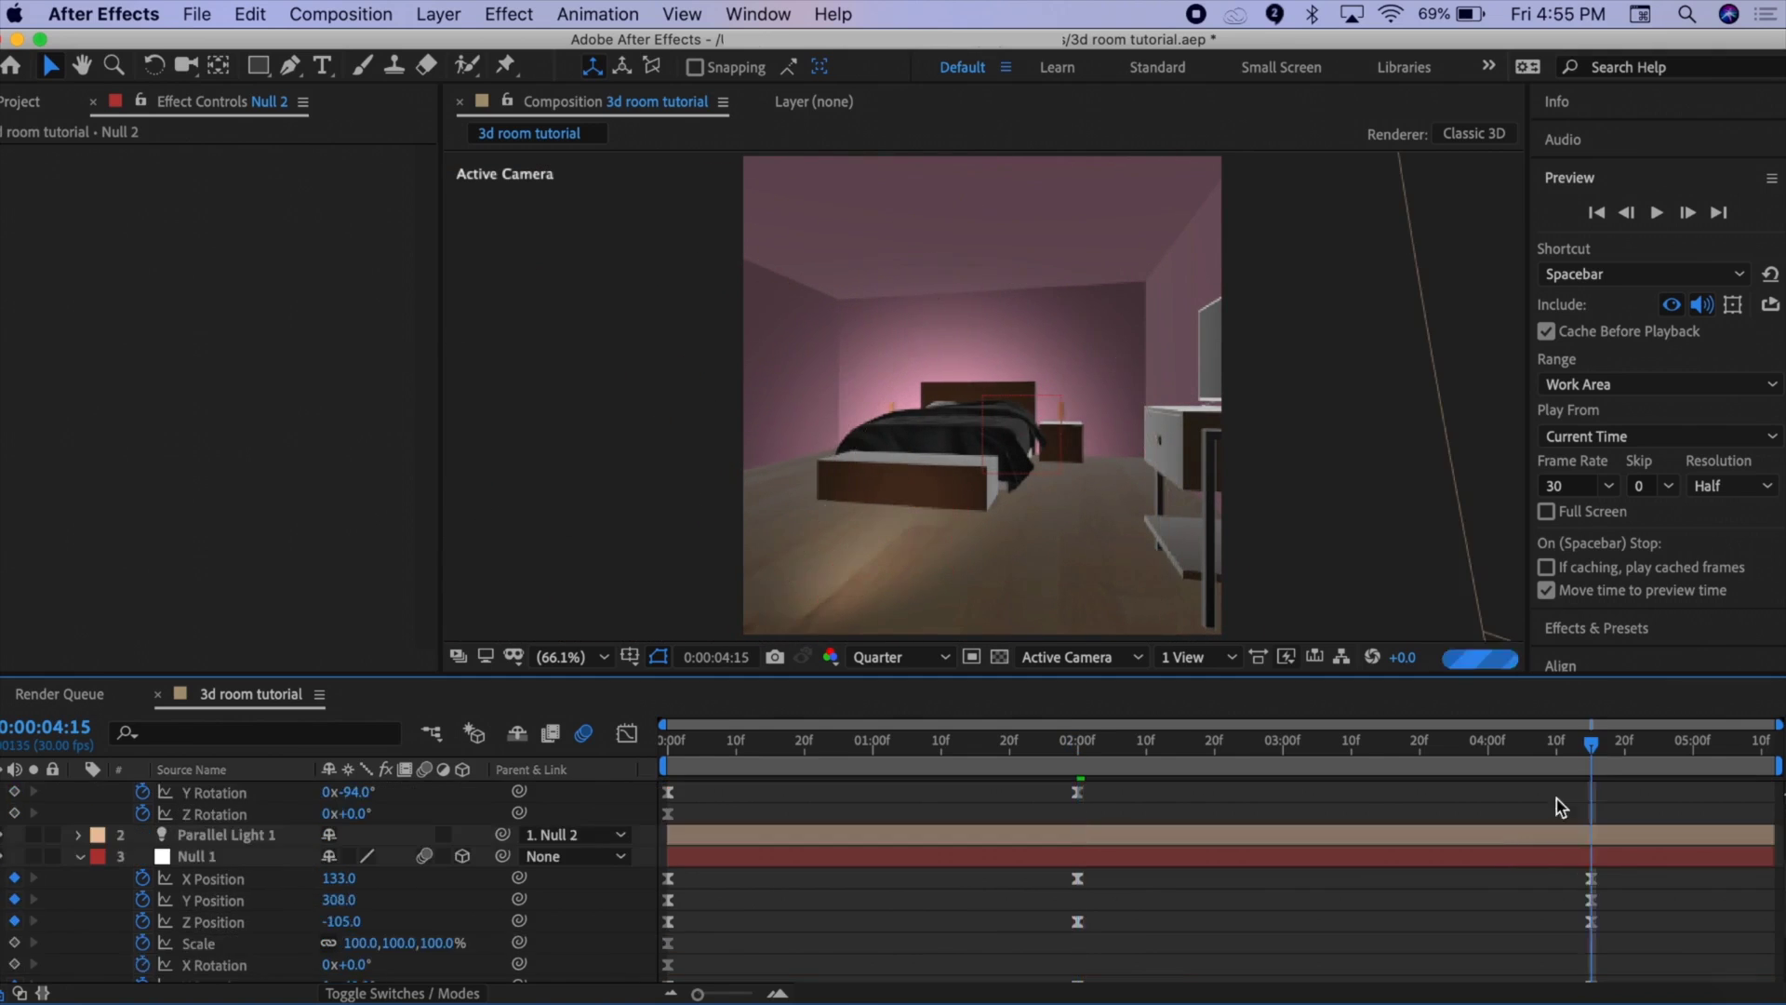
At 0:00:04:15, keyframe Null 2 with X Position 422, Y Position 519 and Y Rotation -82°
left_click_drag(344, 899, 377, 831)
scroll(519, 926, "down", 1)
left_click(530, 921)
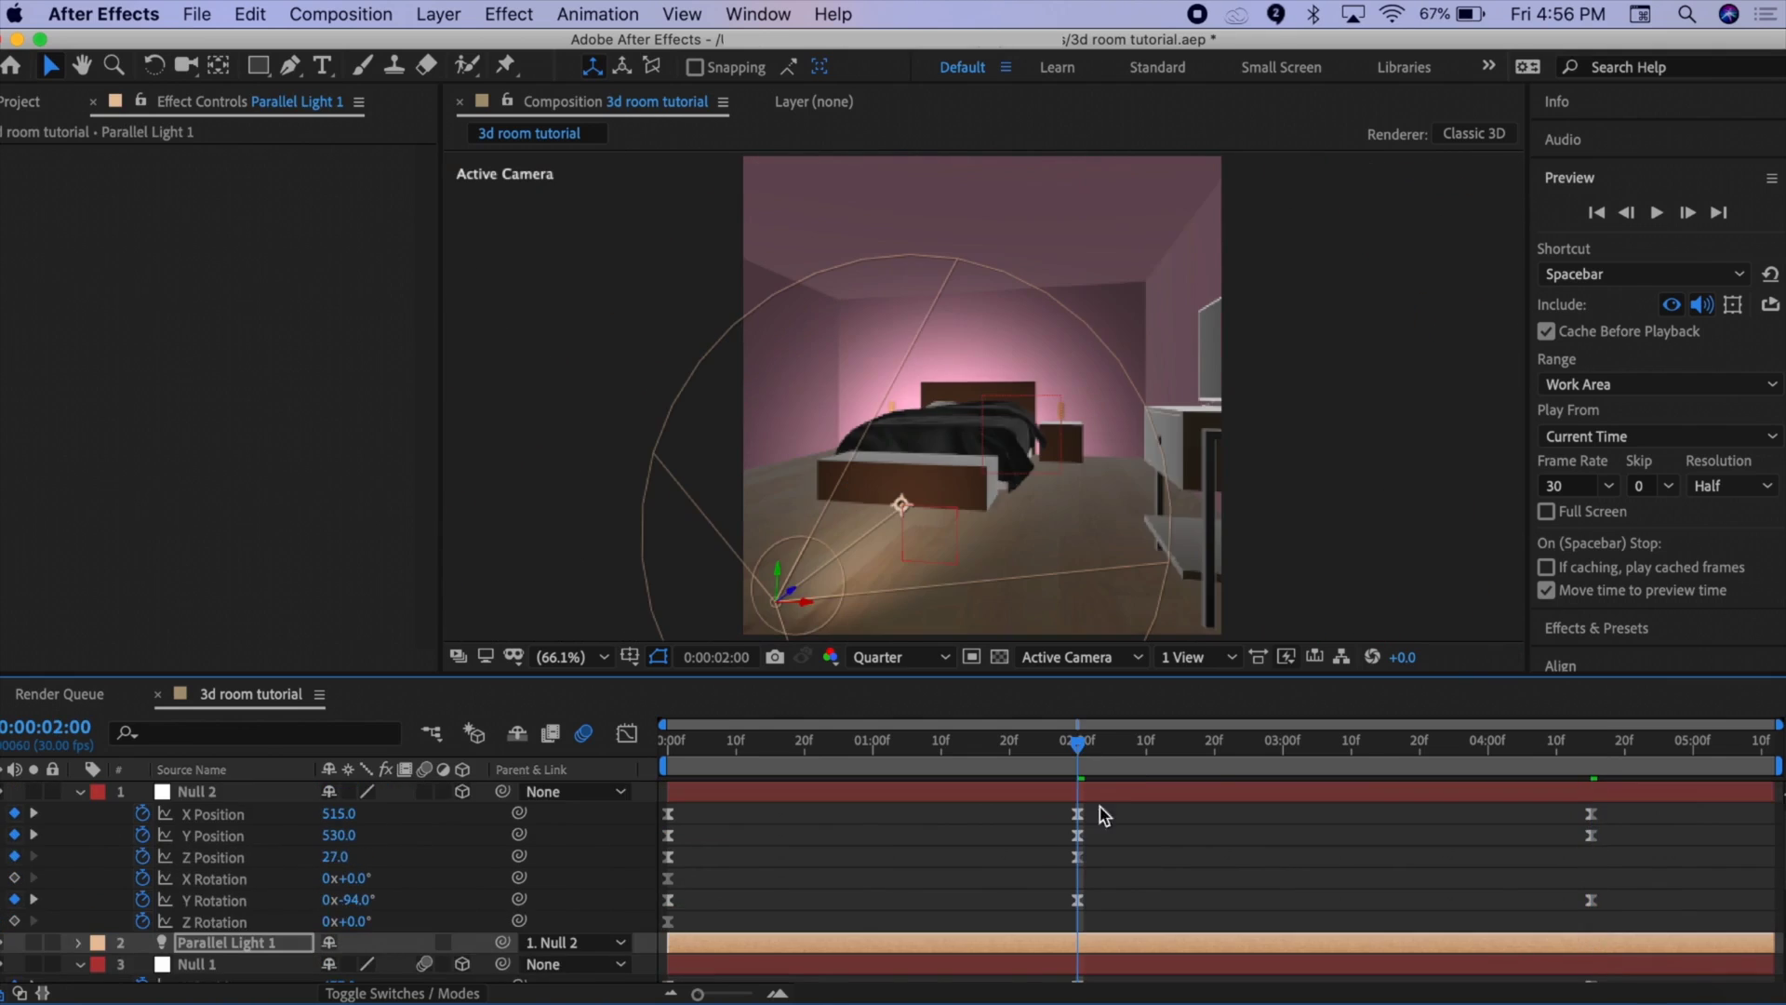
scroll(300, 864, "down", 1)
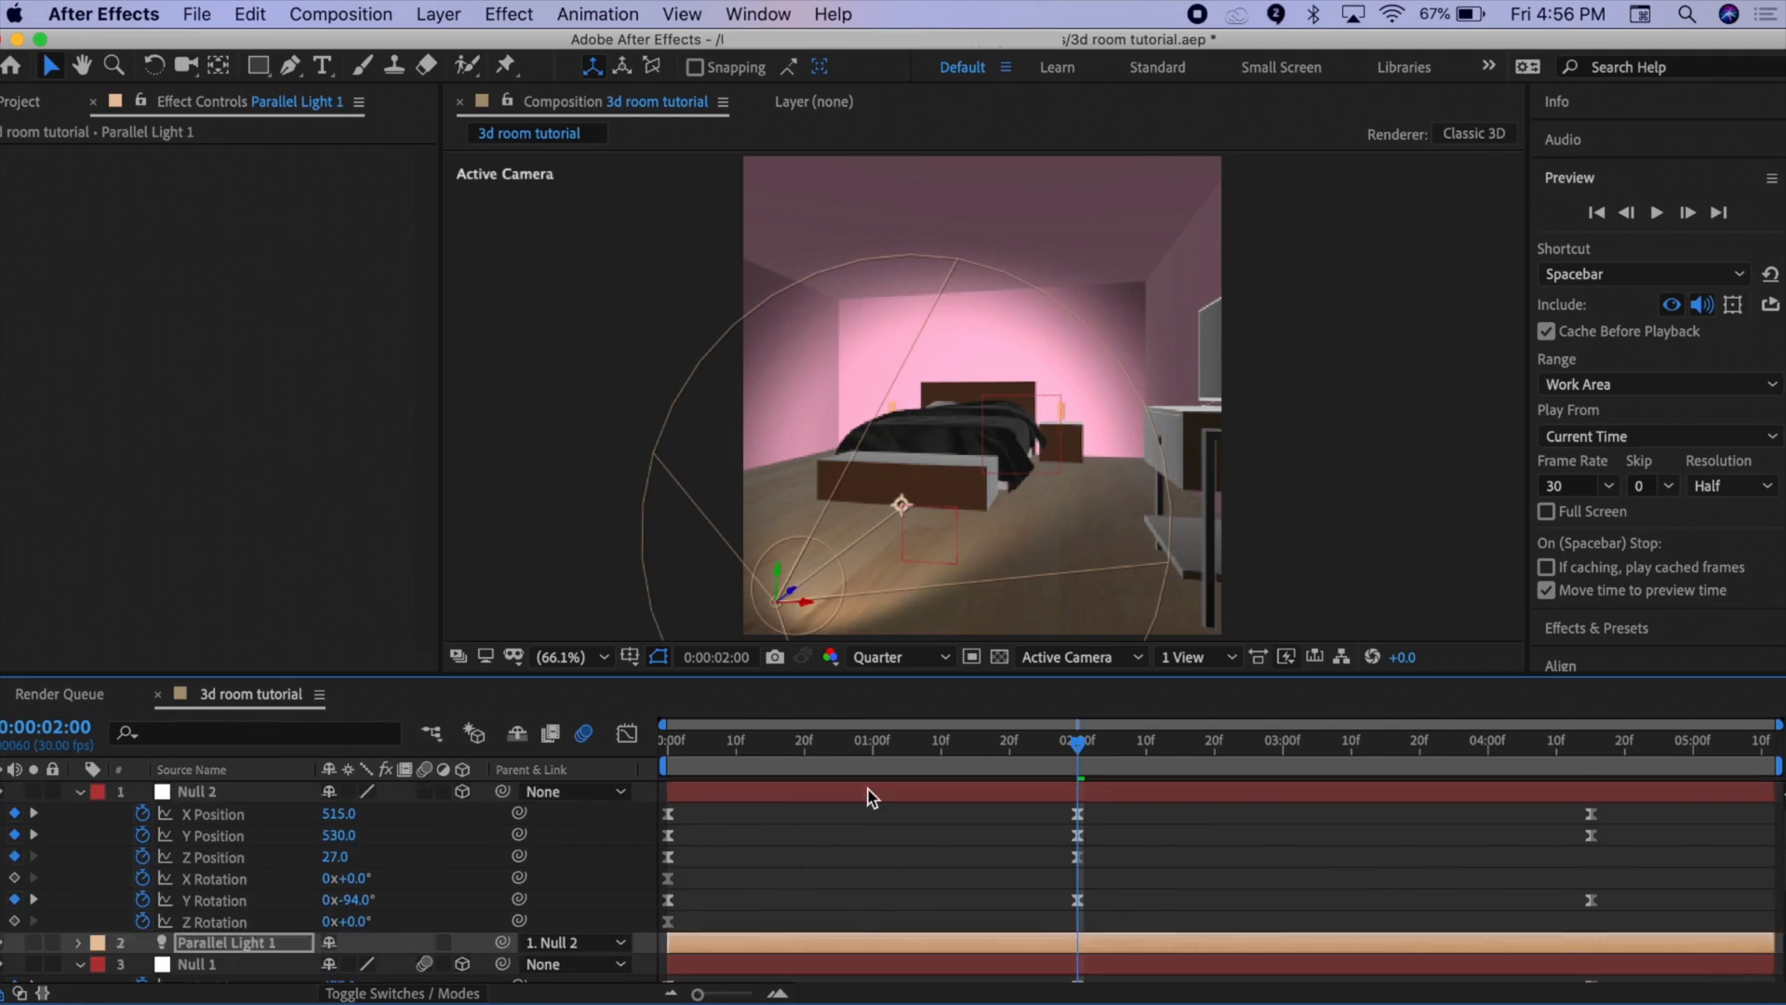
Lower the brightness of the environment texture in the Element scene setup of Black Solid 2 and apply it
left_click(774, 905)
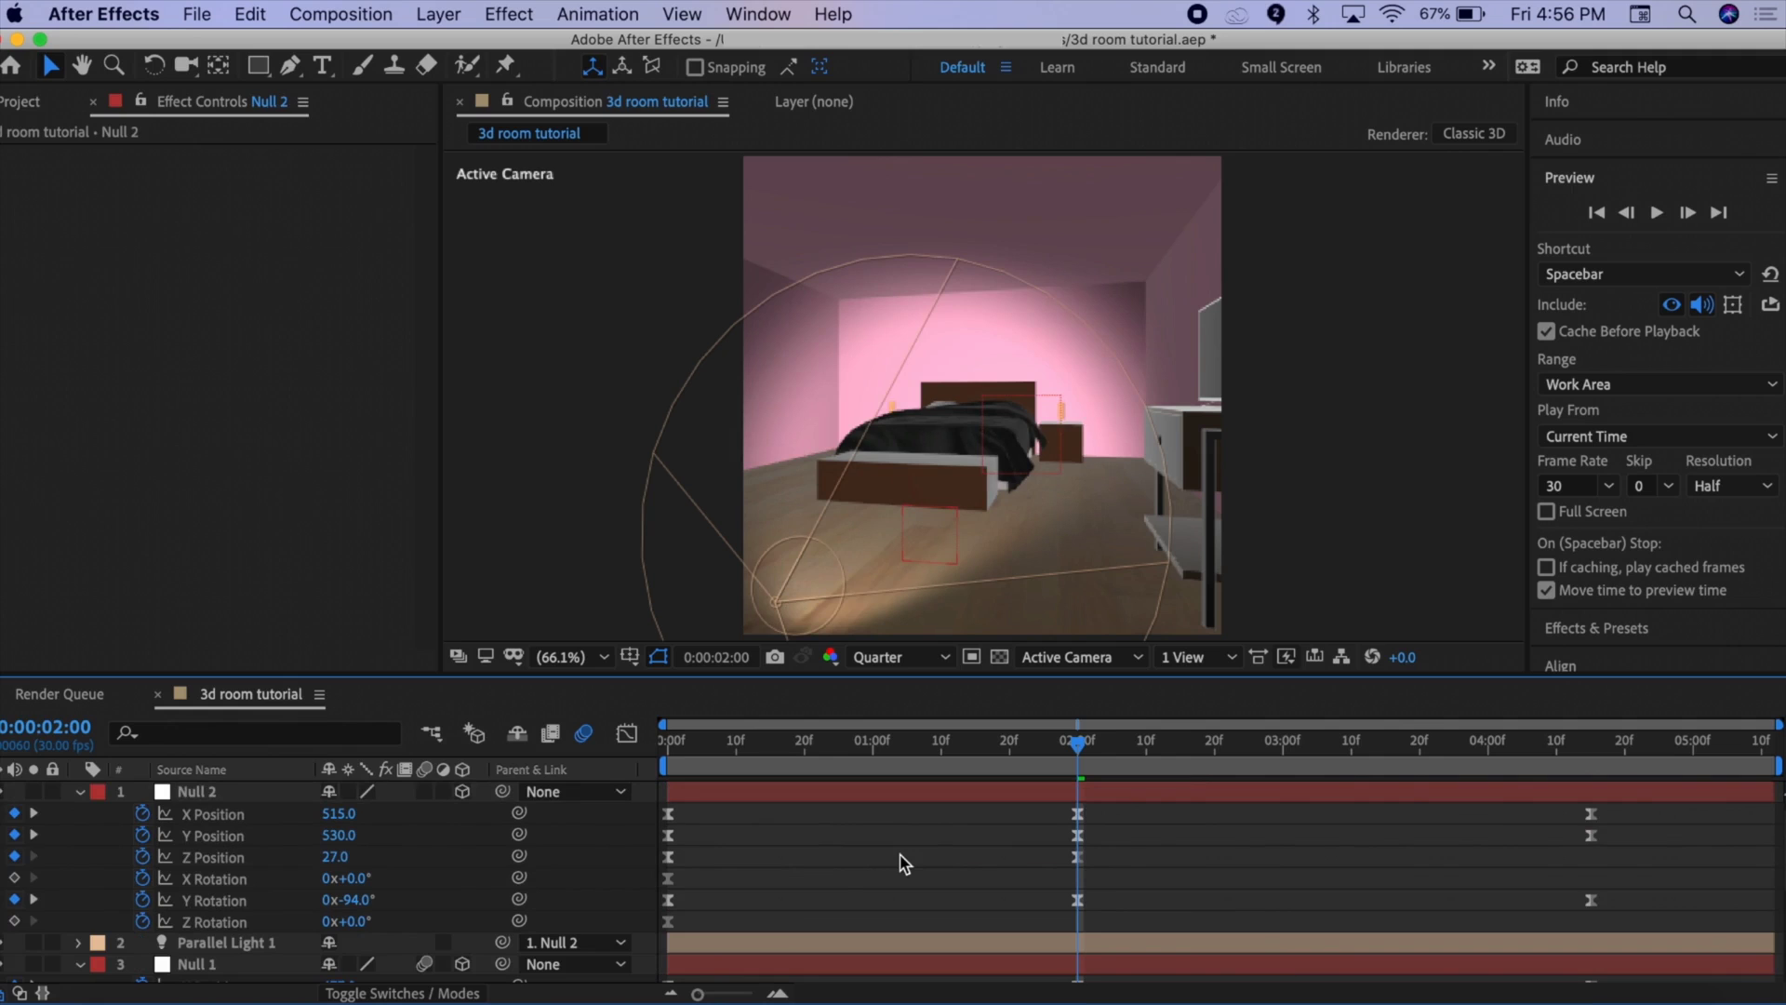
scroll(904, 864, "down", 5)
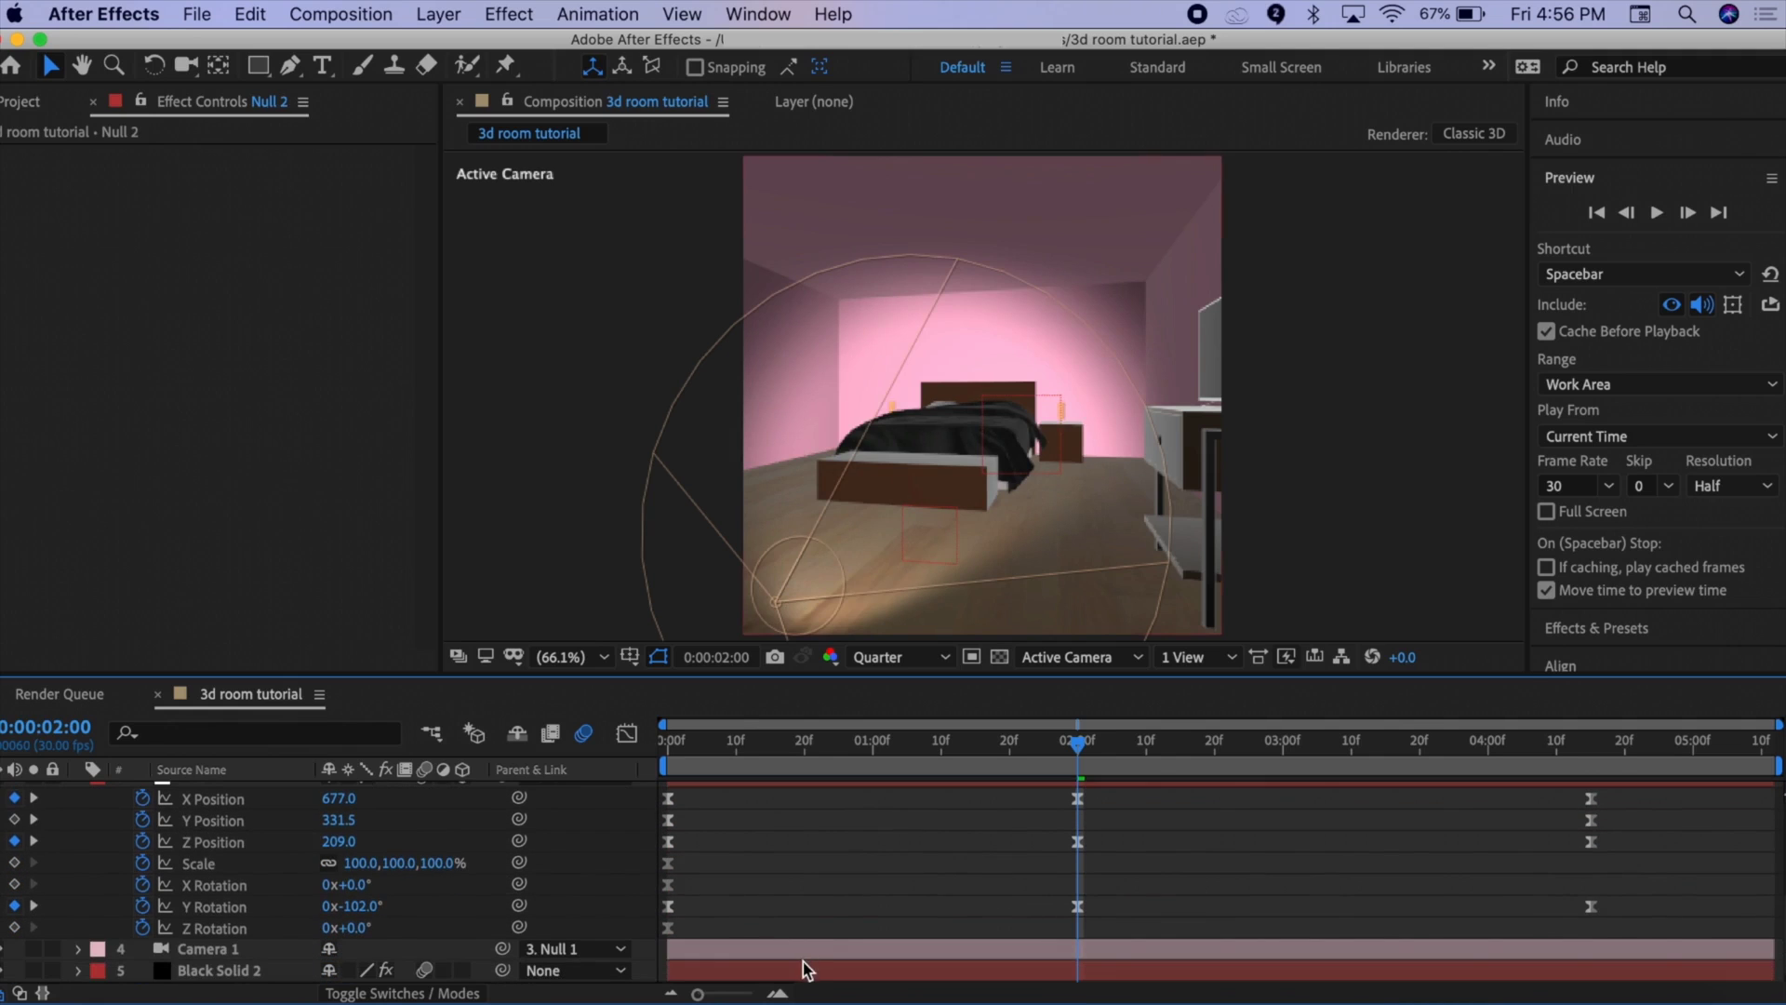
left_click(803, 964)
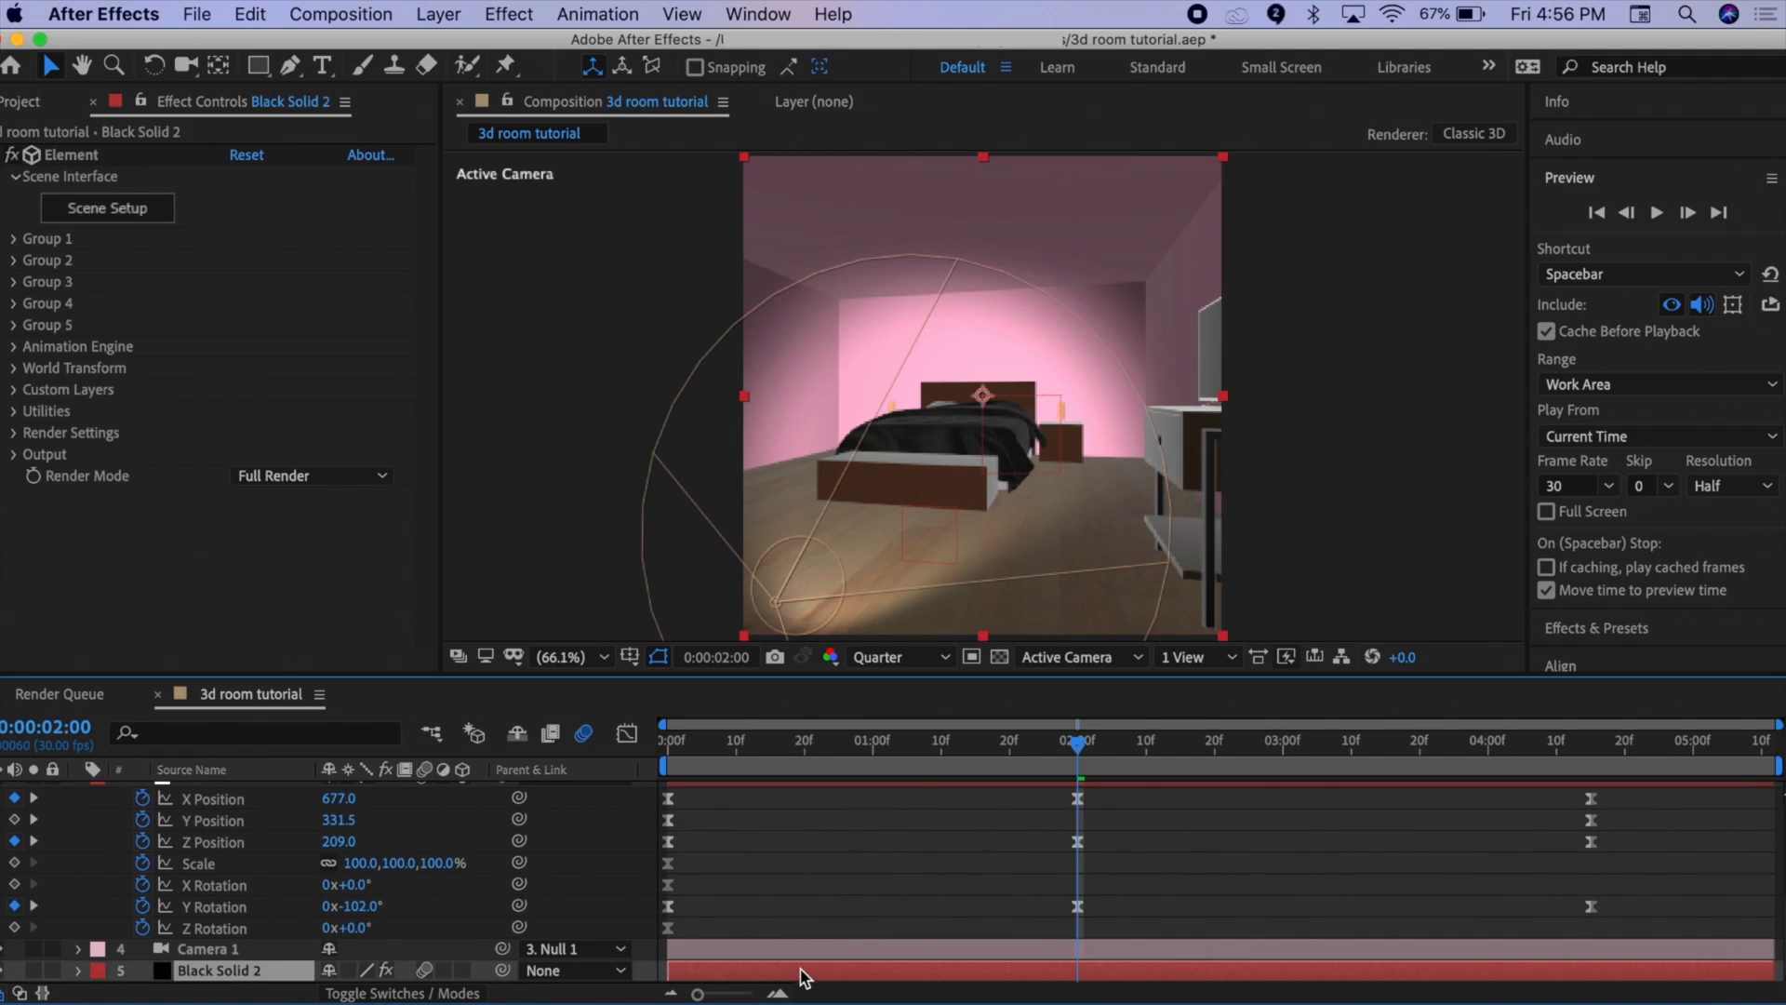
left_click(164, 214)
left_click(493, 126)
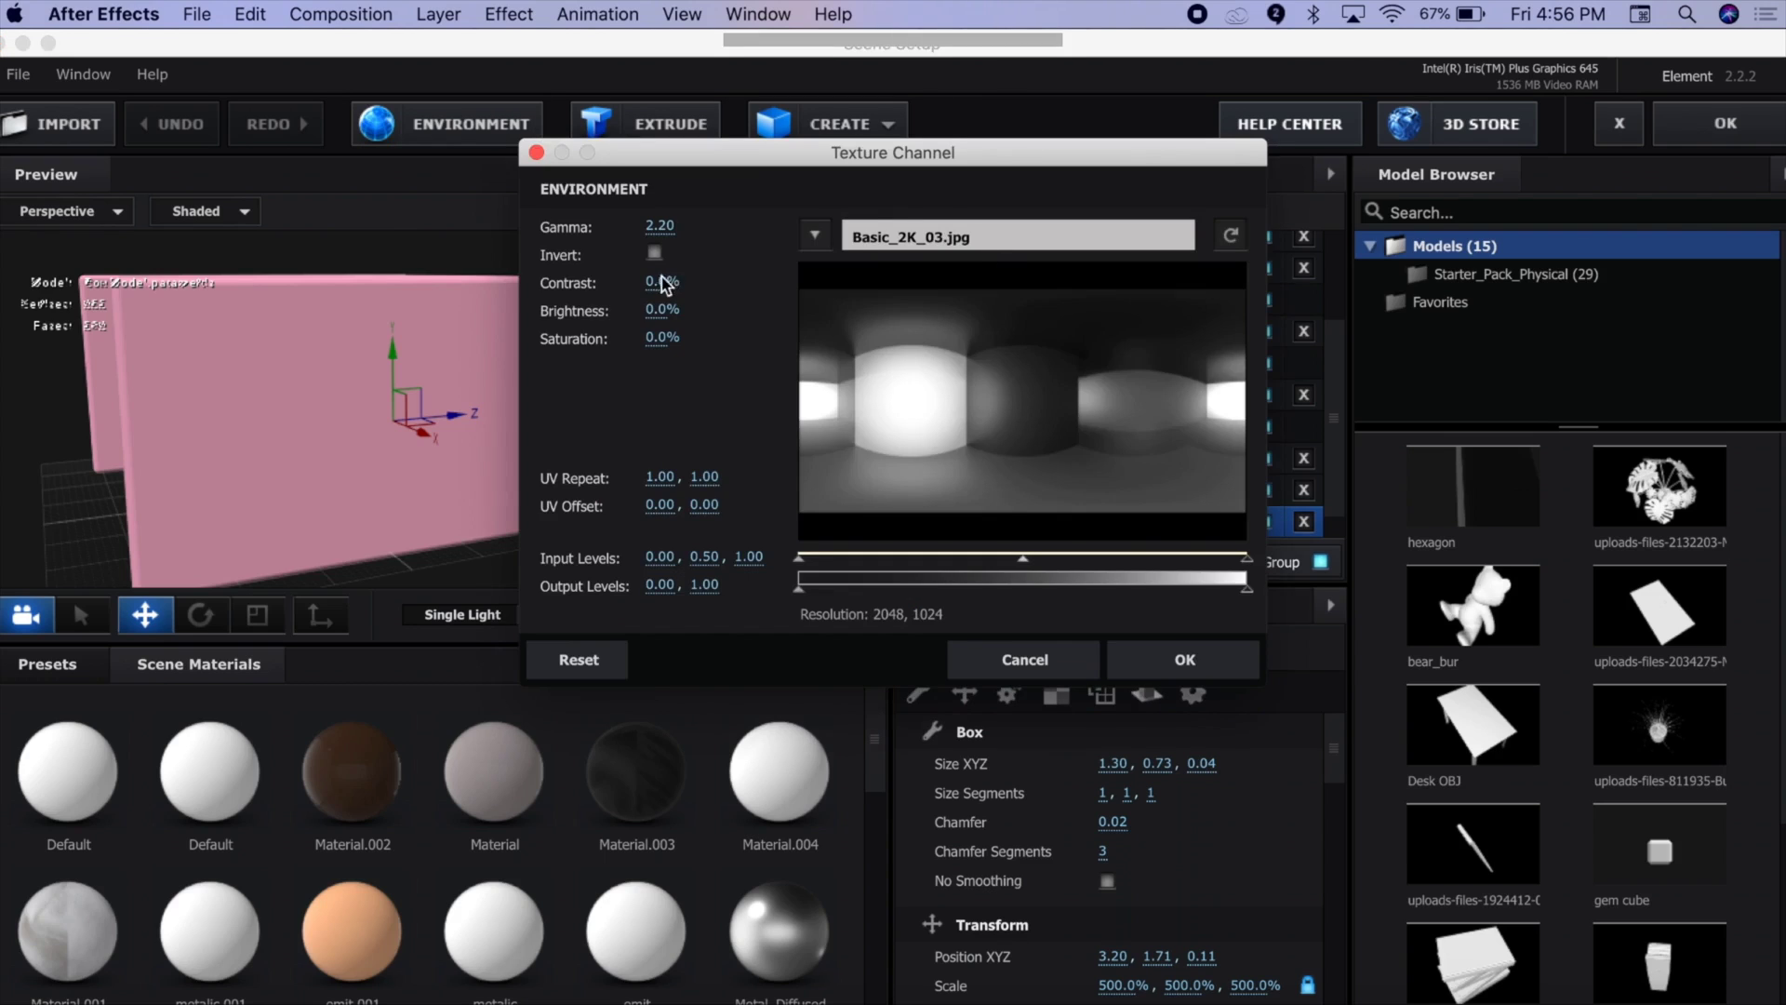
left_click_drag(662, 309, 592, 310)
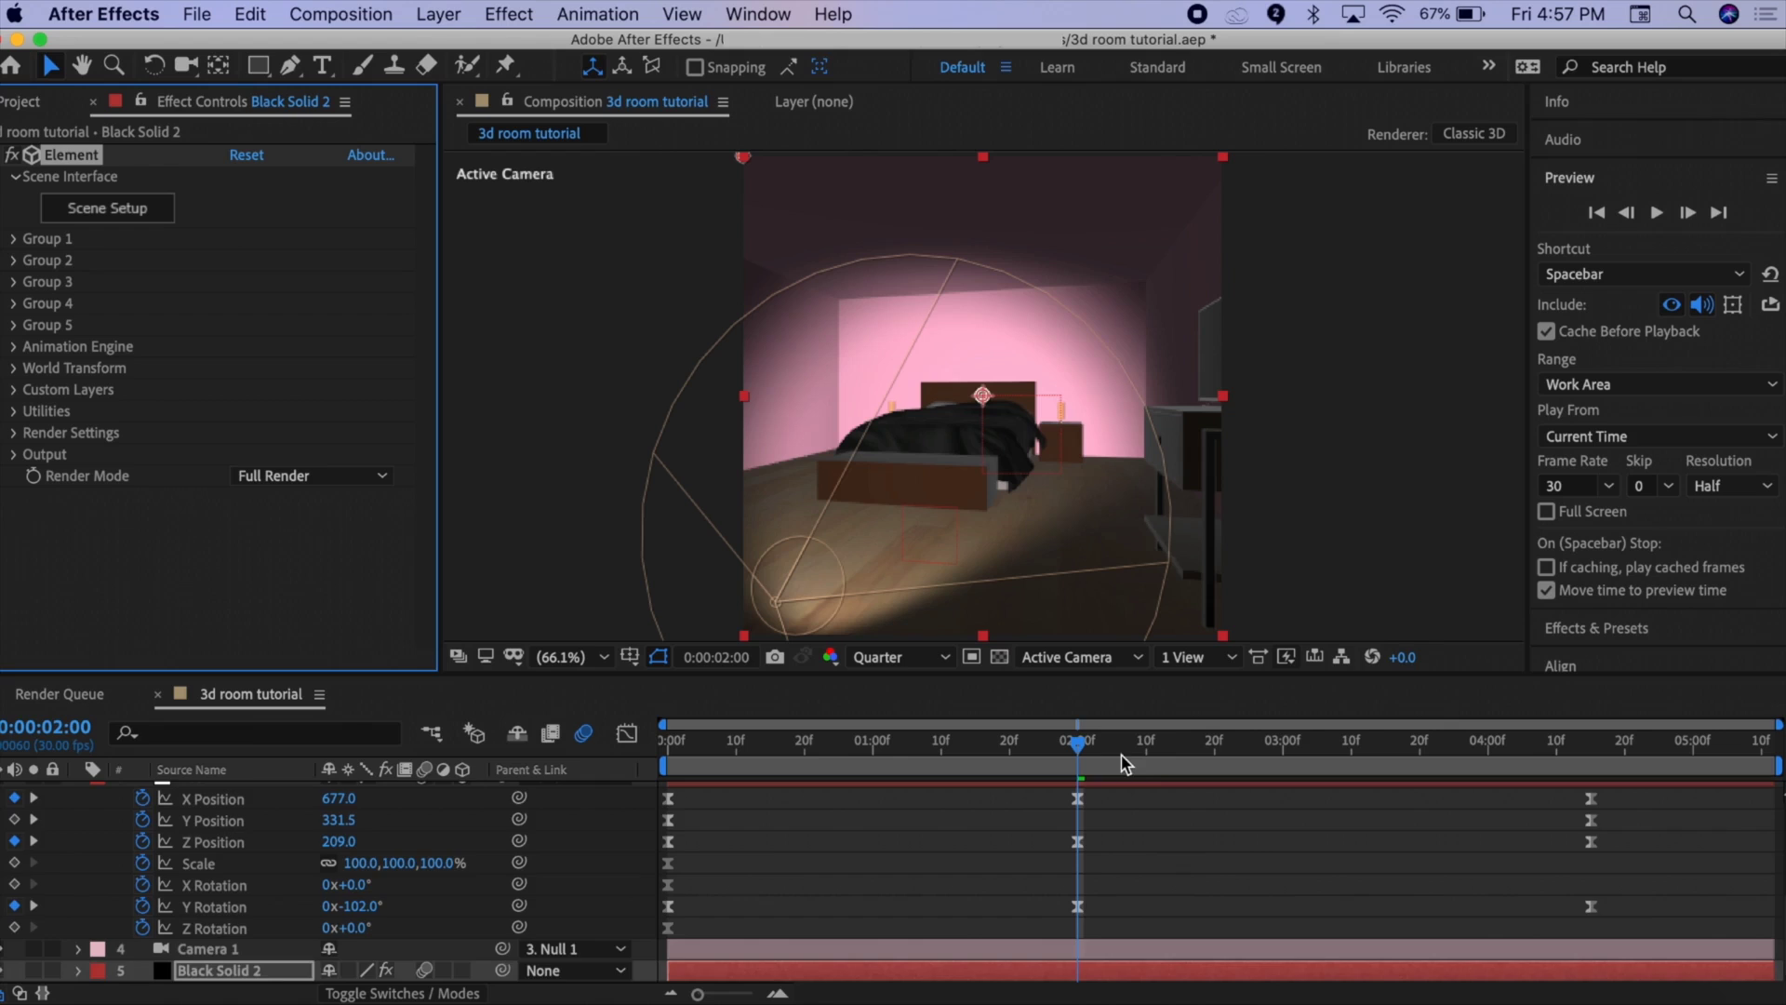
Reshape Null 2's X Position curve in the graph editor so it changes steeply right after the first keyframe
scroll(1156, 809, "up", 2)
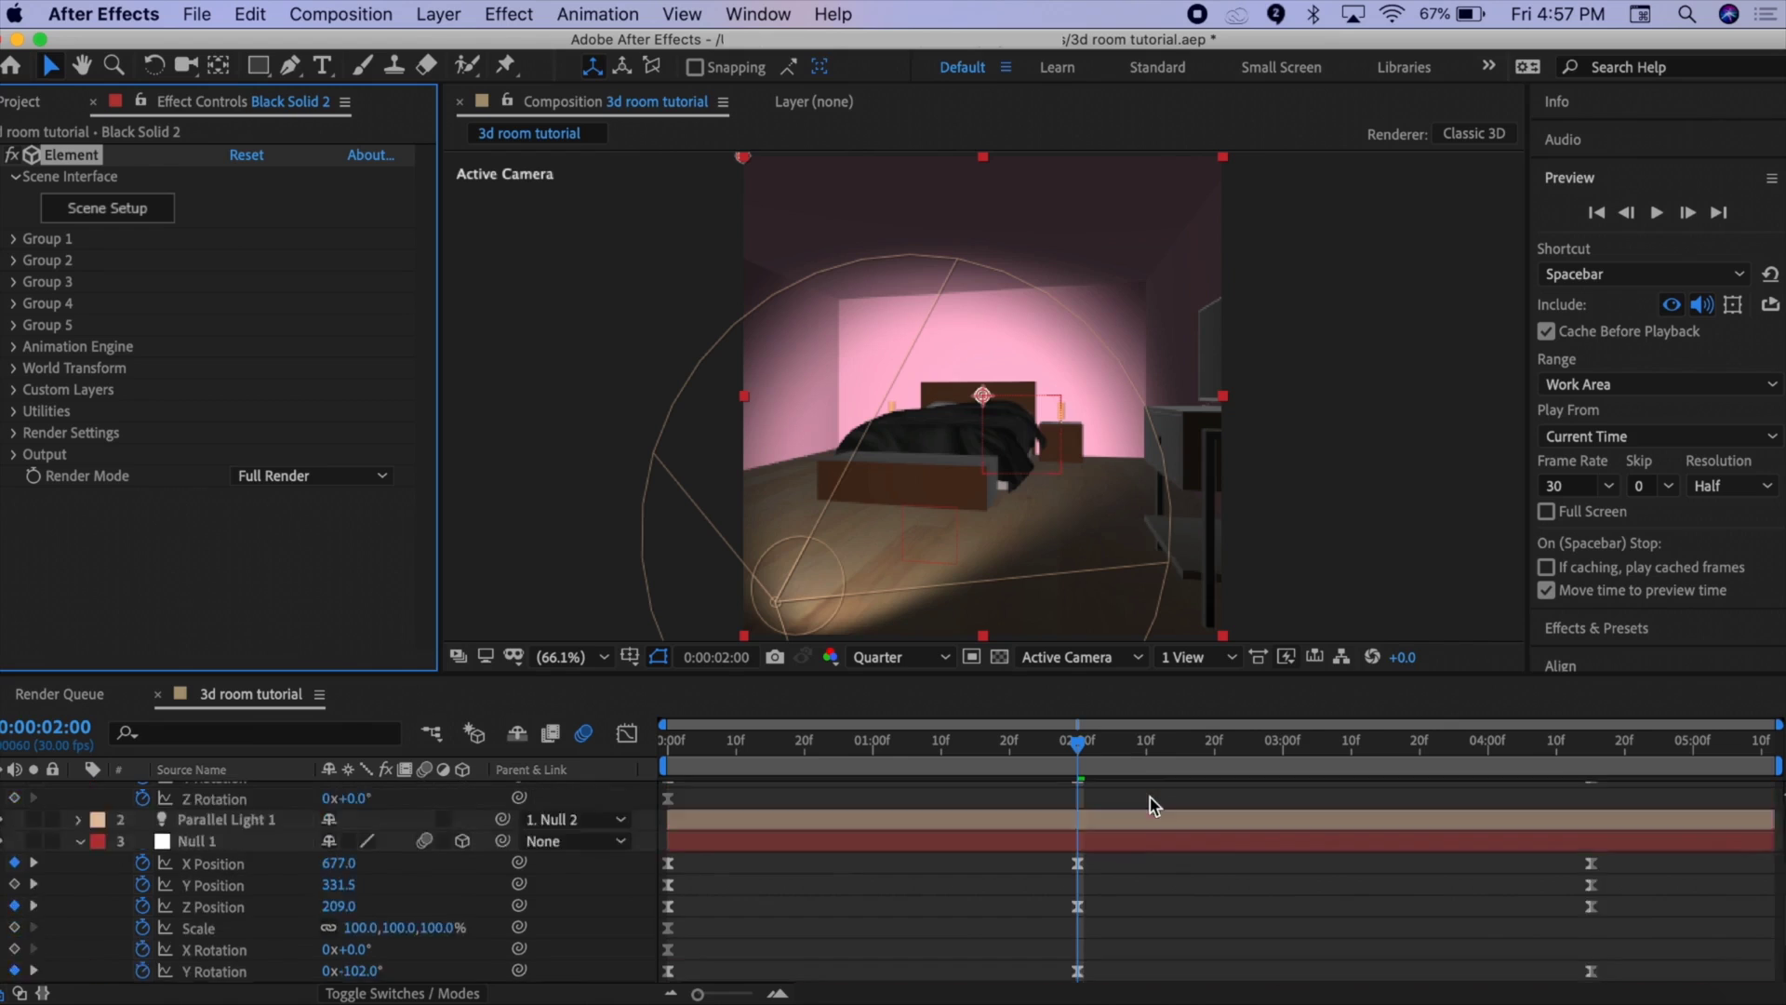
left_click(1151, 797)
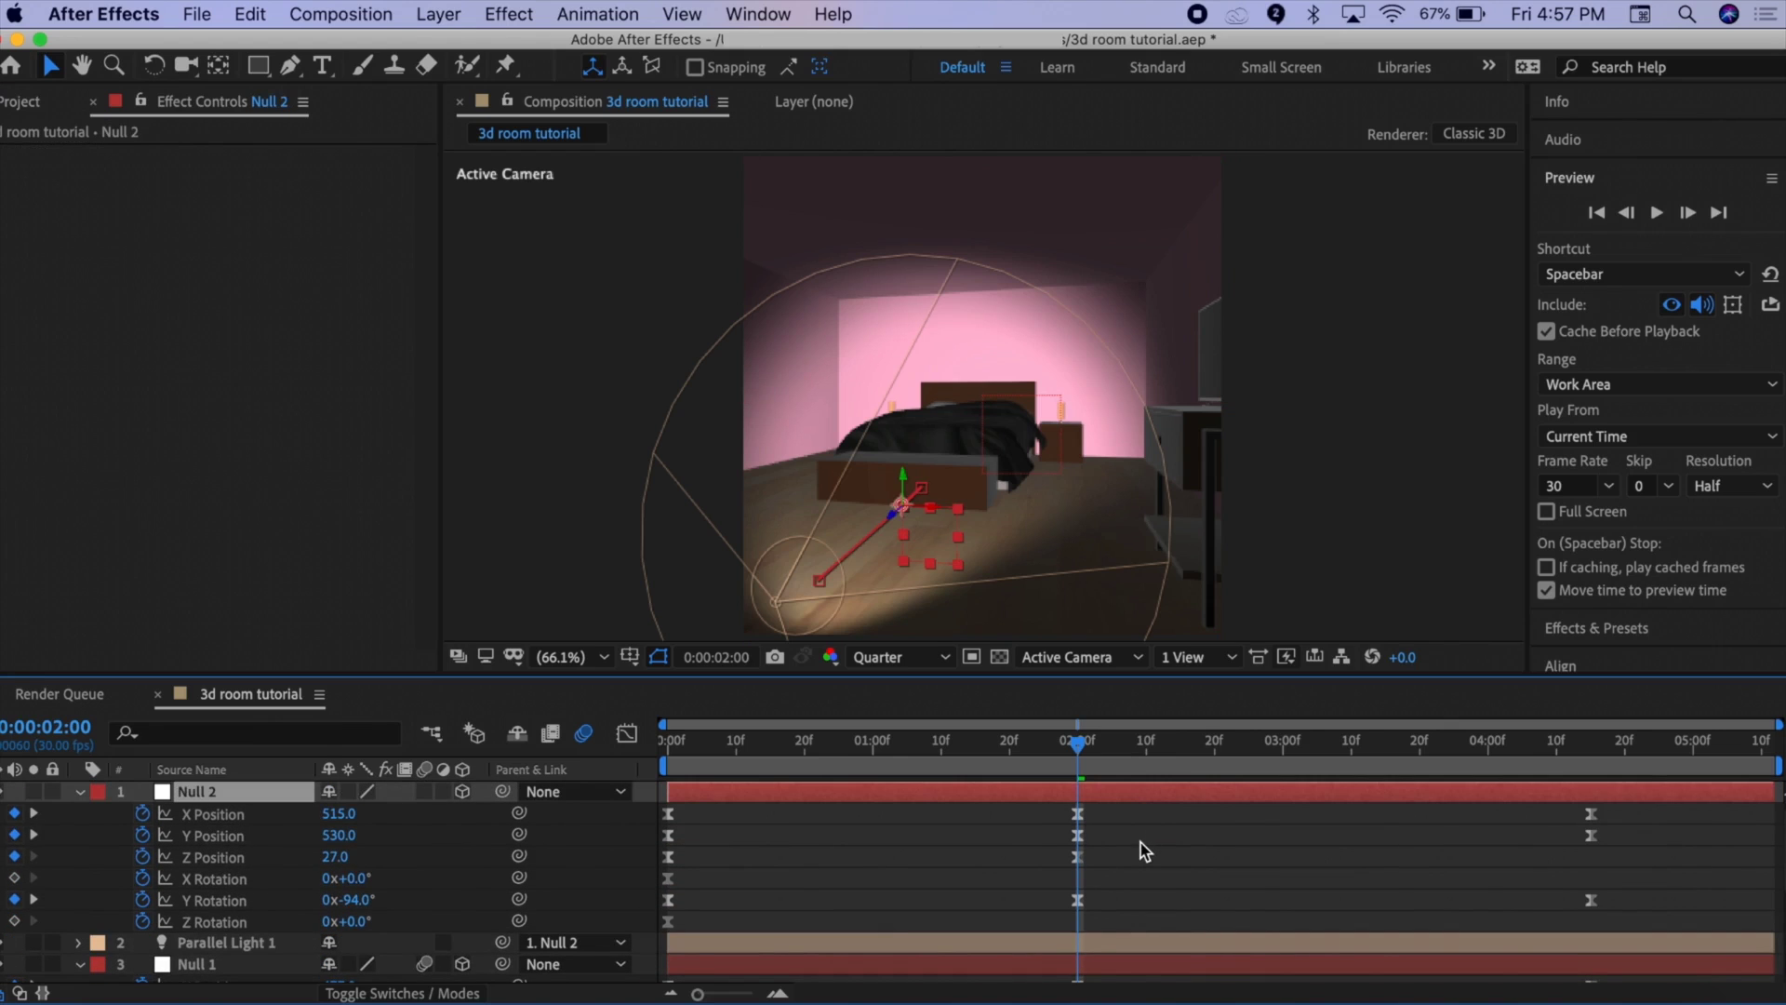
scroll(1144, 851, "down", 2)
left_click(627, 733)
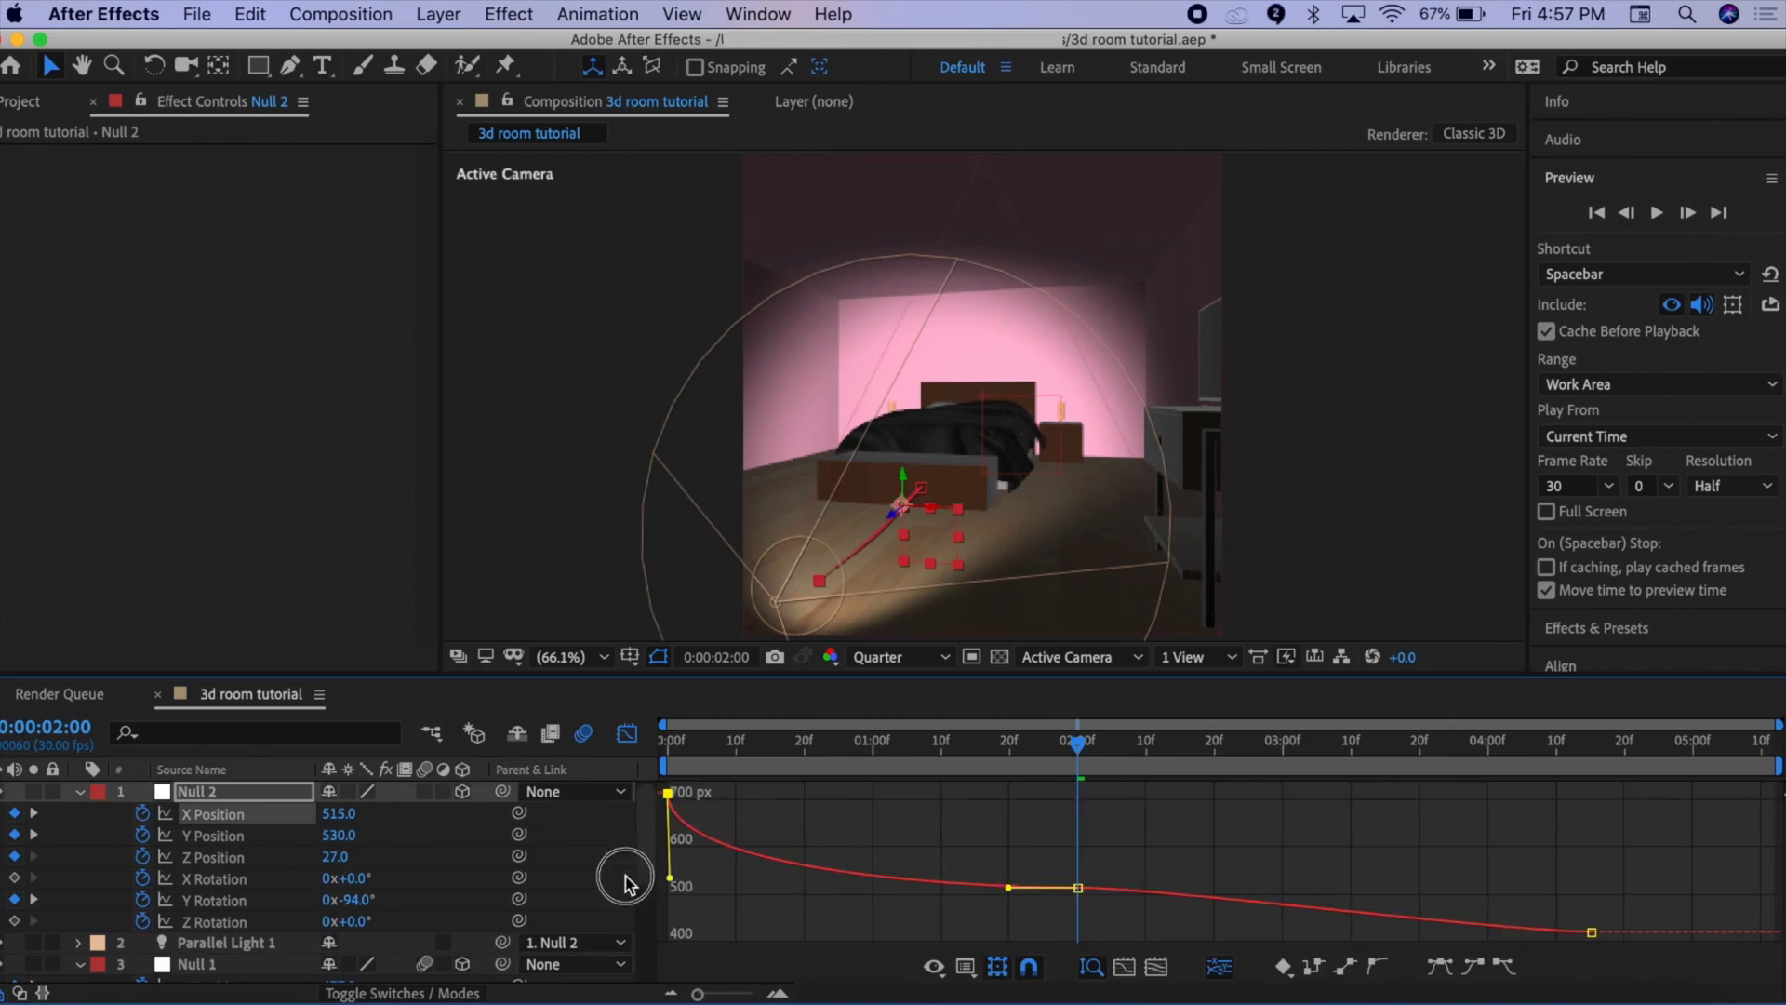
left_click(625, 735)
Lengthen the outgoing handle of Null 2's X Position keyframe at 0:00:02:00 in the graph editor for a slower start
scroll(1070, 856, "up", 4)
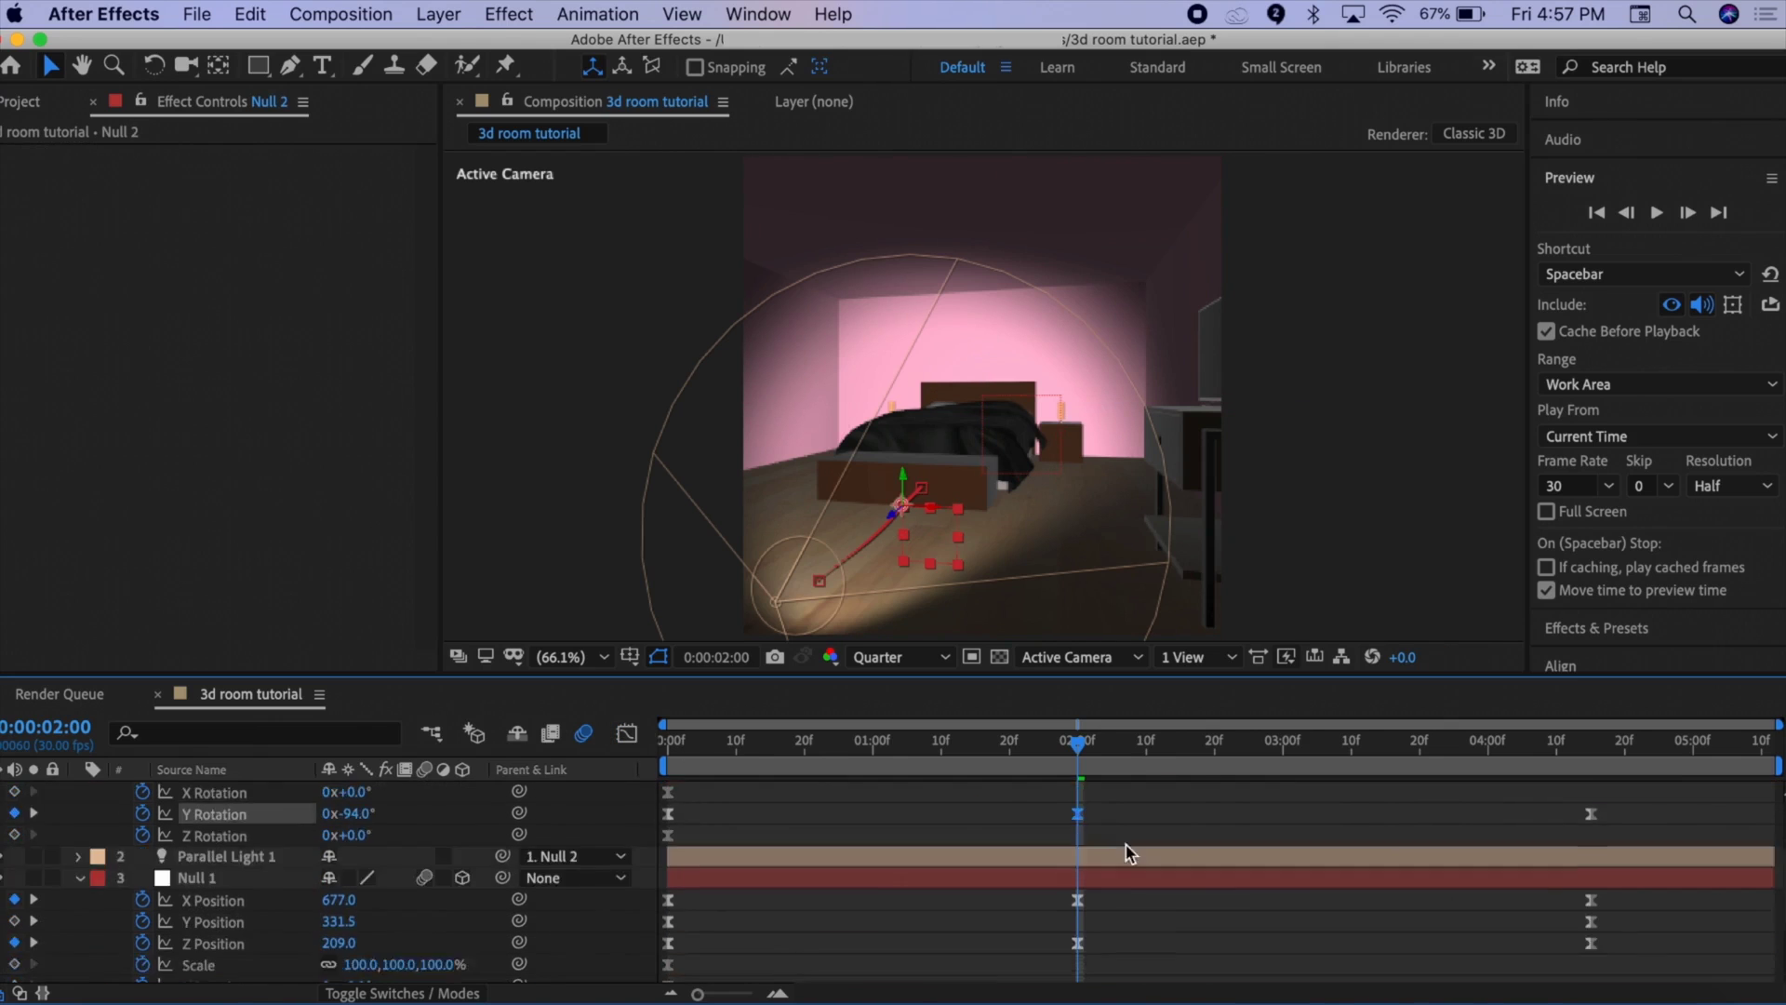
key("shift+F3")
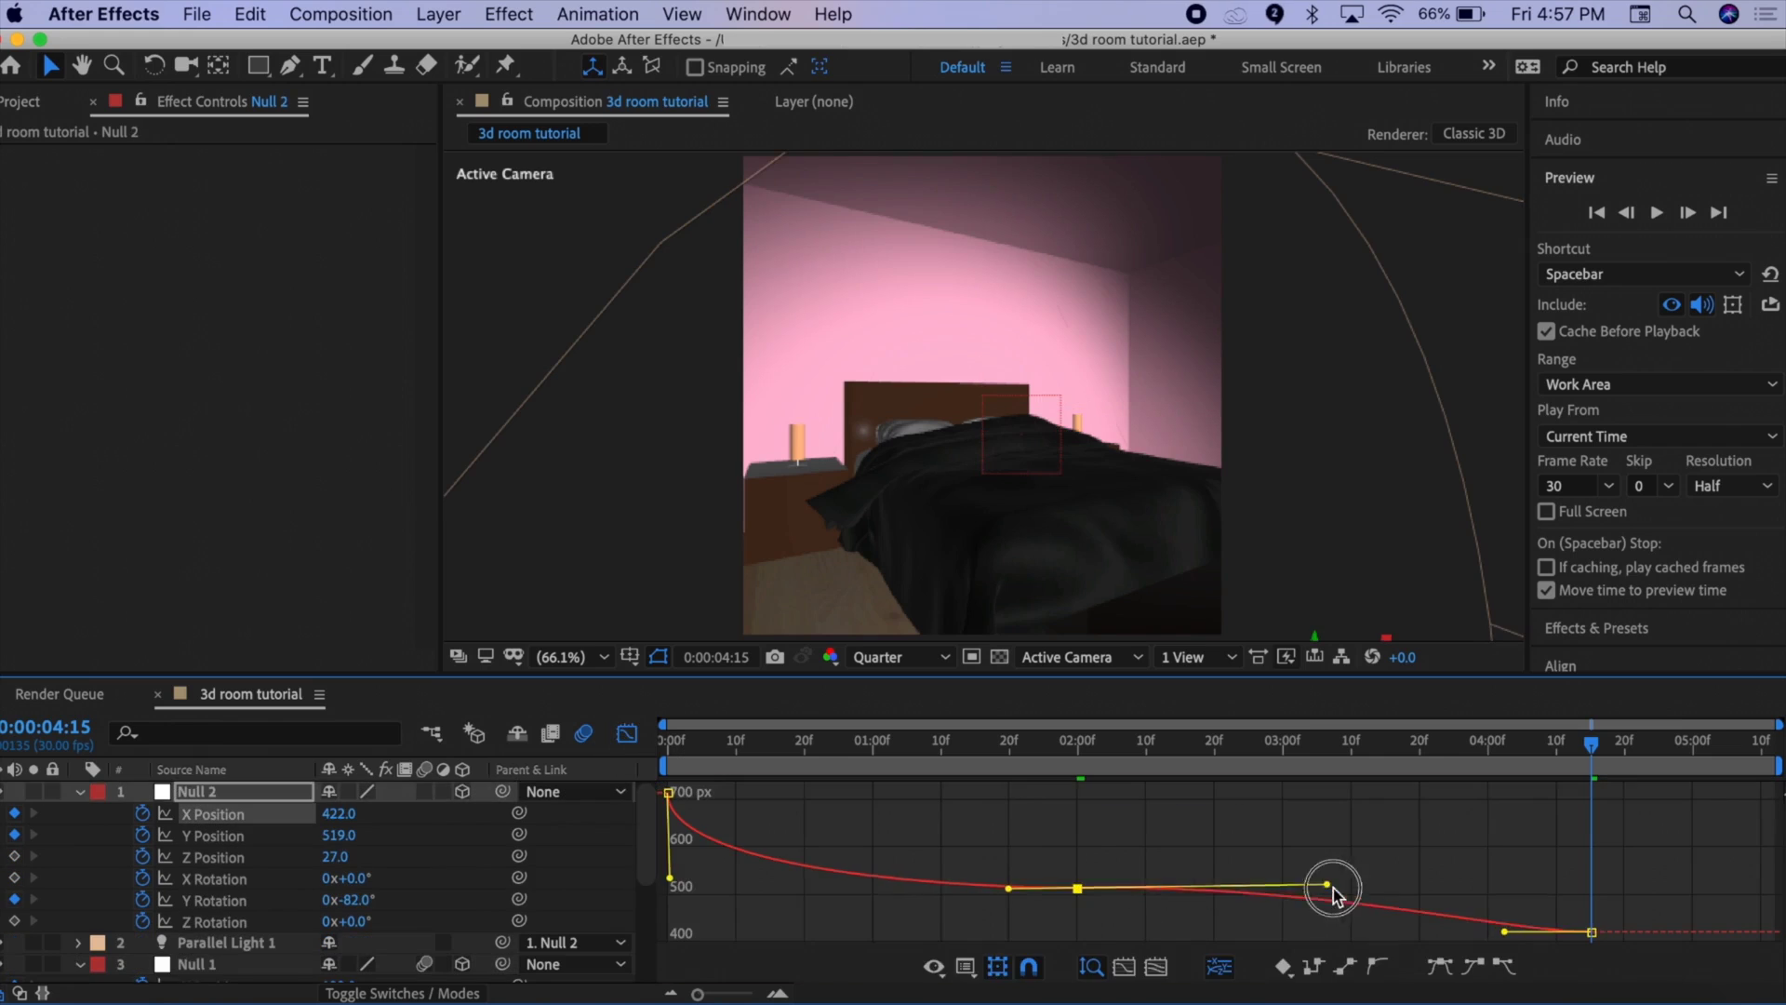
key("shift+F3")
scroll(1395, 893, "down", 2)
scroll(1210, 875, "up", 2)
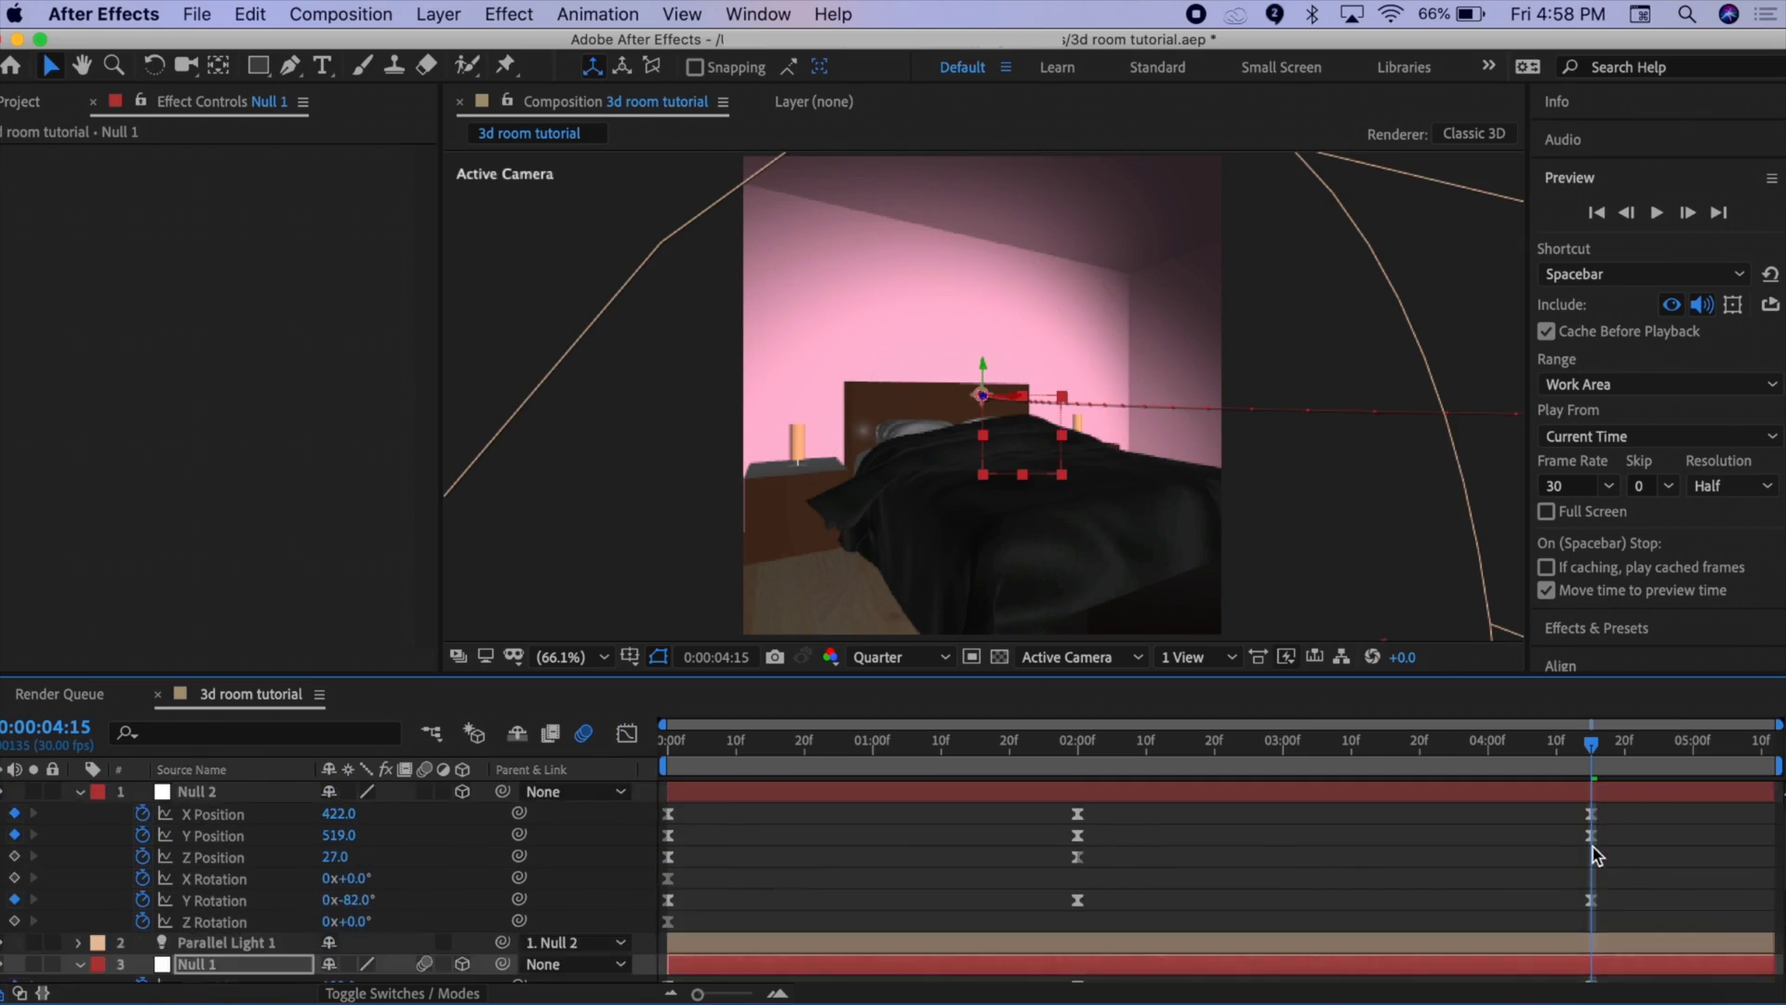
Adjust the easing curve of Null 2's Y Rotation from its 0:00:02:00 keyframe in the graph editor
left_click(1077, 900)
left_click(625, 735)
left_click(1236, 885)
left_click(625, 734)
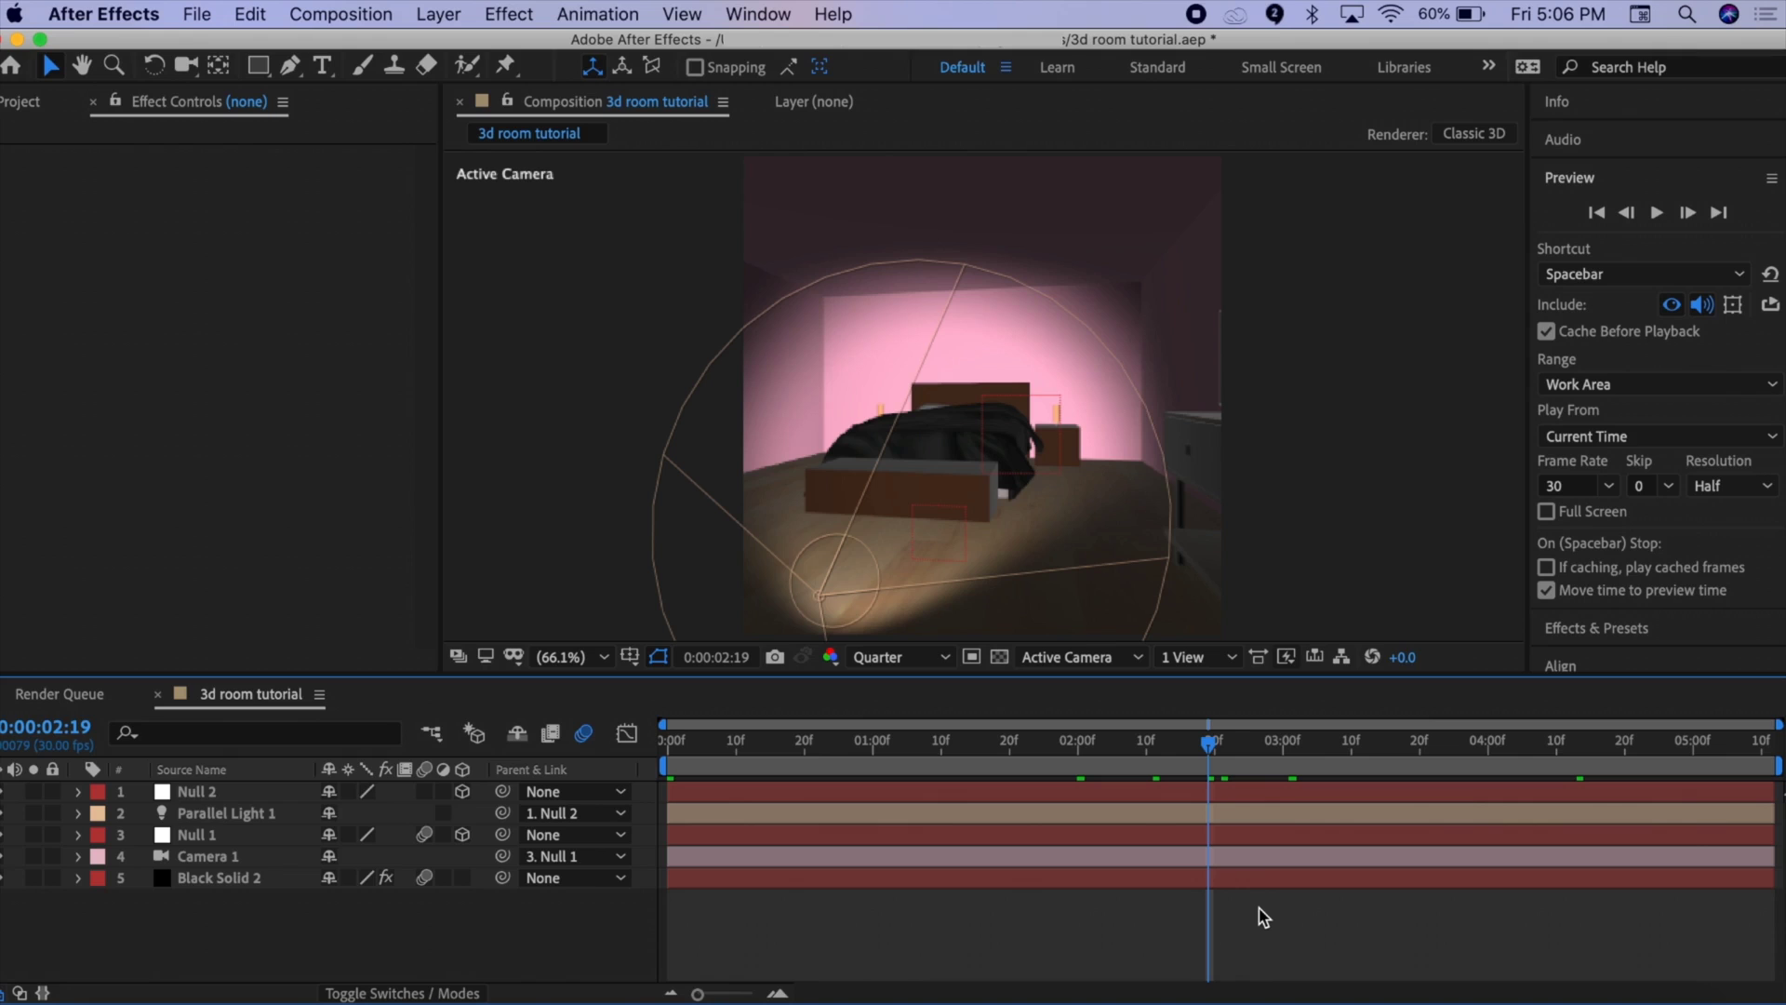
Pre-compose all layers, from Null 2 to Black Solid 2, into Pre-comp 1 with all attributes moved into it
left_click(1219, 879)
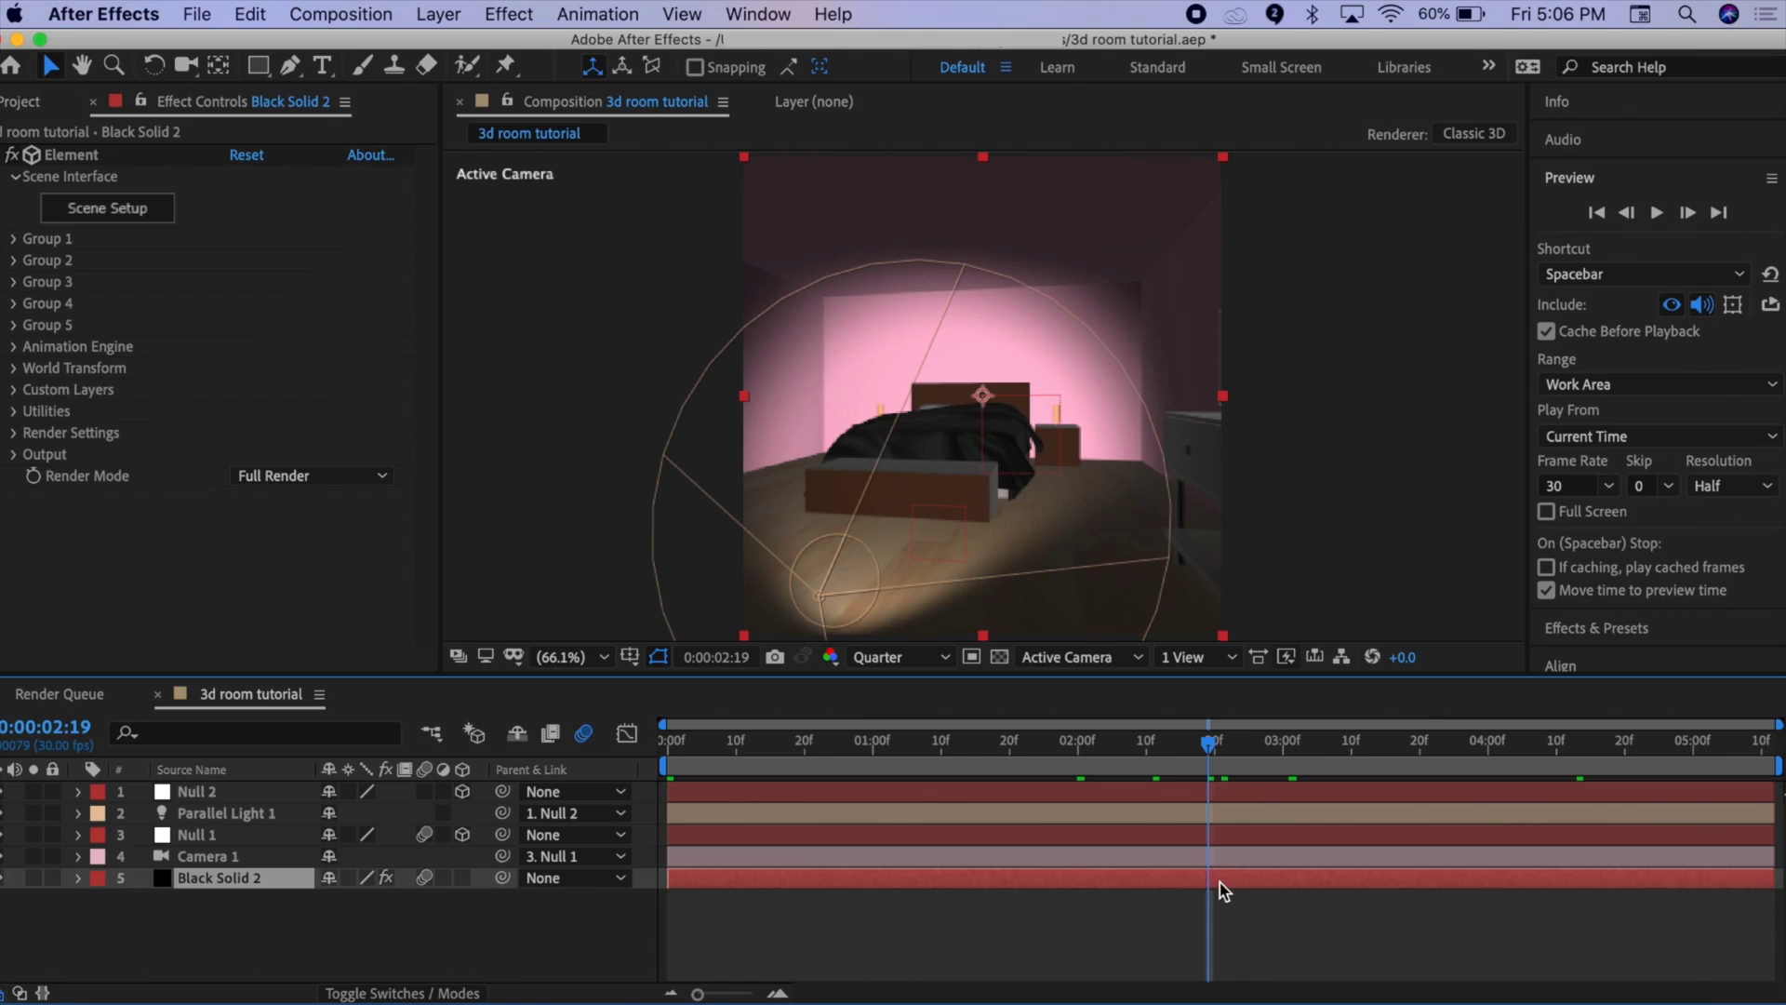
left_click(1208, 793, "shift")
key("super+shift+c")
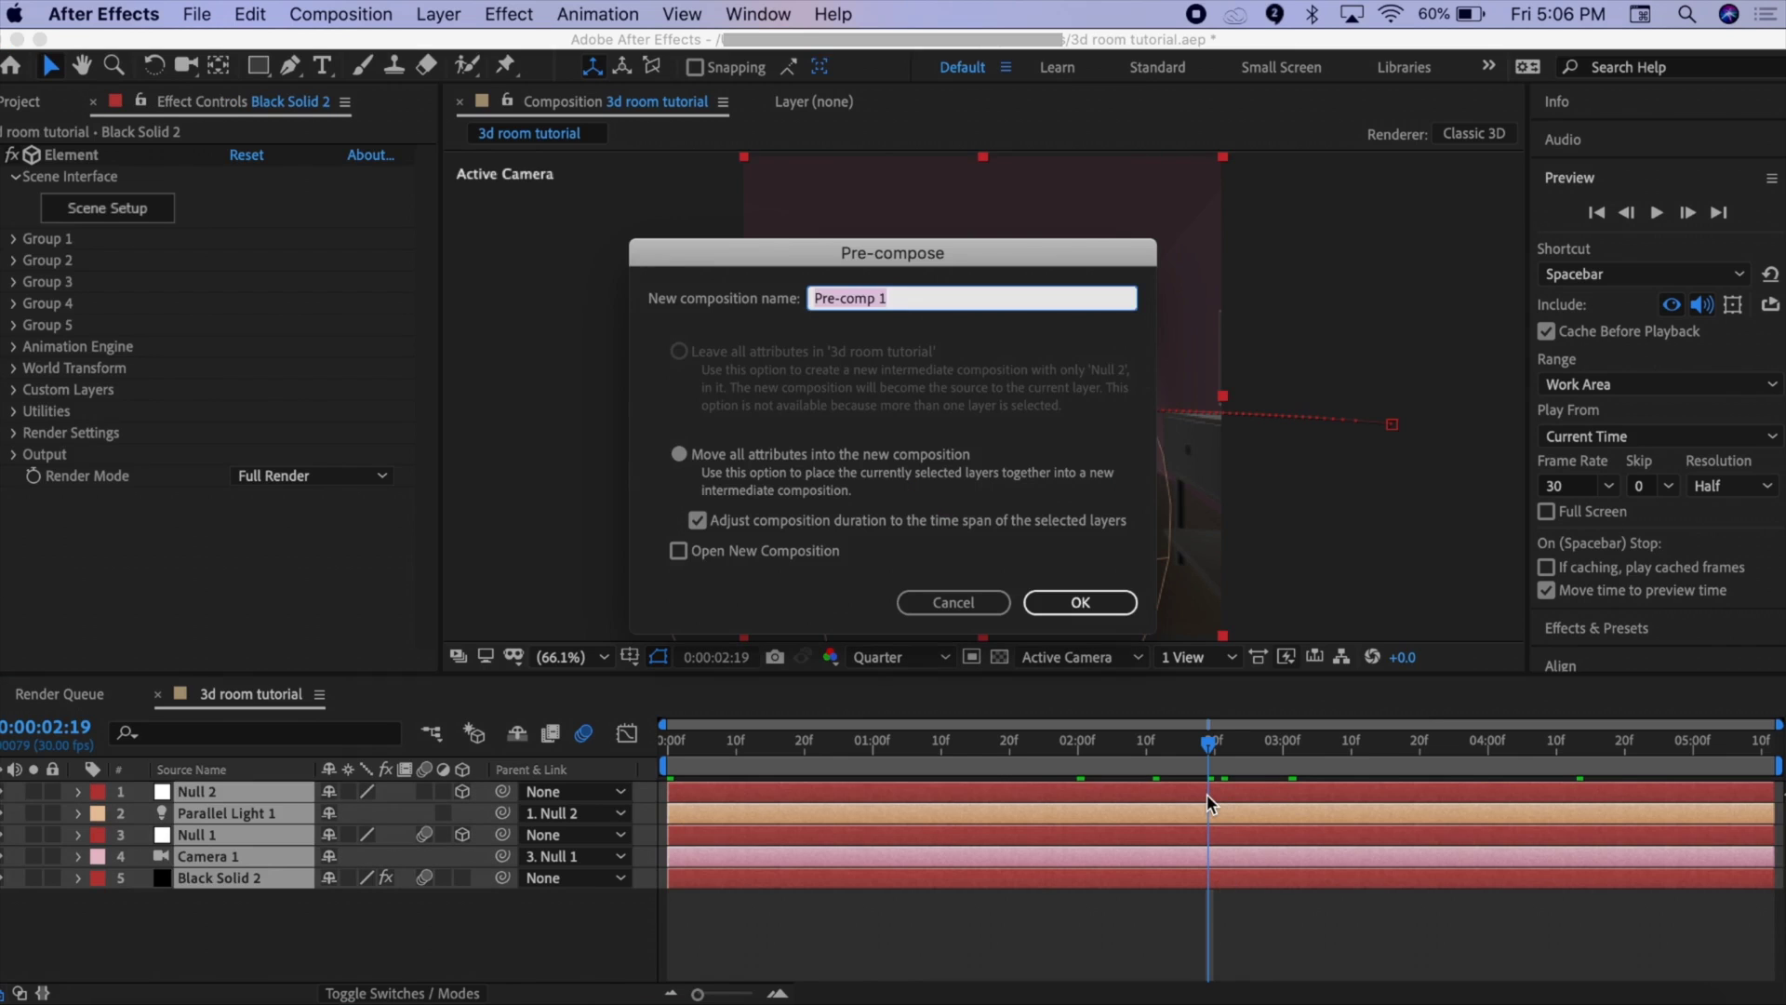
key("Return")
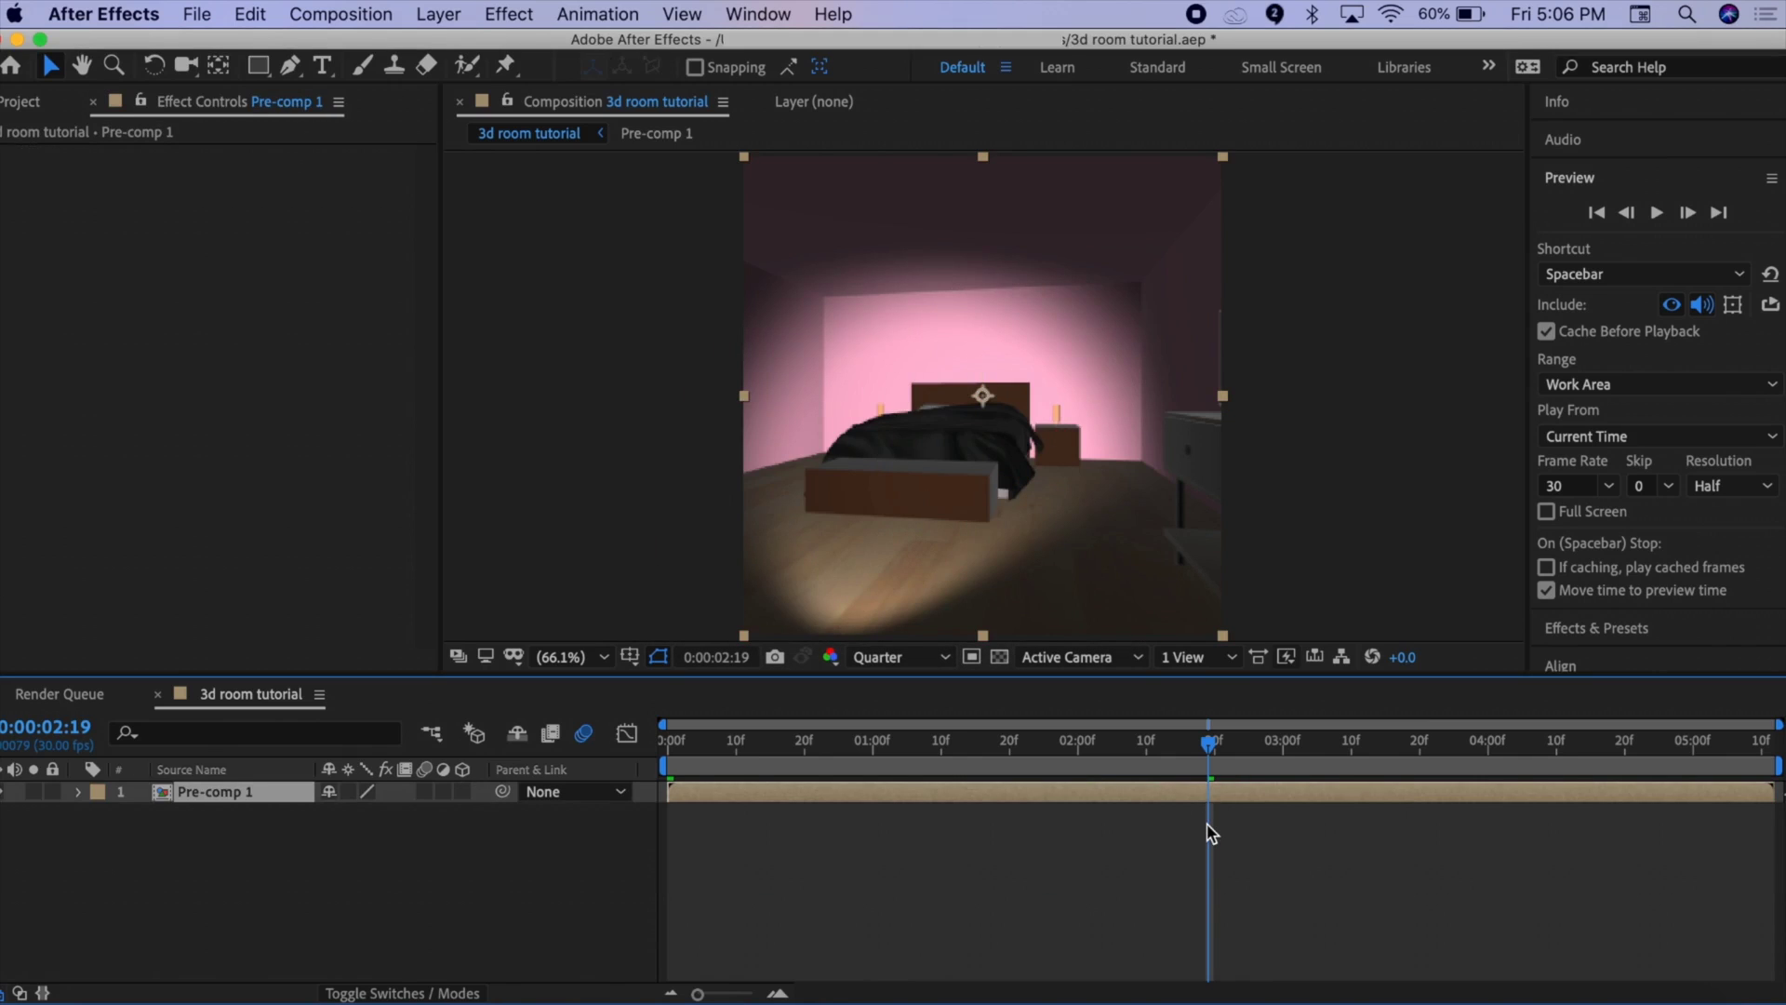